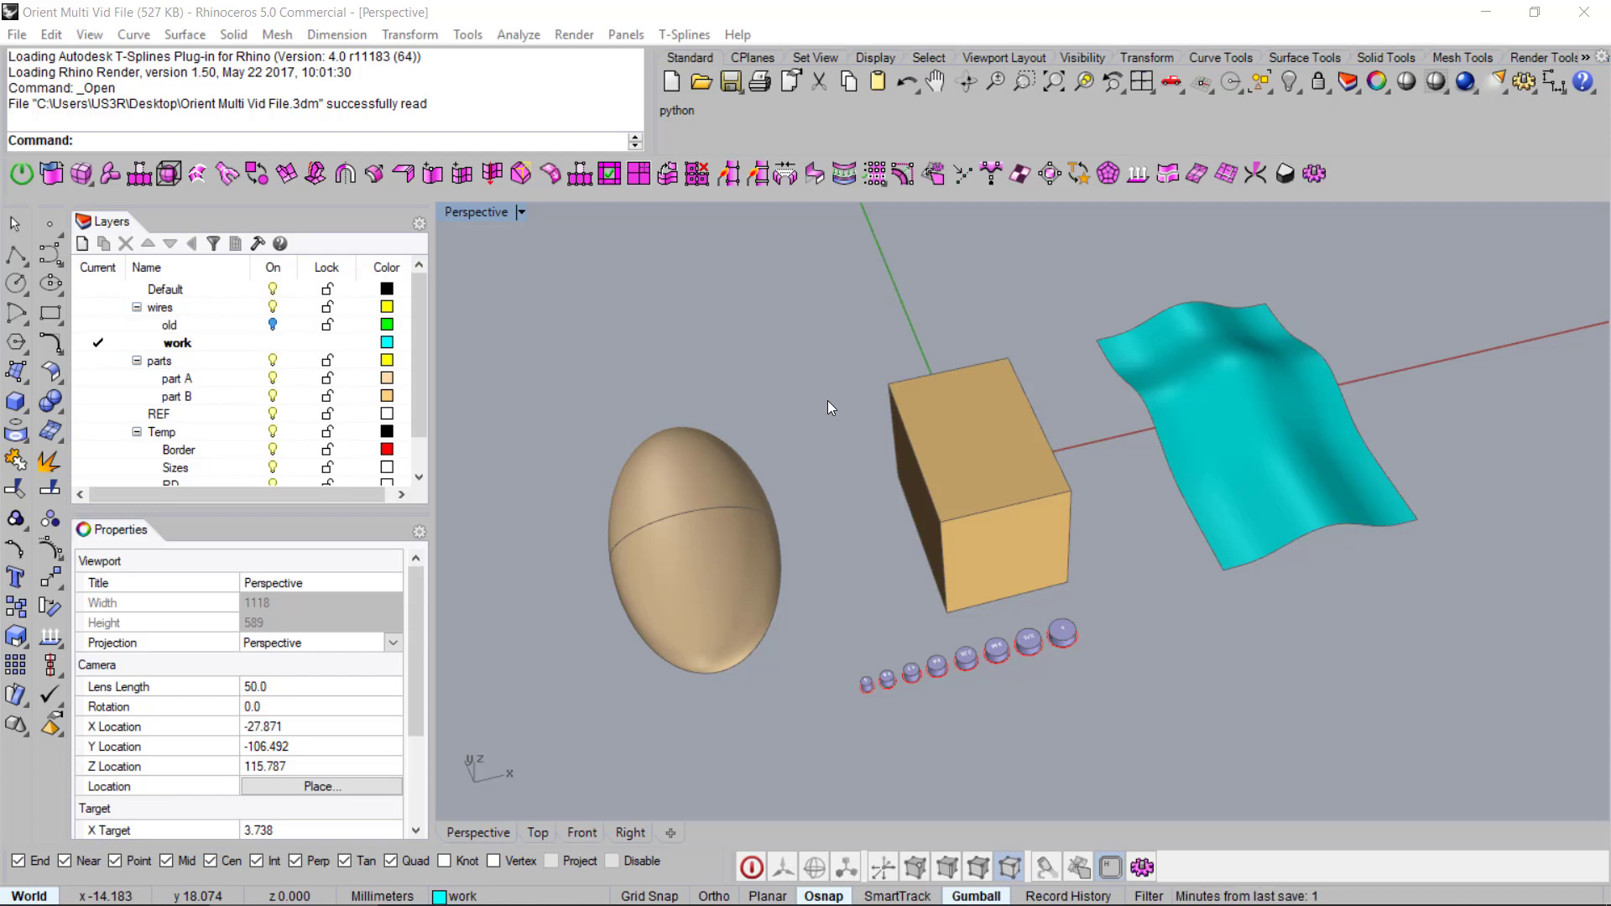
Step: Switch to the McNeel Forum browser window and shift it slightly right over Rhino
key("alt+Tab")
key("Tab")
key("Tab")
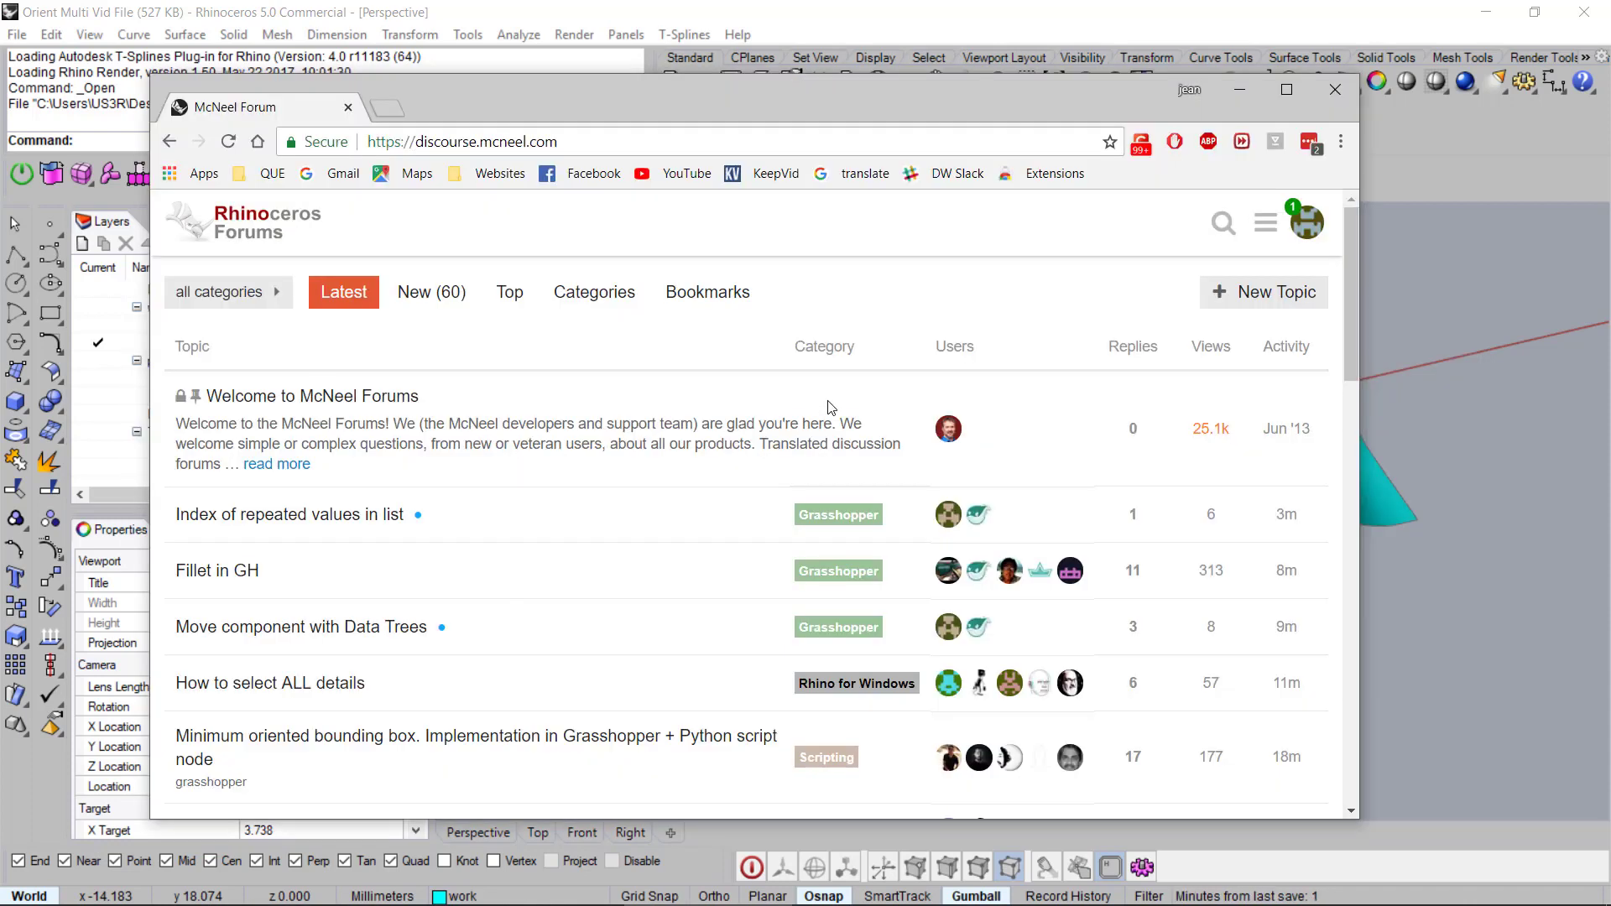
left_click_drag(642, 85, 682, 80)
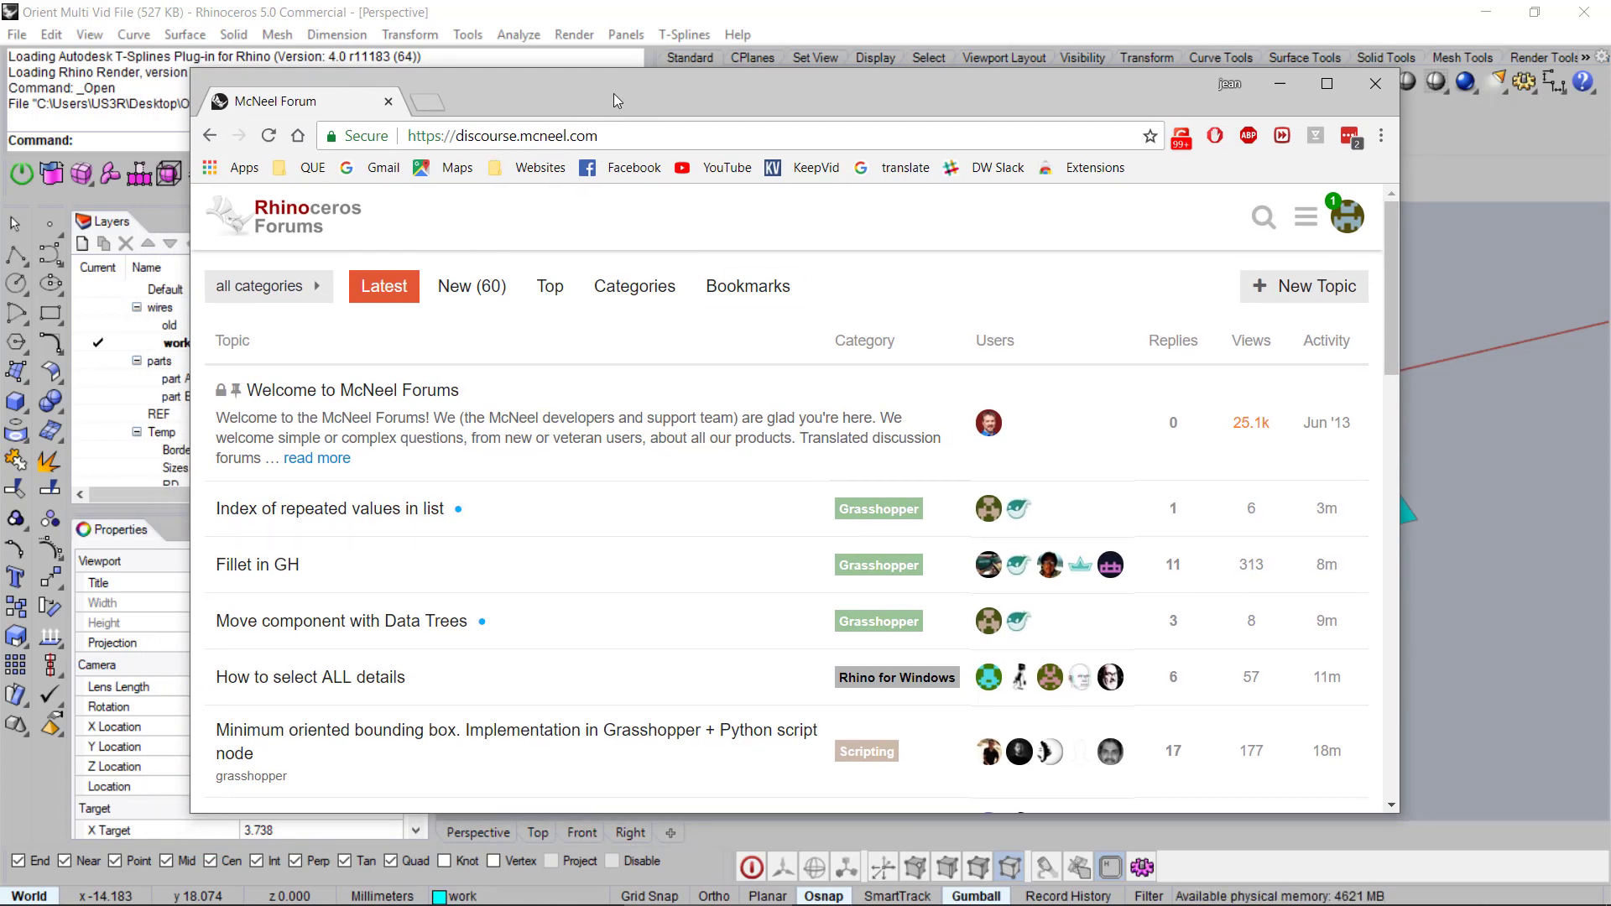
left_click_drag(613, 95, 629, 91)
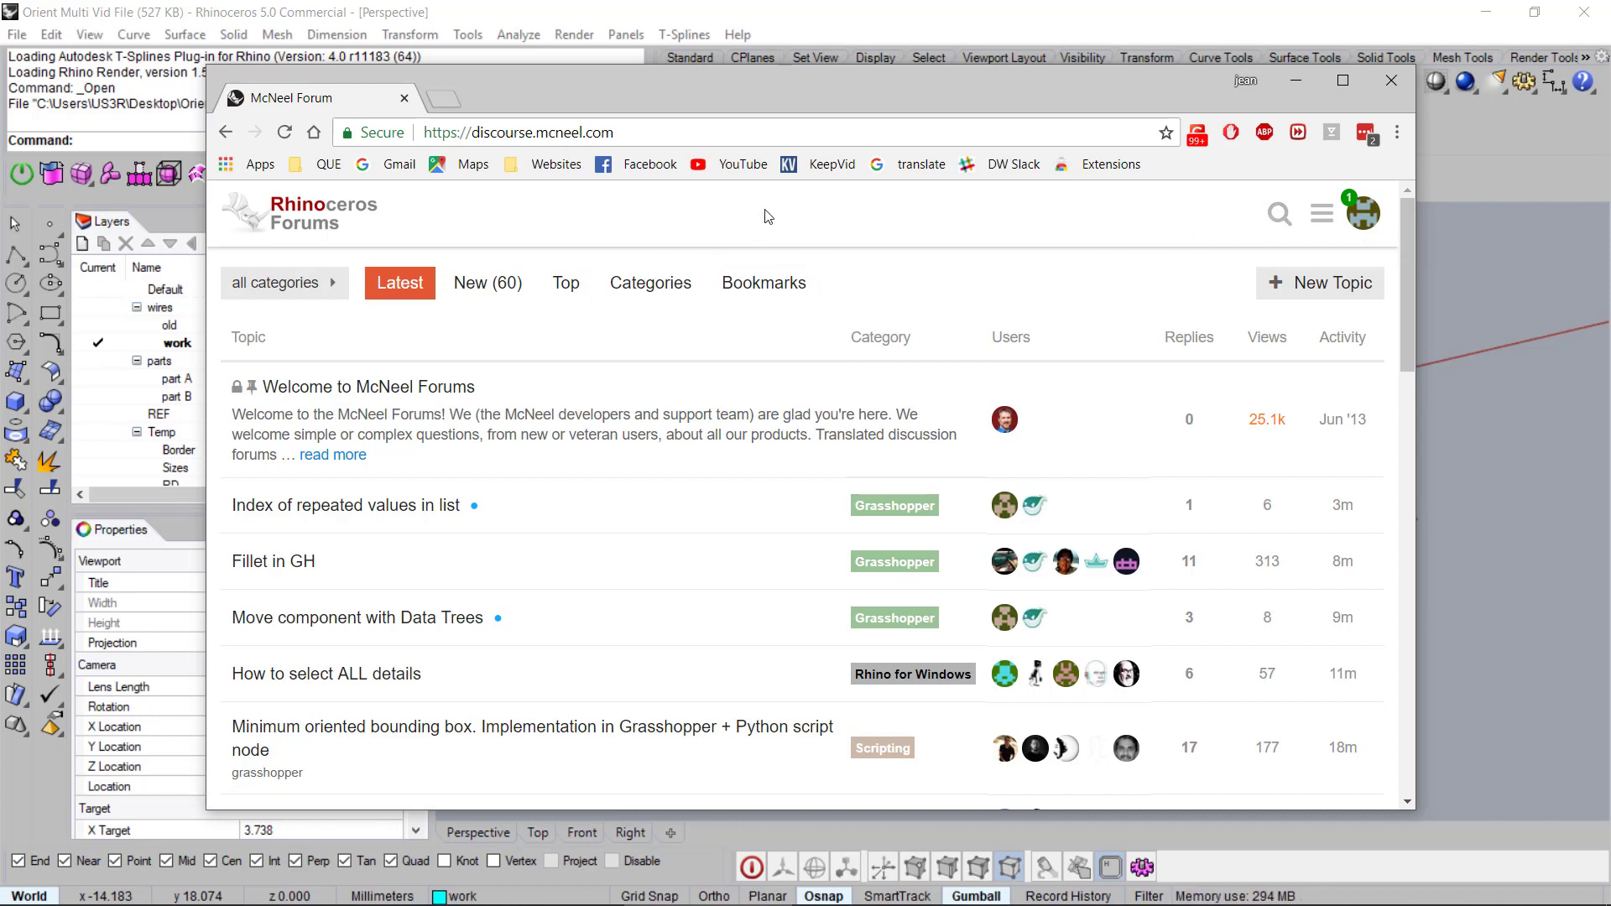
left_click_drag(773, 82, 803, 87)
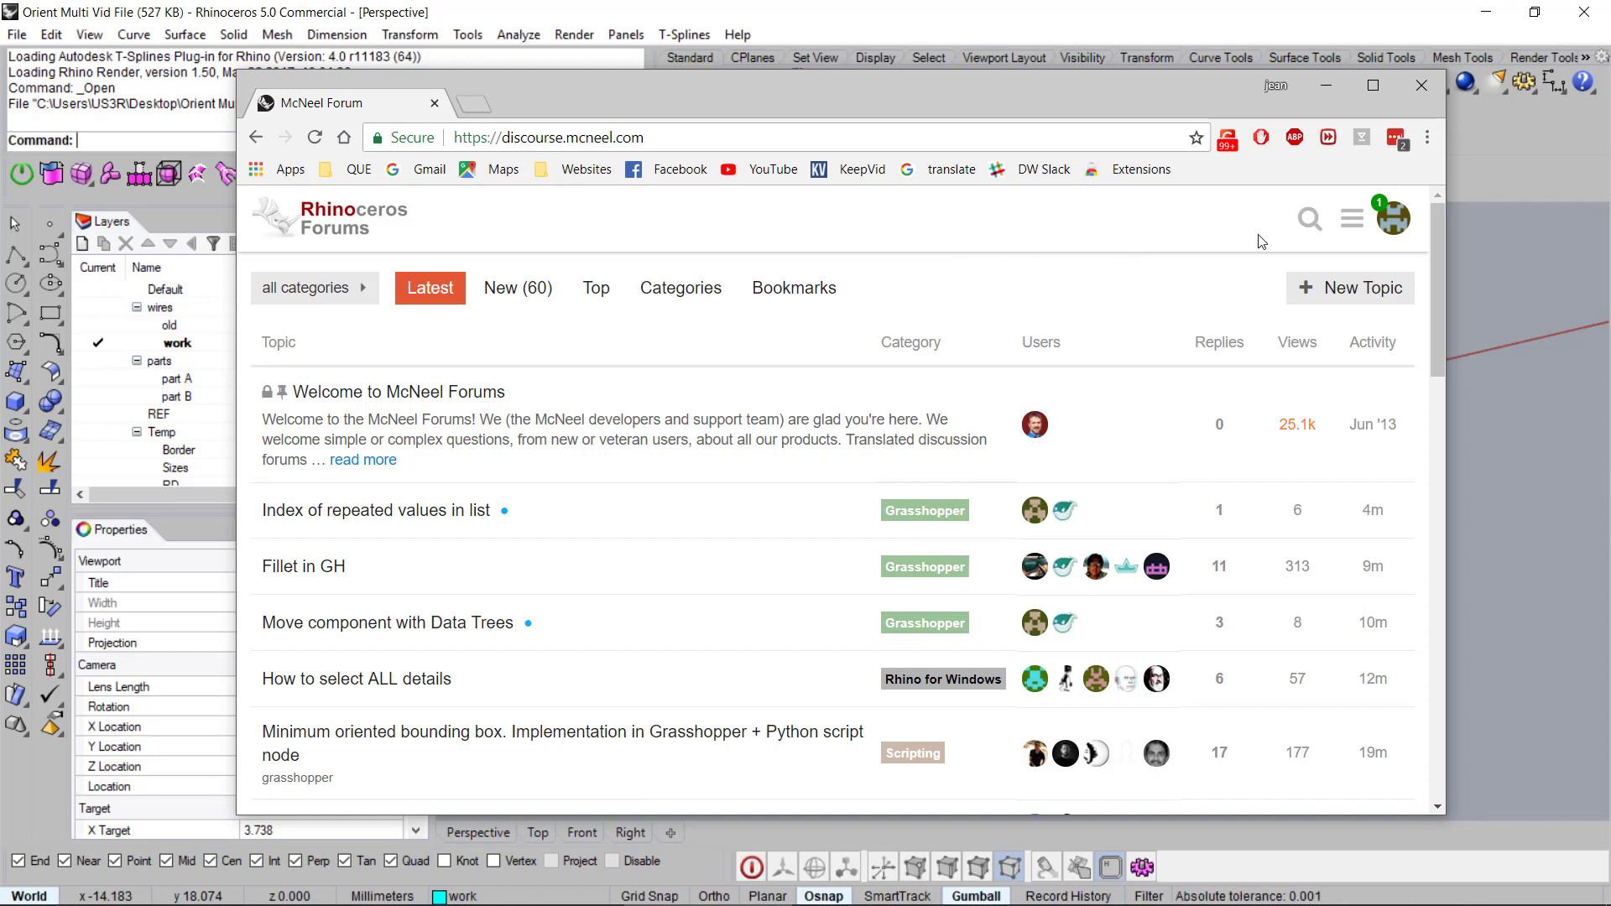
Step: Search the forum for 'orient objects' and scroll to the 'Orient on Objects' tool topic
left_click(1310, 223)
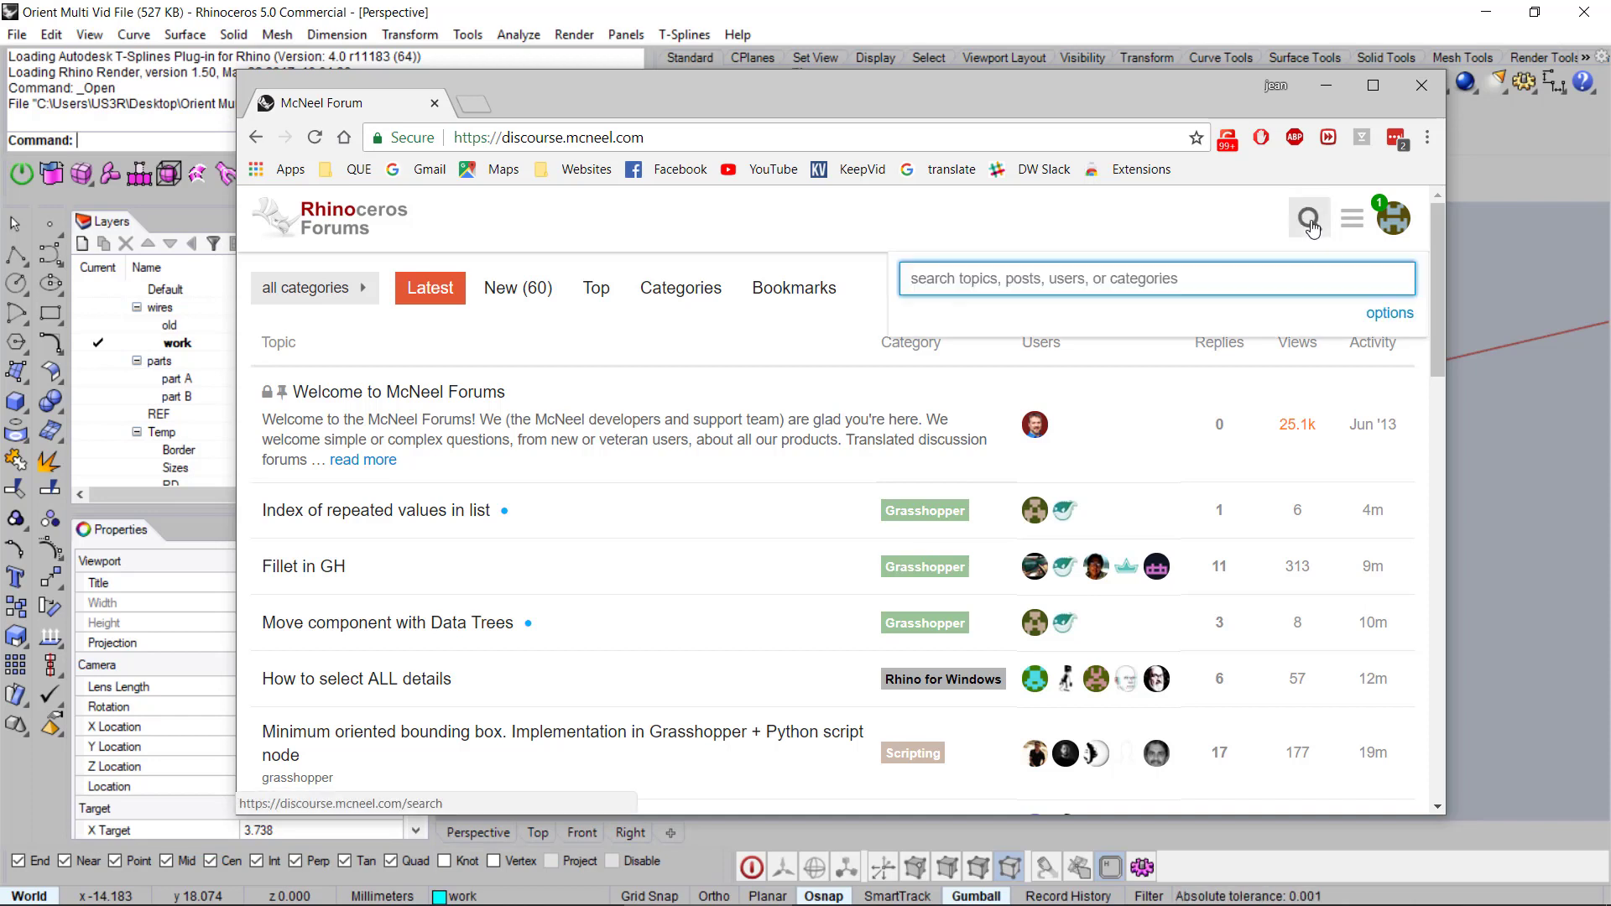
type("o")
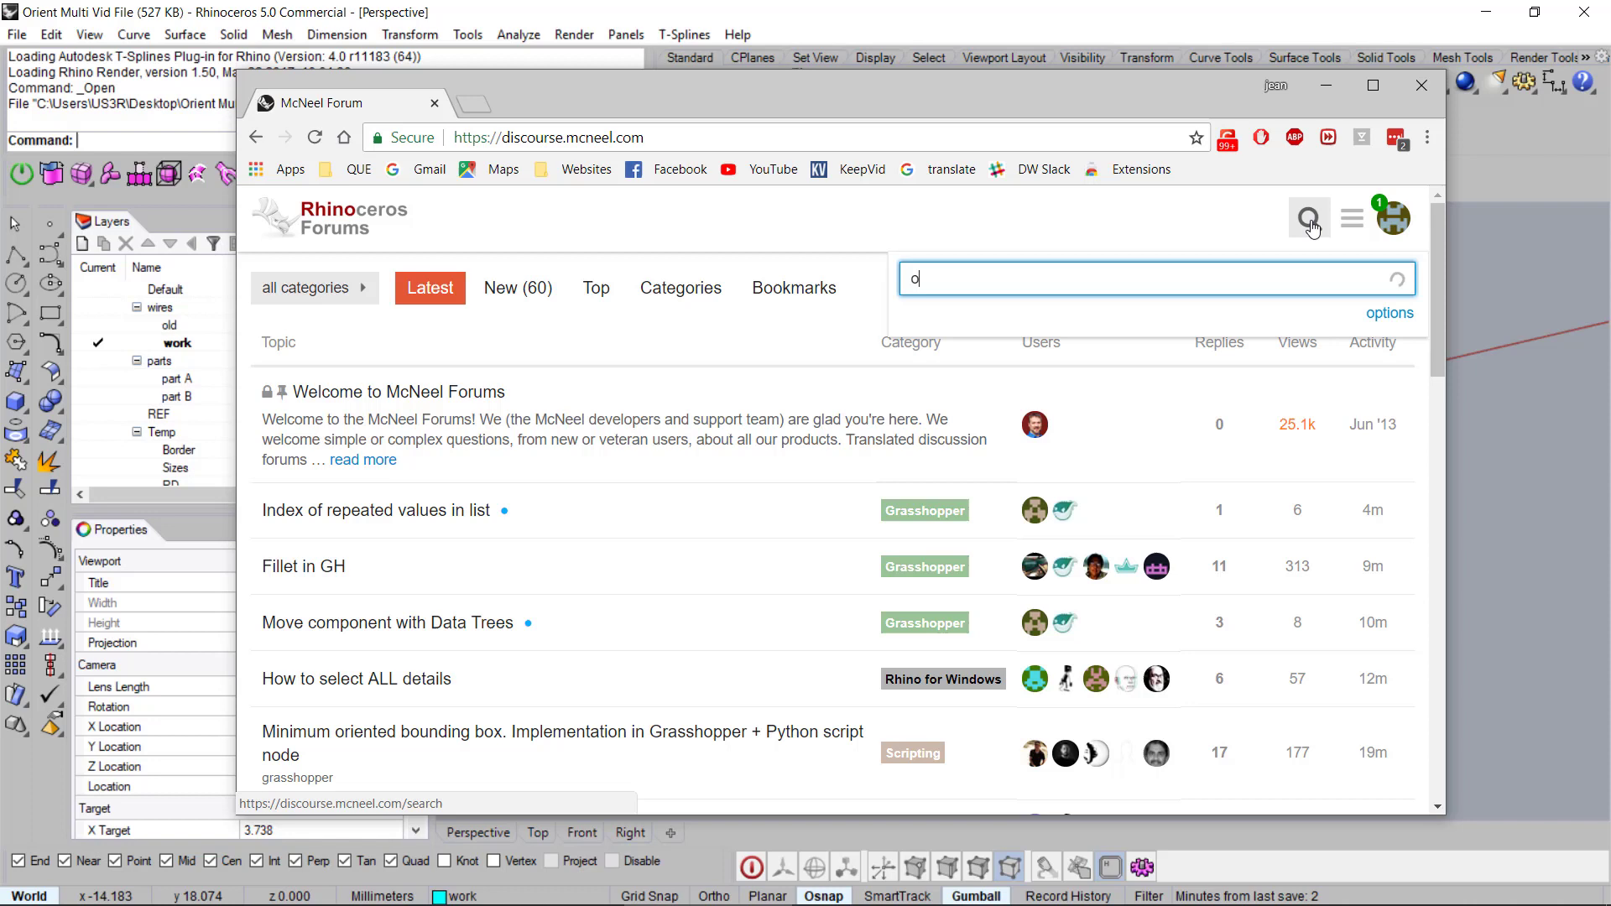
type("rient c")
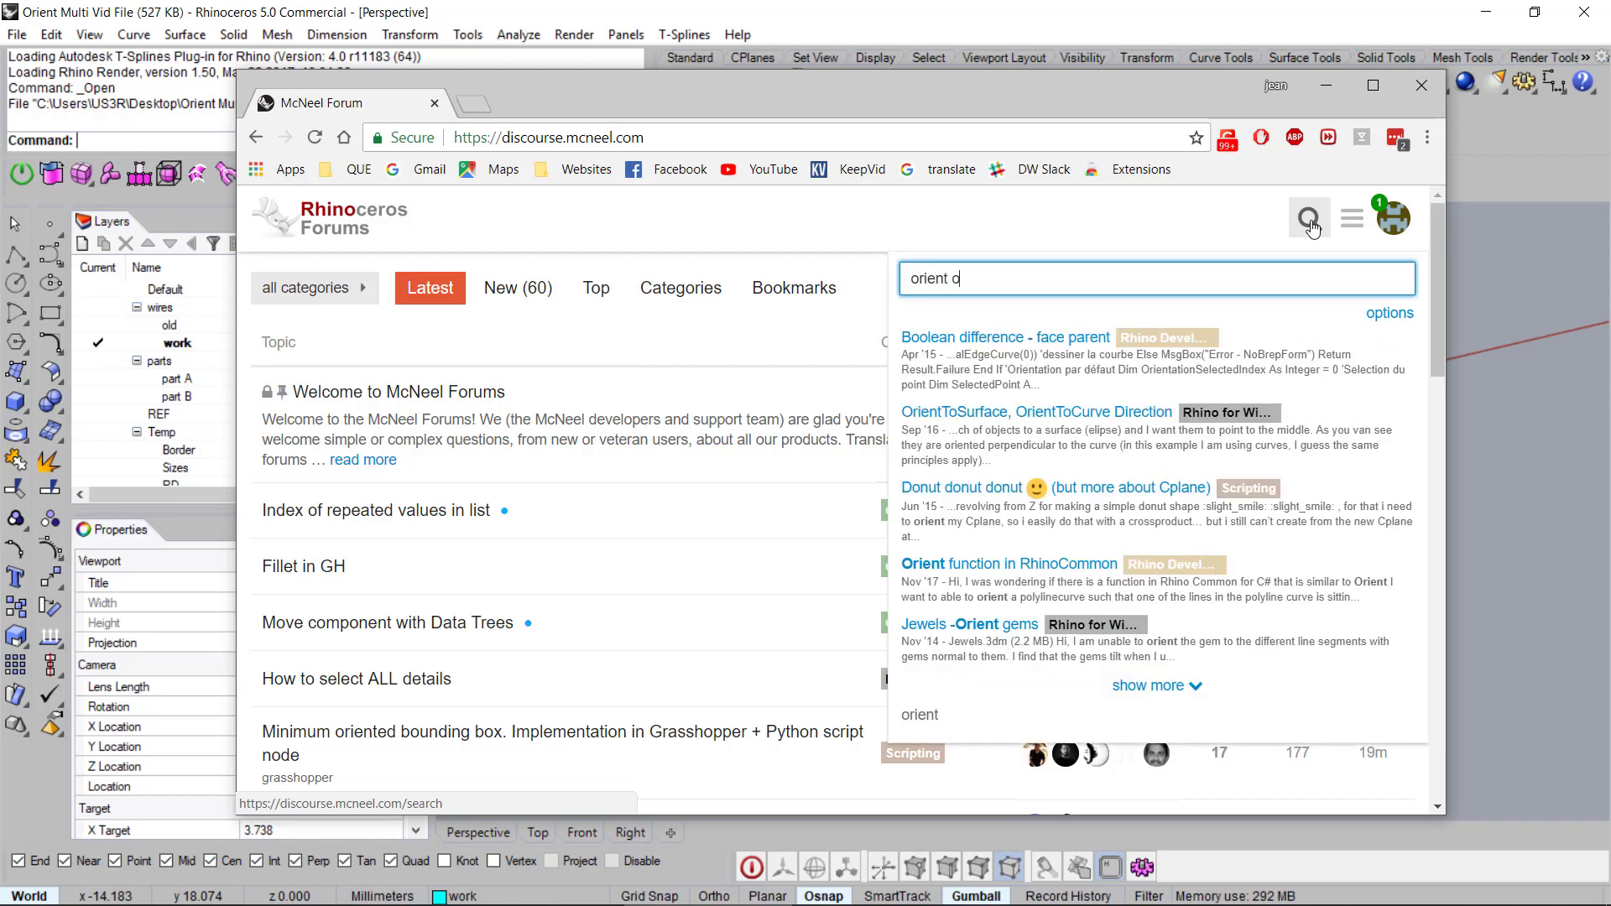
type("bject")
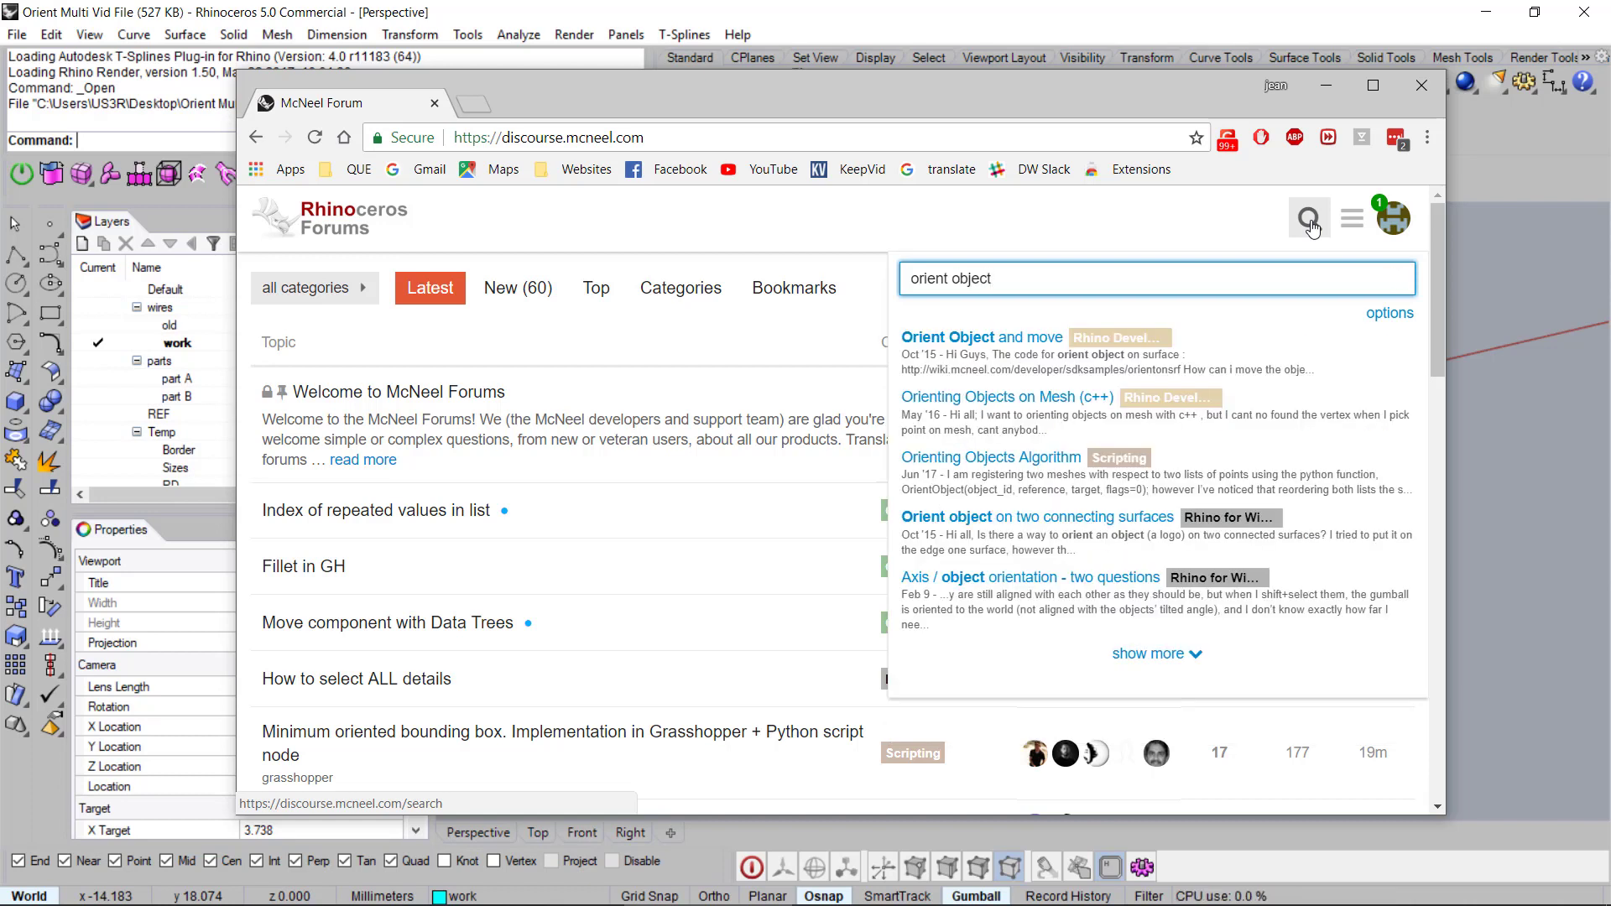
type("s")
key("Return")
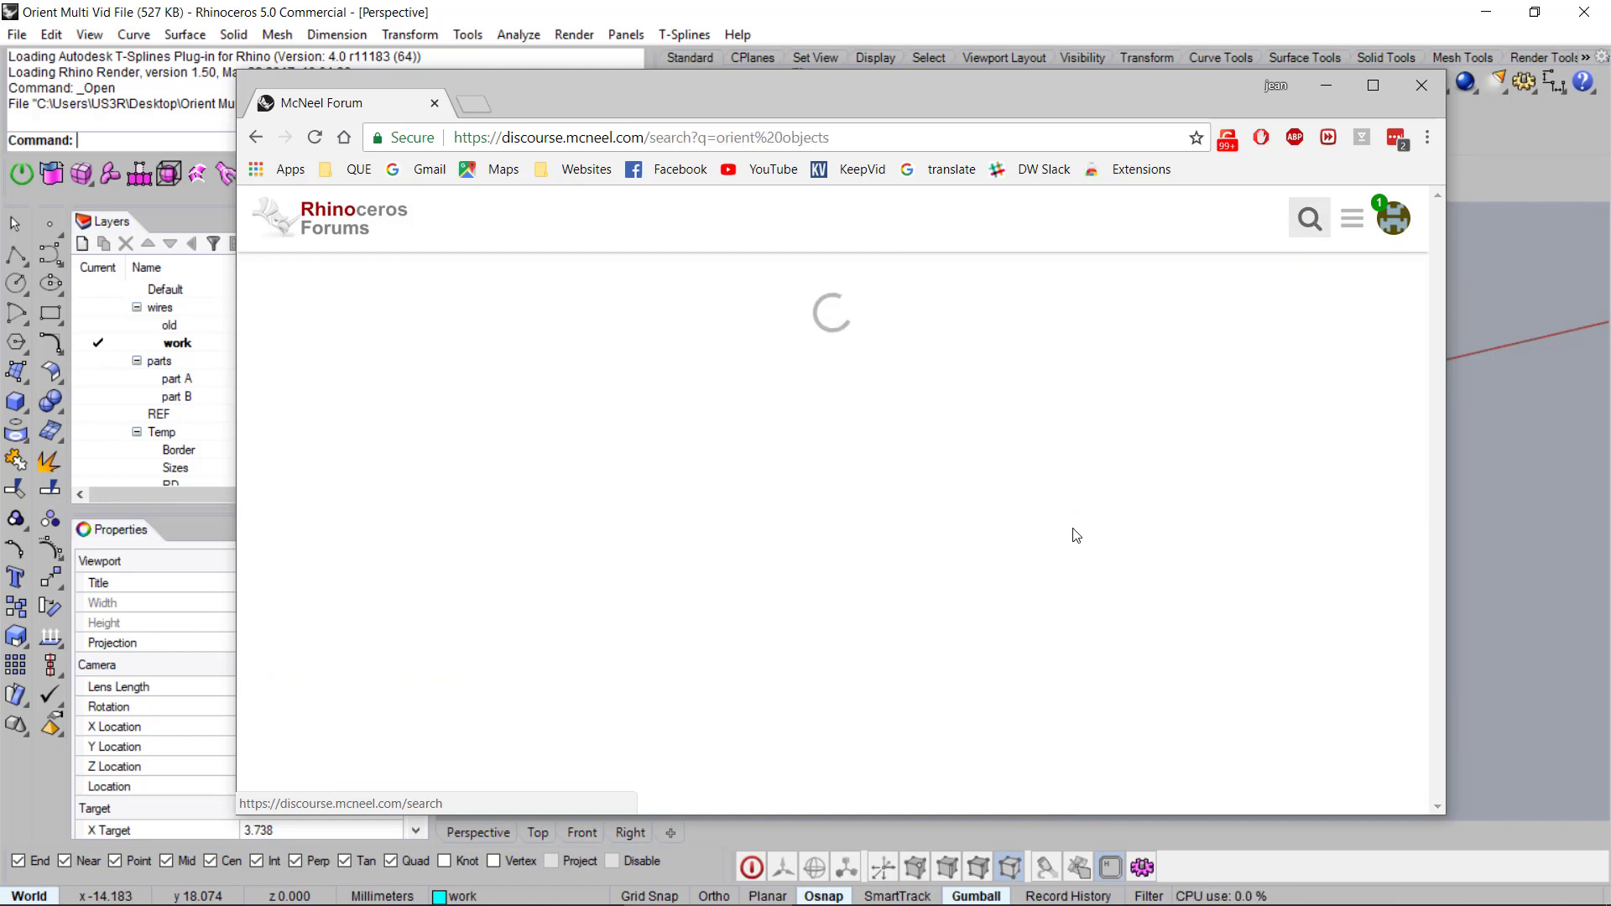
scroll(788, 552, "down", 3)
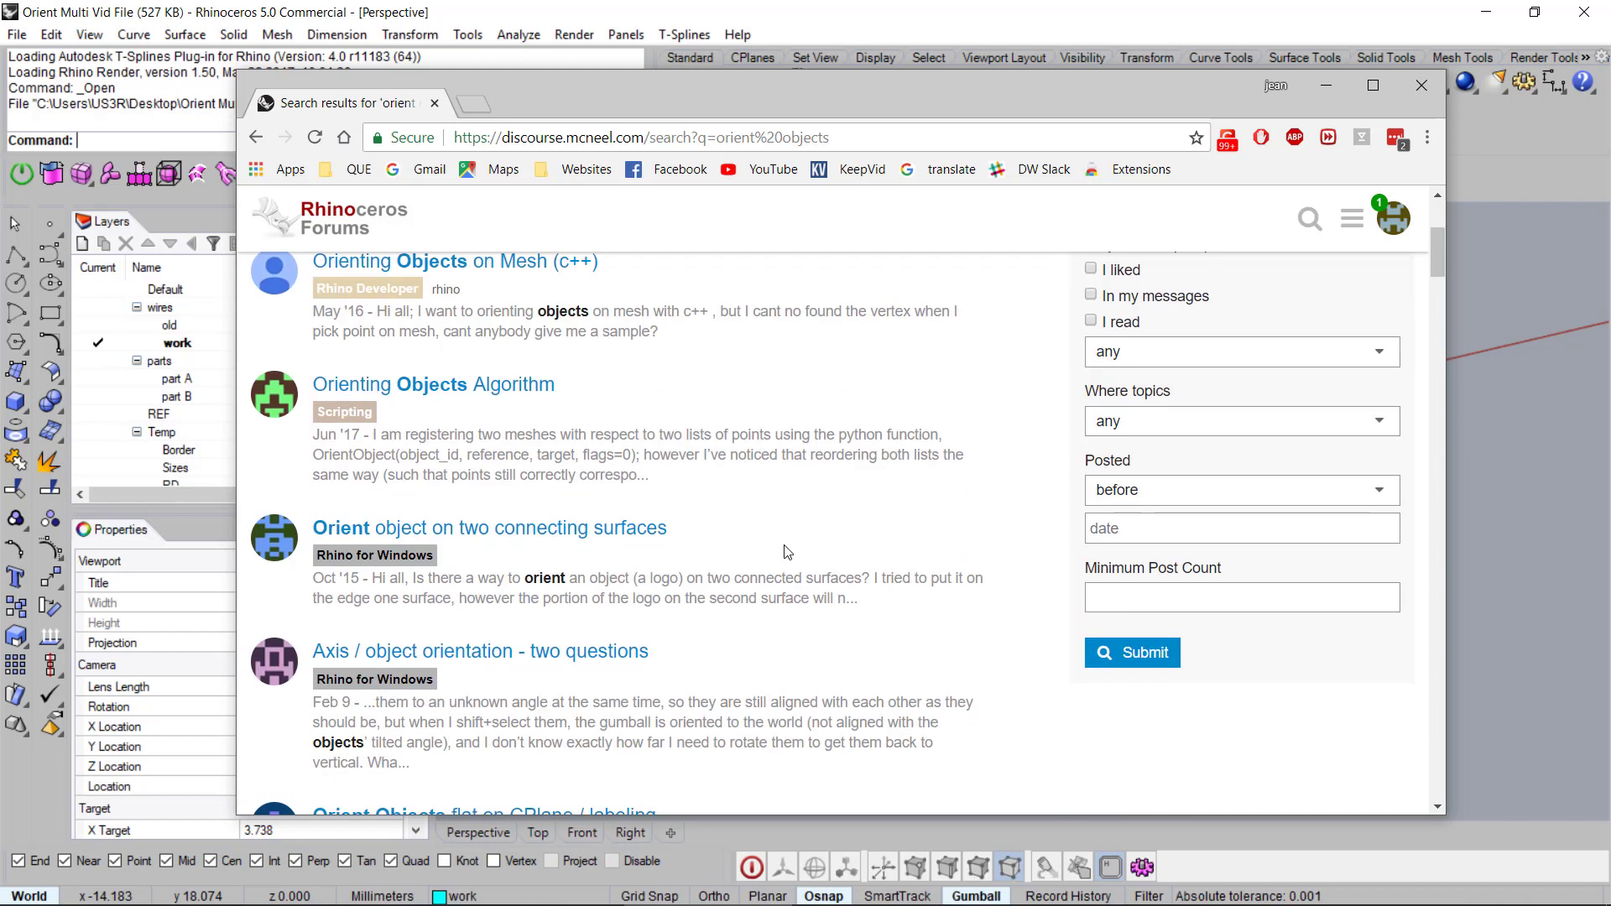
scroll(751, 481, "down", 4)
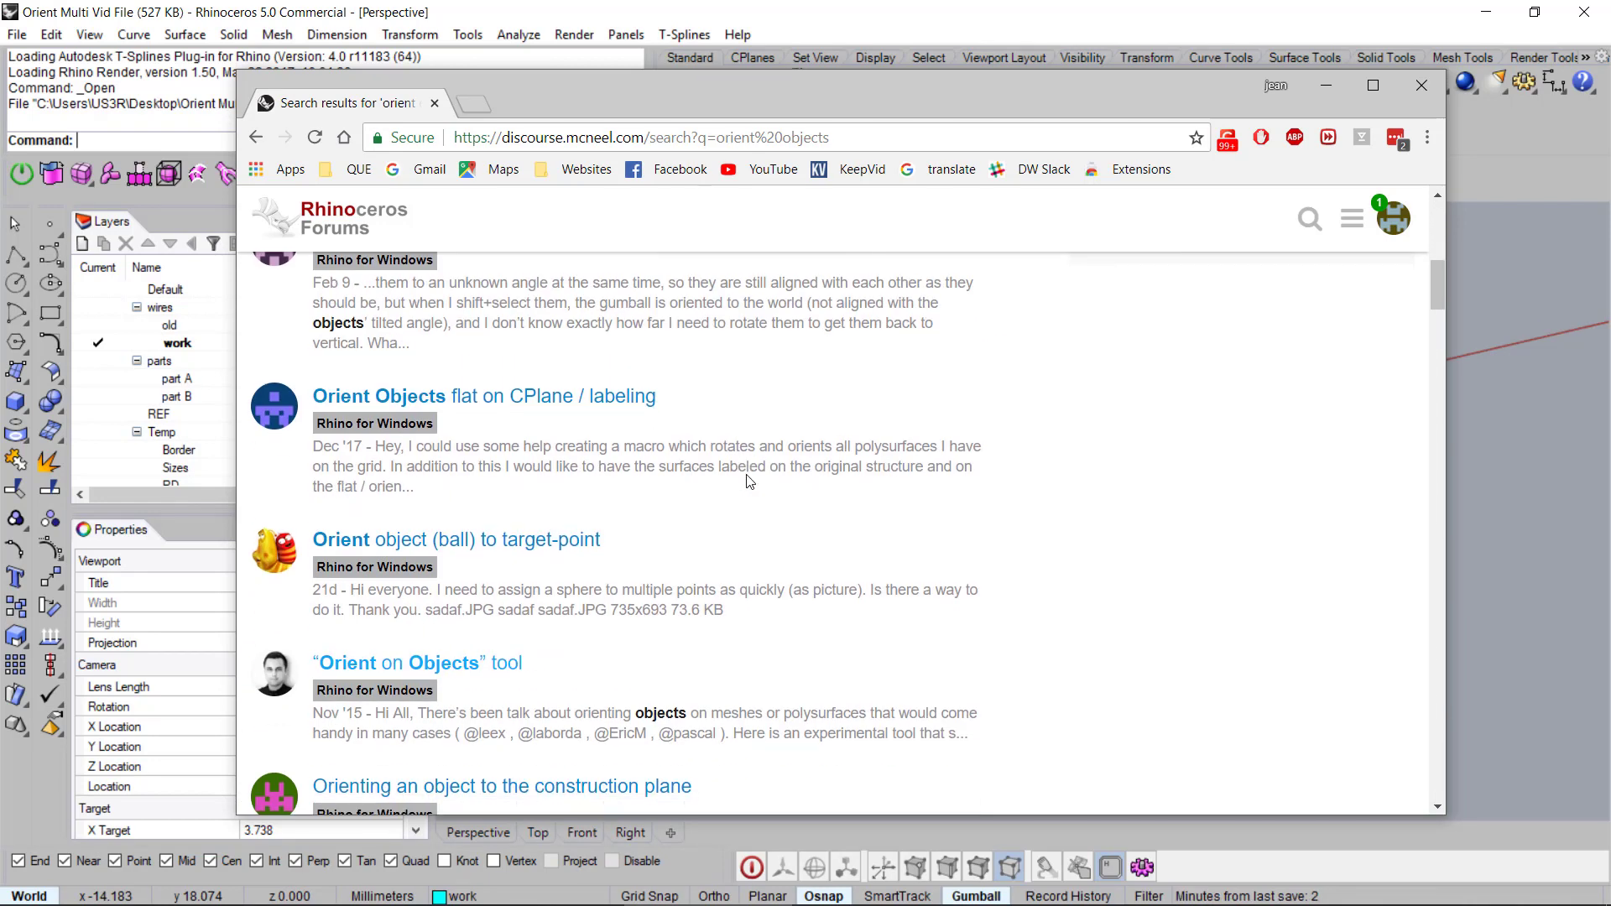
scroll(747, 475, "down", 2)
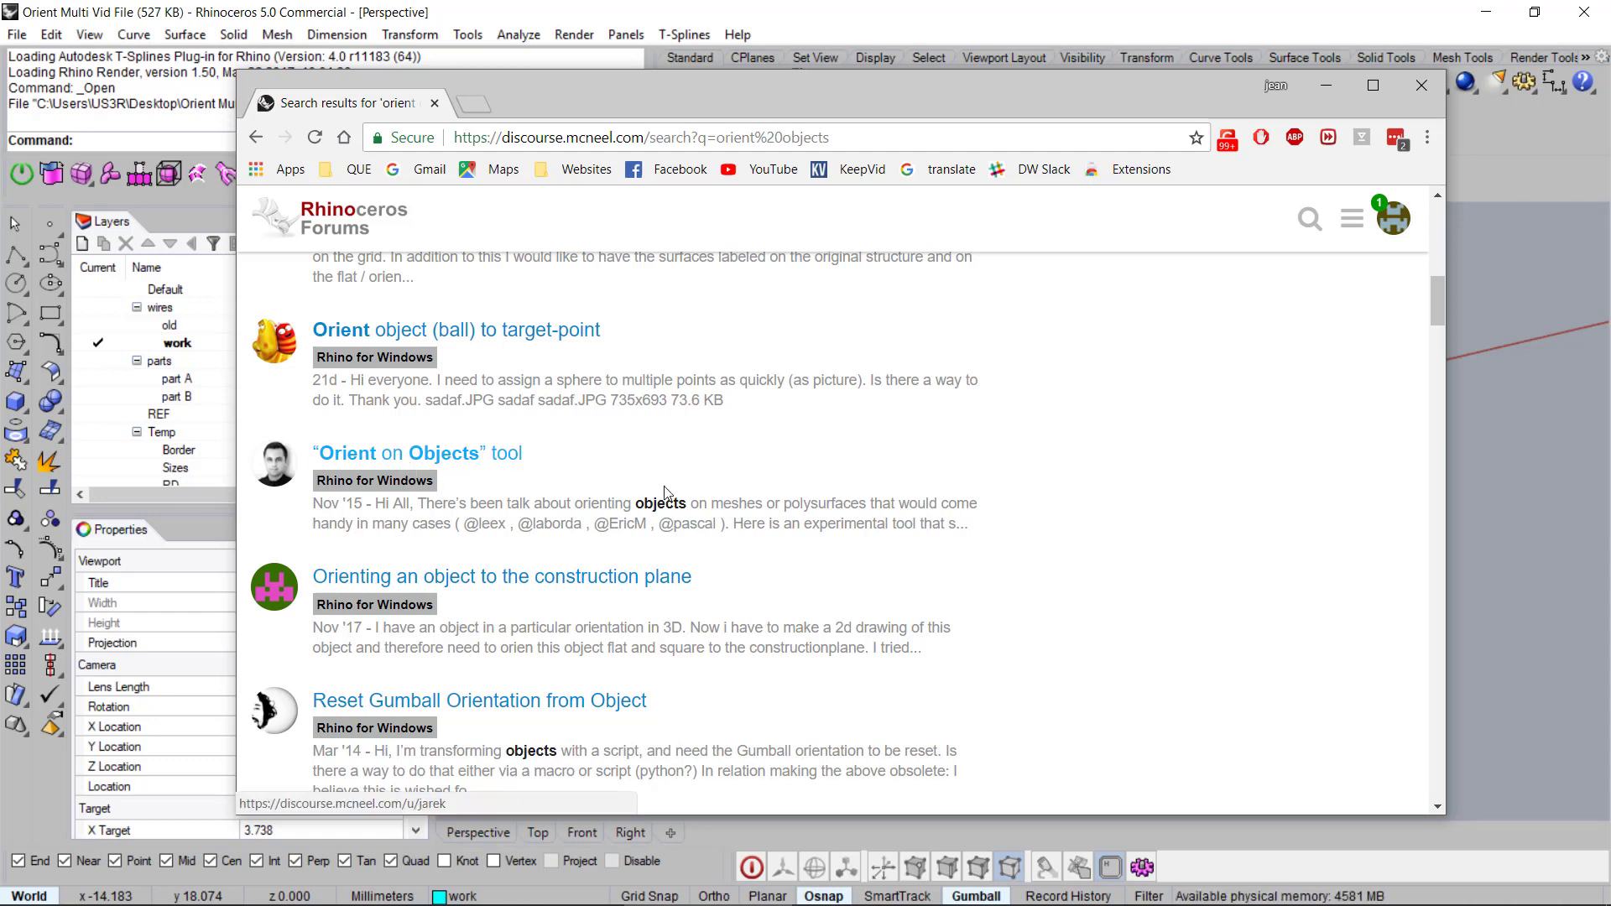
Step: Open the 'Orient on Objects' tool topic and scroll down to the OrientObjectsOnObjects.rhp download
left_click(436, 457)
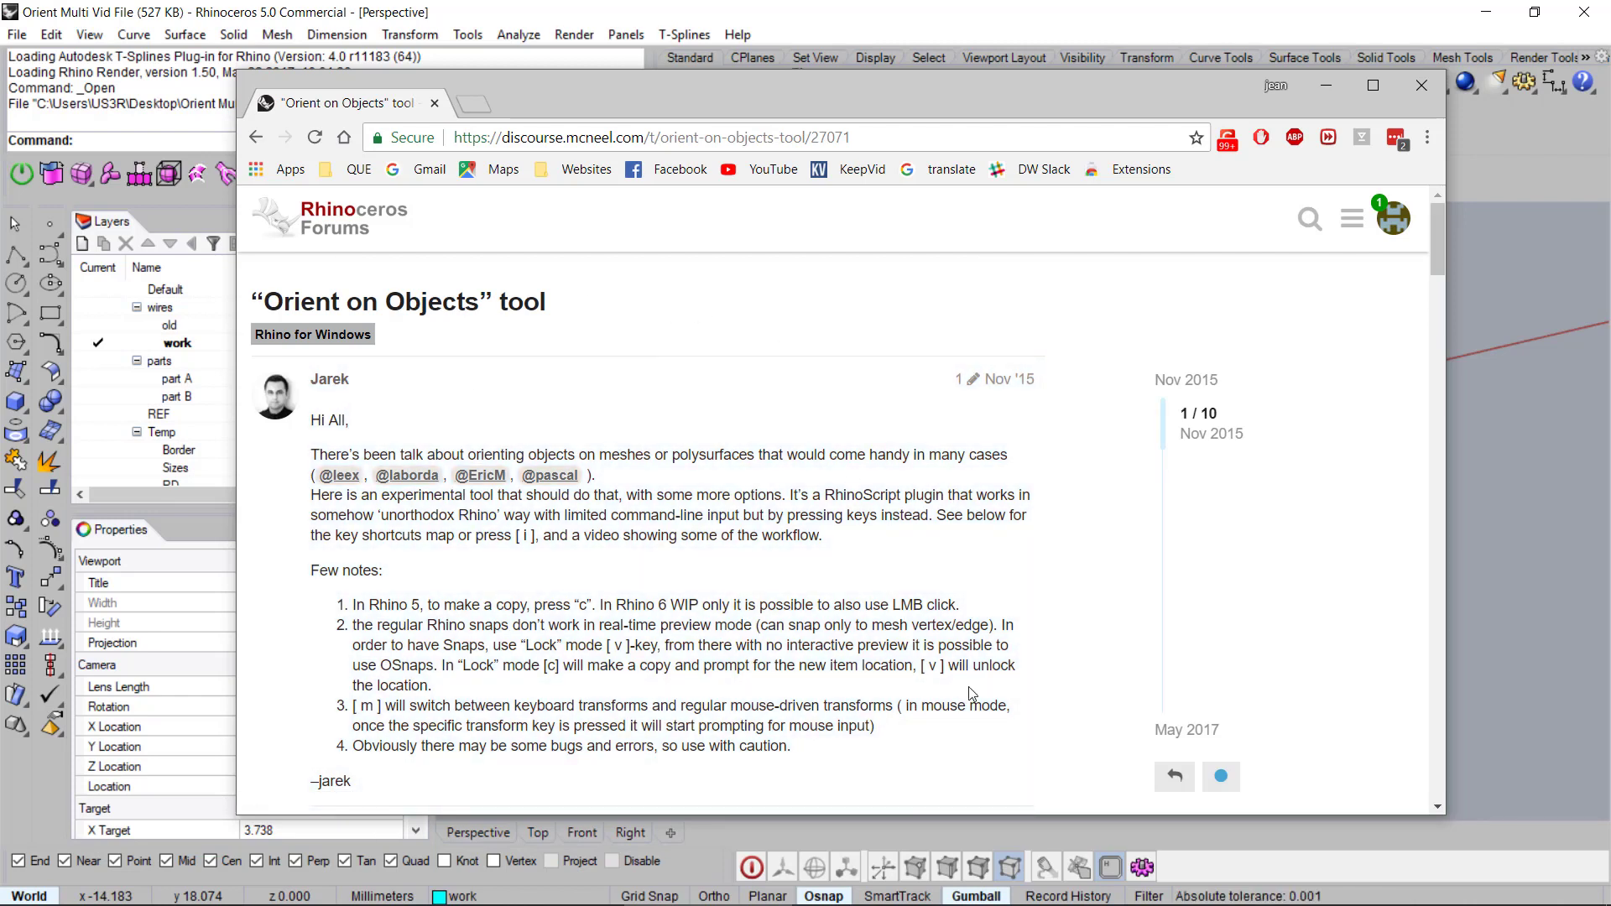
scroll(958, 643, "down", 5)
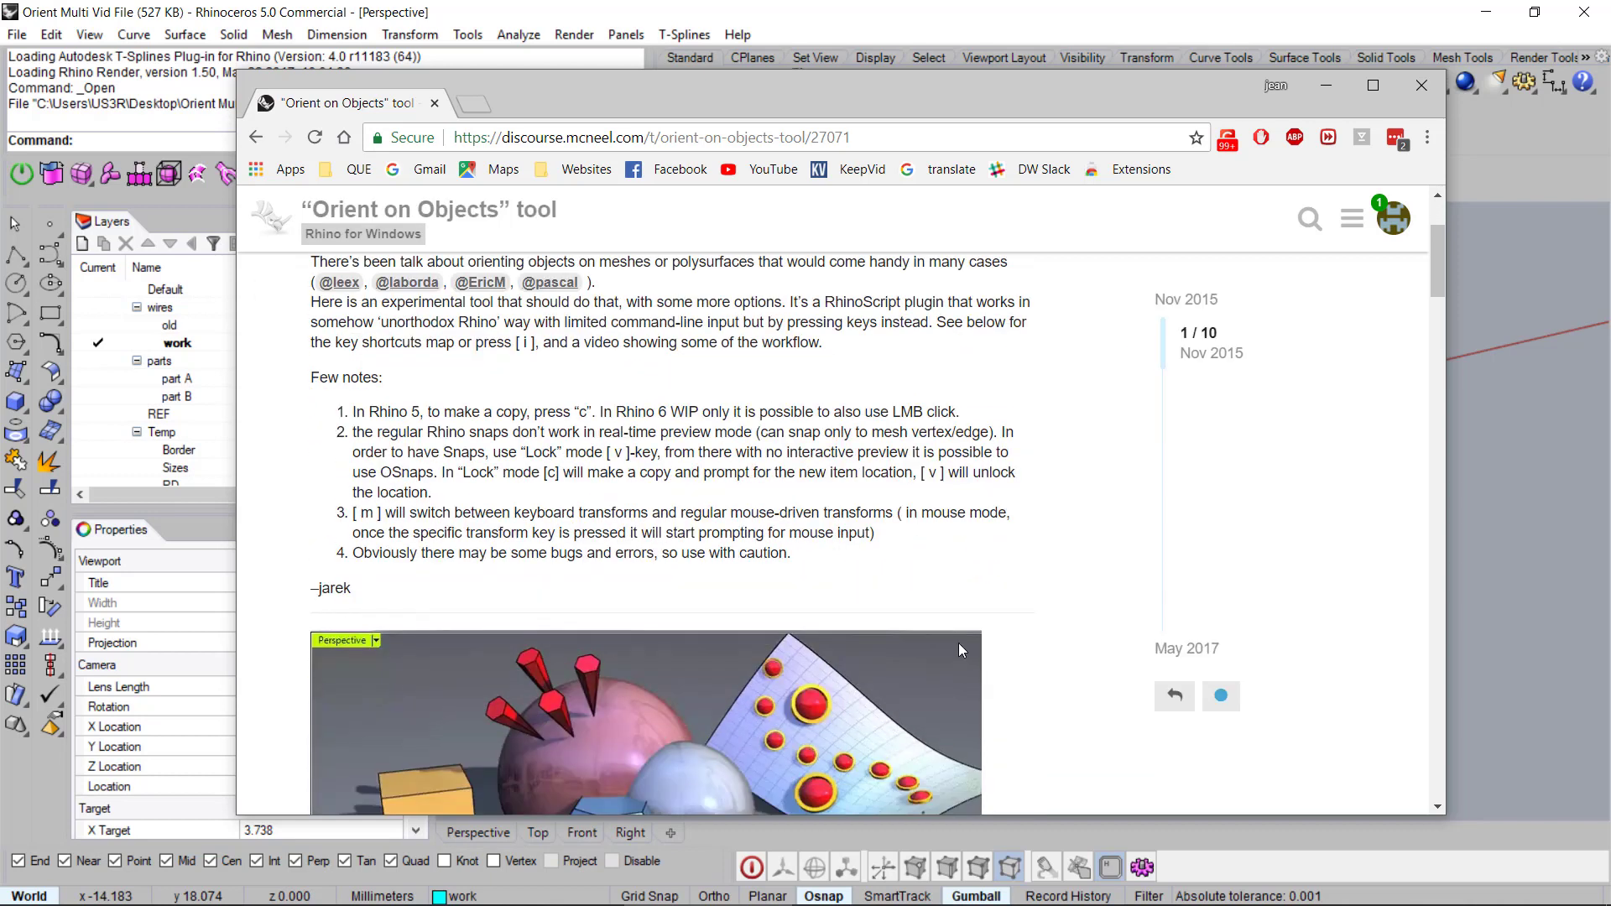
scroll(1091, 635, "down", 1)
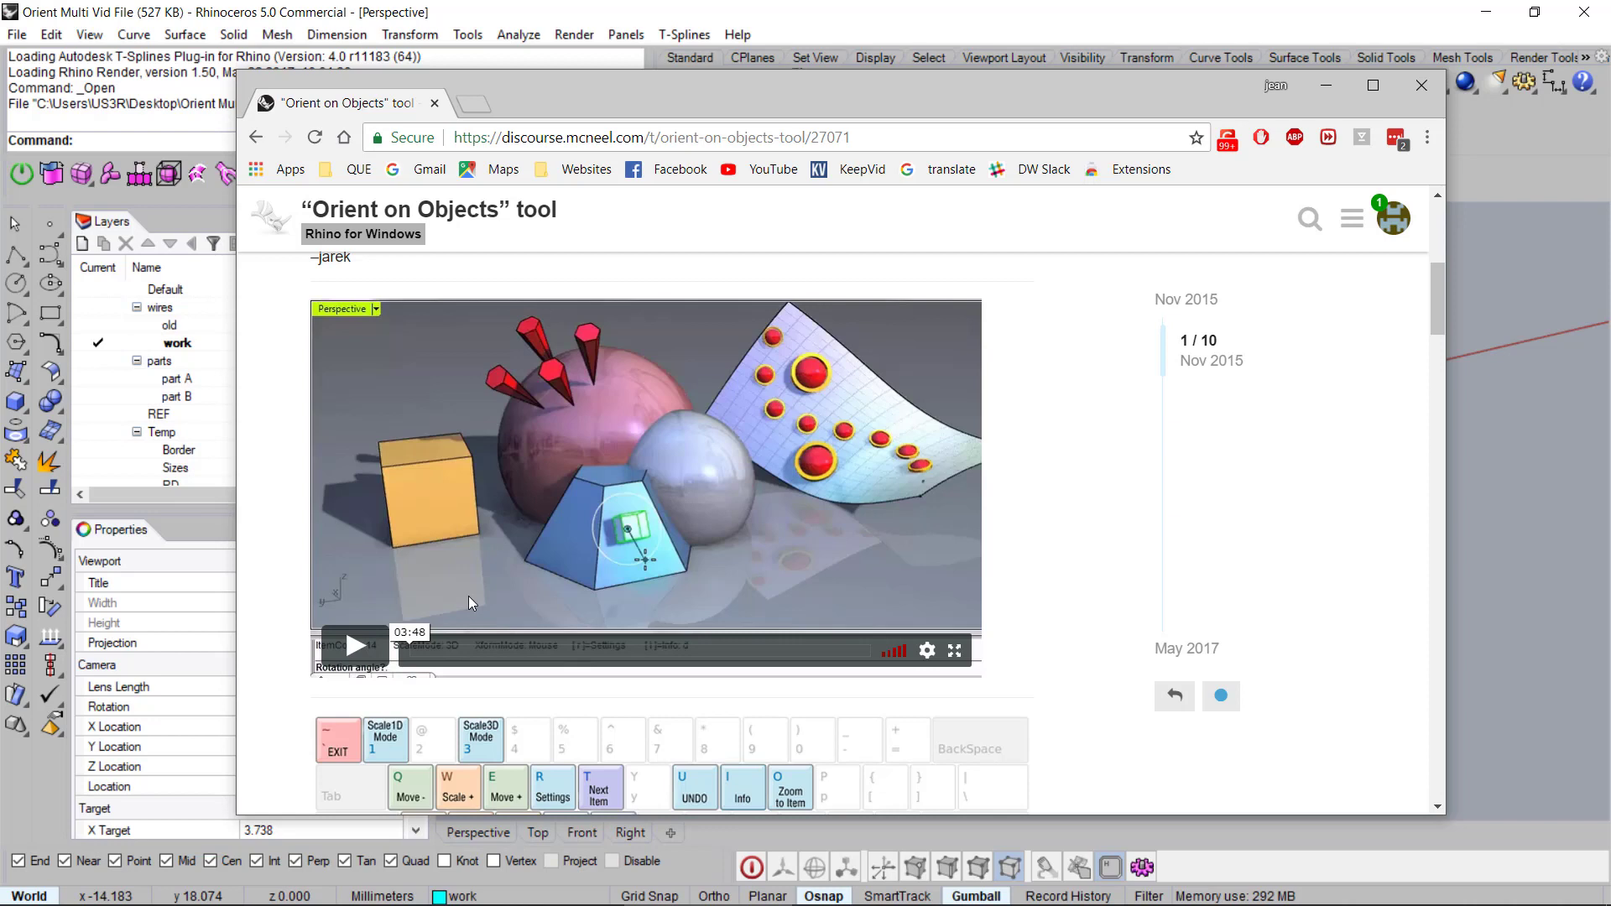
scroll(1135, 577, "down", 3)
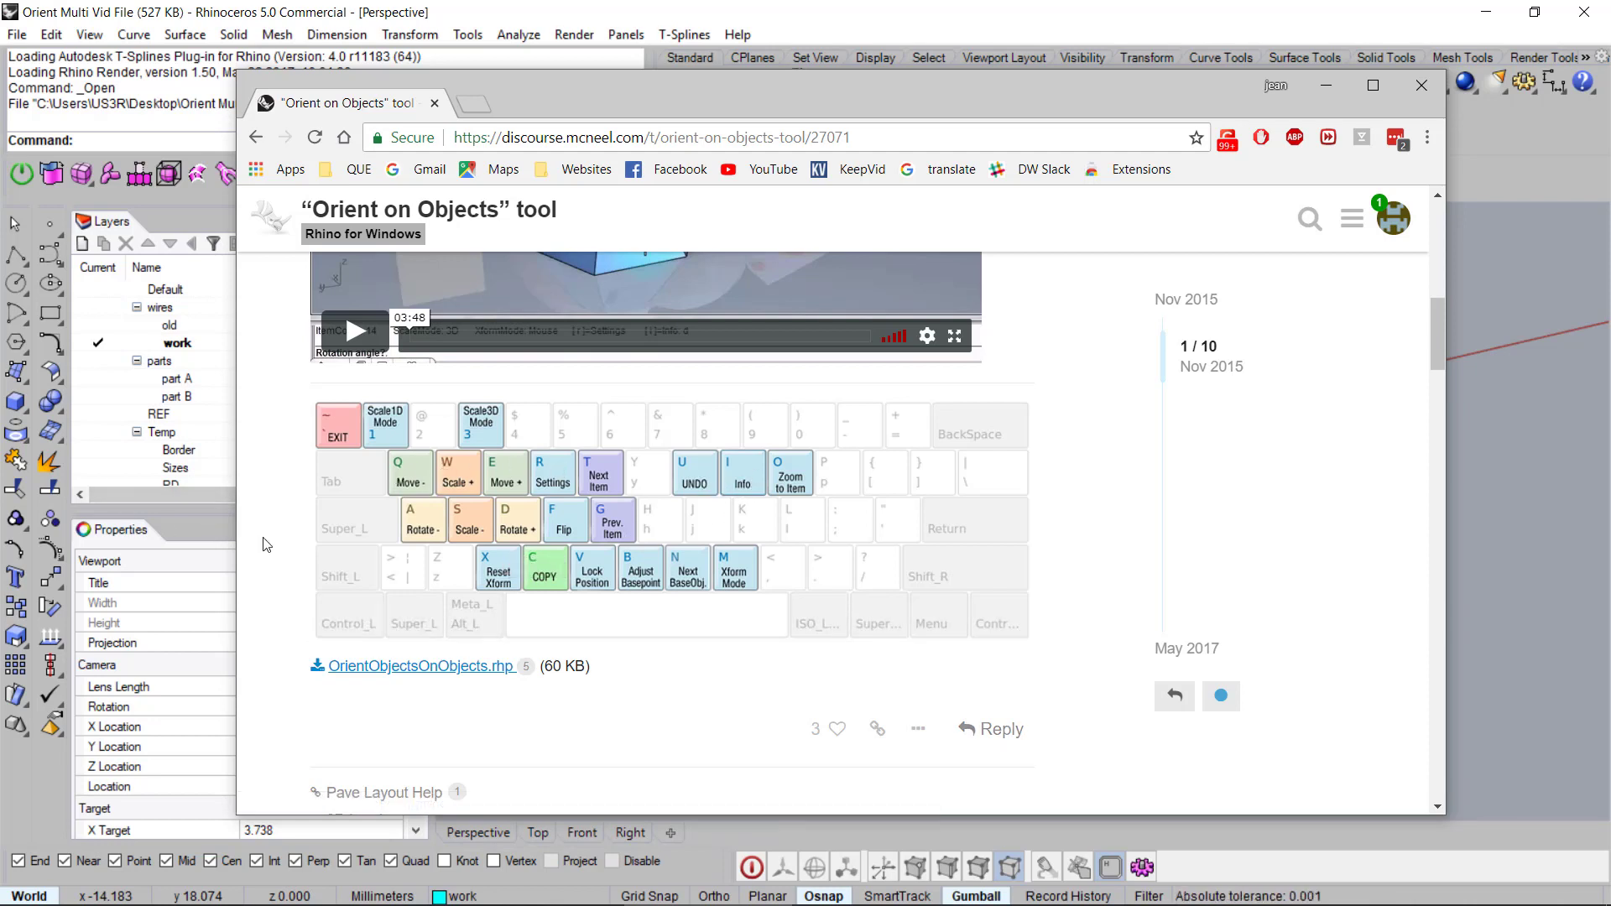
Step: Scroll the topic down to the reply linking to wiki.mcneel.com/rhino/unblockplugin
scroll(265, 545, "down", 1)
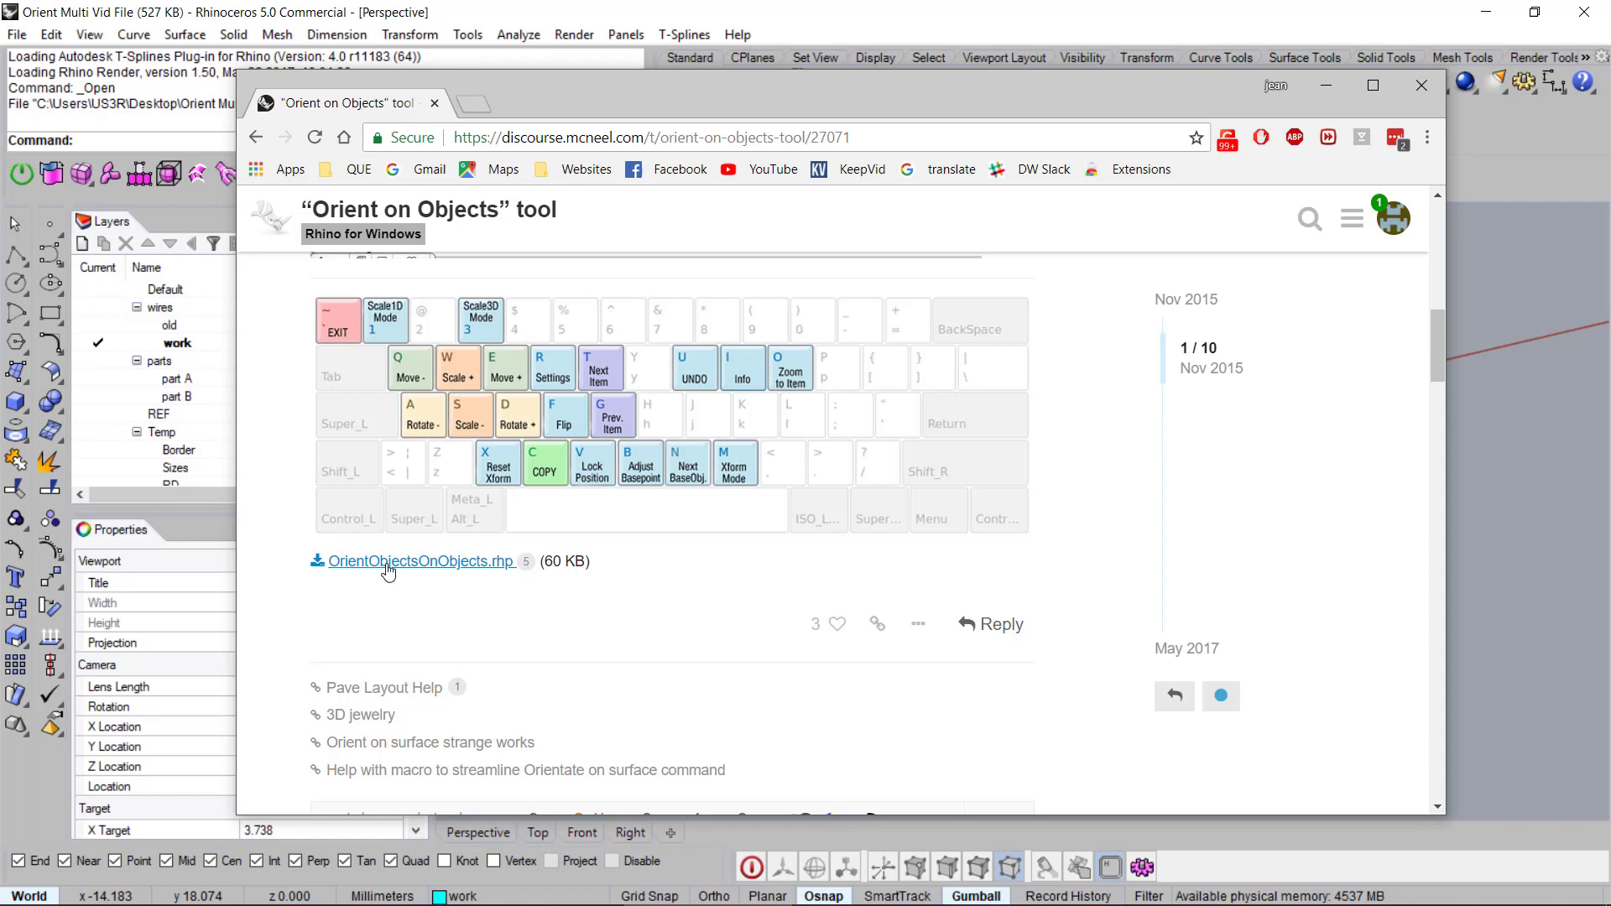
scroll(602, 644, "down", 1)
scroll(609, 643, "down", 4)
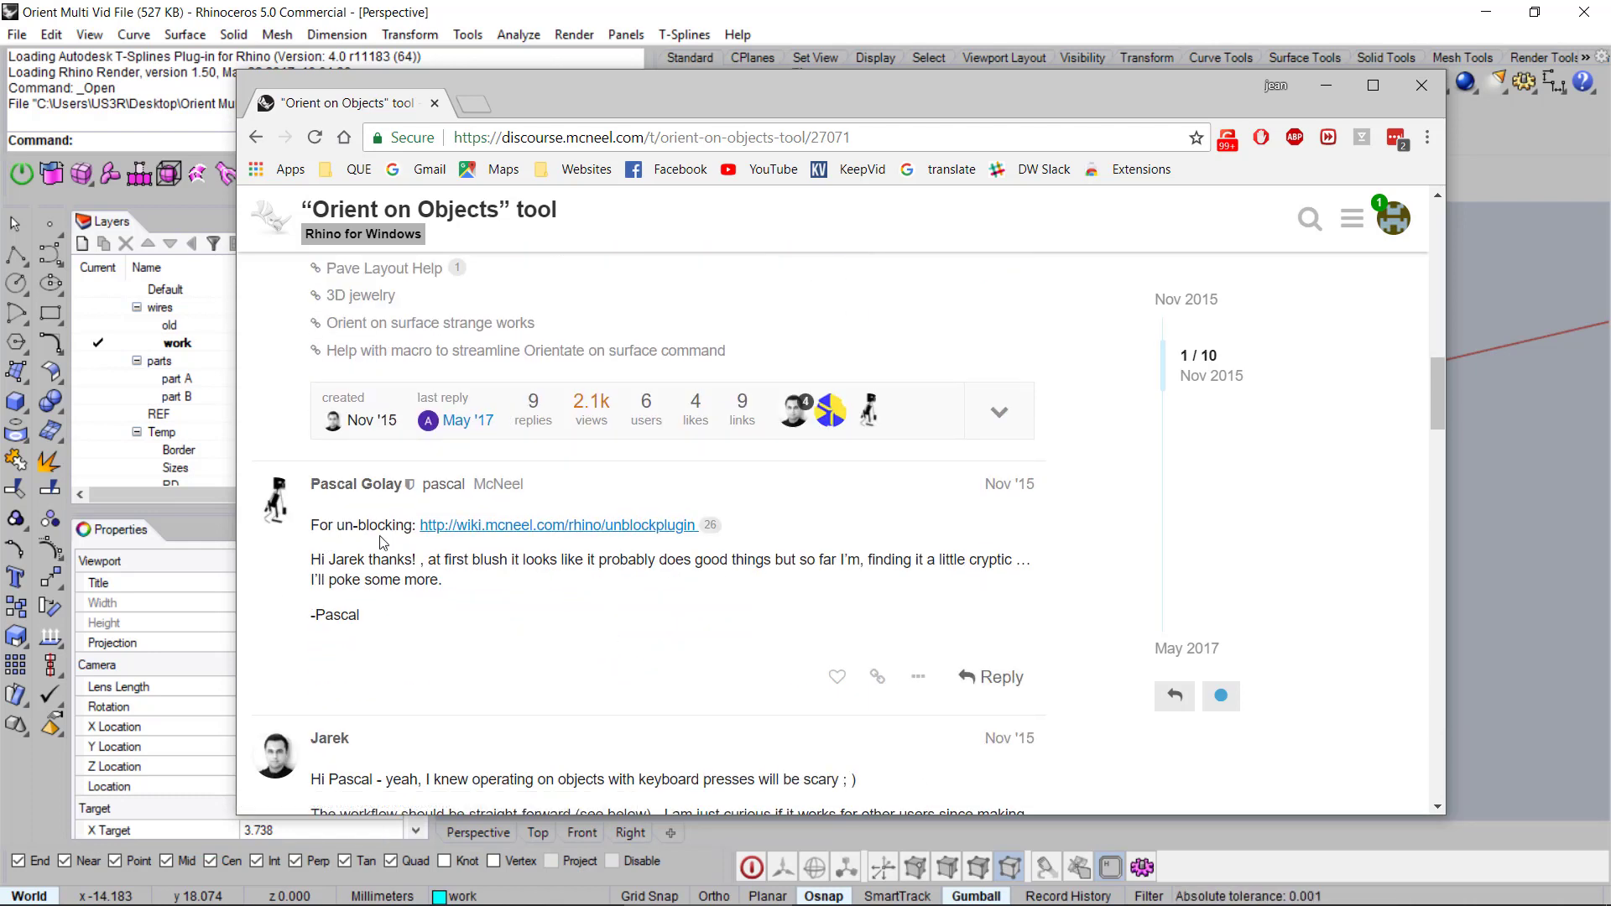
Step: Open the unblockplugin wiki page and look over its Properties dialog screenshot
left_click(549, 533)
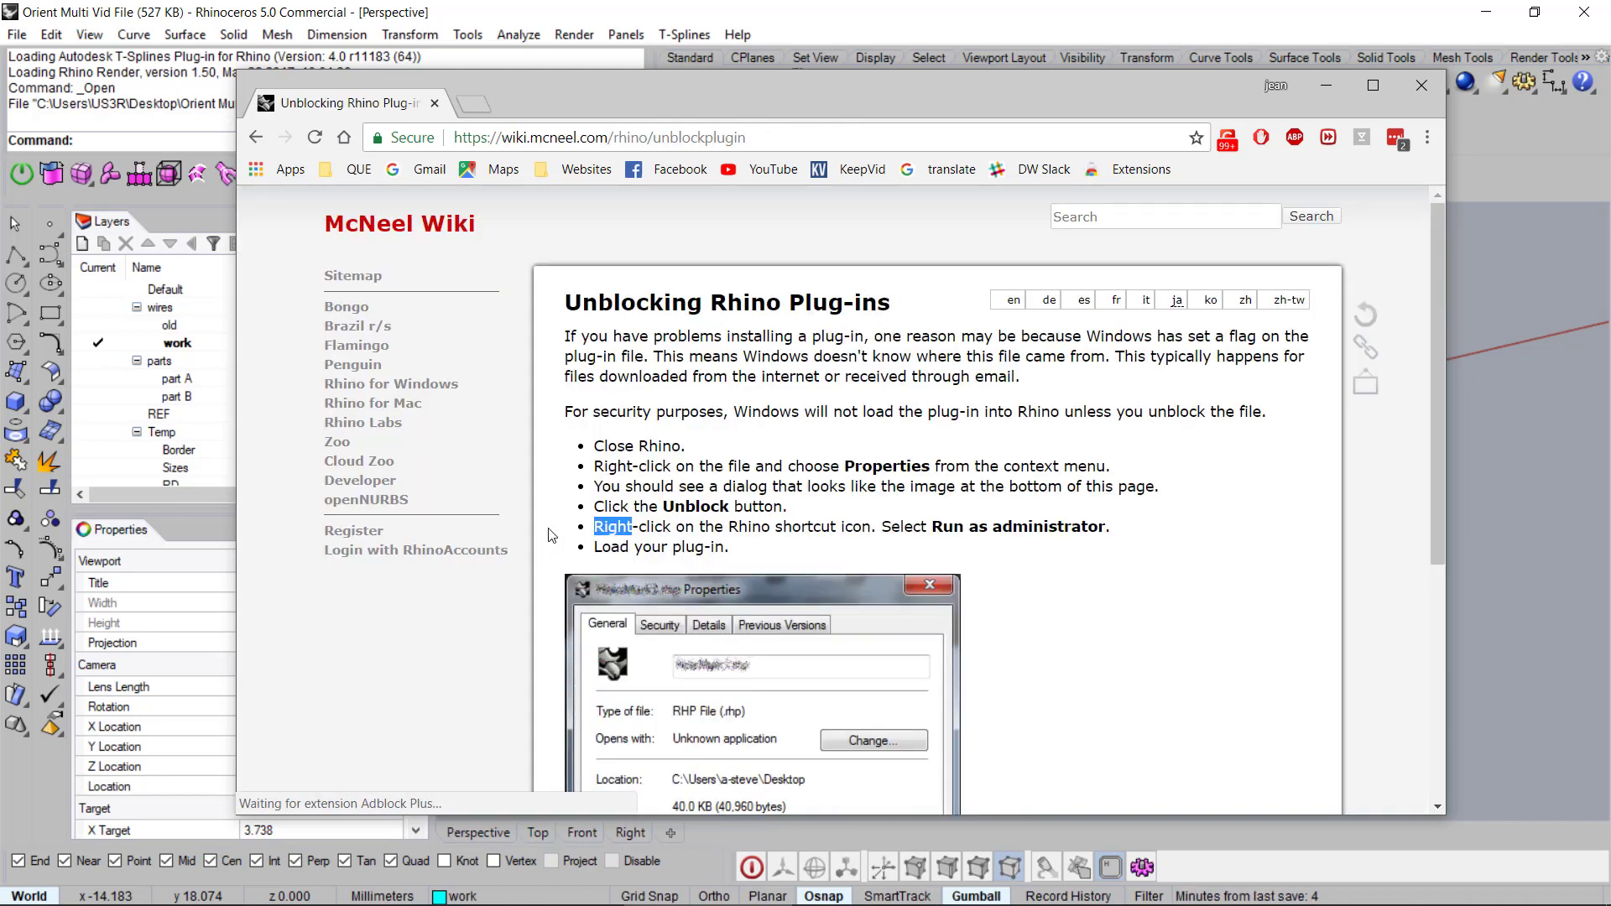
scroll(818, 272, "down", 2)
scroll(818, 272, "up", 2)
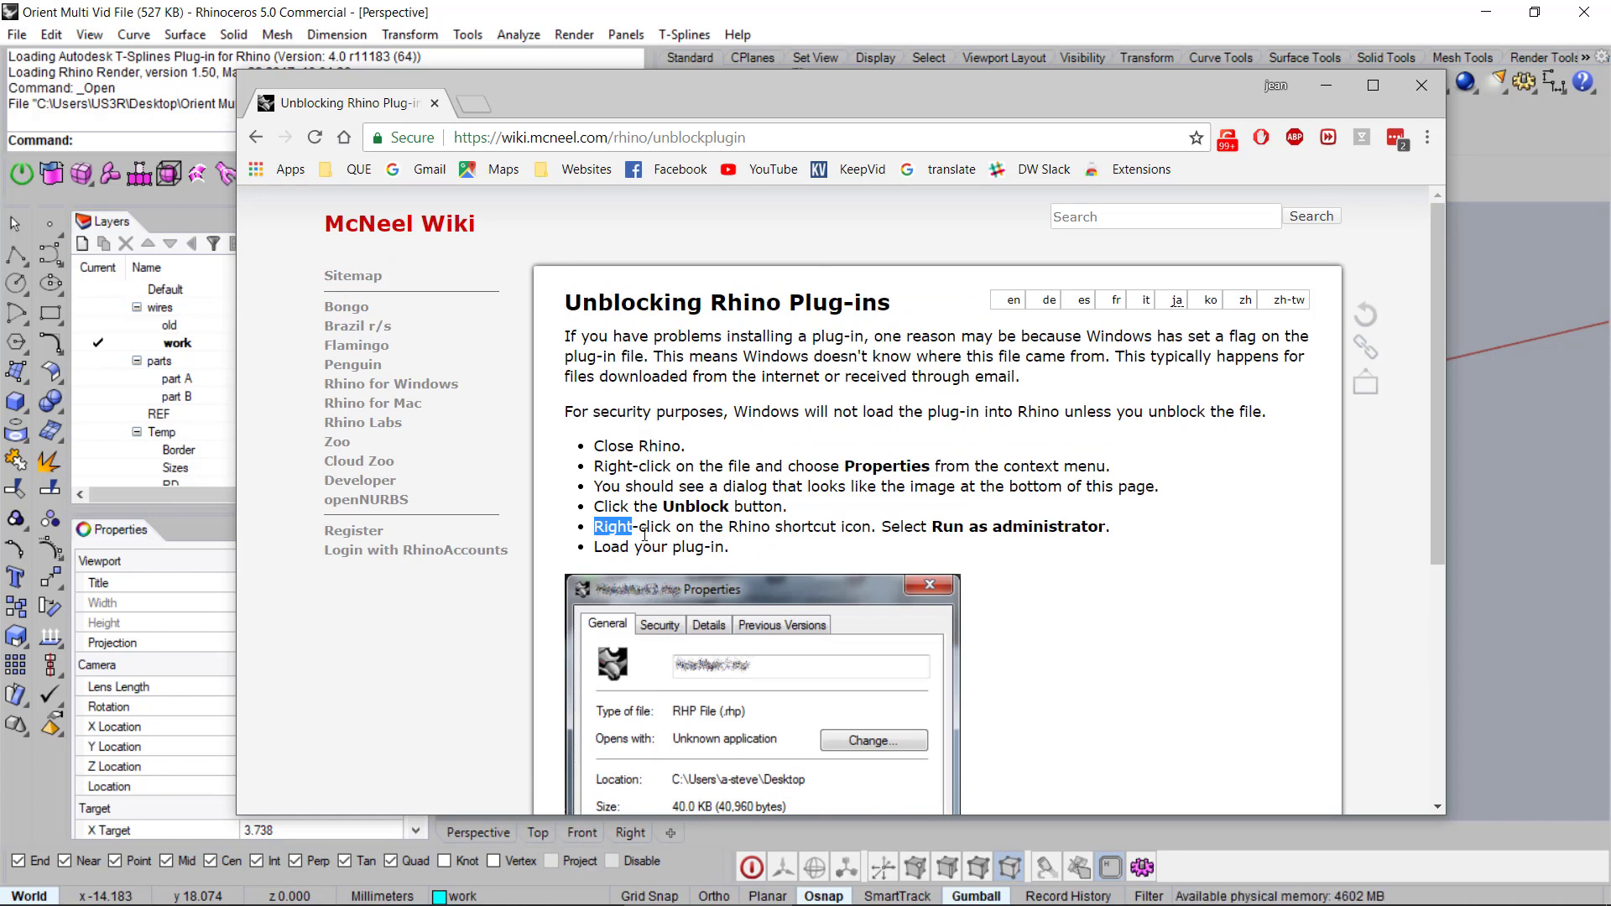
scroll(997, 573, "down", 3)
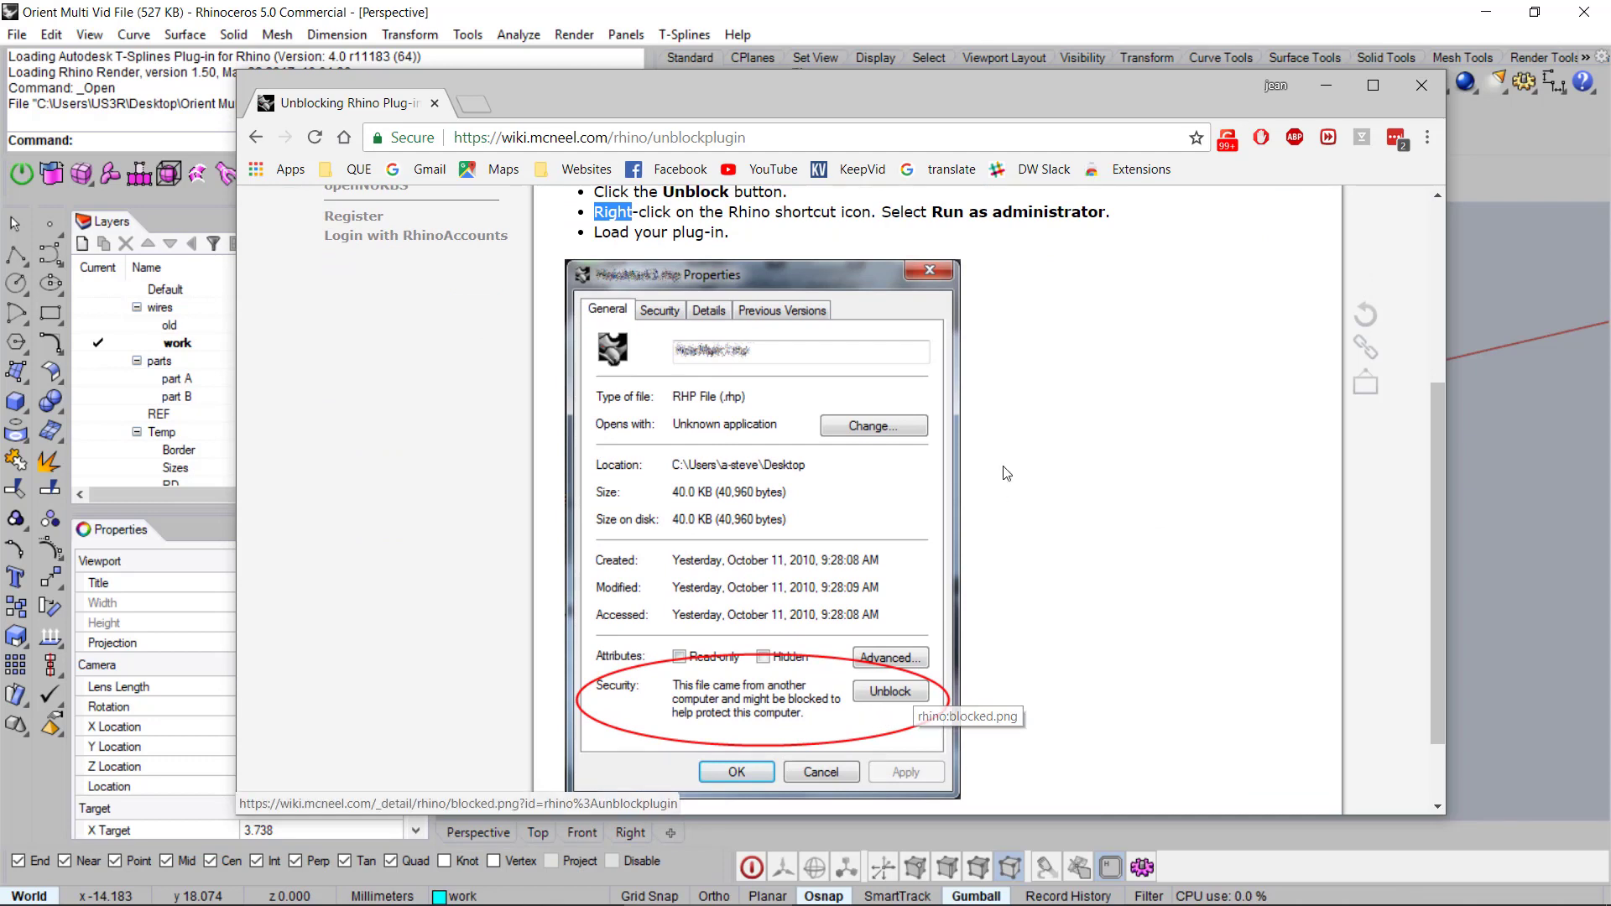
scroll(1005, 472, "up", 3)
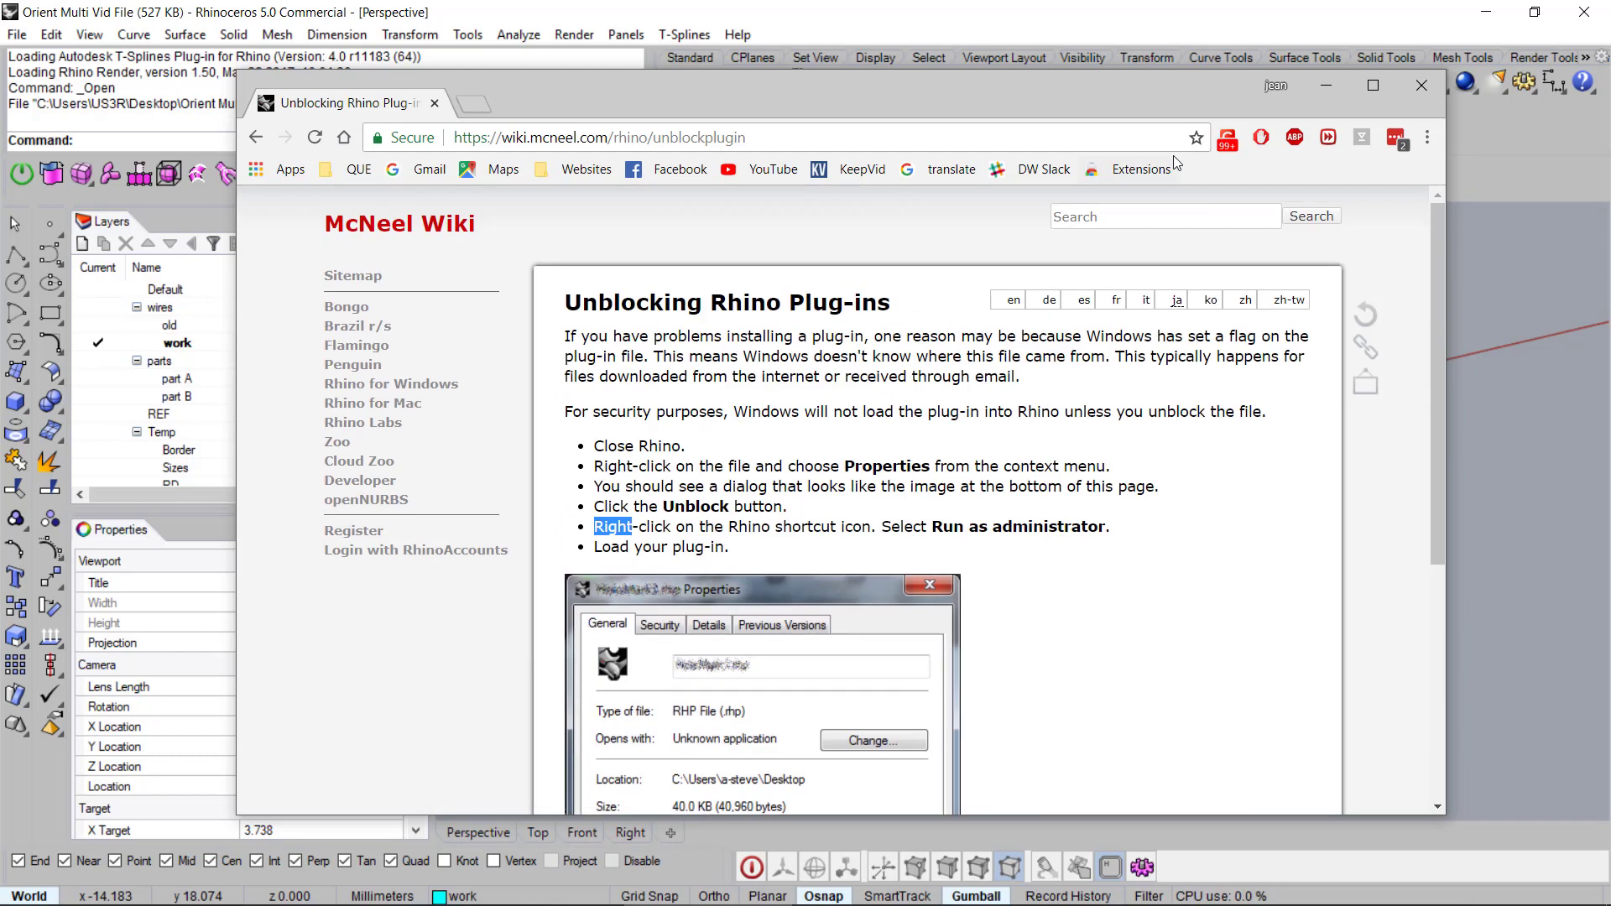
Step: Minimise the browser and browse to the Rhinoceros 5.0 (64-bit)\Plug-ins folder in File Explorer
left_click(1340, 84)
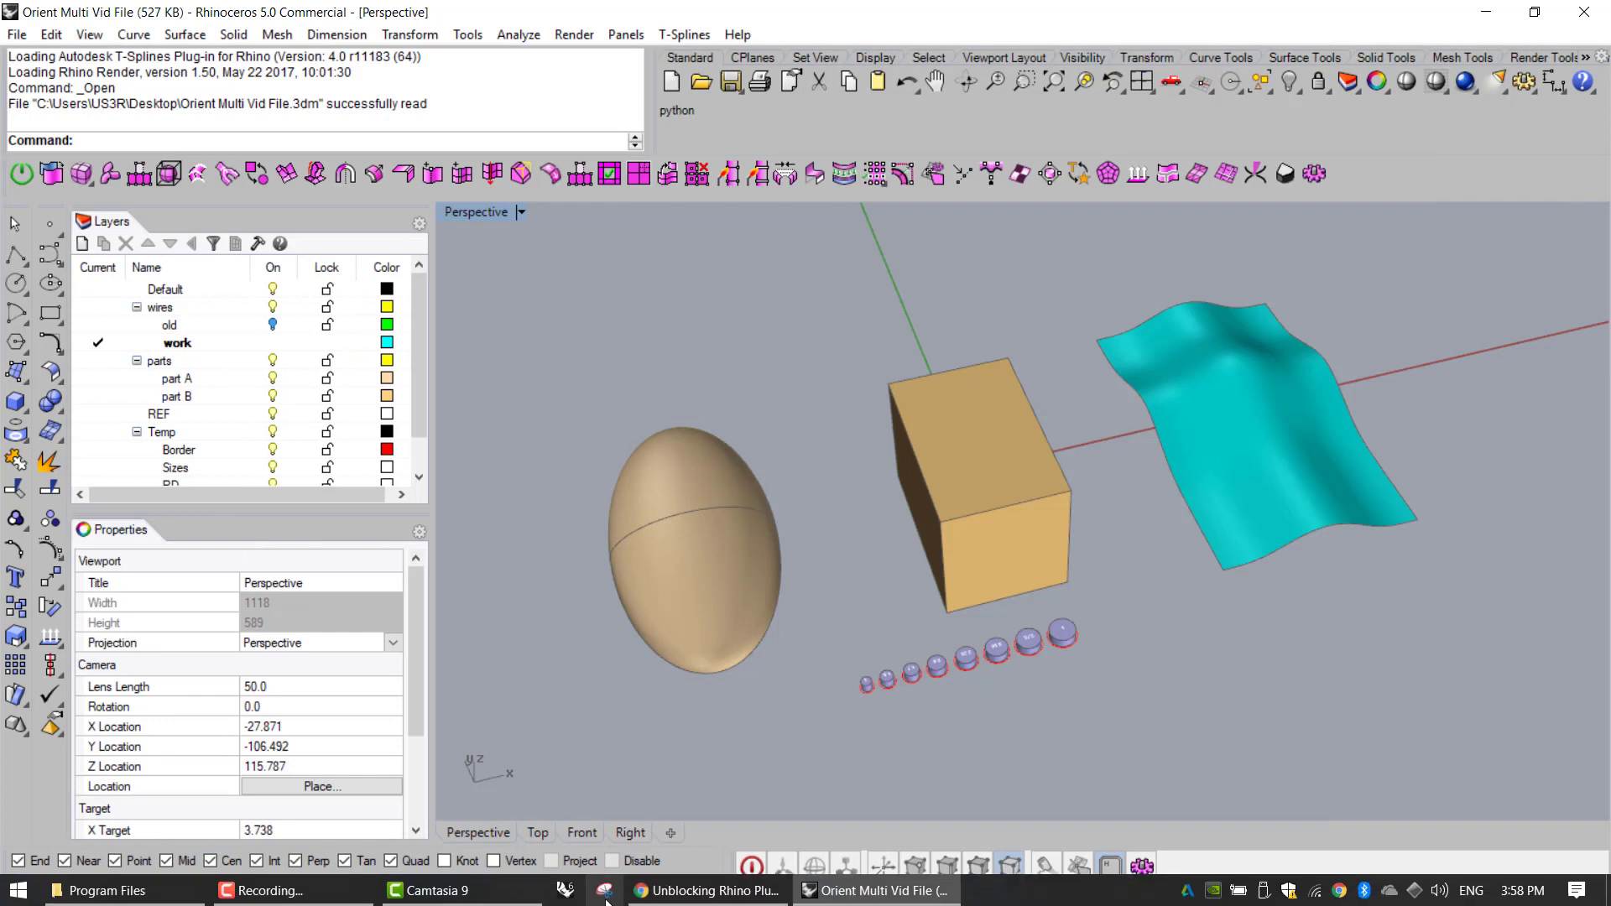
left_click(107, 897)
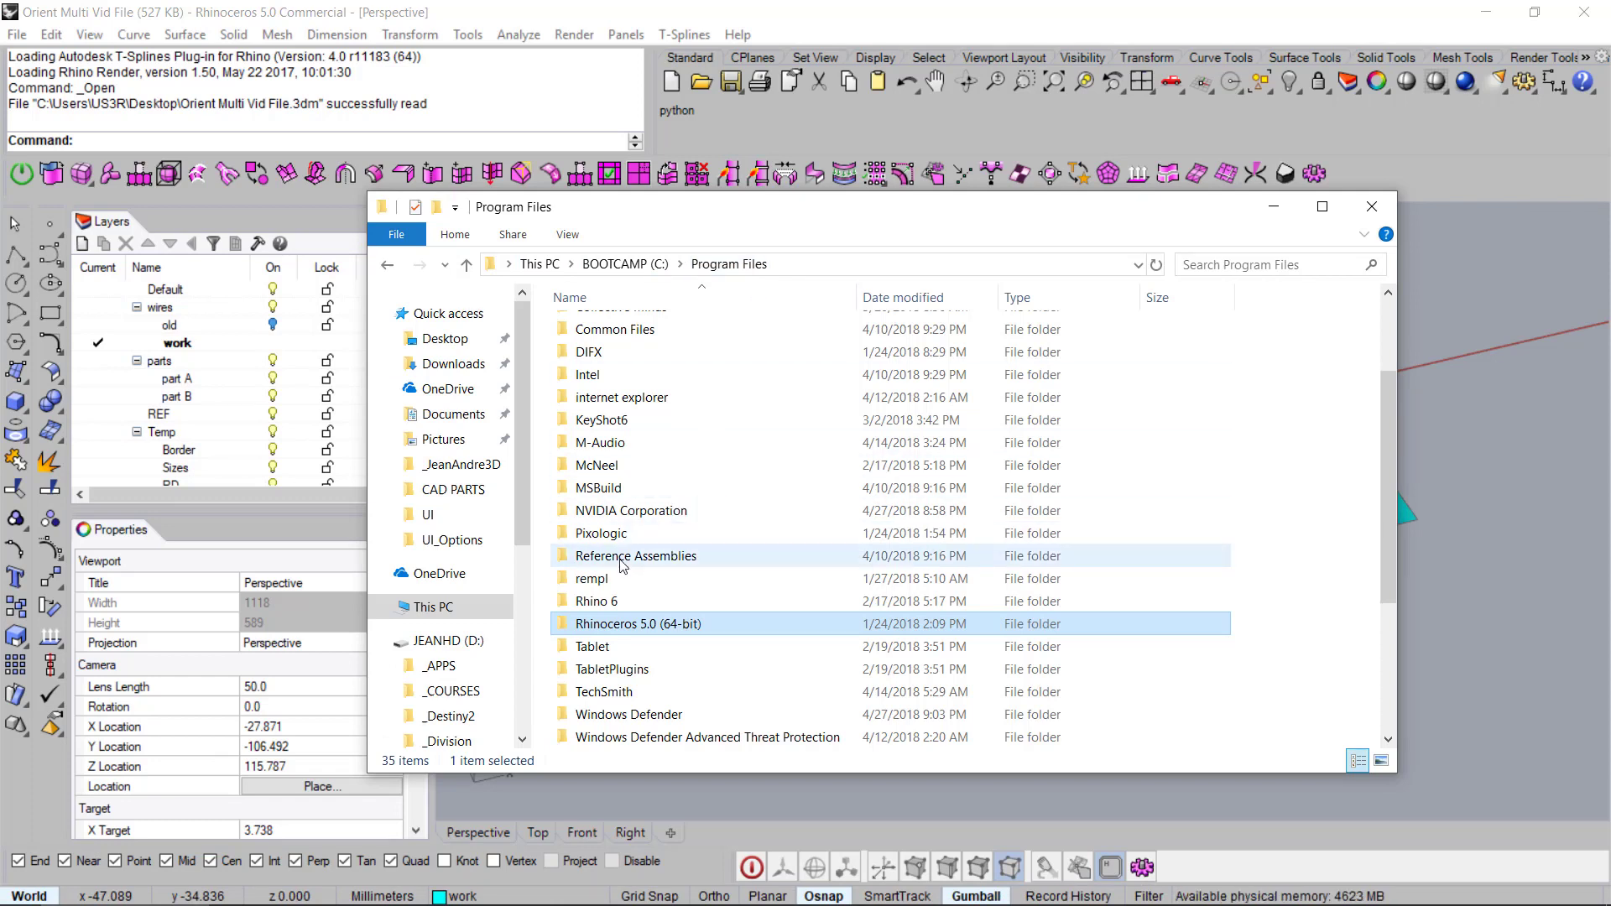
double_click(635, 625)
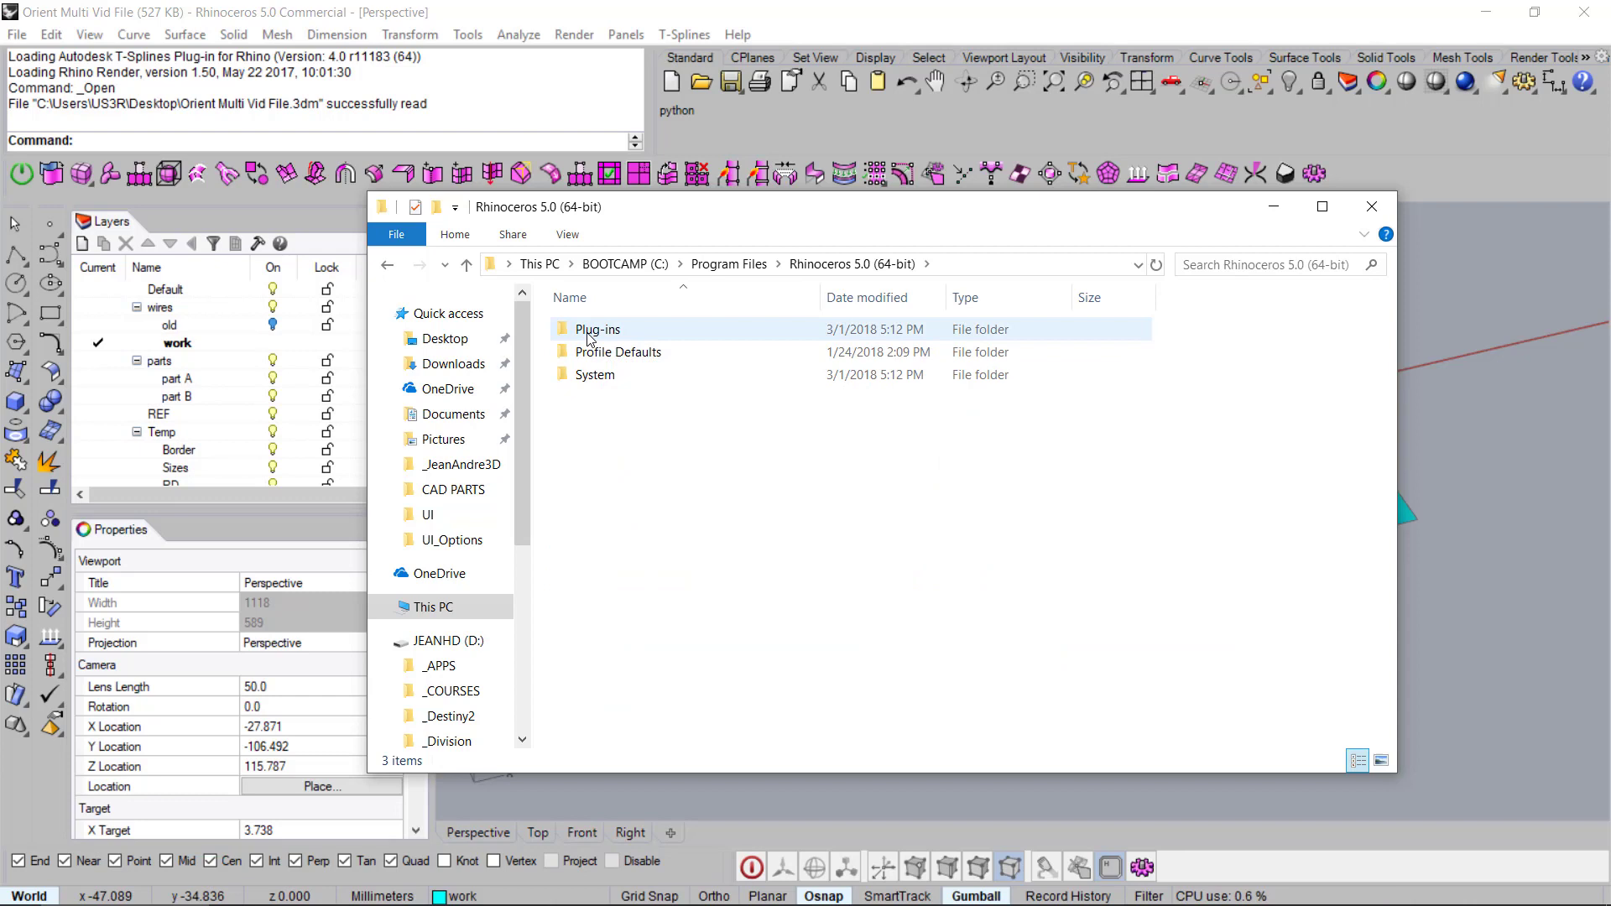
double_click(589, 332)
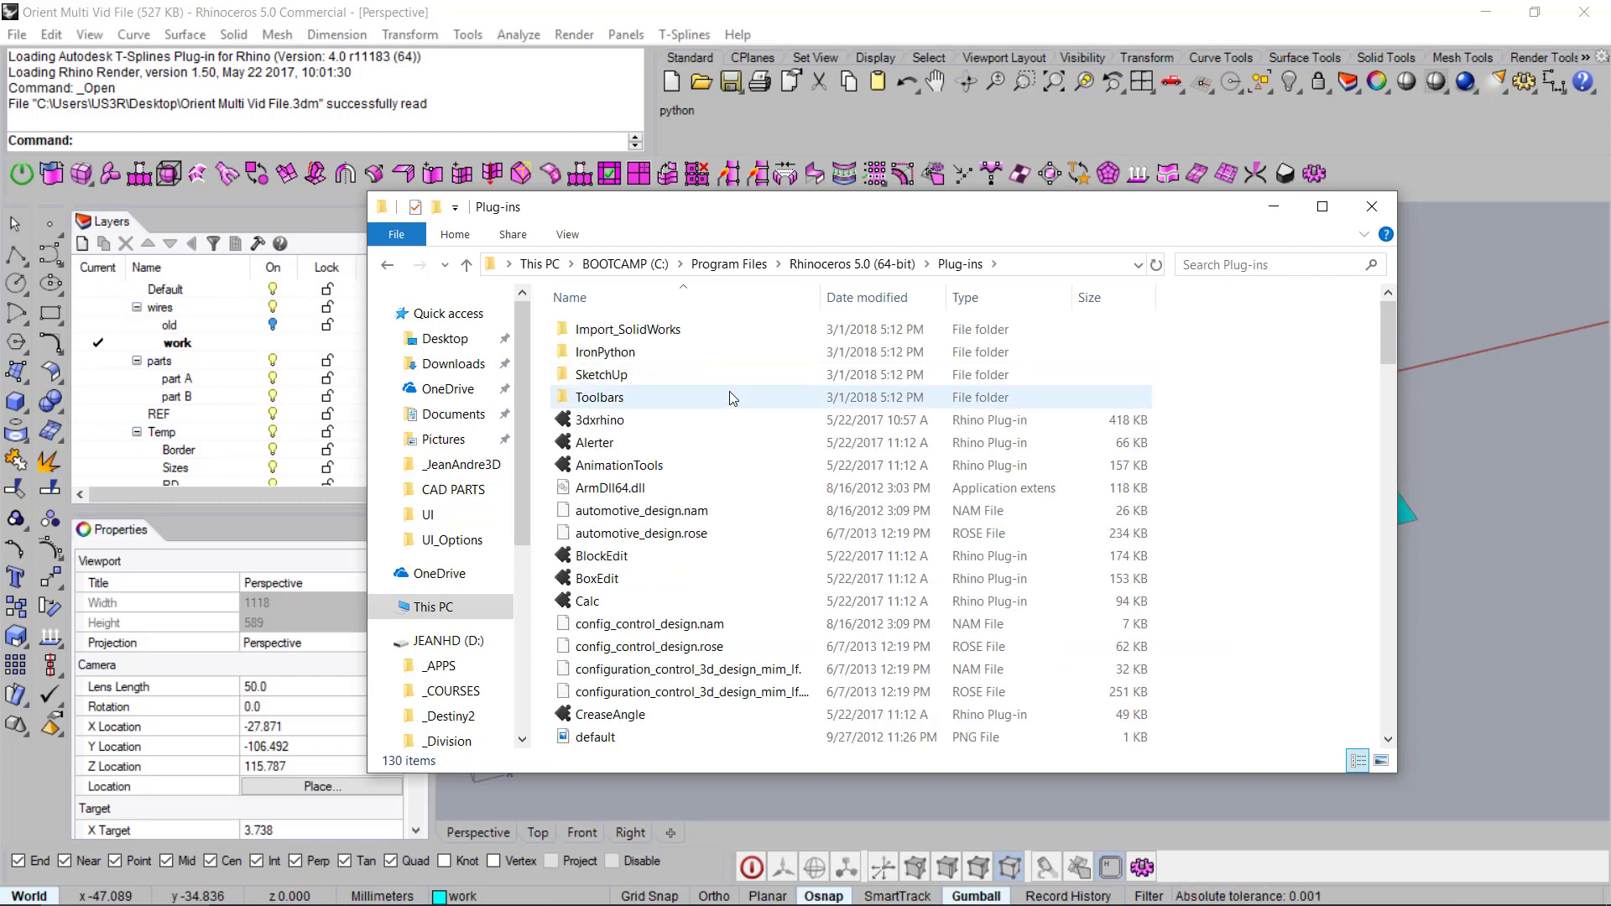
scroll(729, 393, "down", 12)
scroll(728, 397, "down", 10)
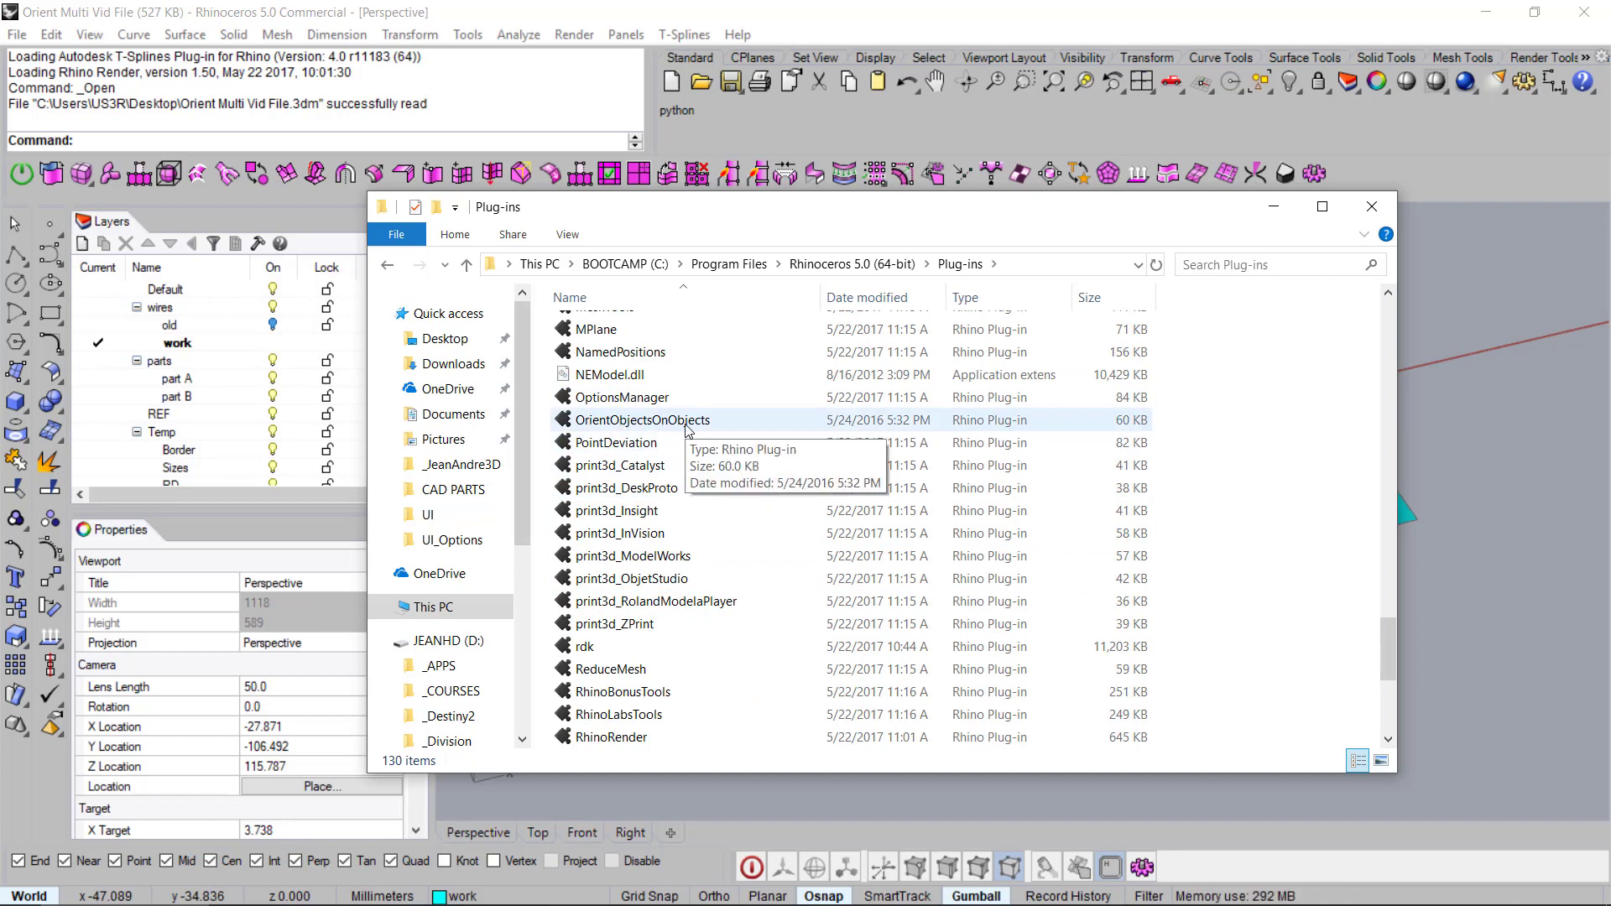
Step: Drag the OrientObjectsOnObjects plug-in onto Rhino to install it, then close the folder
left_click_drag(685, 430, 344, 67)
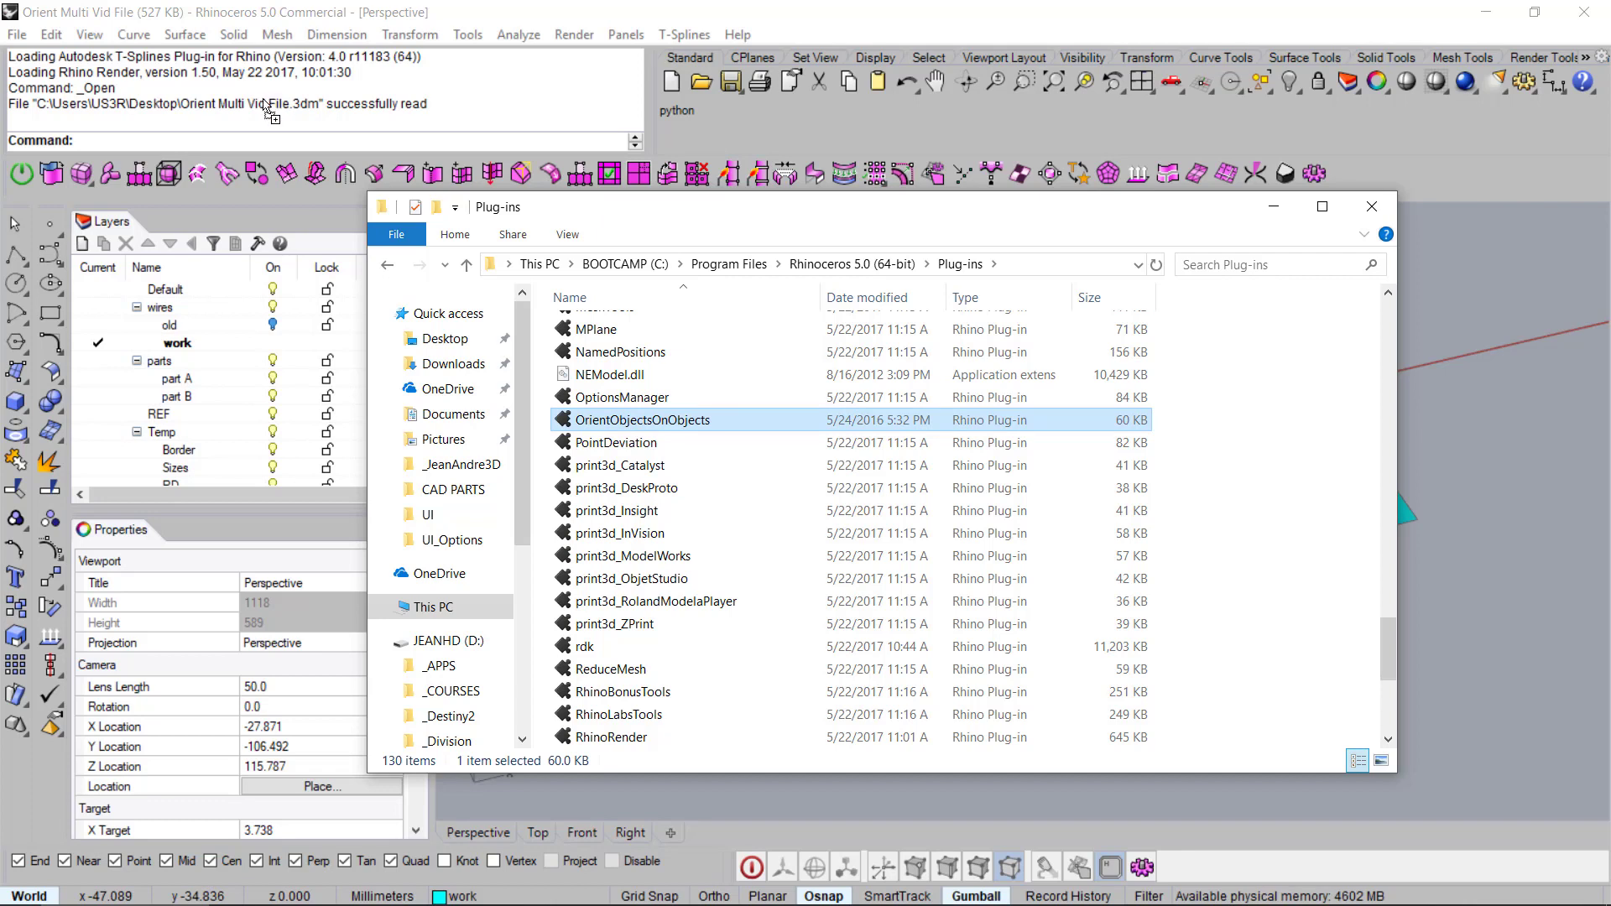
left_click_drag(717, 126, 719, 128)
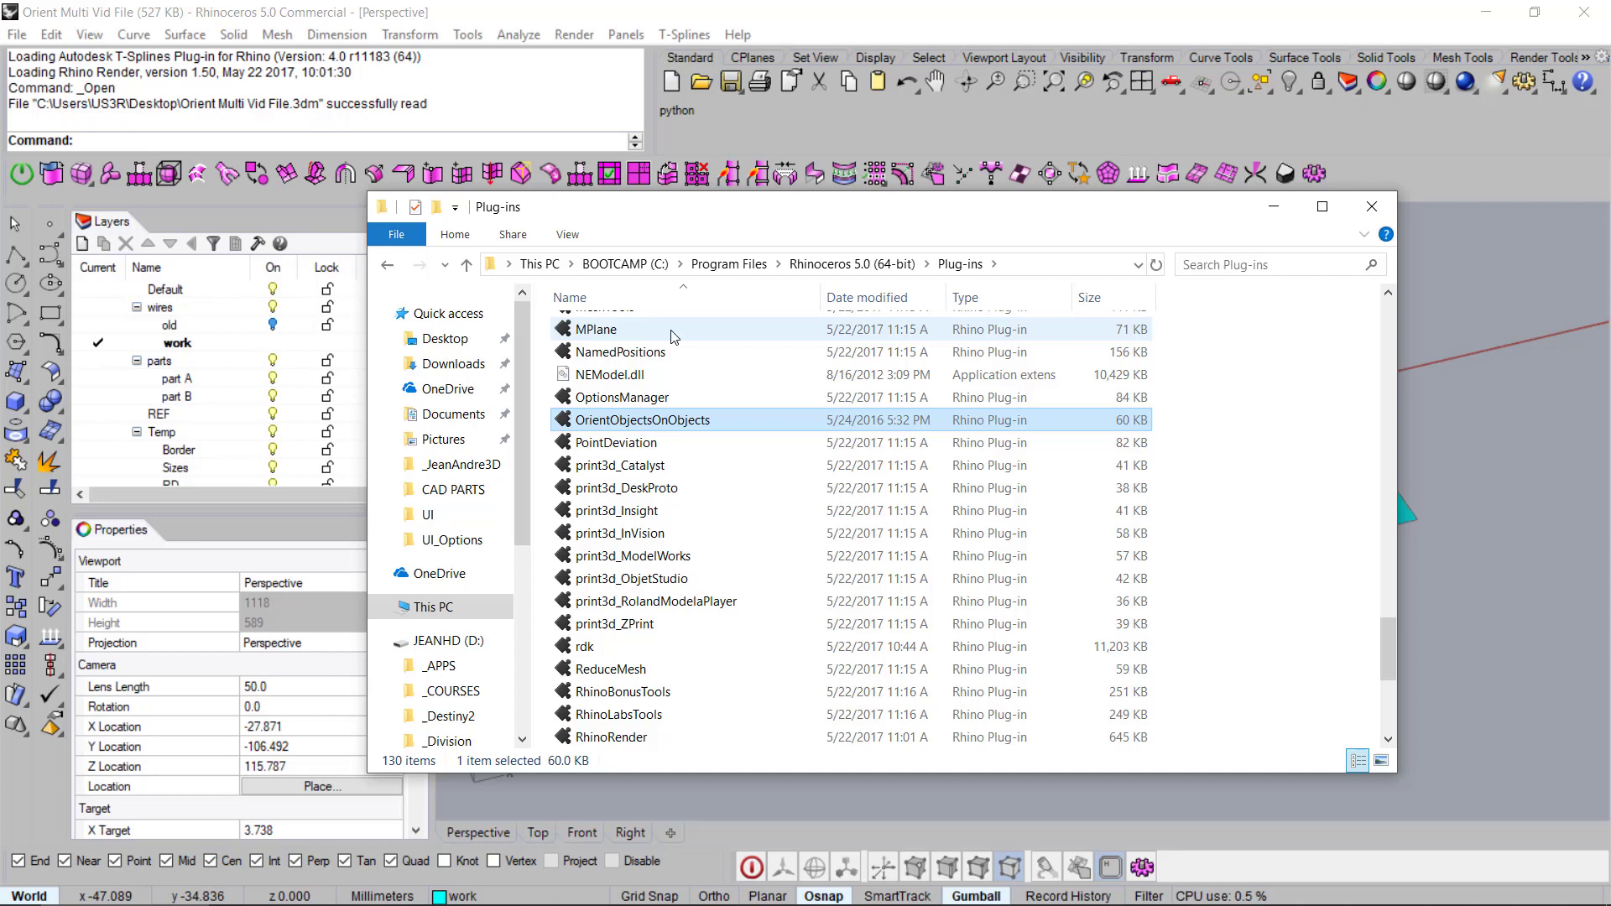
left_click(1372, 209)
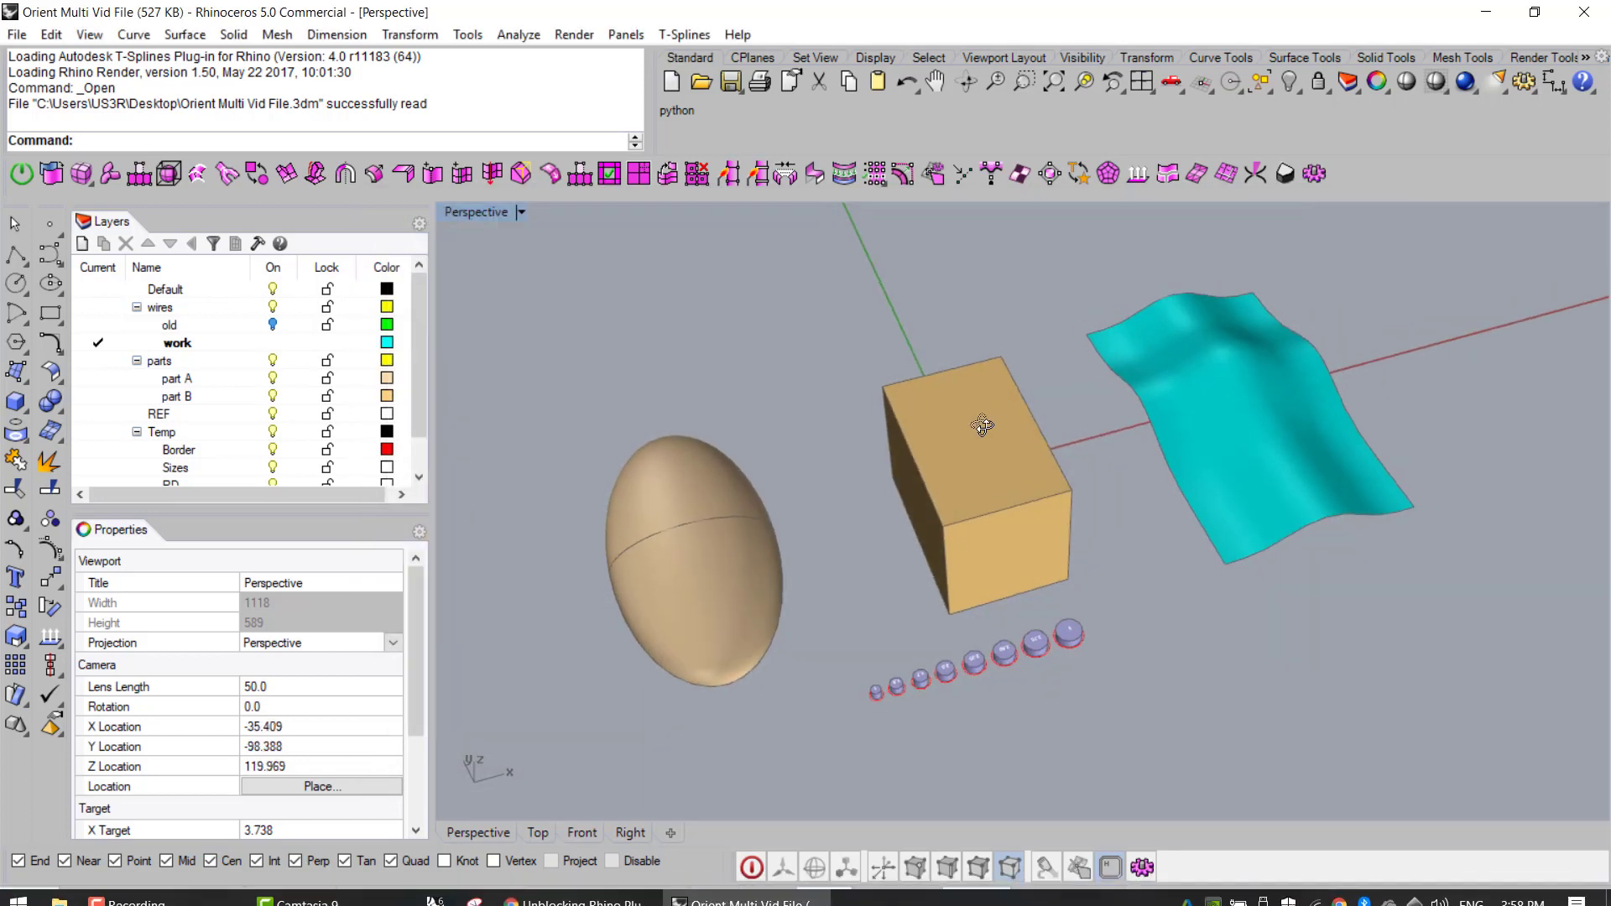
Step: Select the egg, the box and the wavy cyan surface in turn to check them, then deselect
left_click_drag(611, 682, 613, 680)
right_click_drag(613, 680, 802, 363)
left_click(847, 386)
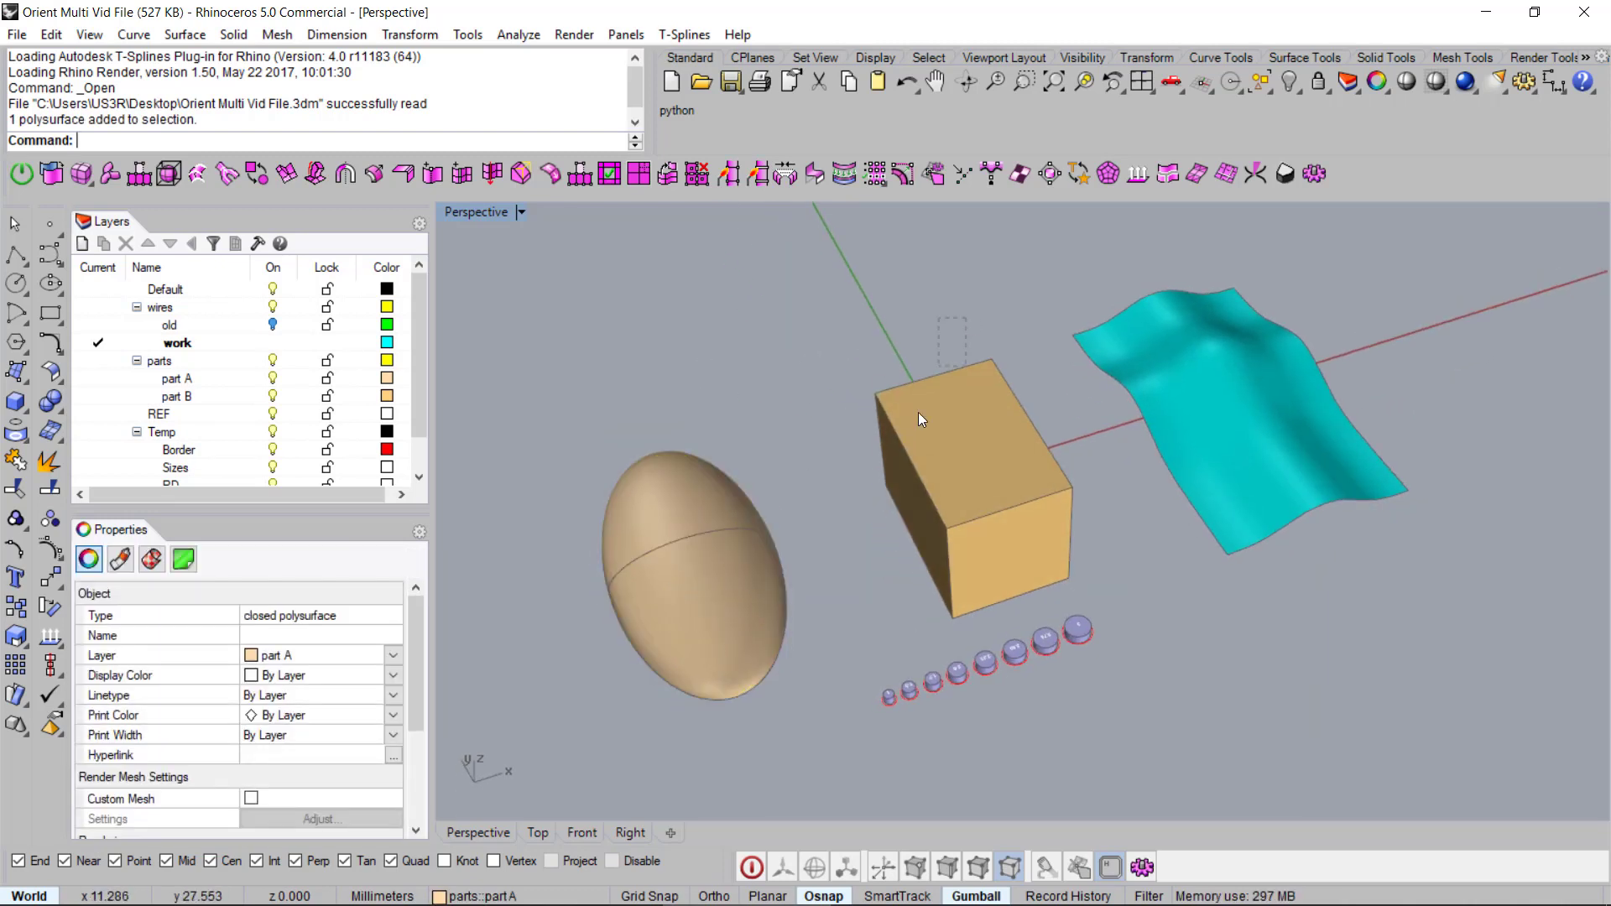
left_click(918, 411)
left_click(1172, 445)
right_click_drag(1173, 445, 1059, 445)
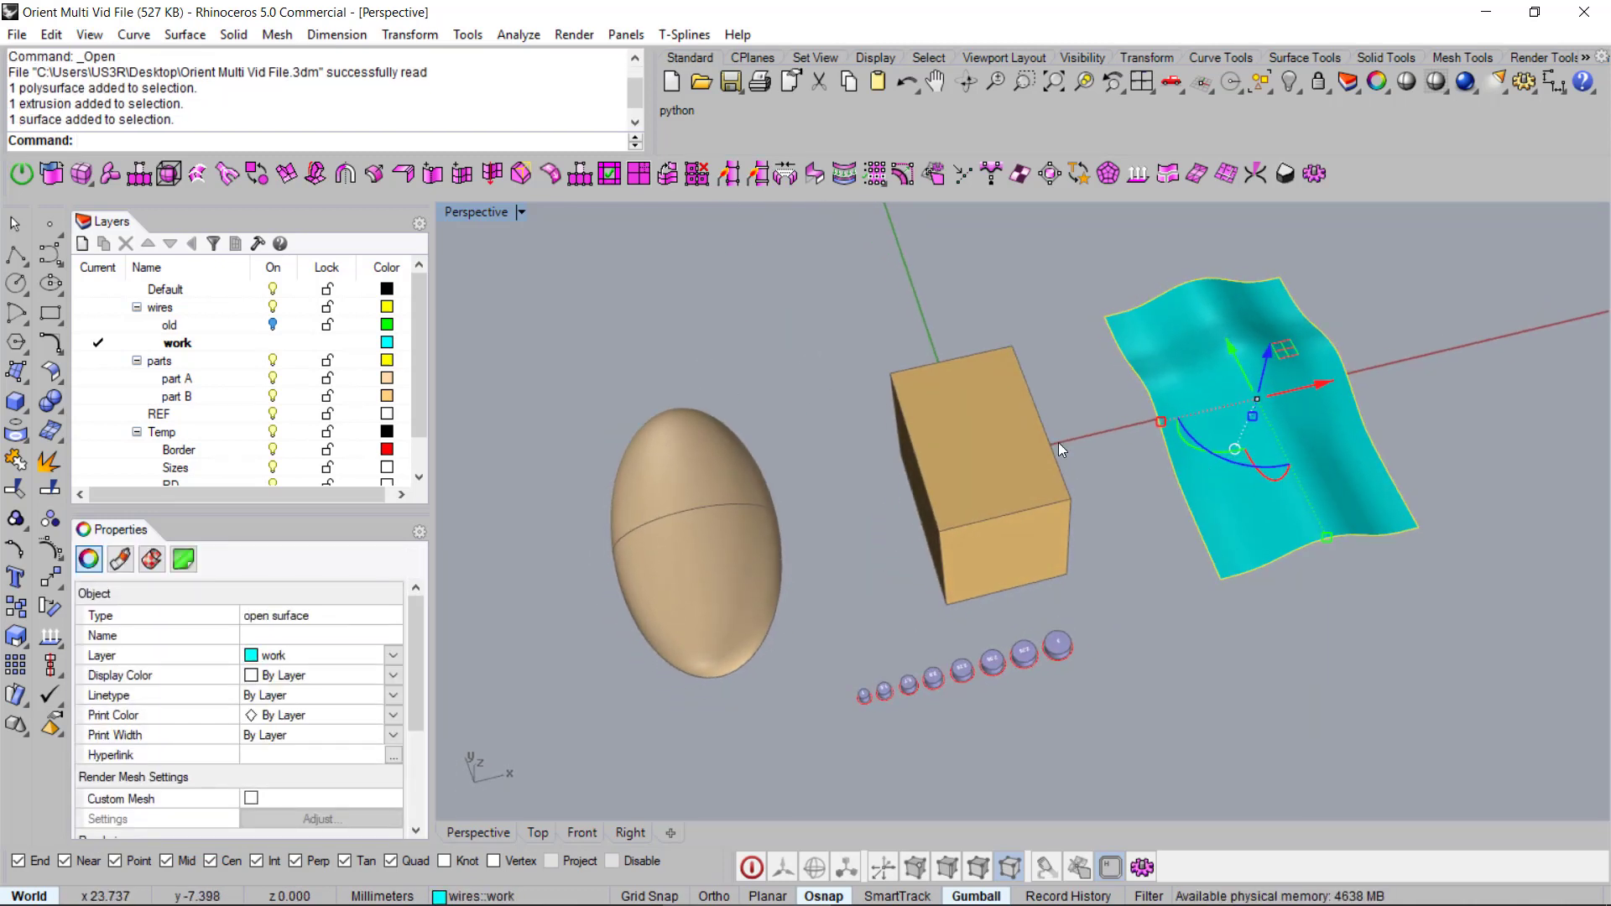
left_click(1034, 299)
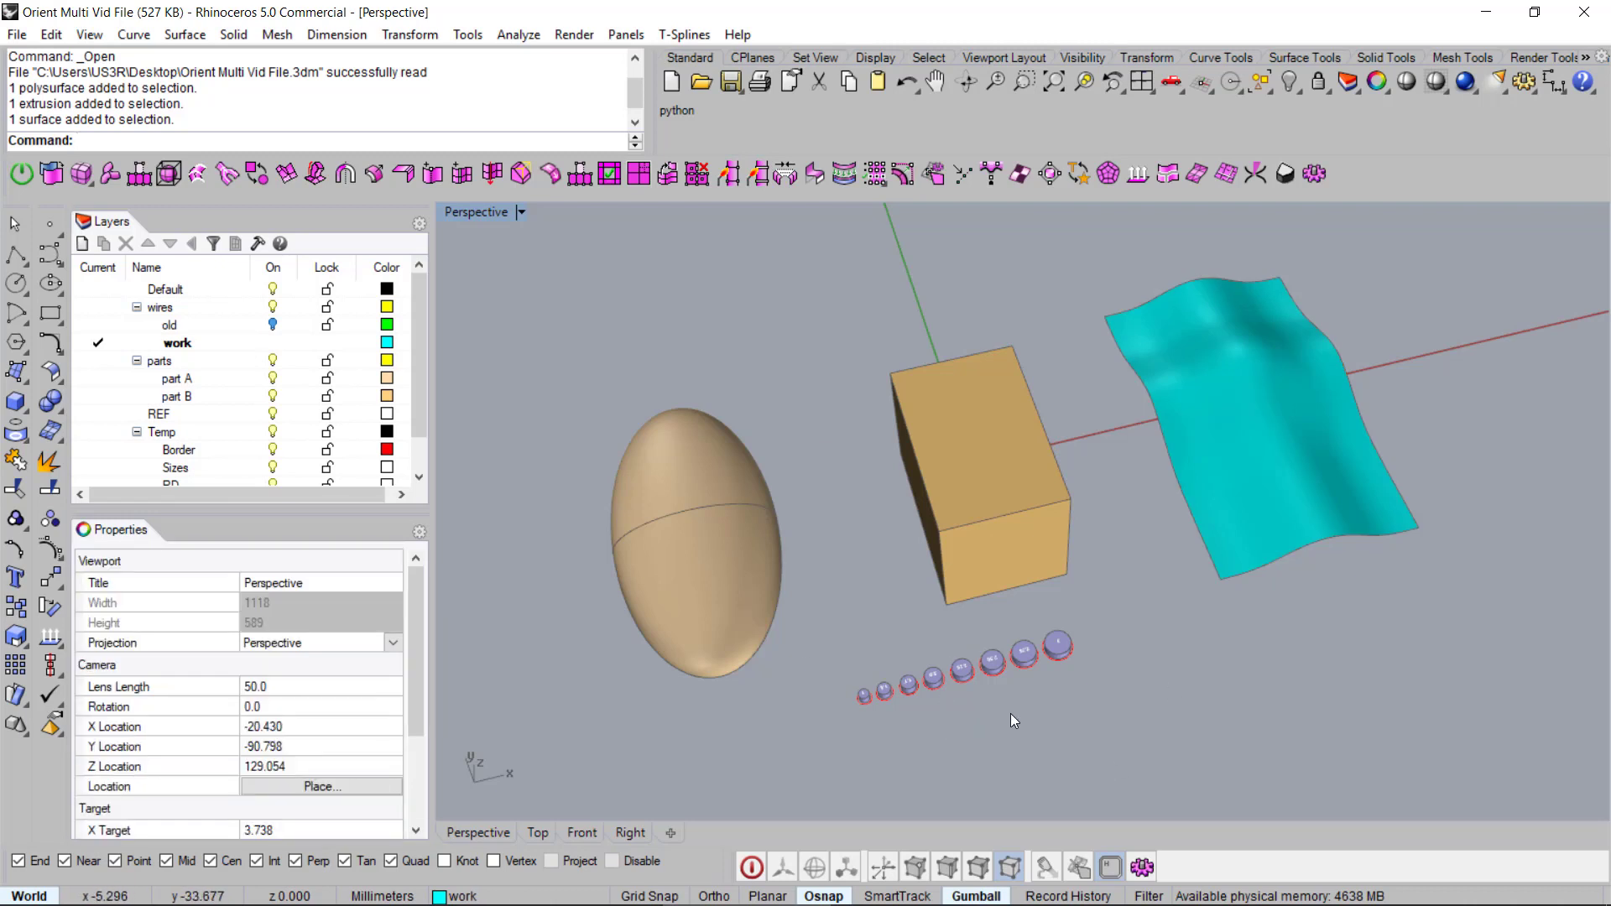
Step: Orbit and zoom the view in on the row of cutter cylinders
right_click_drag(1010, 713, 902, 667)
scroll(933, 691, "up", 6)
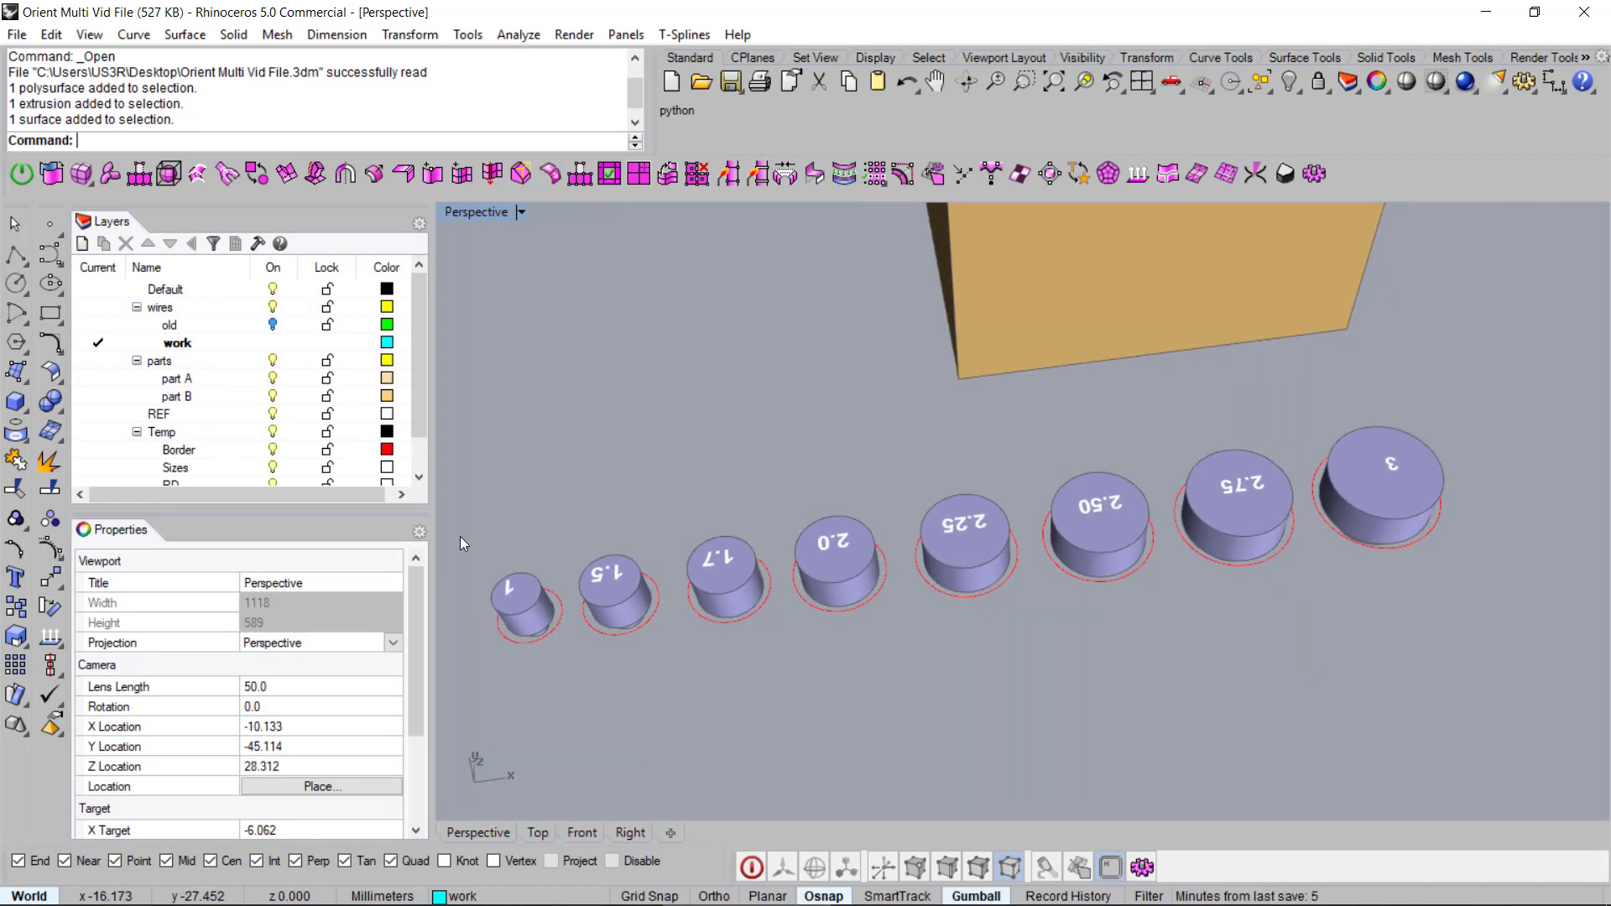
scroll(240, 405, "down", 1)
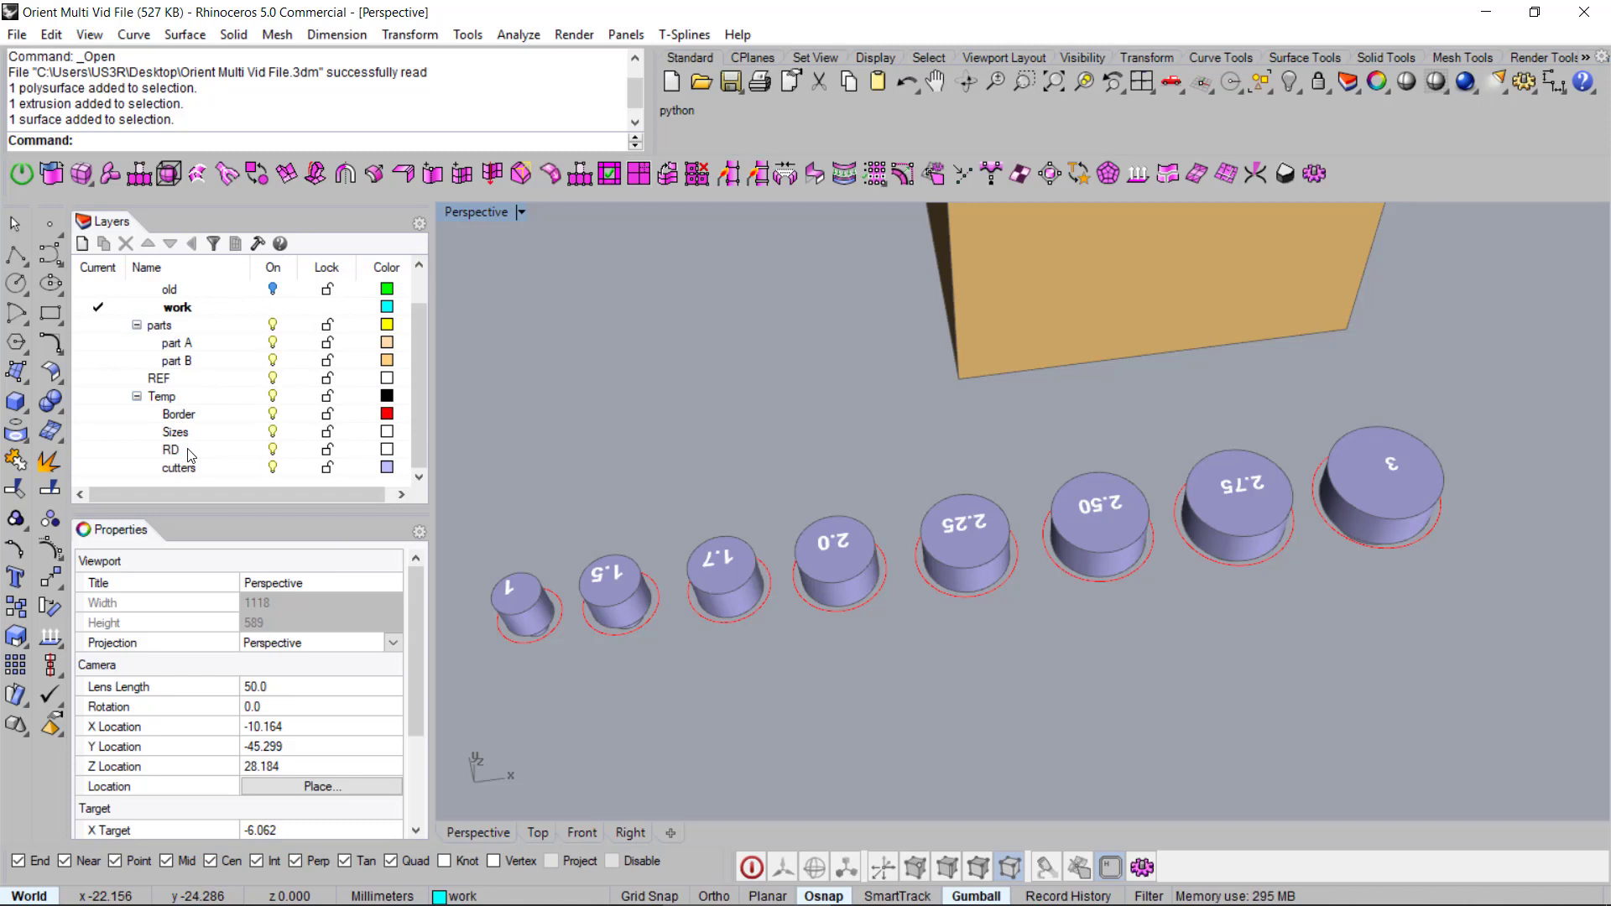
left_click(273, 432)
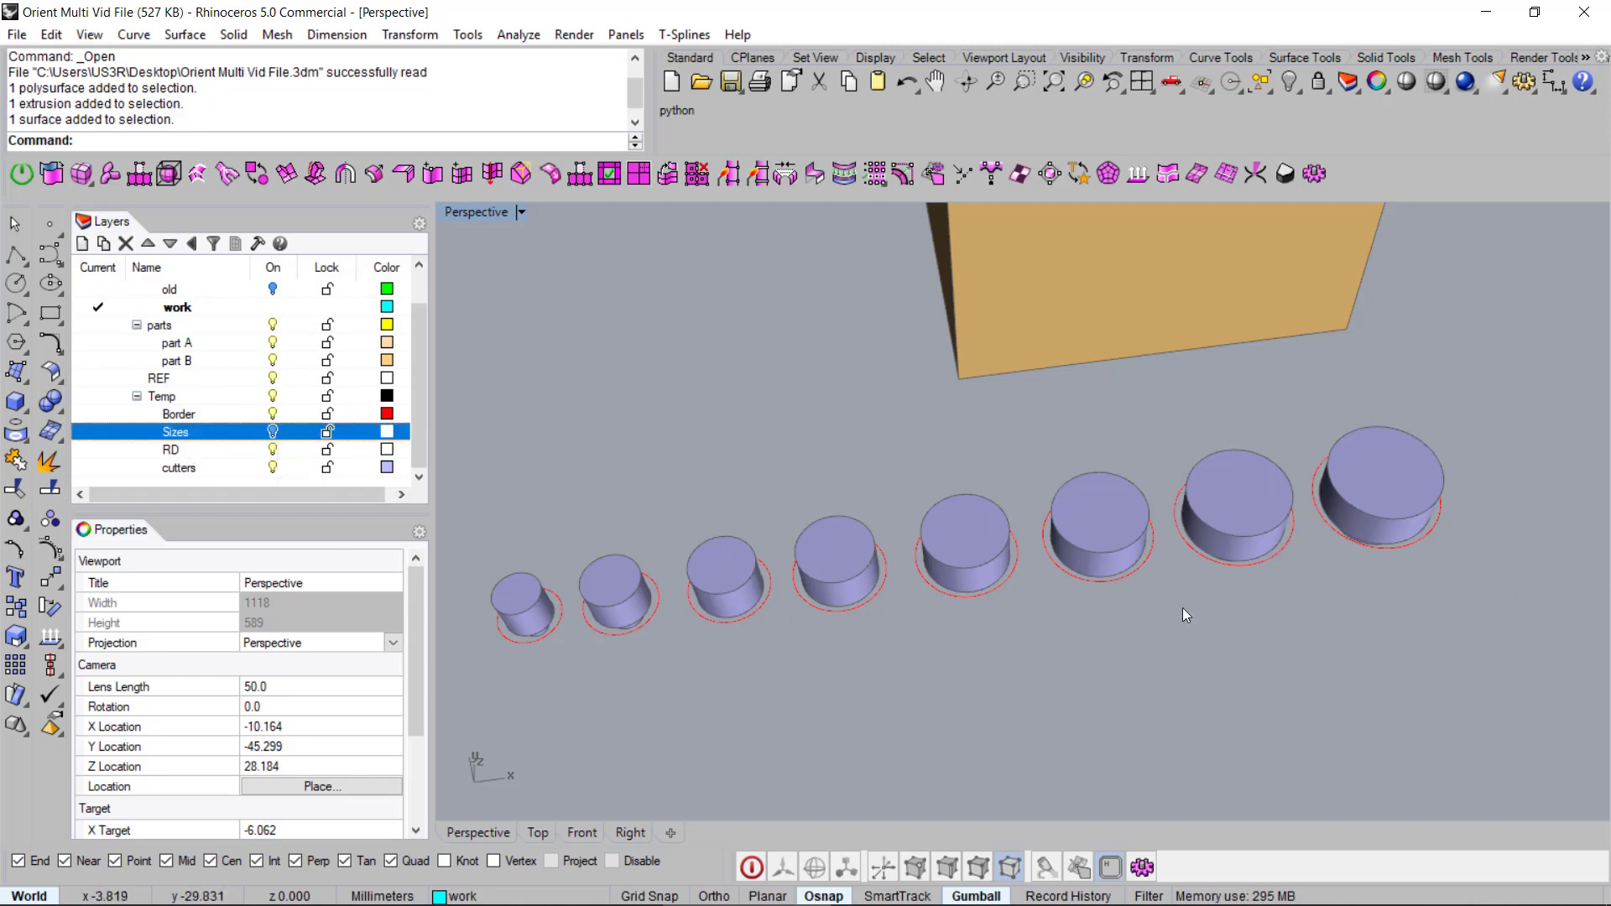
scroll(920, 629, "down", 2)
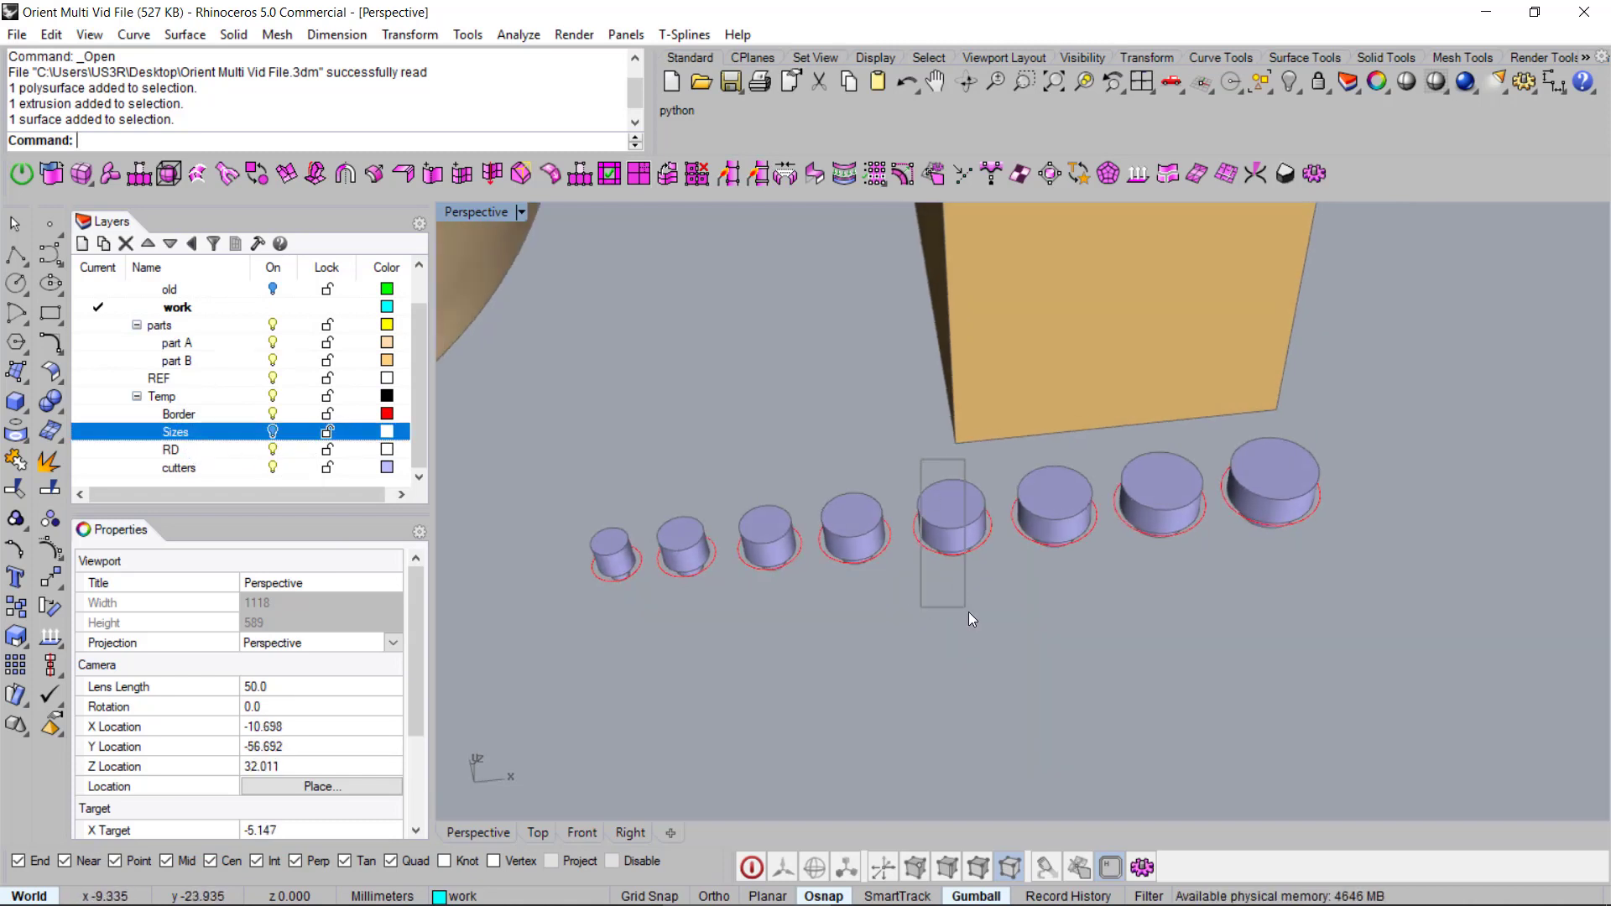
left_click_drag(968, 611, 973, 619)
type("selpt")
key("Return")
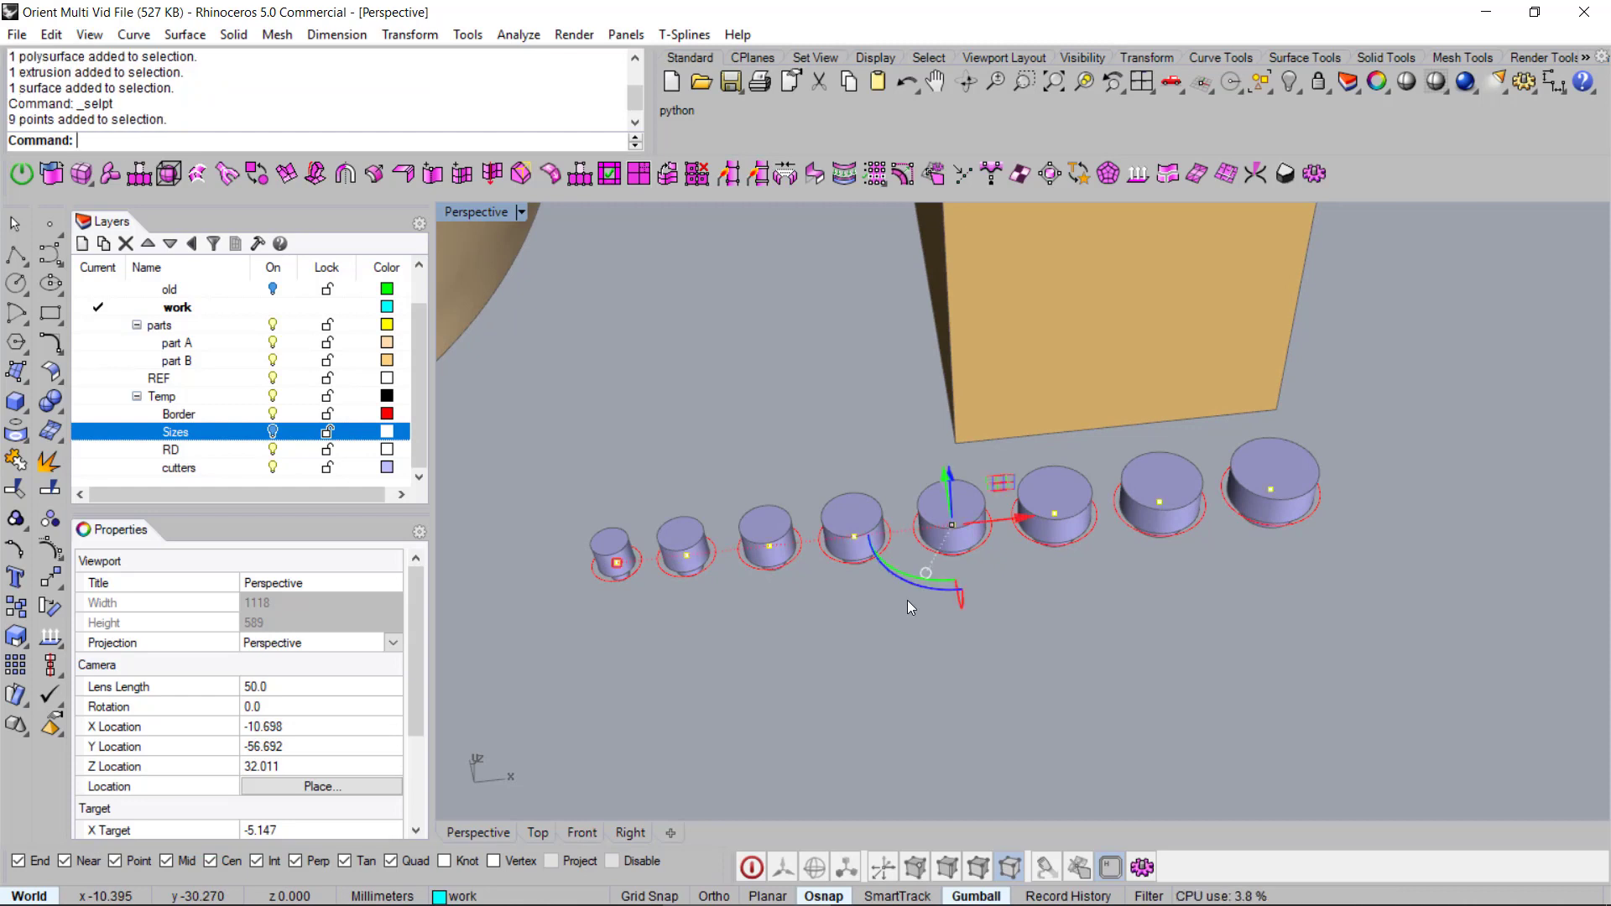
mouse_move(1017, 582)
right_mouse_down()
mouse_move(1004, 490)
mouse_move(1016, 583)
right_mouse_up()
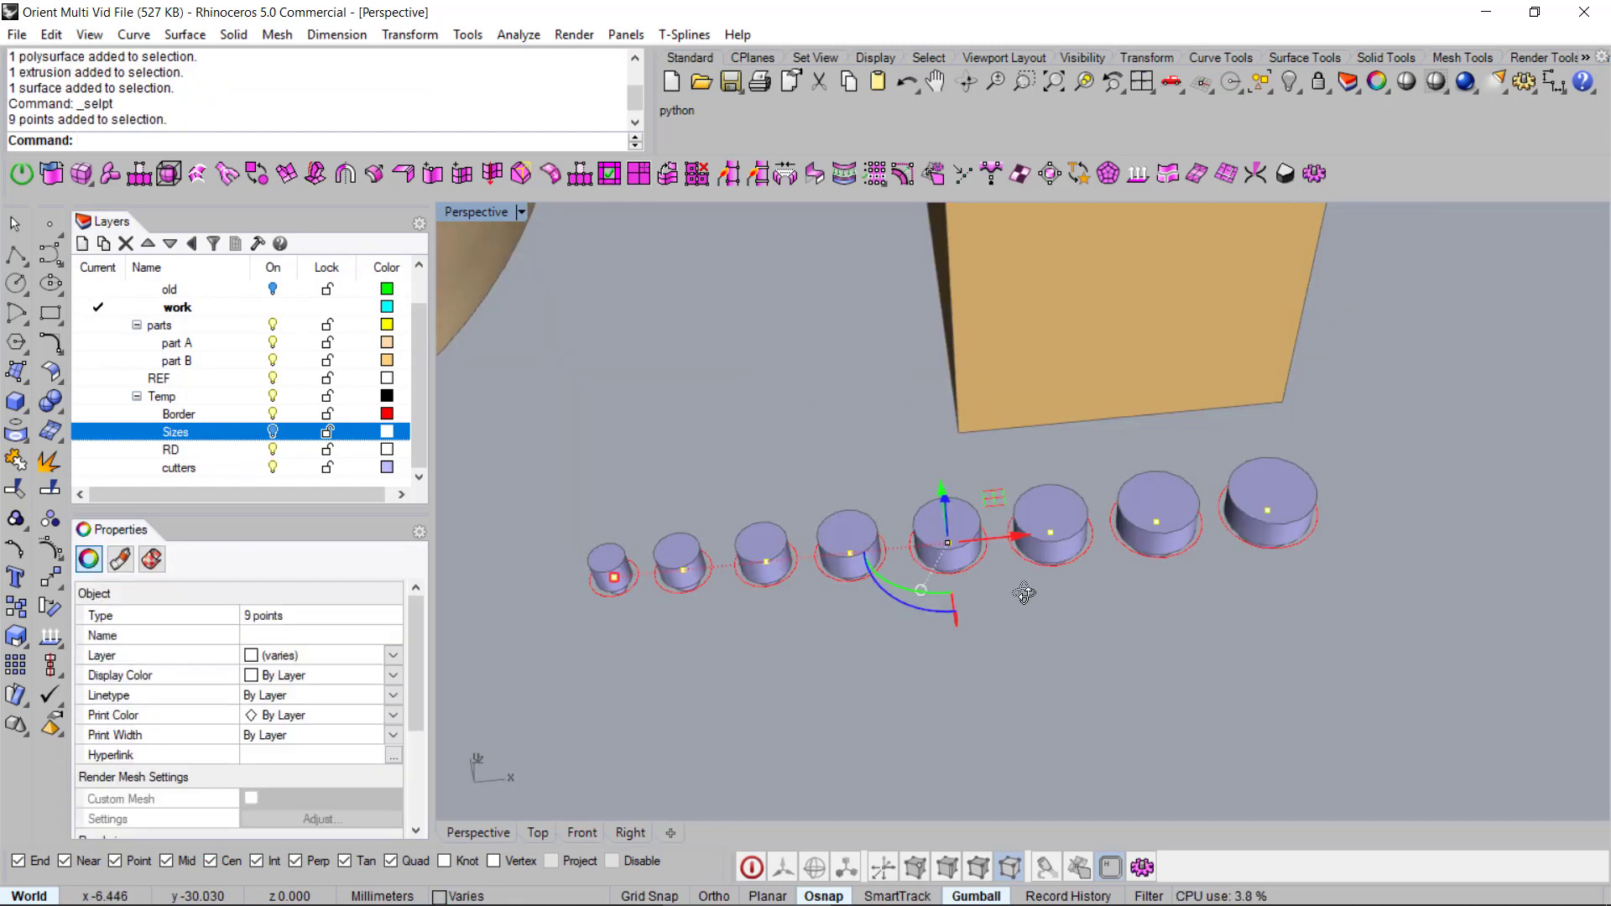
key("ctrl+alt+g")
scroll(645, 582, "up", 6)
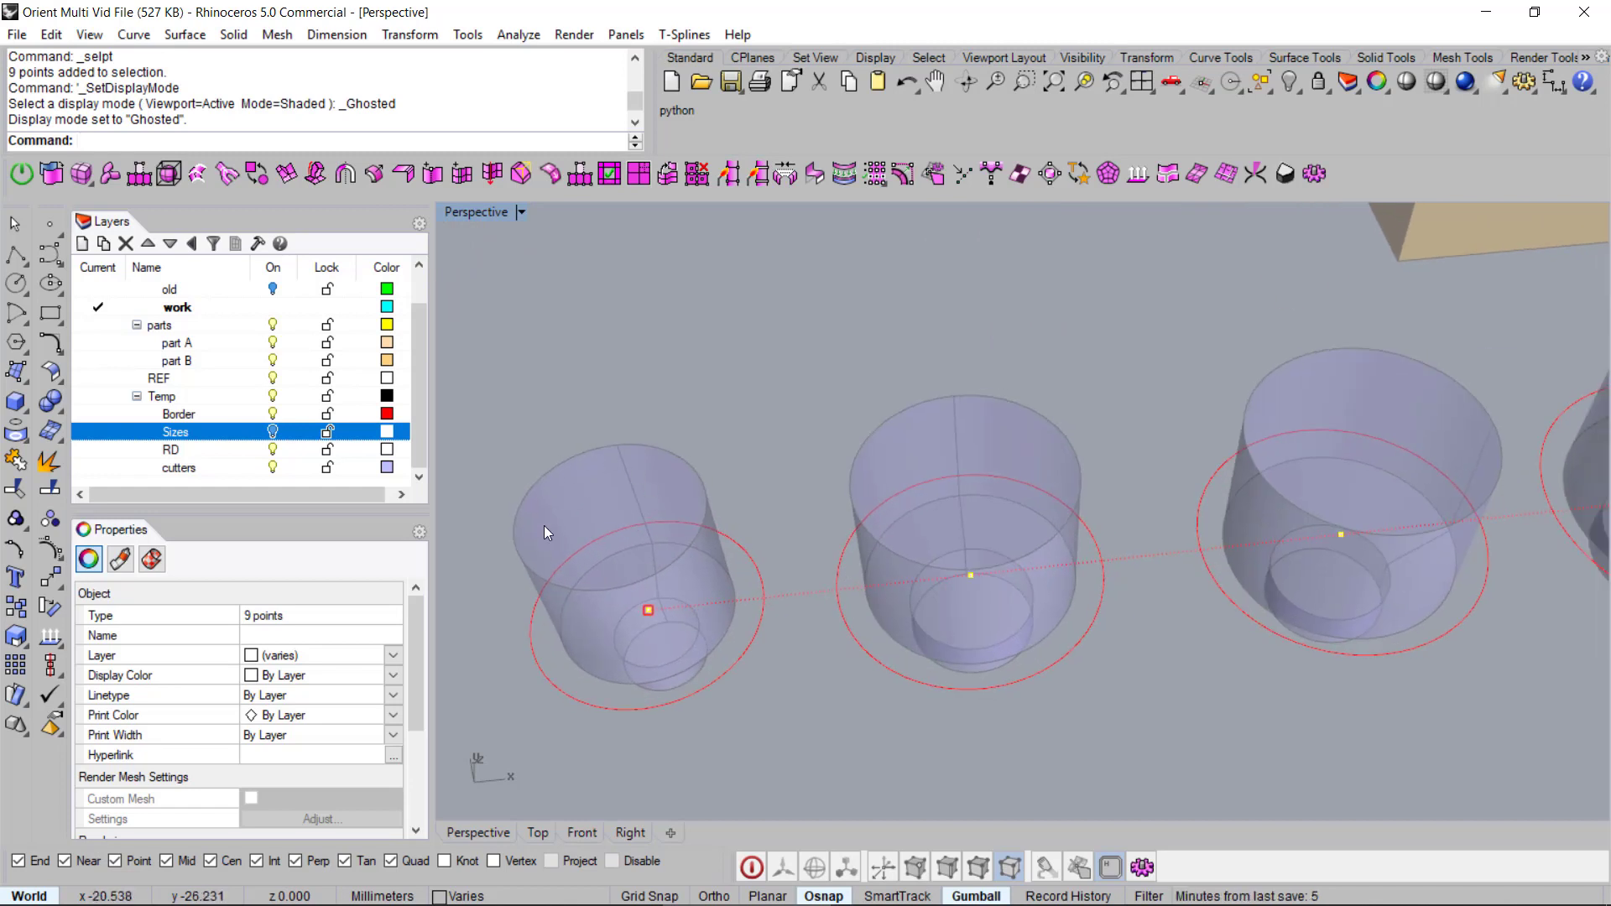
left_click(743, 574)
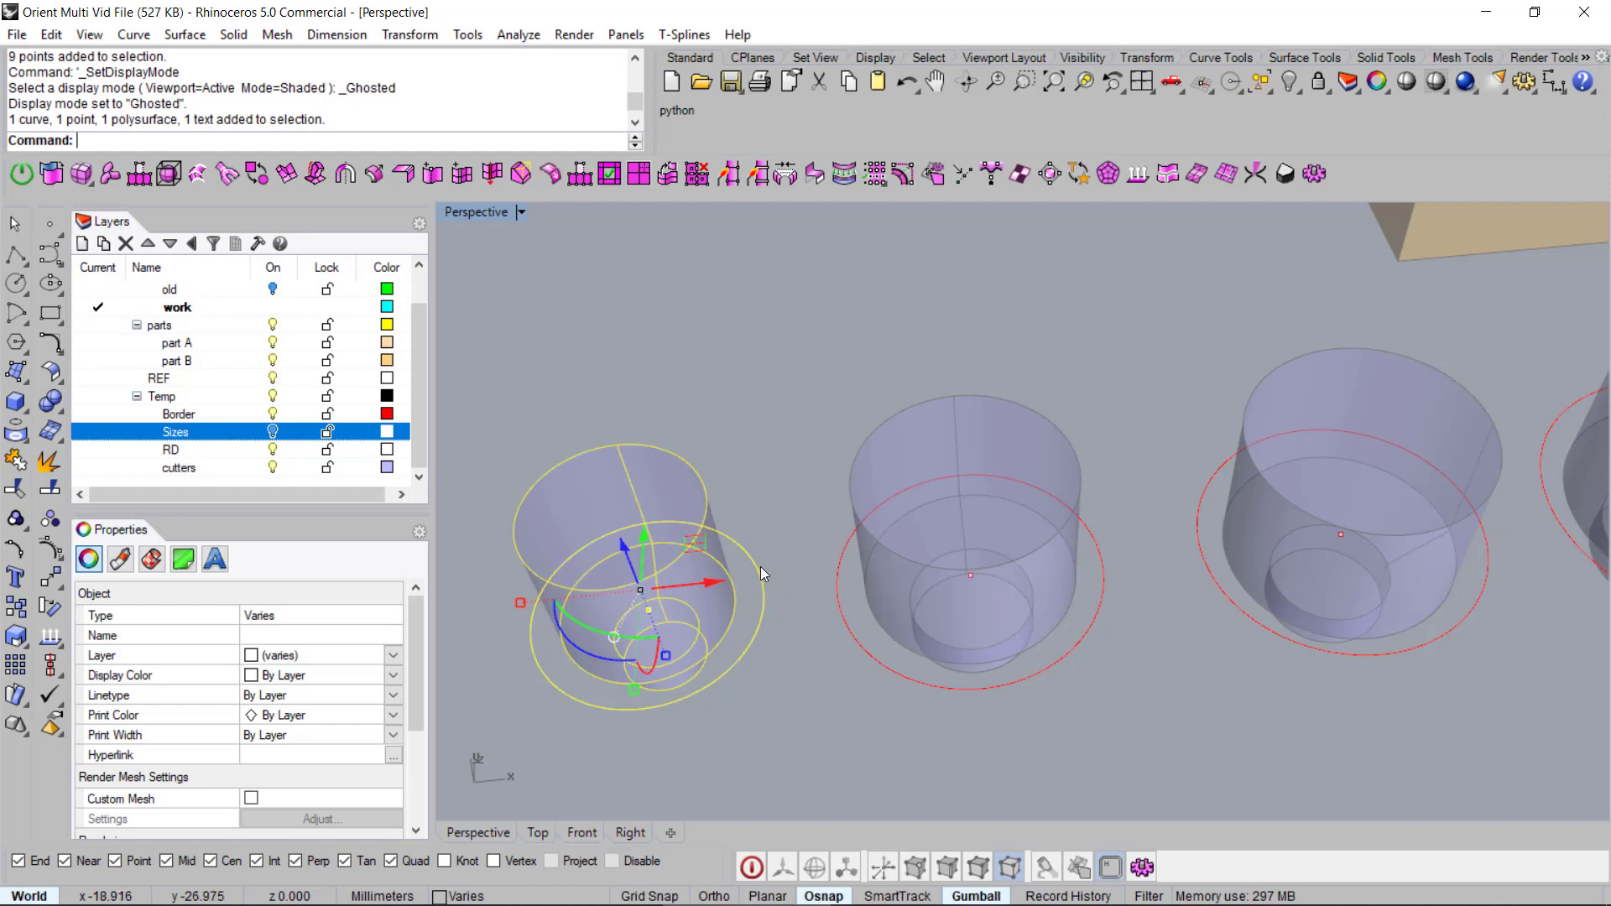
left_click(713, 629)
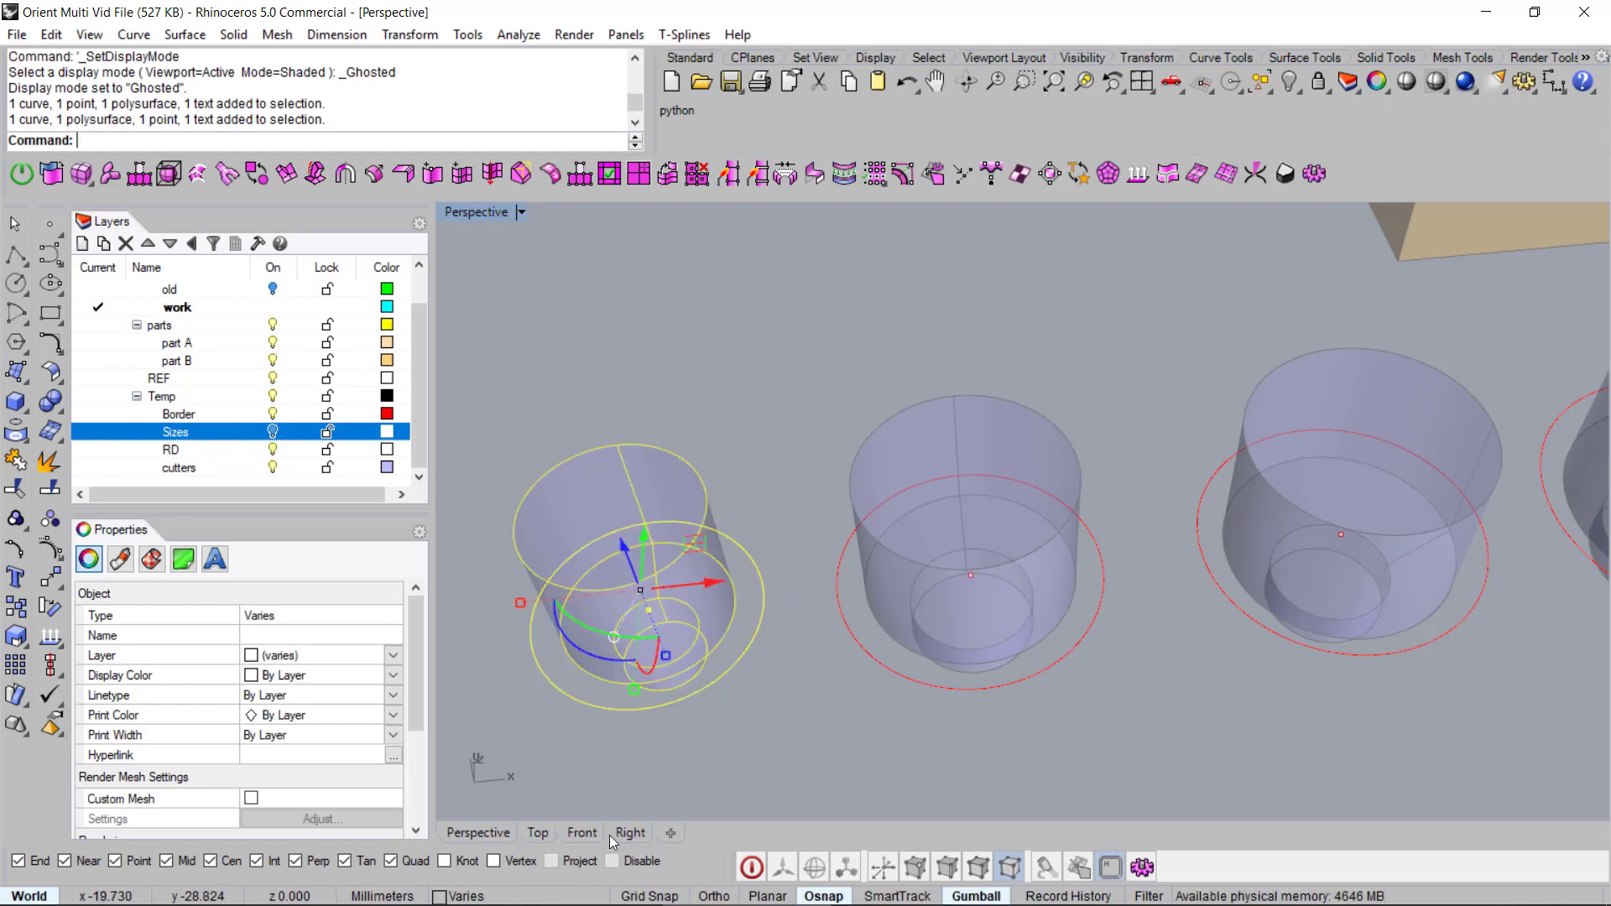
left_click(628, 832)
double_click(454, 215)
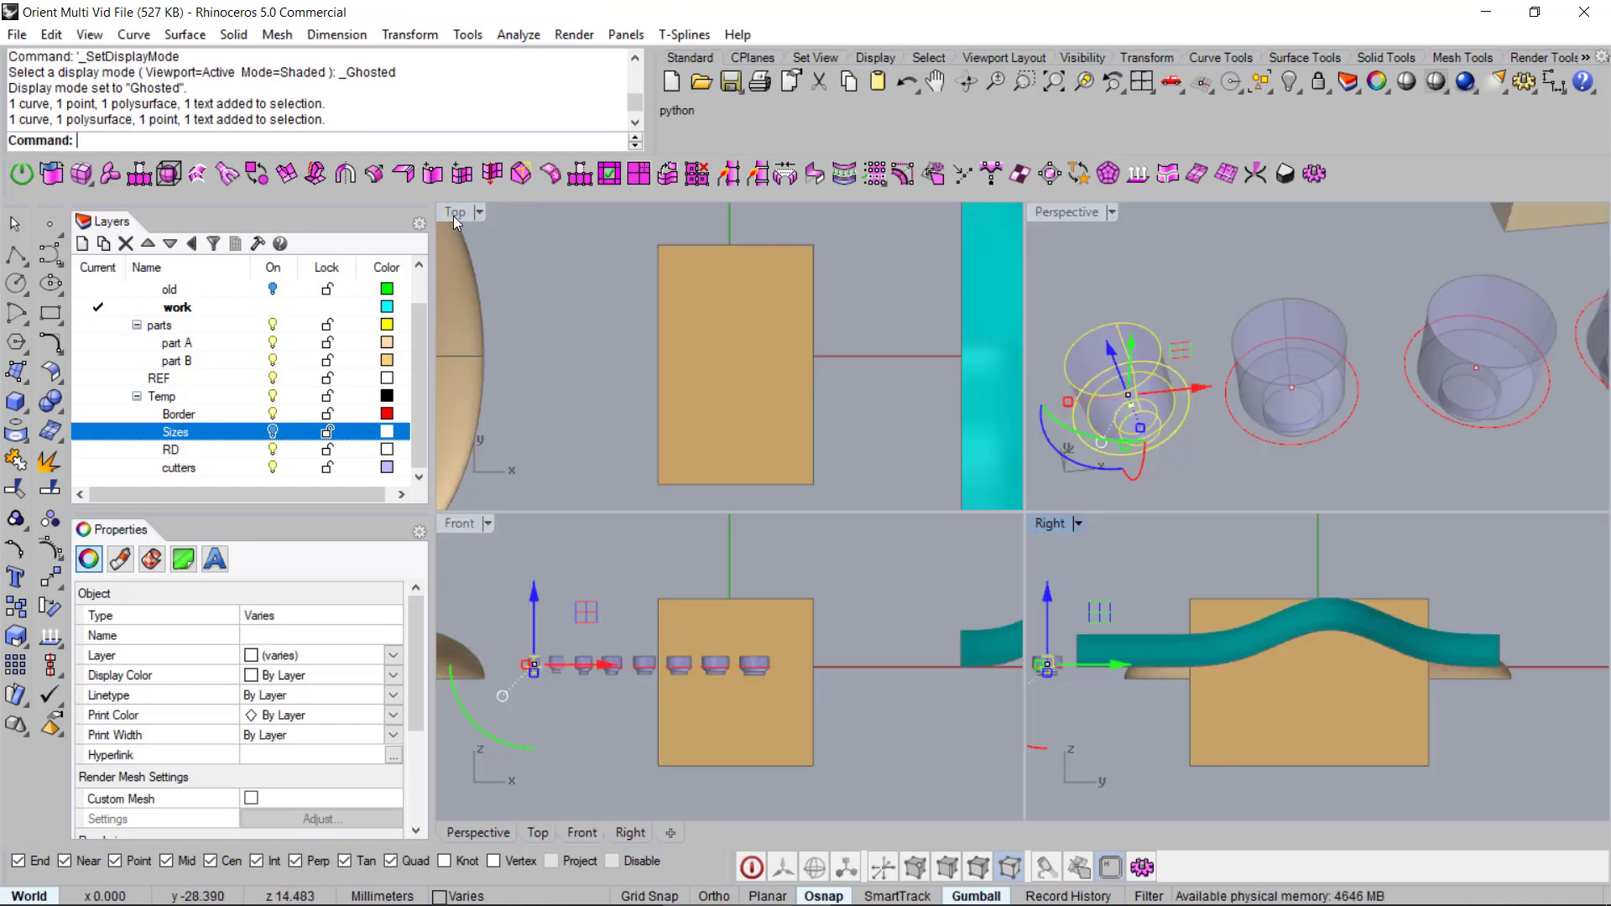
double_click(1045, 214)
scroll(841, 675, "down", 3)
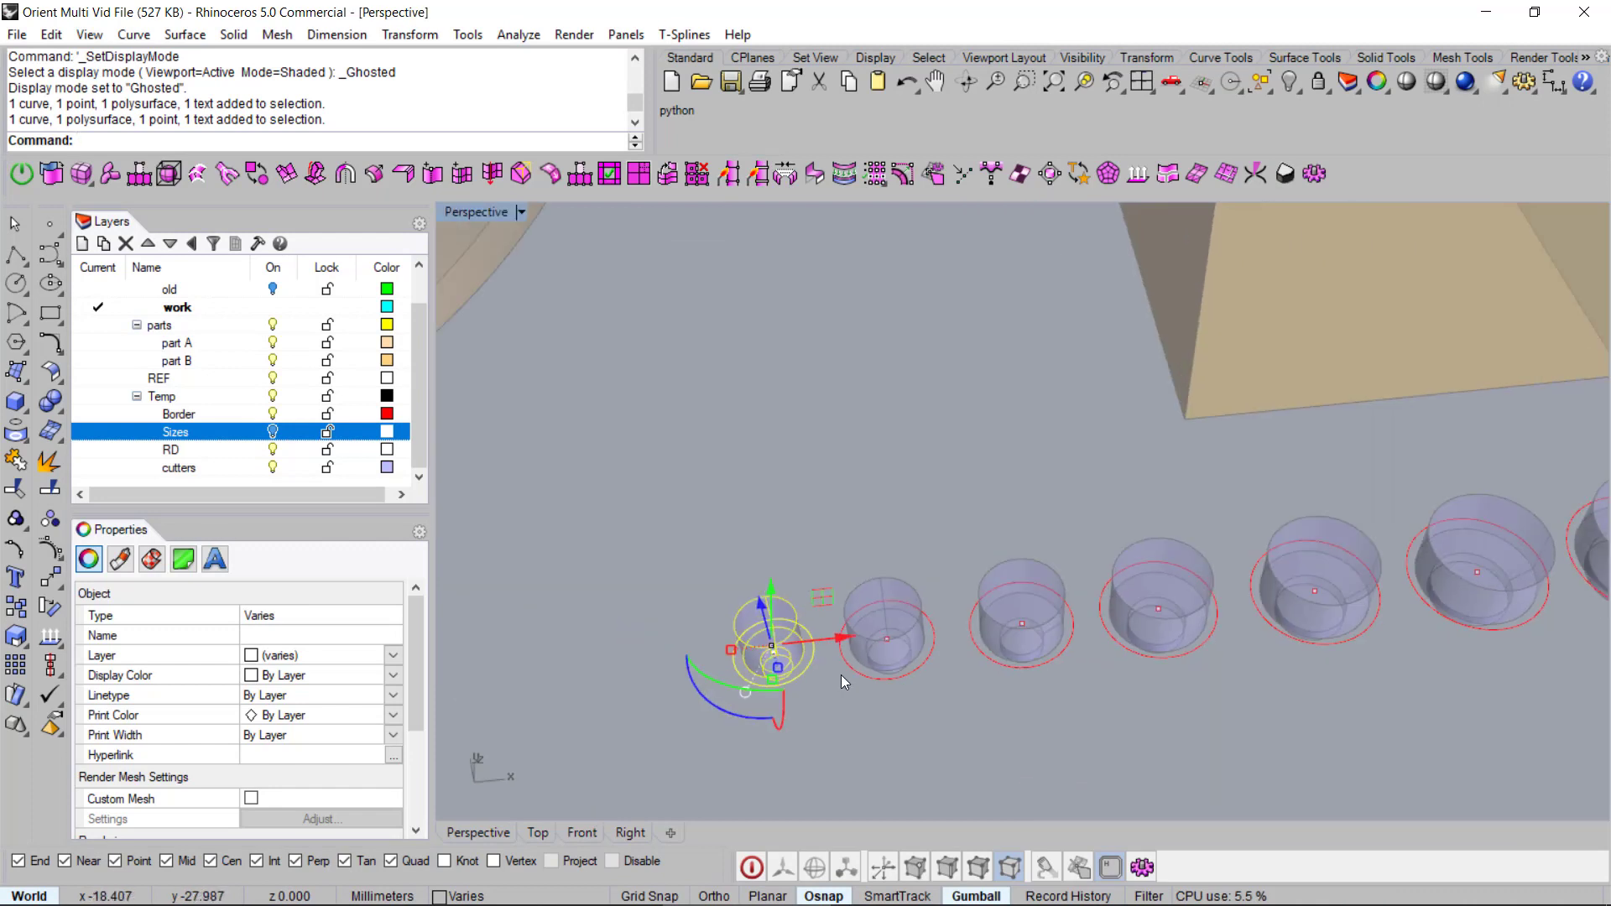
right_click_drag(840, 674, 839, 616)
left_click(952, 555)
right_click_drag(951, 555, 955, 540, "shift")
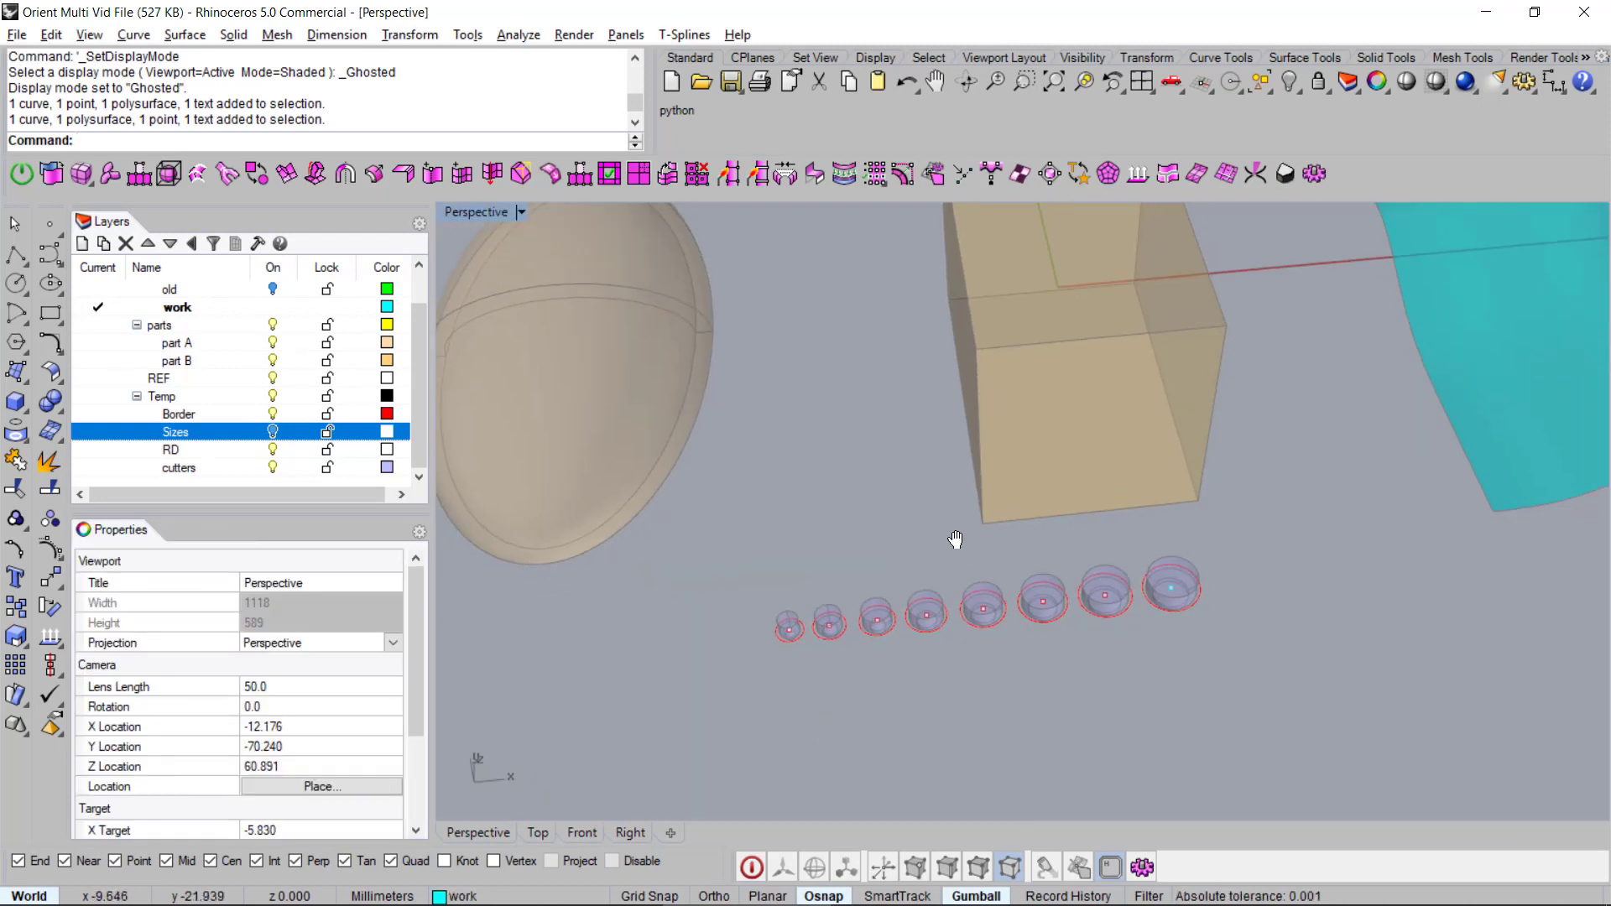
key("ctrl+alt+s")
right_click_drag(958, 637, 979, 647)
scroll(943, 638, "down", 5)
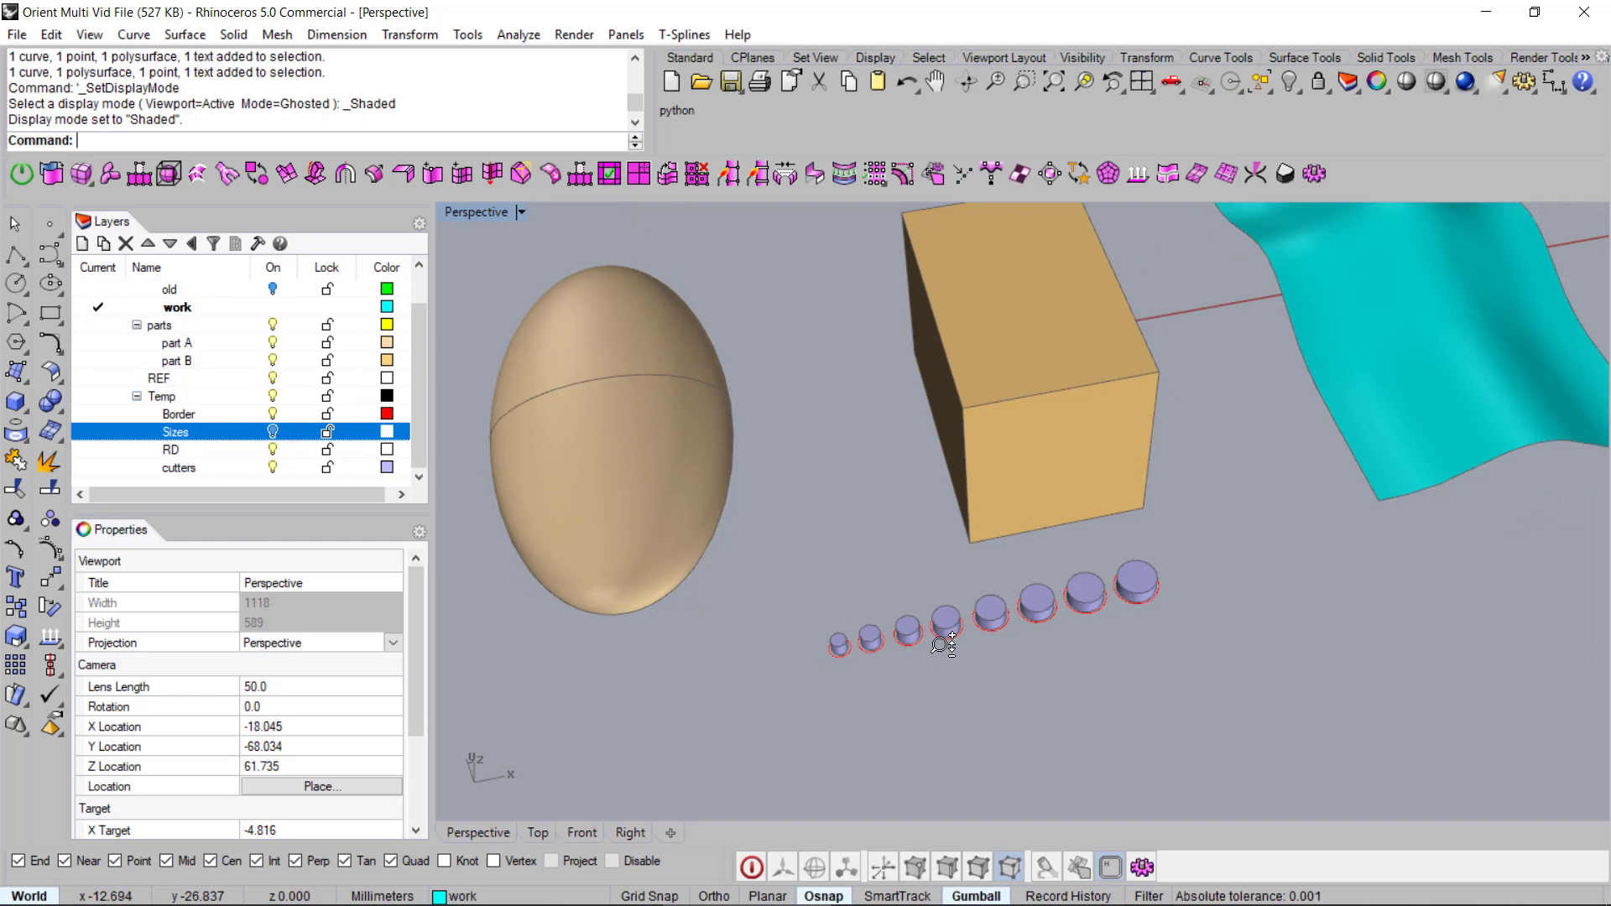
right_click_drag(926, 610, 928, 616)
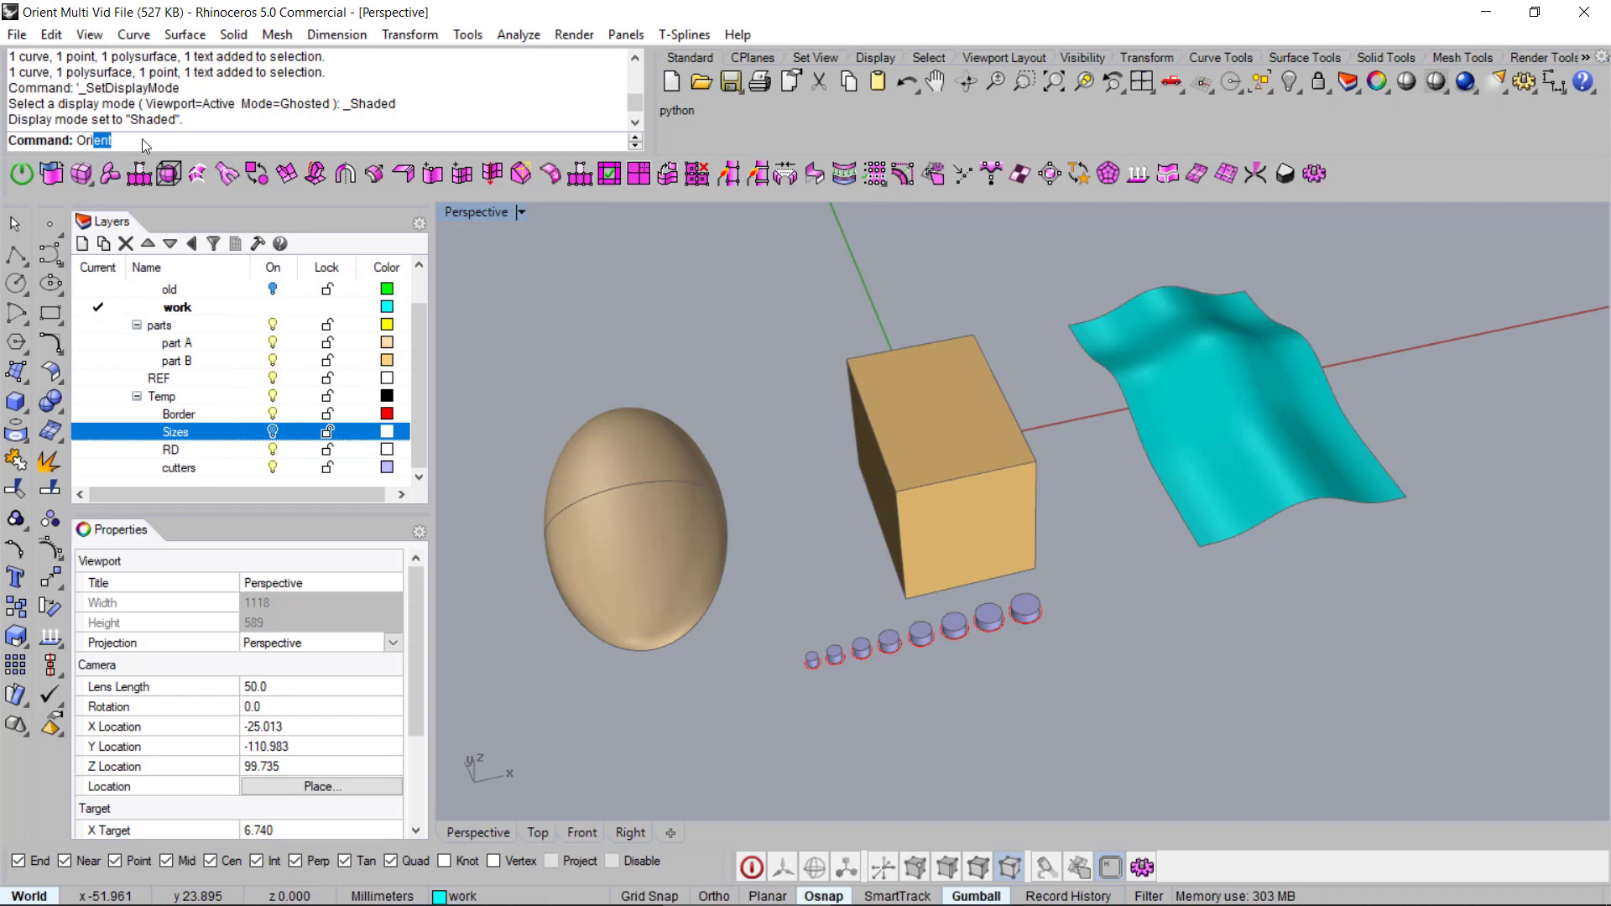
Step: Choose OrientObjectsOnObjects from the Orient command suggestions
key("BackSpace")
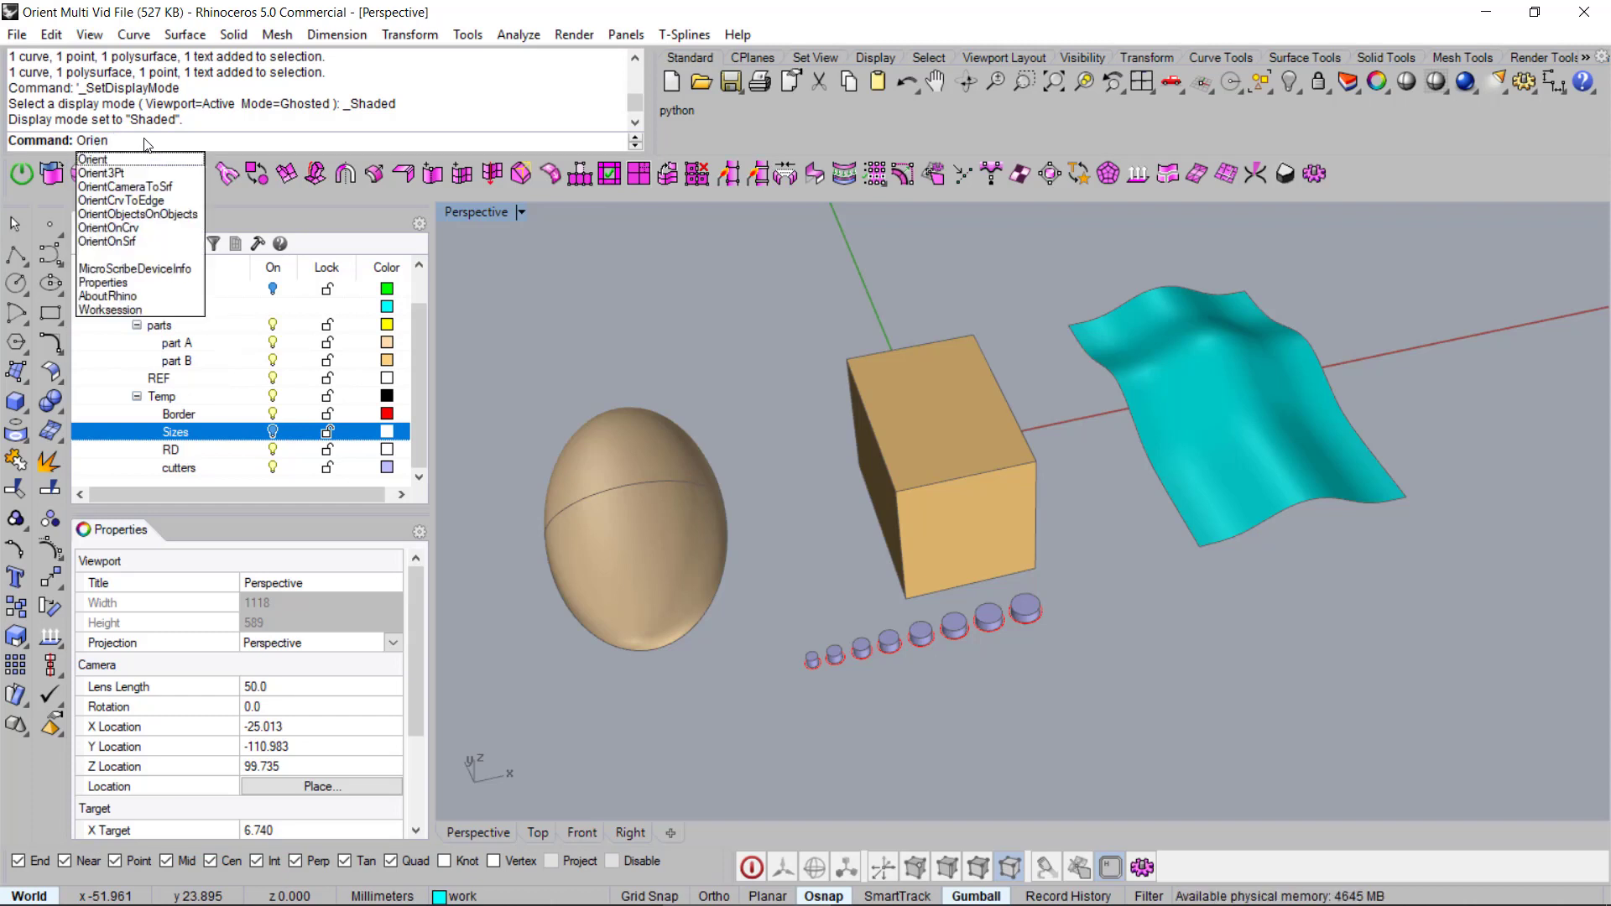
key("Down")
key("Down")
key("Down")
key("Down")
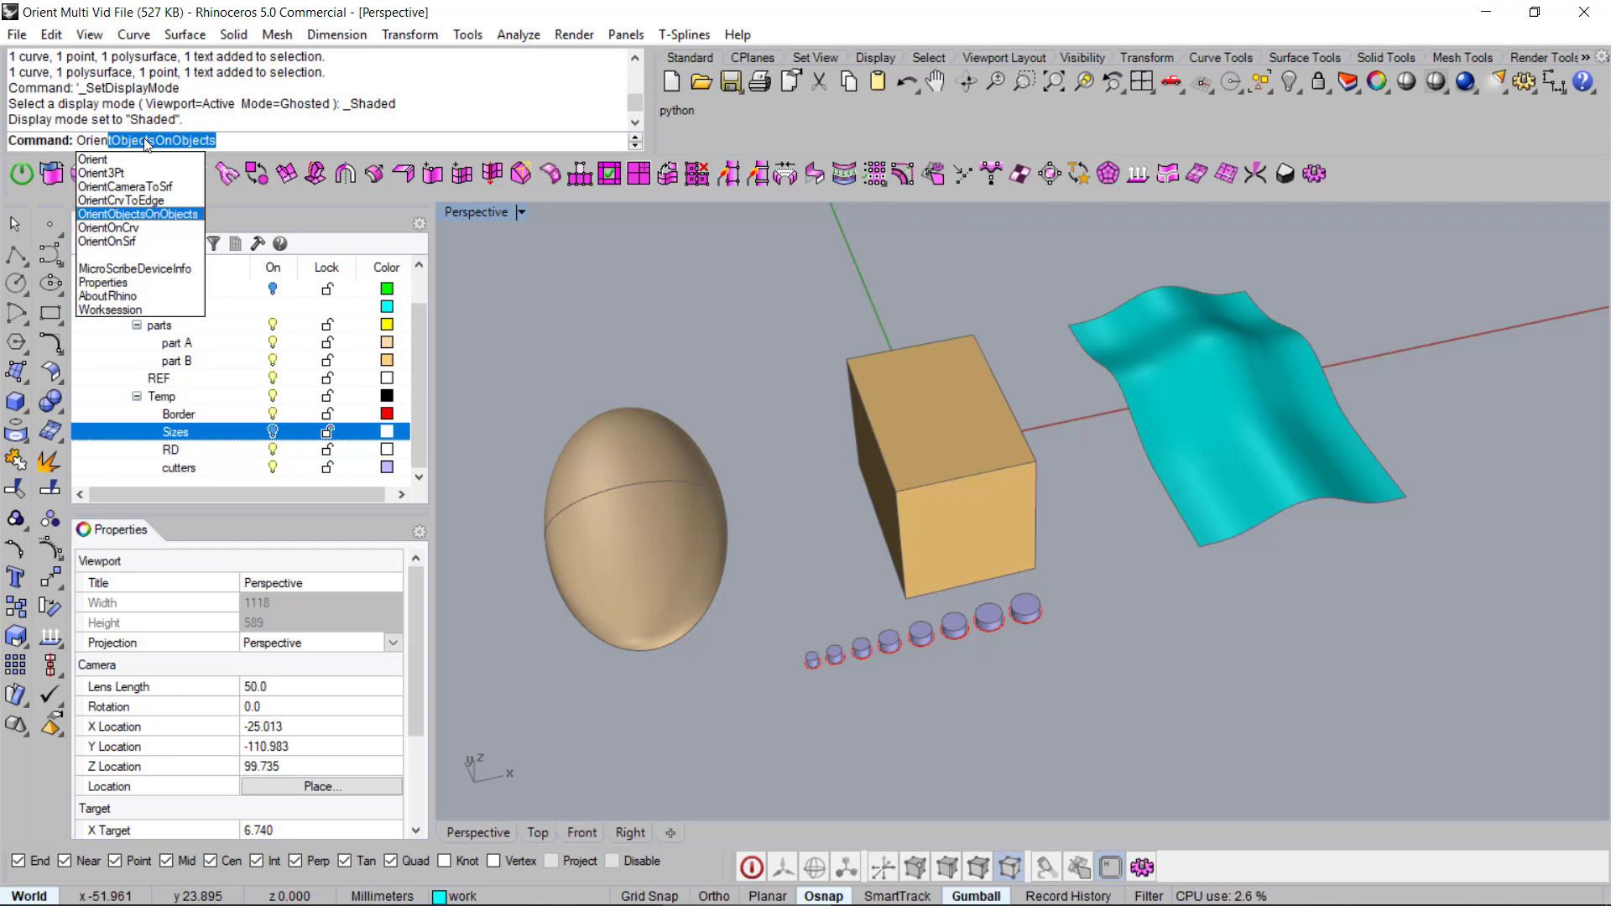
Step: Run OrientObjectsOnObjects and pick the smallest cutter as the first item
key("Return")
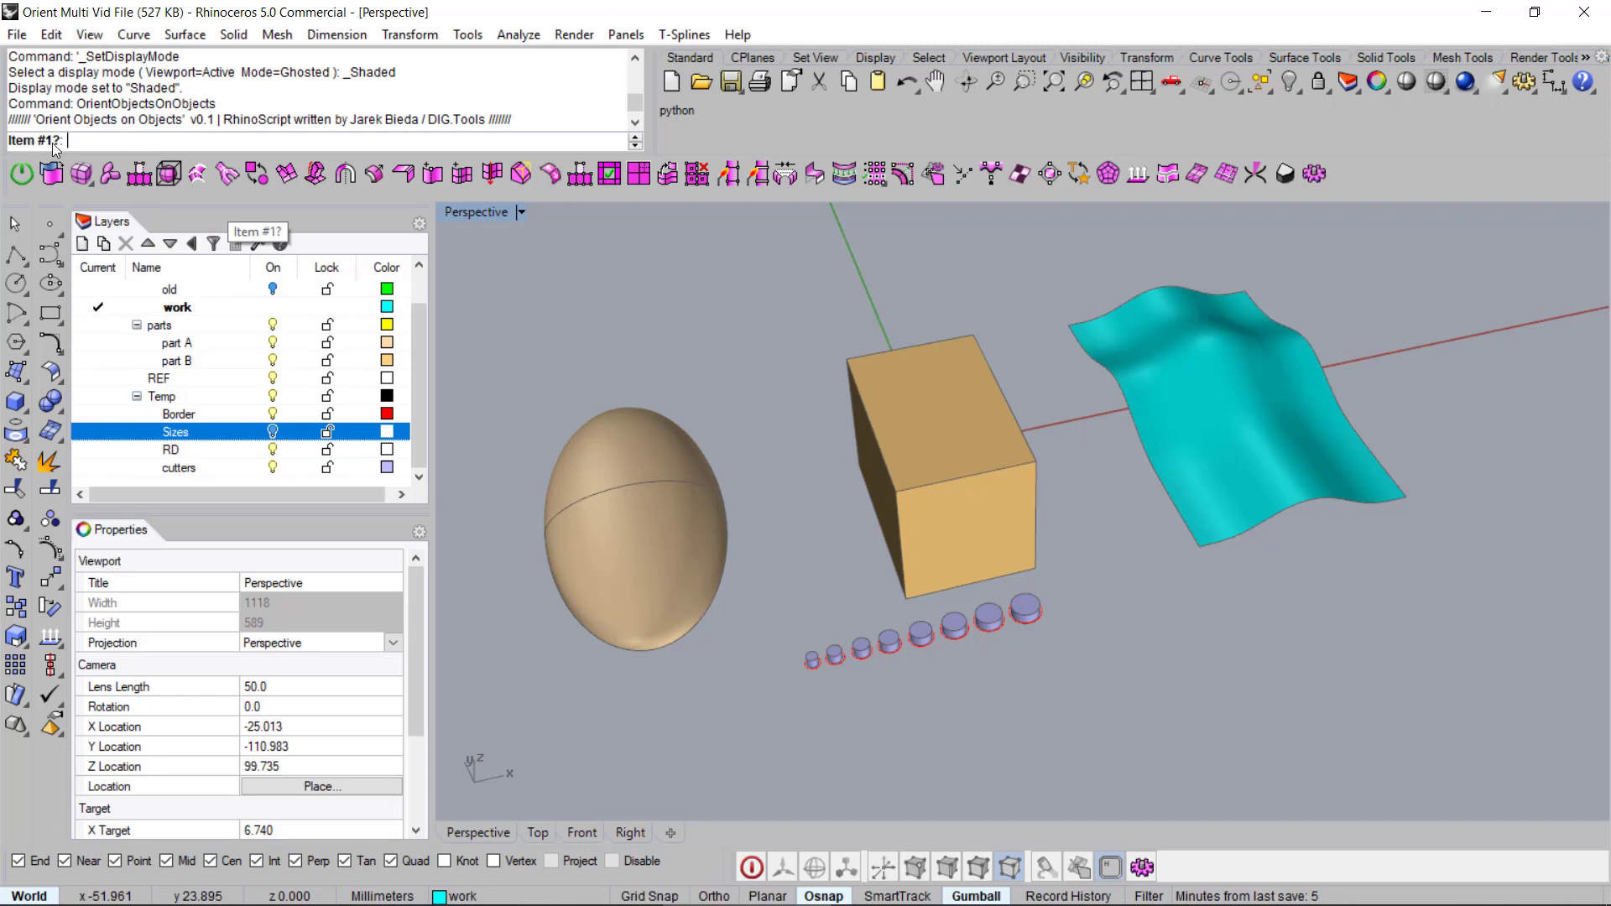
right_click_drag(808, 604, 786, 662)
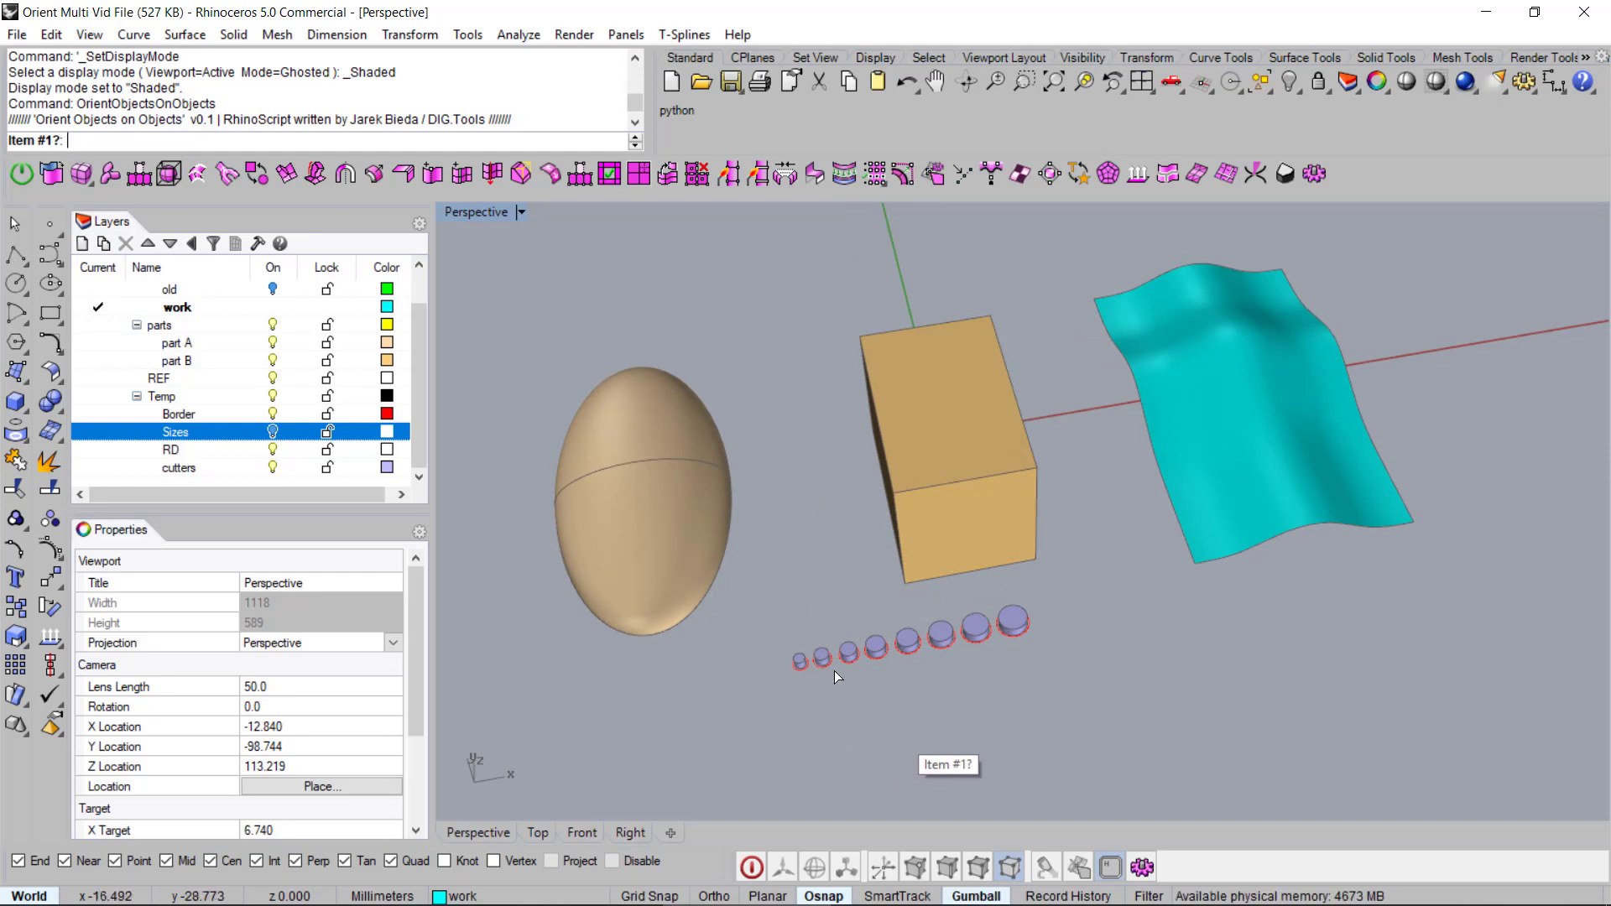
scroll(808, 679, "up", 6)
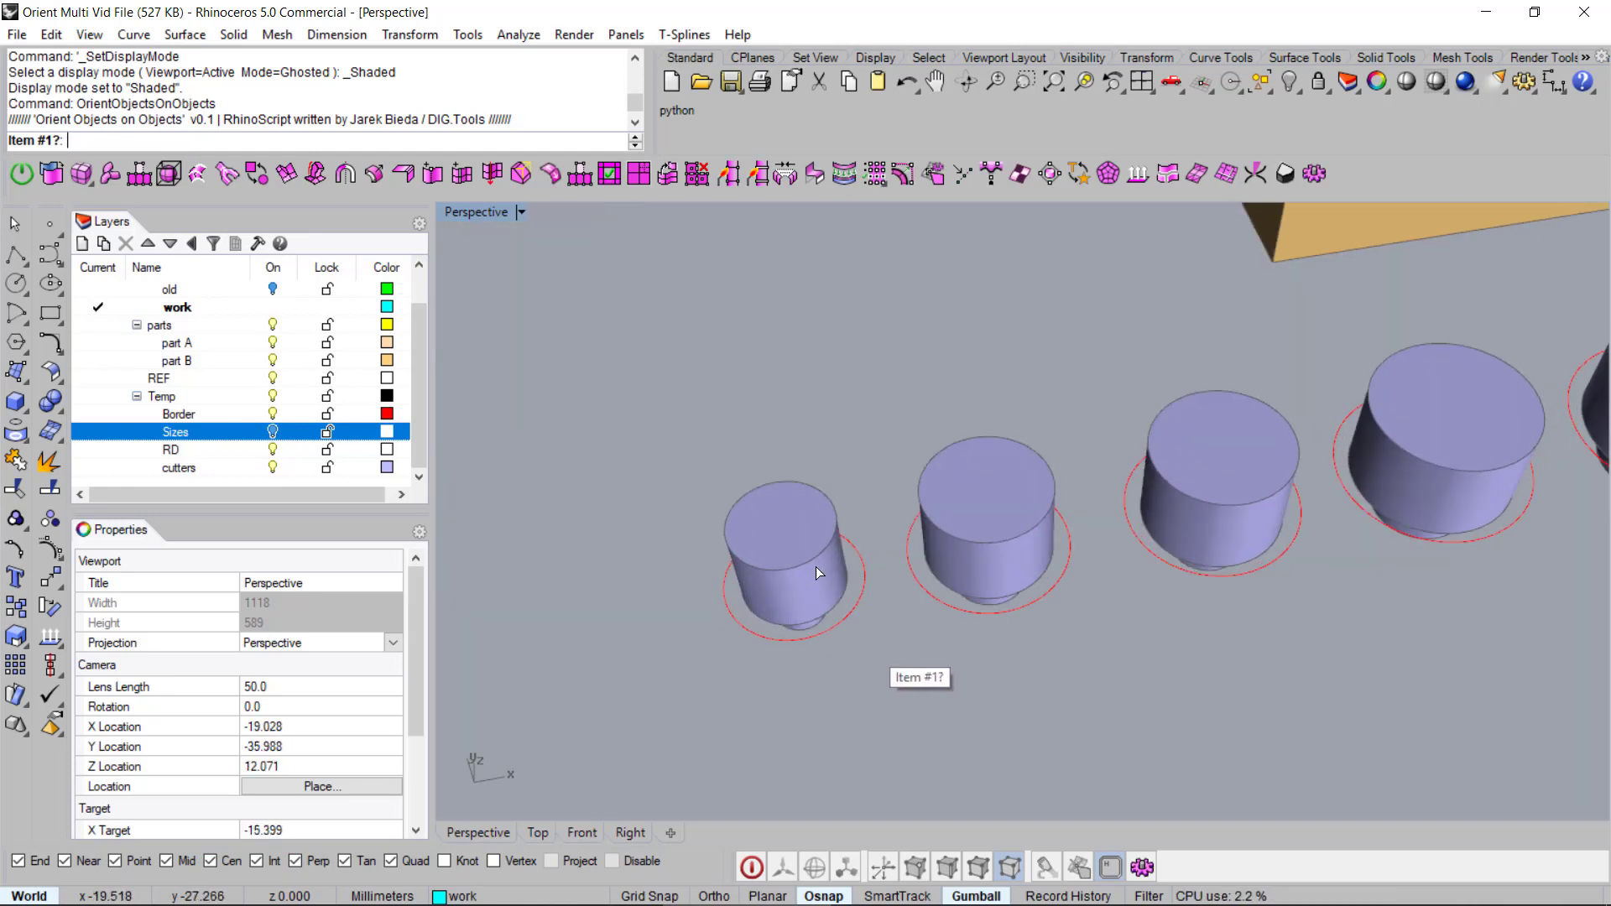
left_click(828, 510)
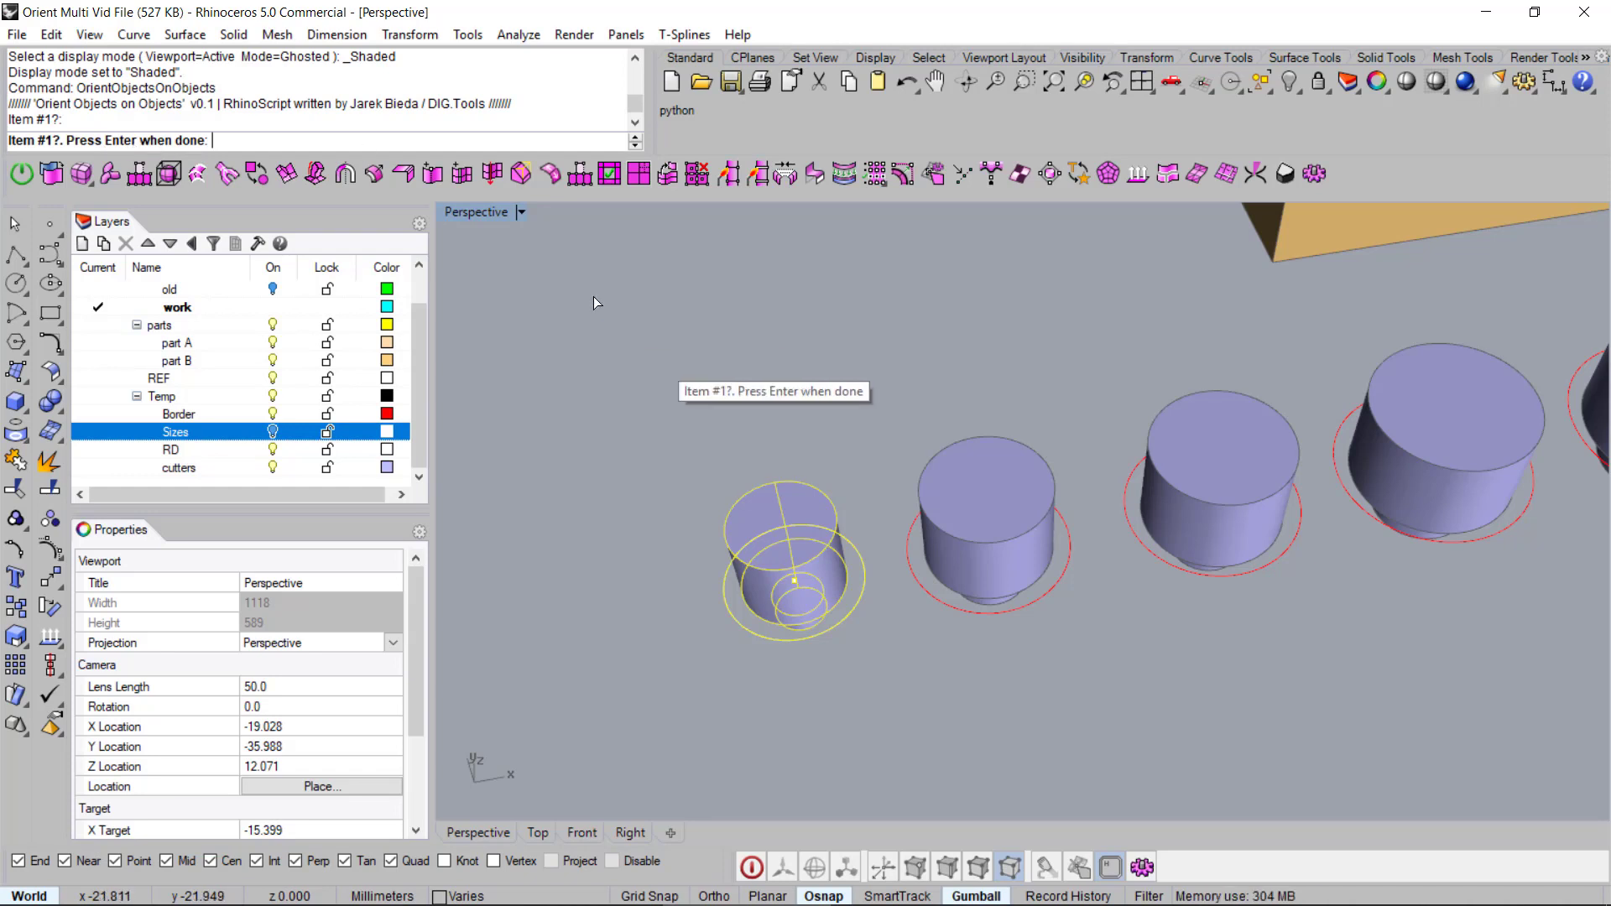
key("Return")
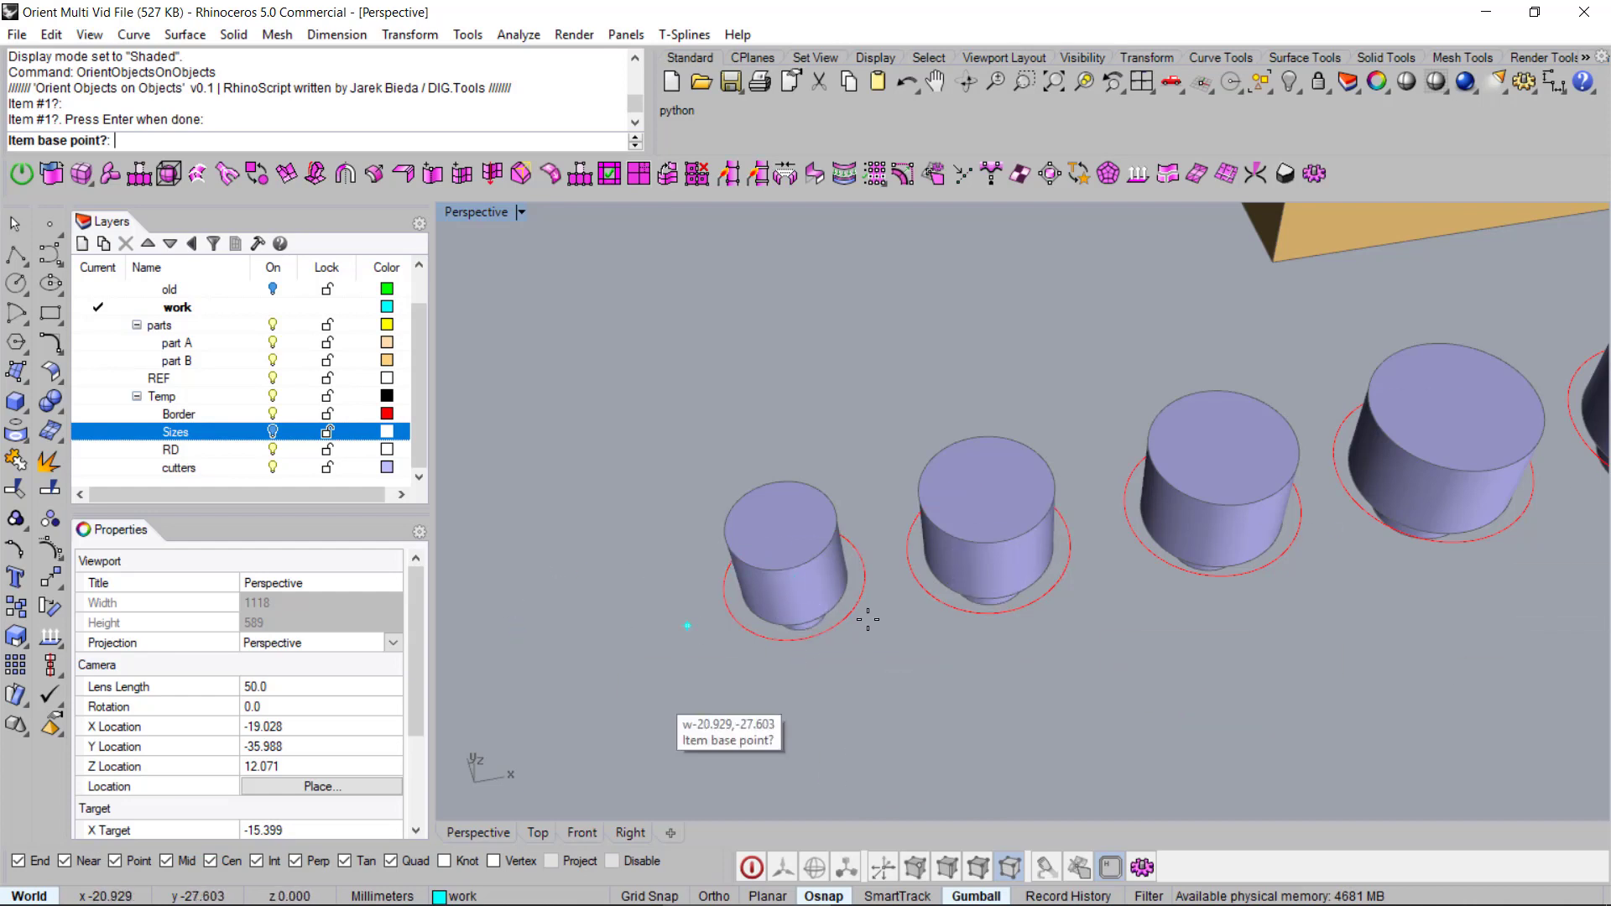
Step: Set the smallest cutter's base point and its orient direction
right_click_drag(867, 620, 826, 537)
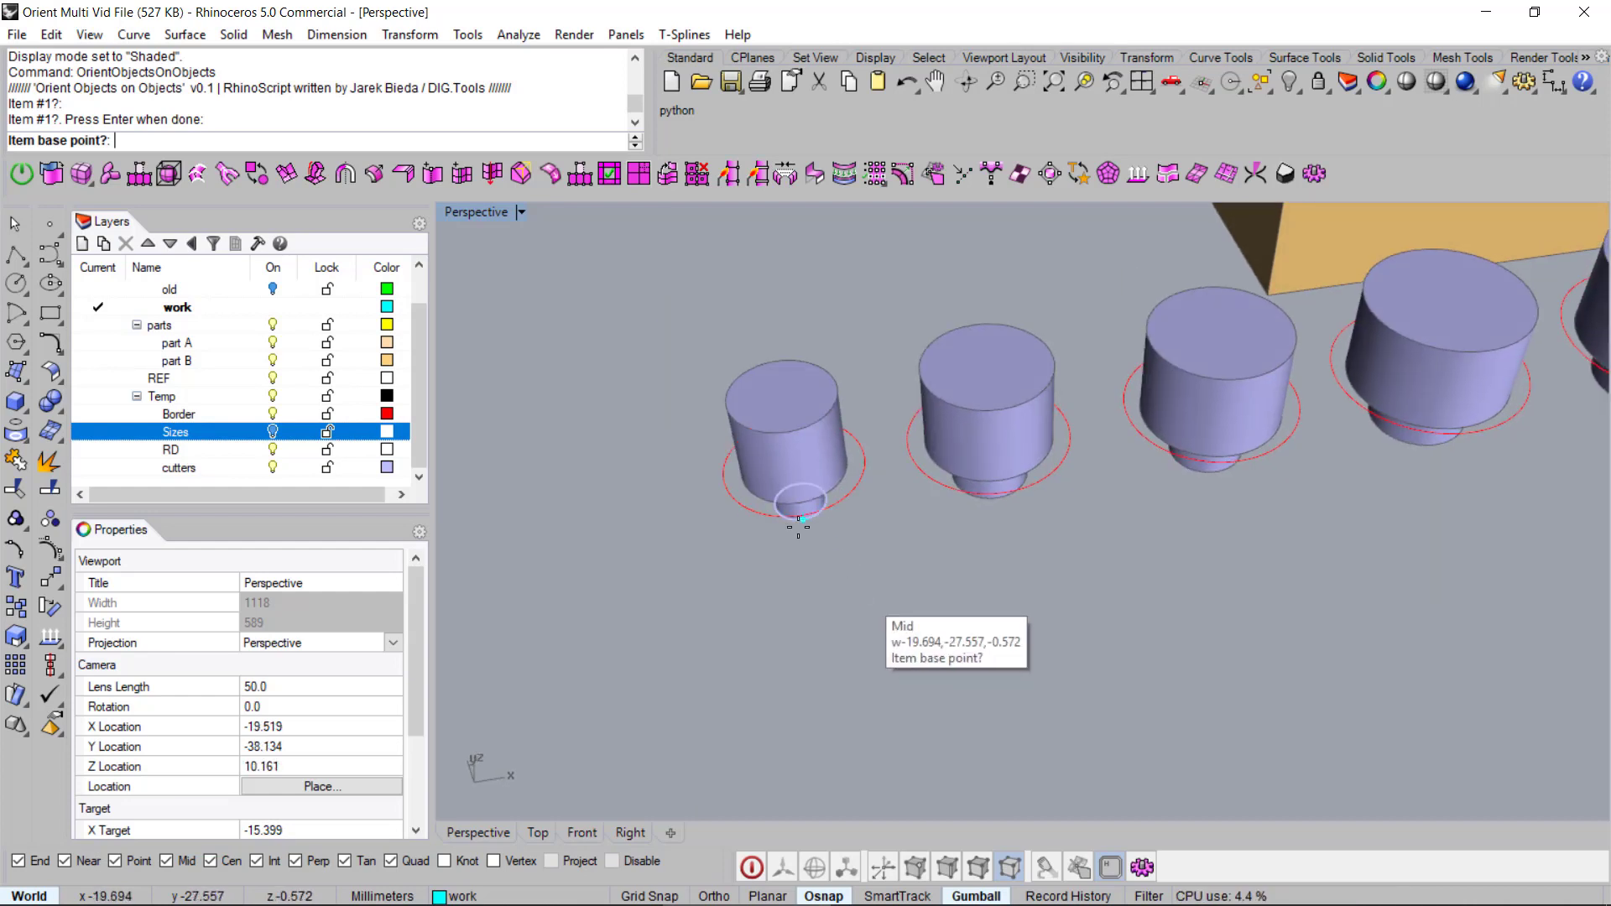
left_click(792, 466)
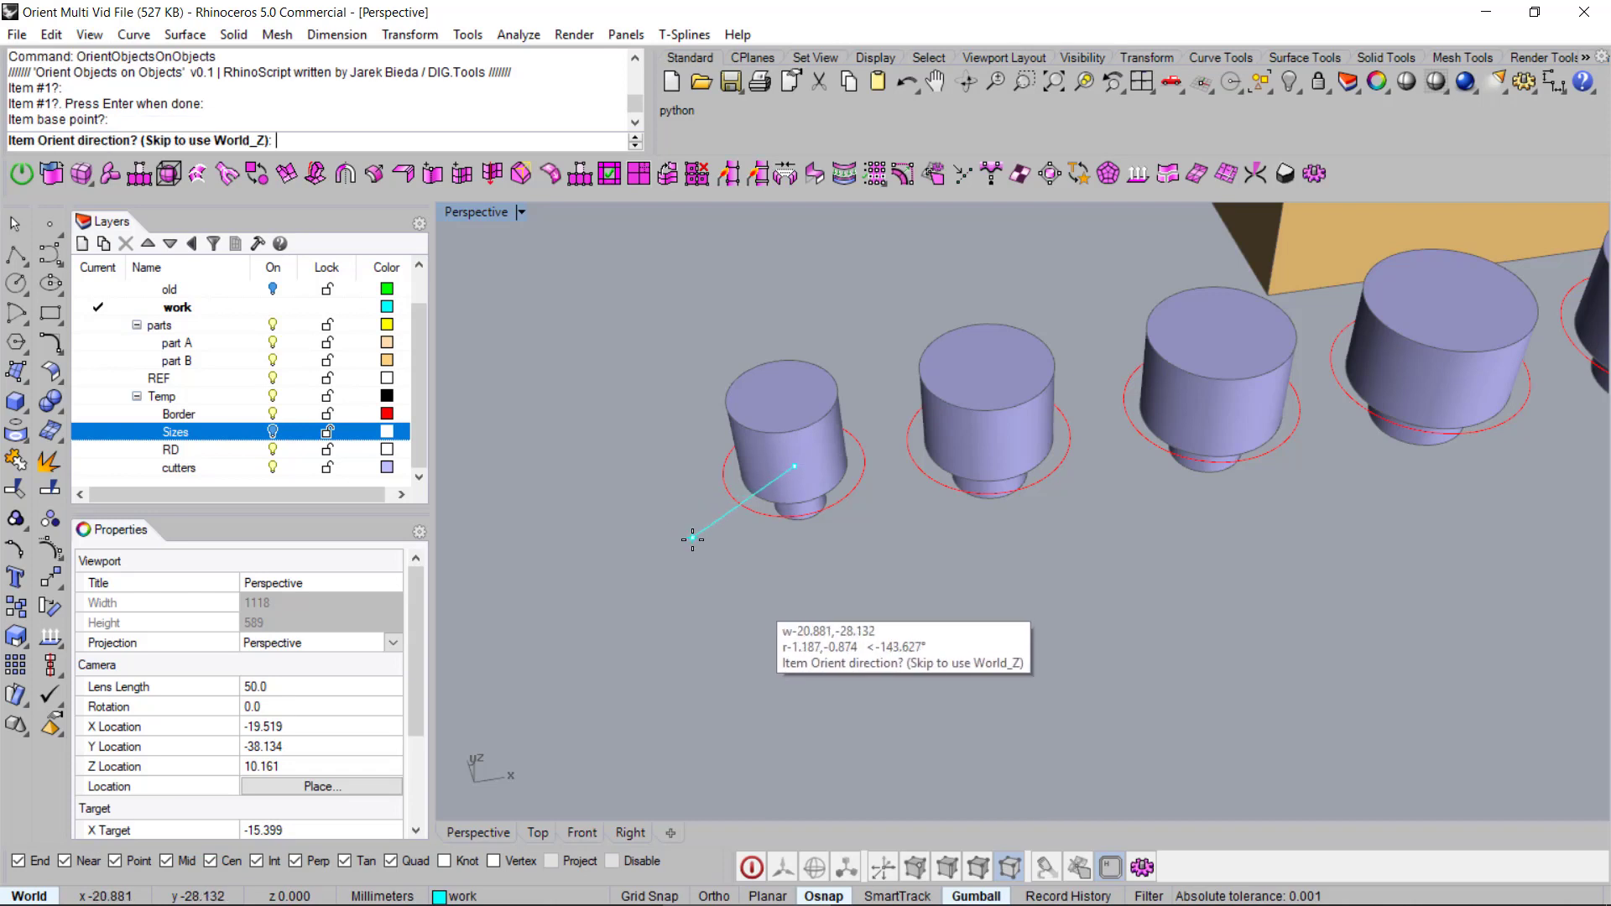
right_click_drag(690, 440, 820, 406)
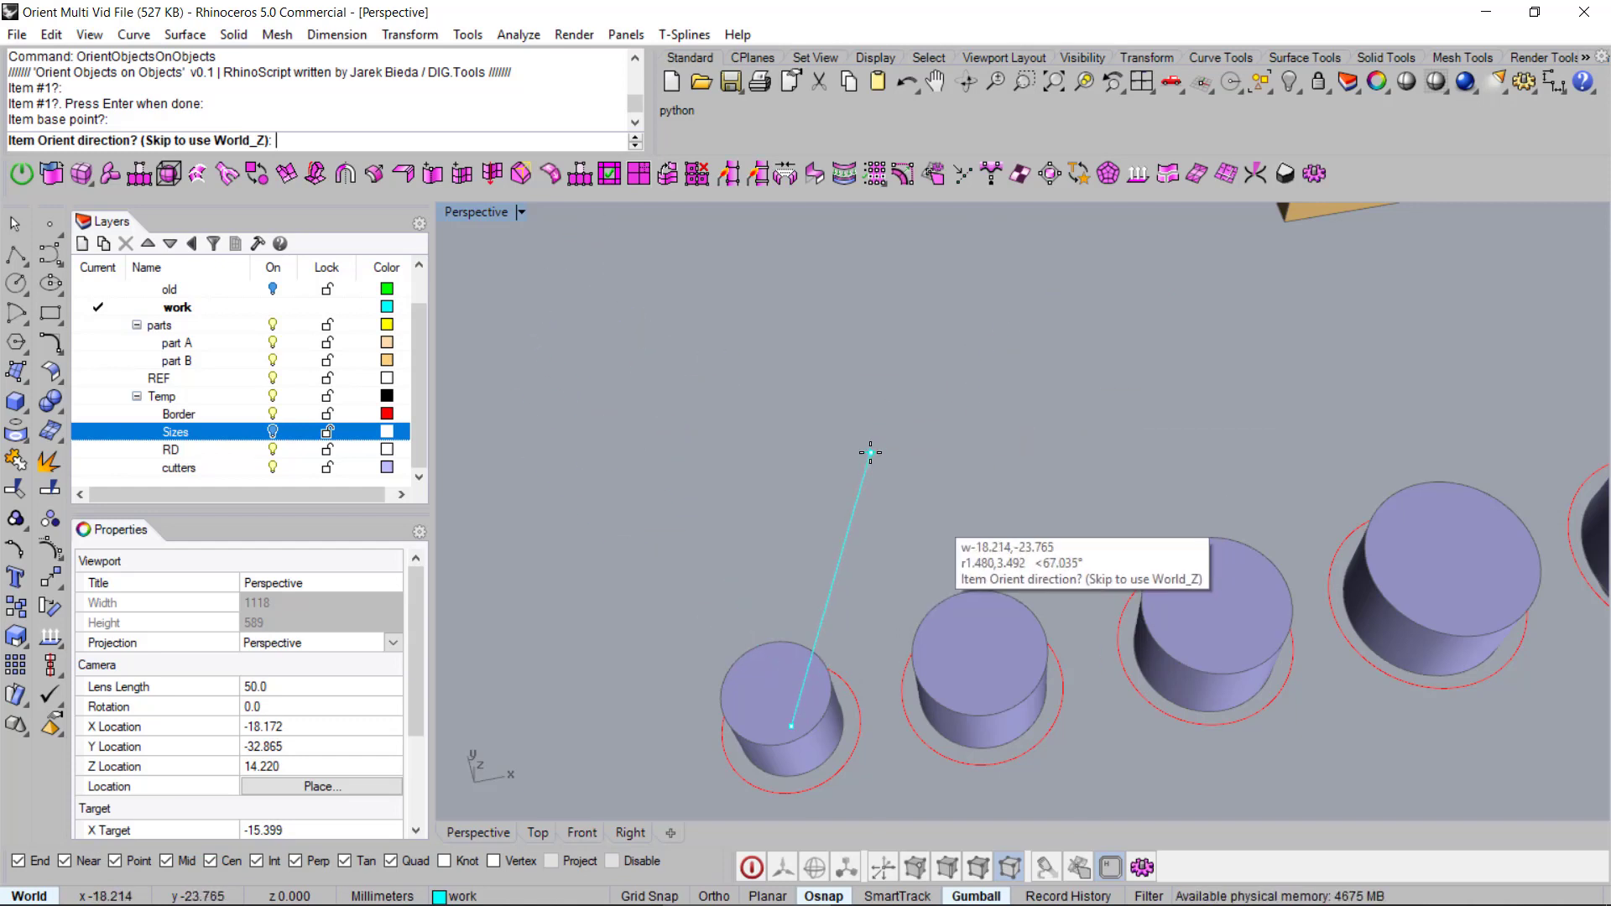
left_click(866, 452)
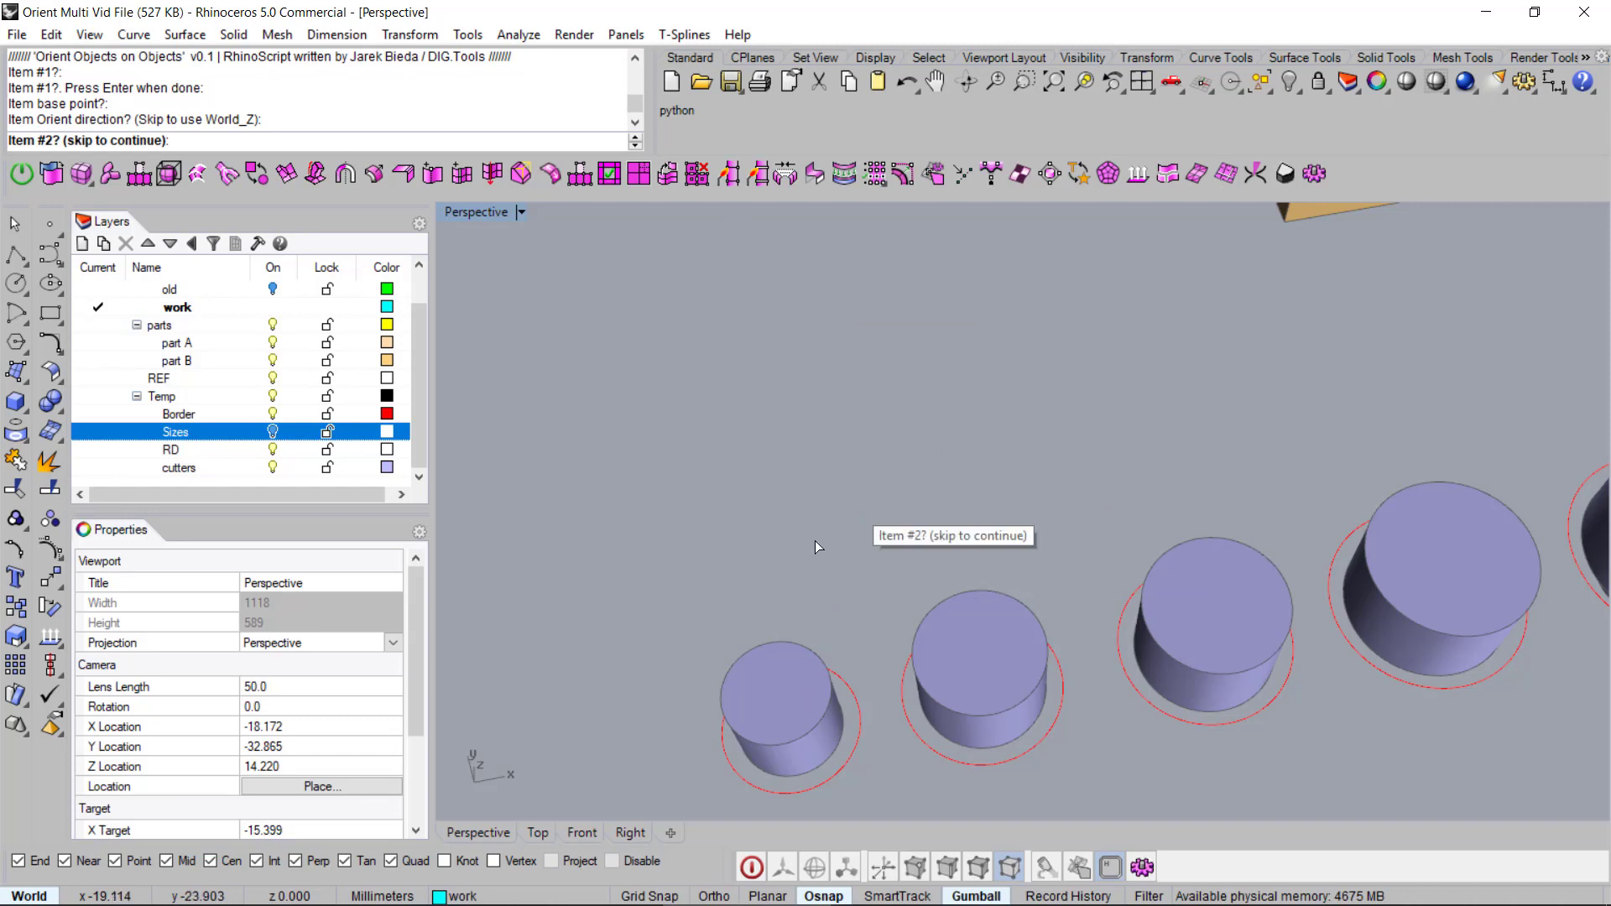
Step: Register cylinders as items #2 and #3, each based on its top with default World_Z direction
left_click(958, 603)
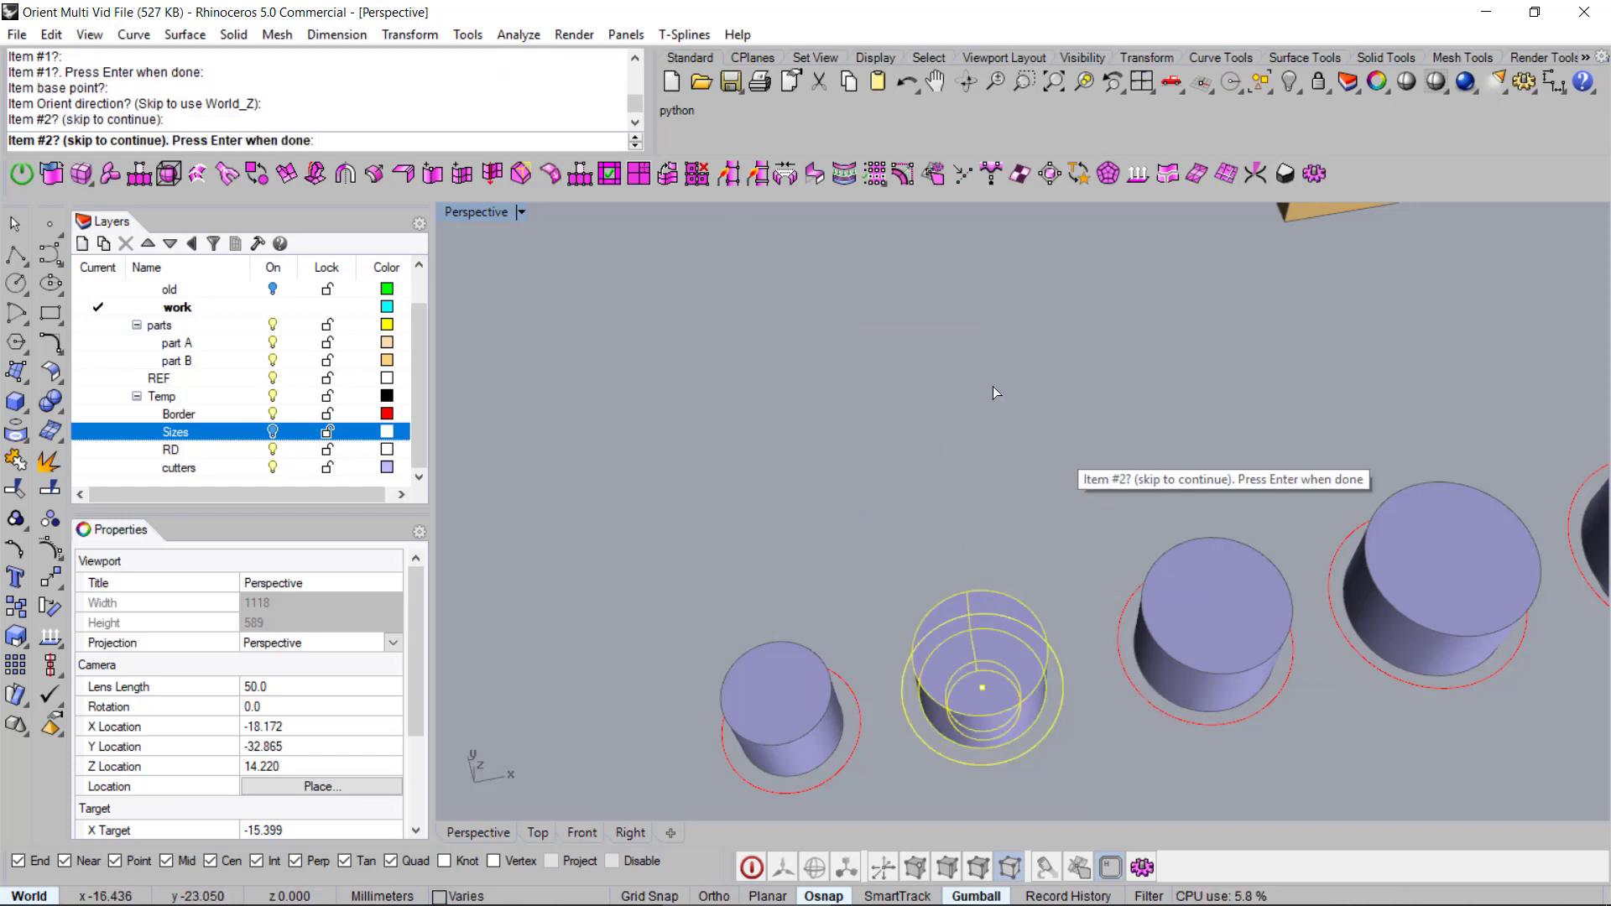
key("Return")
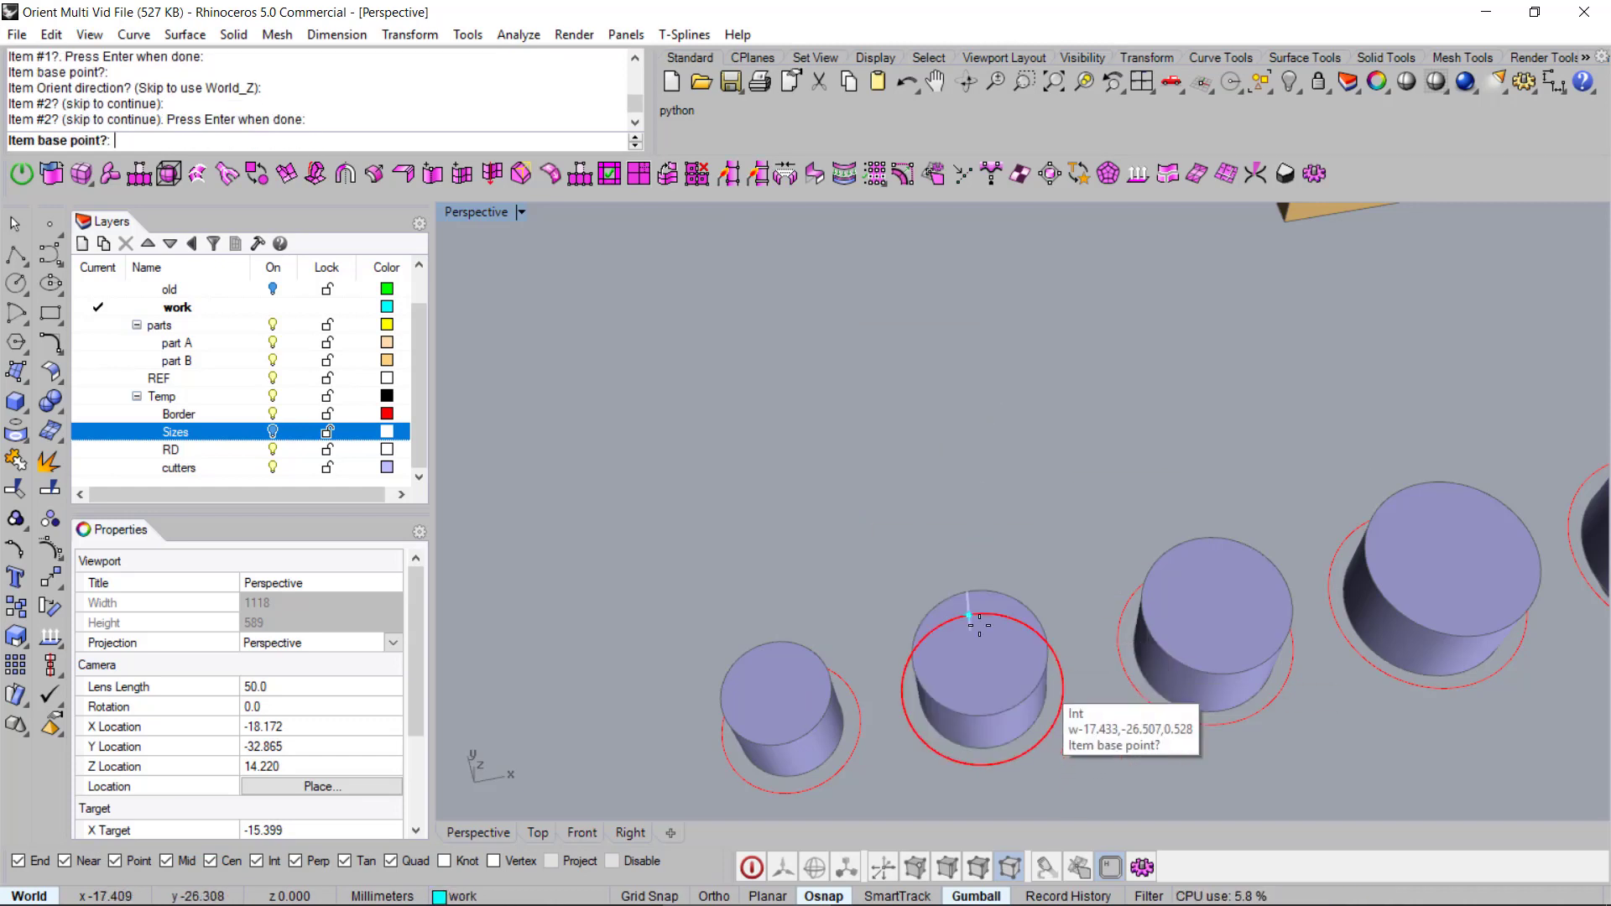
left_click(986, 684)
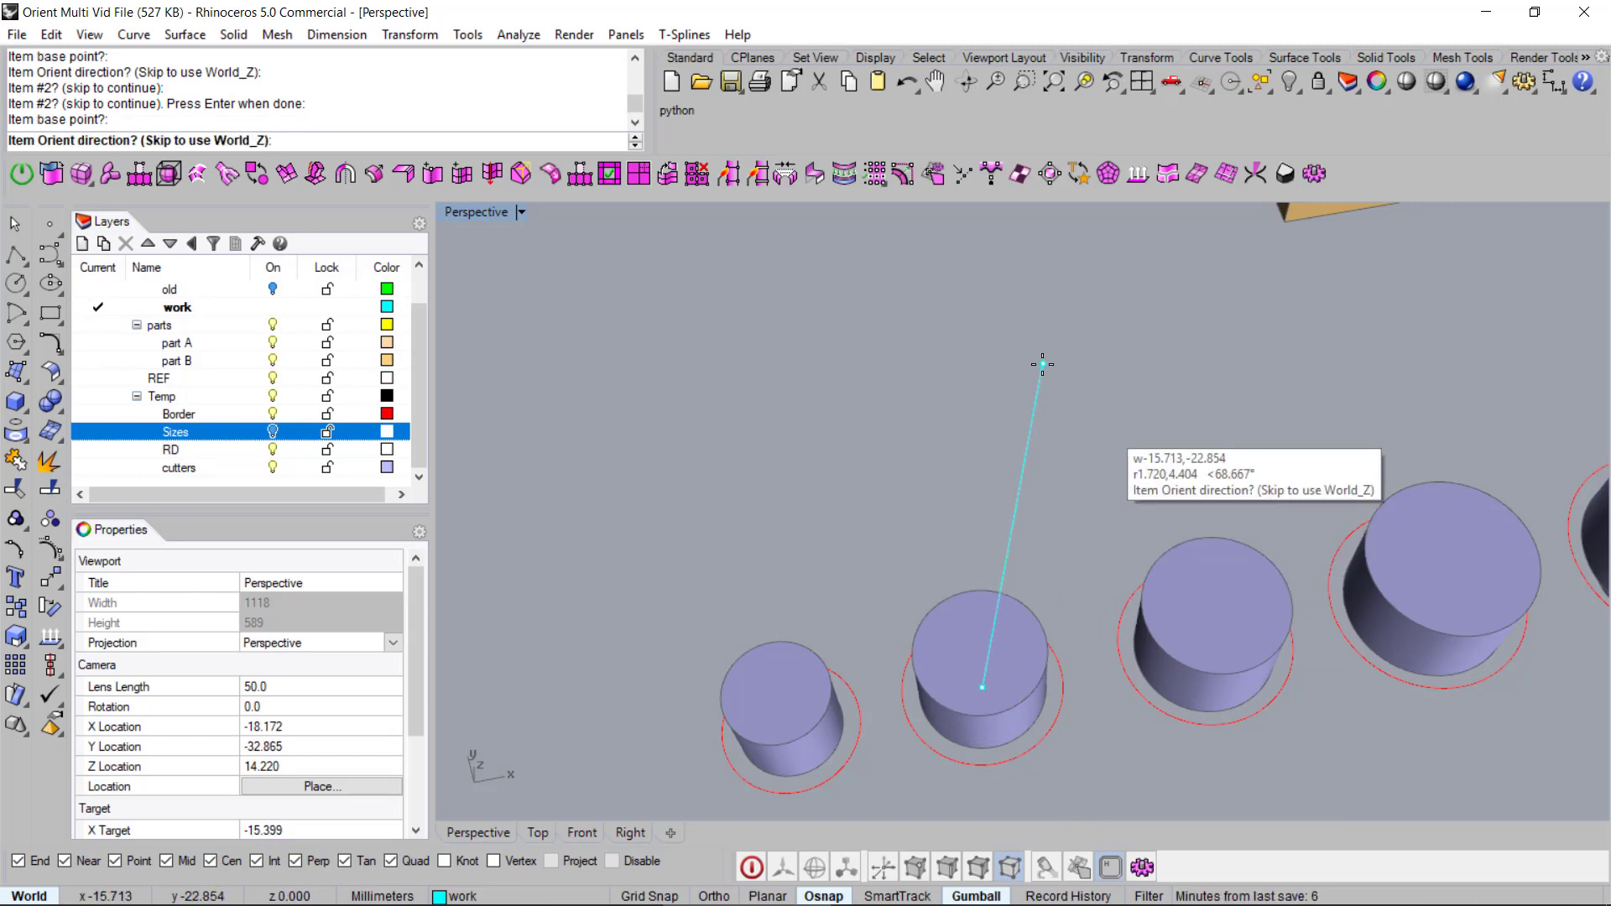
key("Return")
scroll(723, 498, "down", 3)
scroll(877, 536, "up", 3)
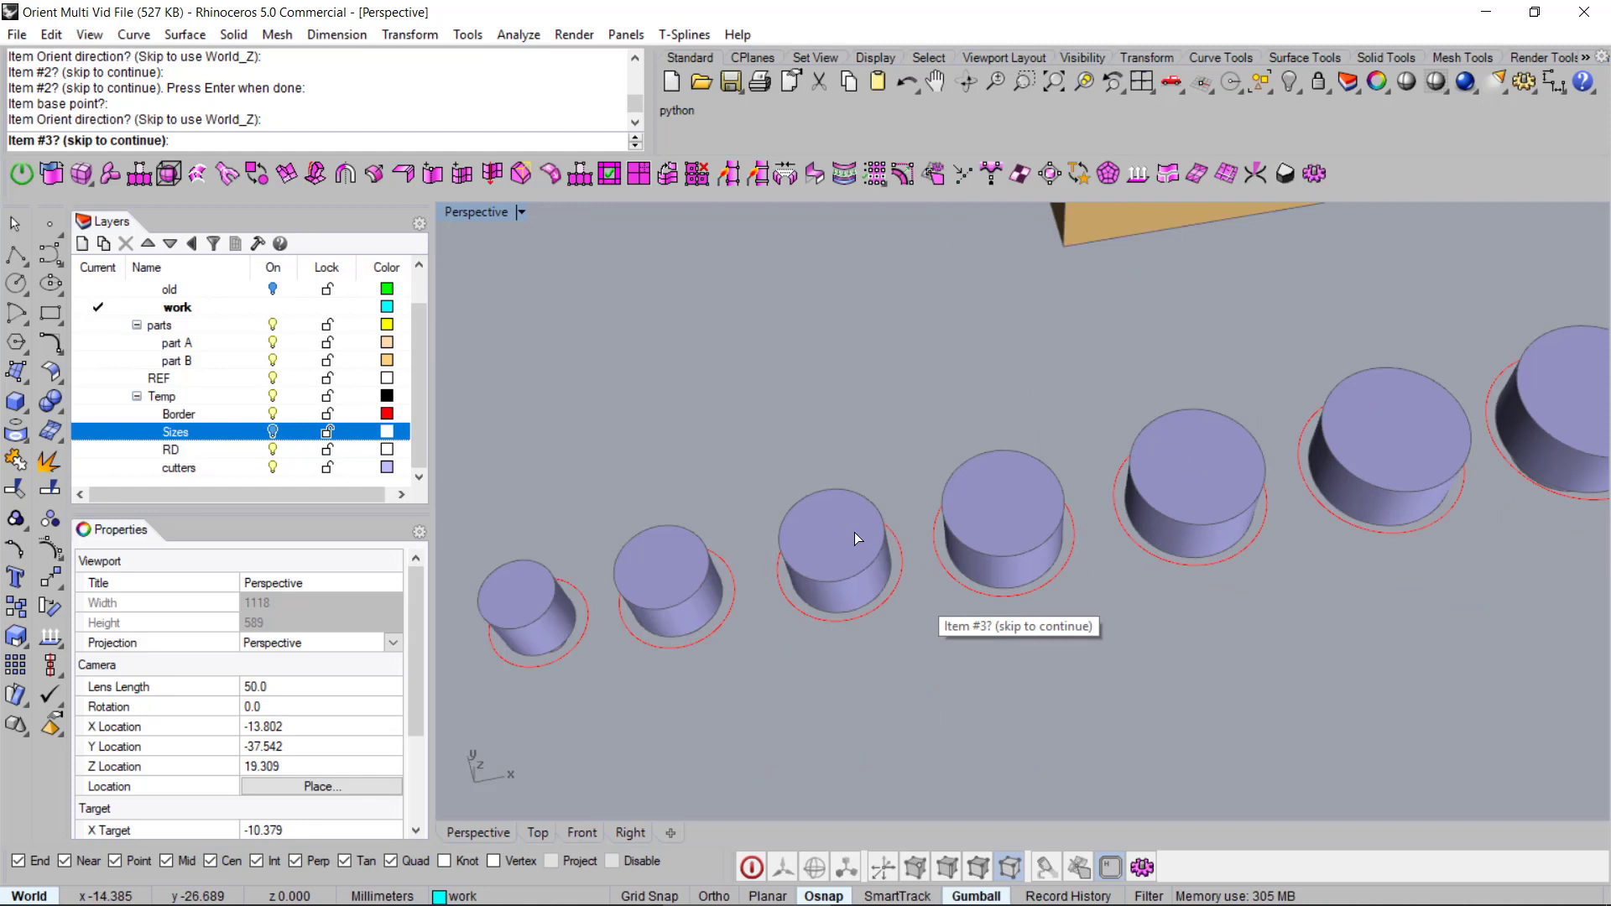
left_click(839, 570)
key("Return")
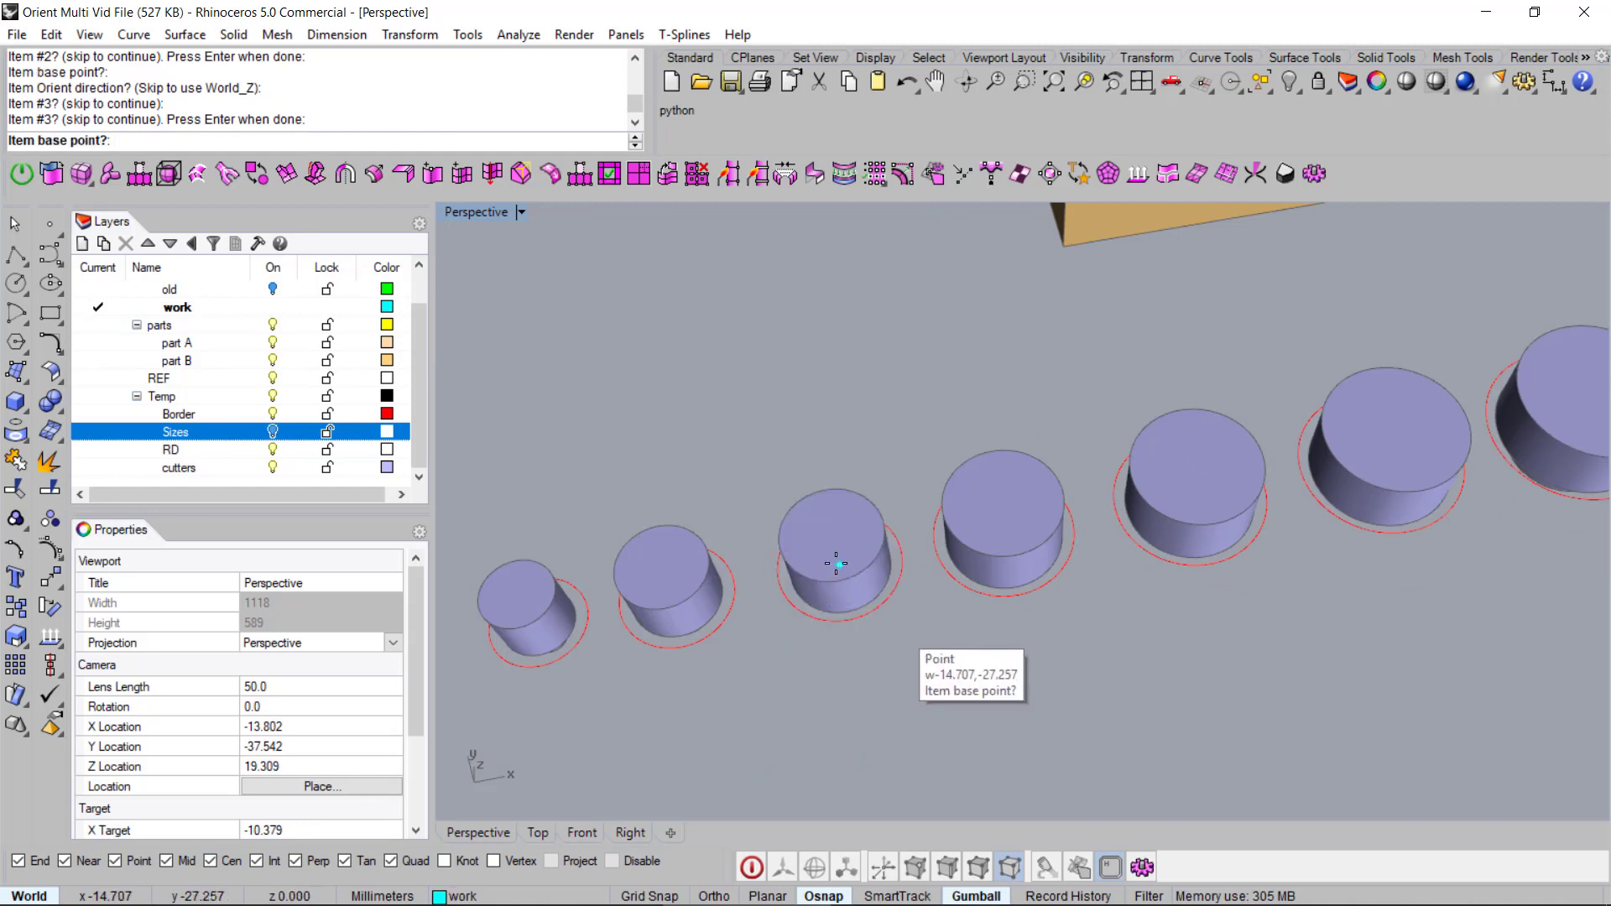
left_click(840, 564)
key("Return")
Step: Register items #4 and #5 the same way, with base points on their tops
left_click(994, 570)
key("Return")
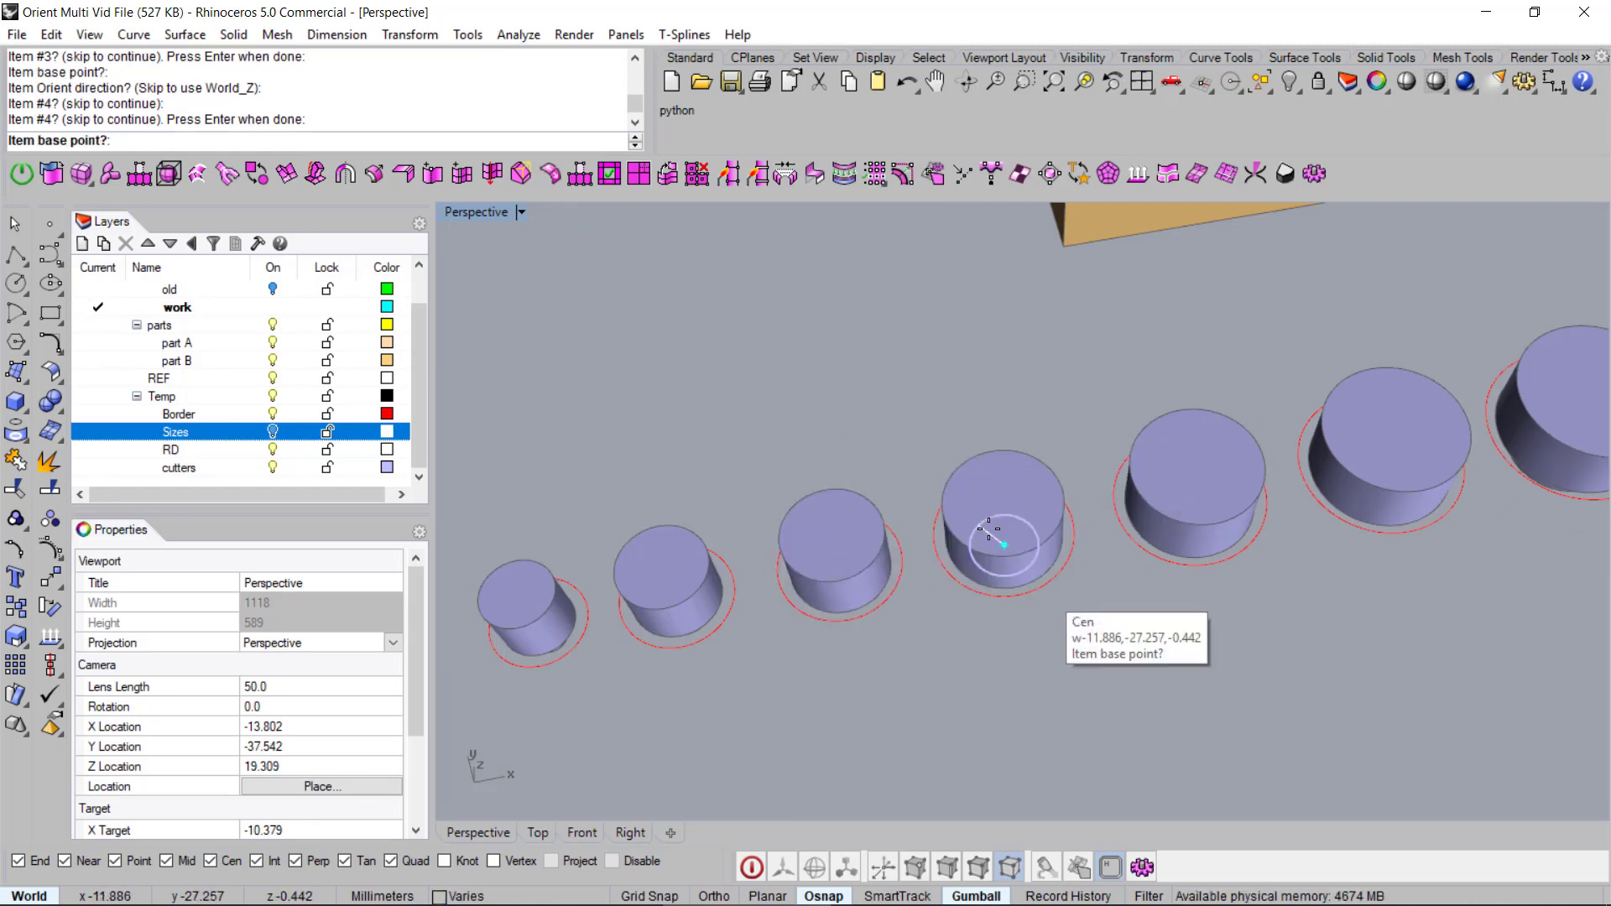
left_click(1002, 533)
key("Return")
scroll(905, 482, "down", 3)
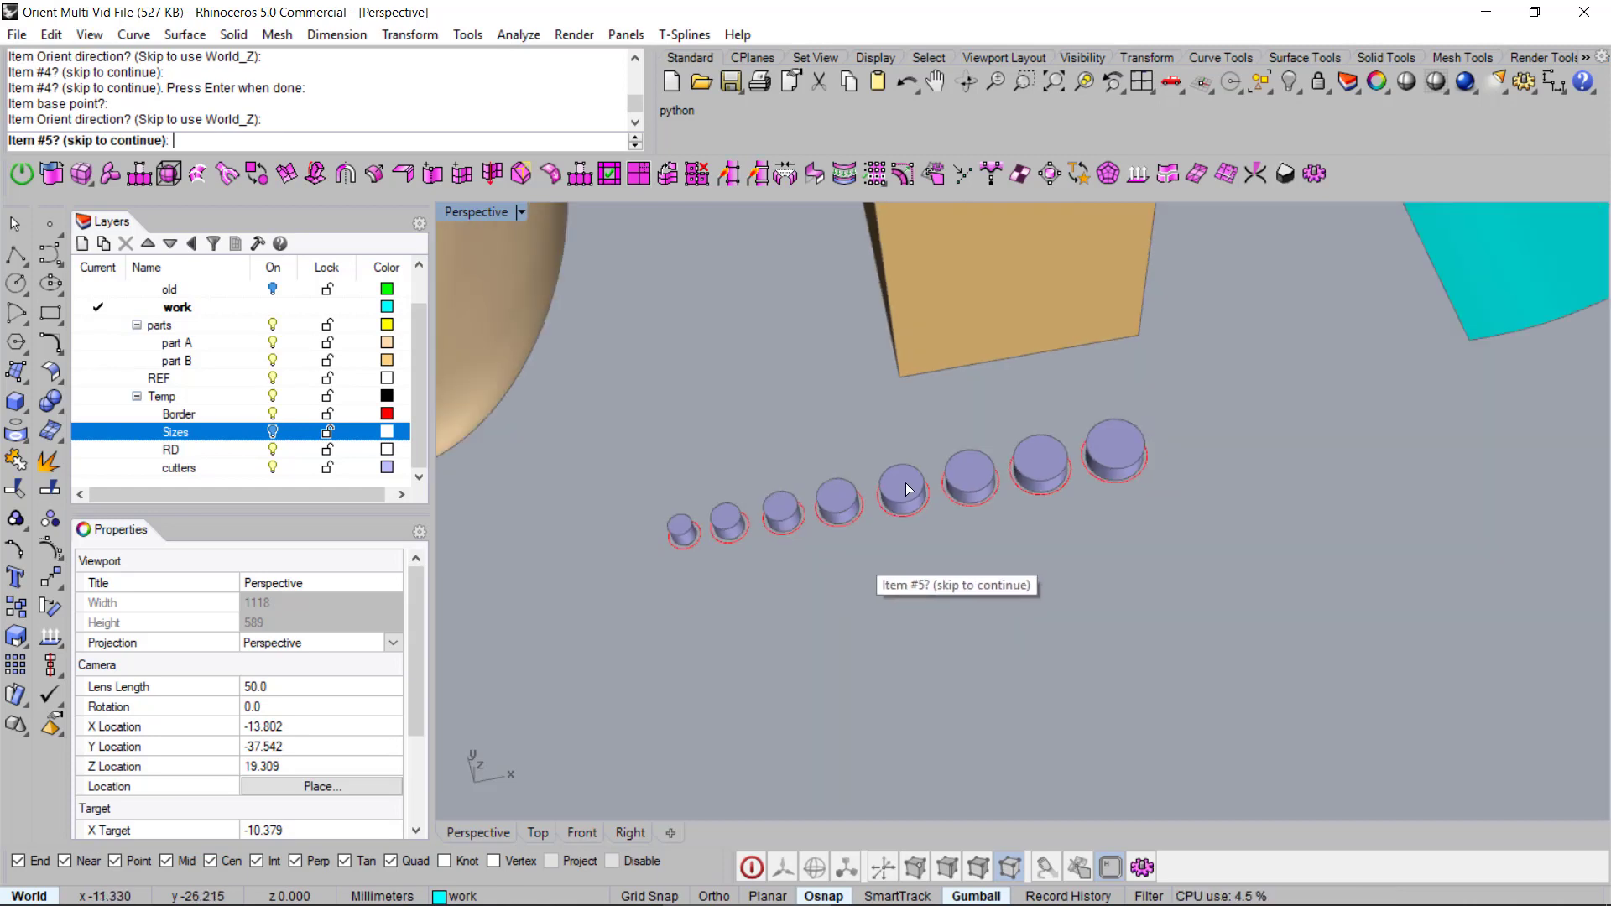
scroll(908, 490, "up", 4)
left_click(893, 515)
key("Return")
left_click(877, 554)
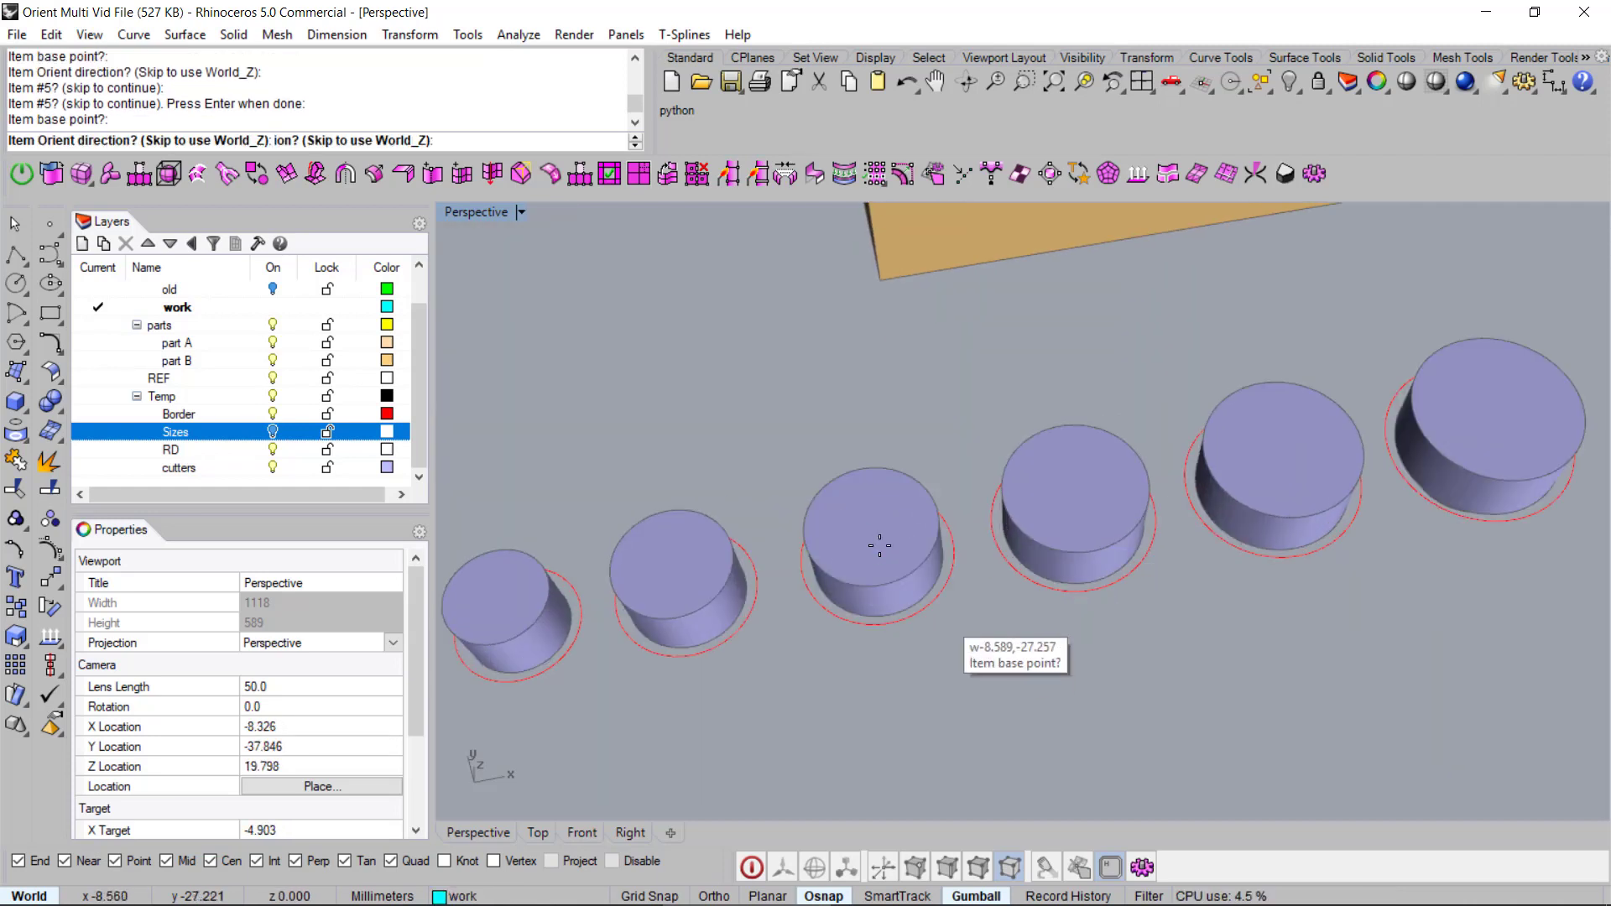
key("Return")
Step: Add the middle cylinder and the next one as items #6 and #7 with top base points
scroll(768, 549, "down", 3)
scroll(928, 507, "up", 3)
left_click(884, 552)
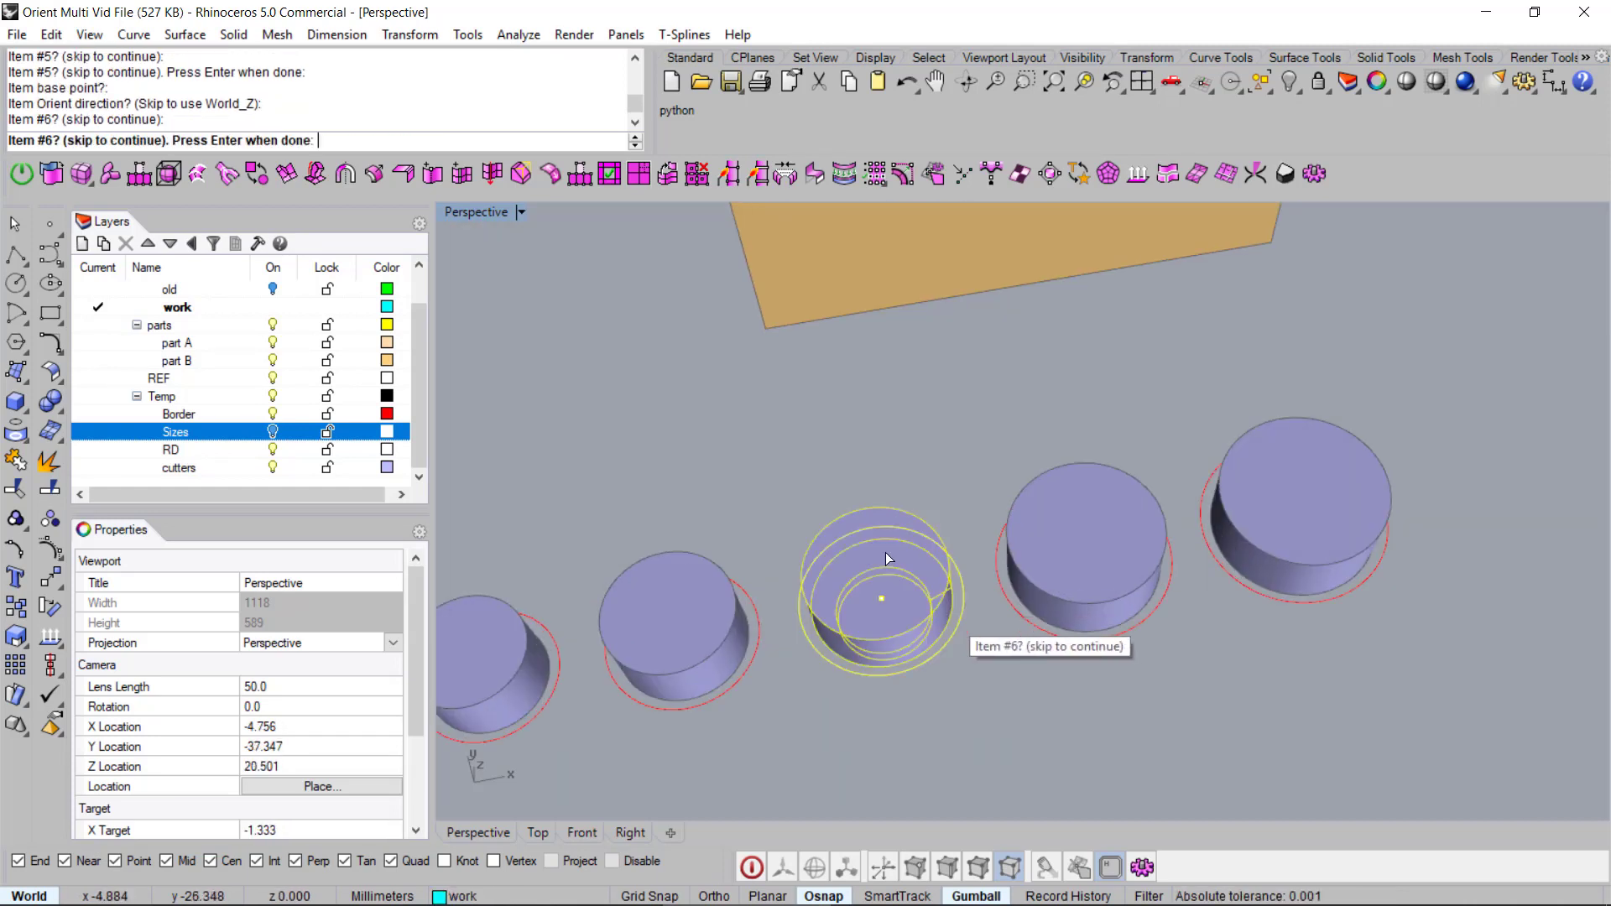
key("Return")
left_click(878, 541)
key("Return")
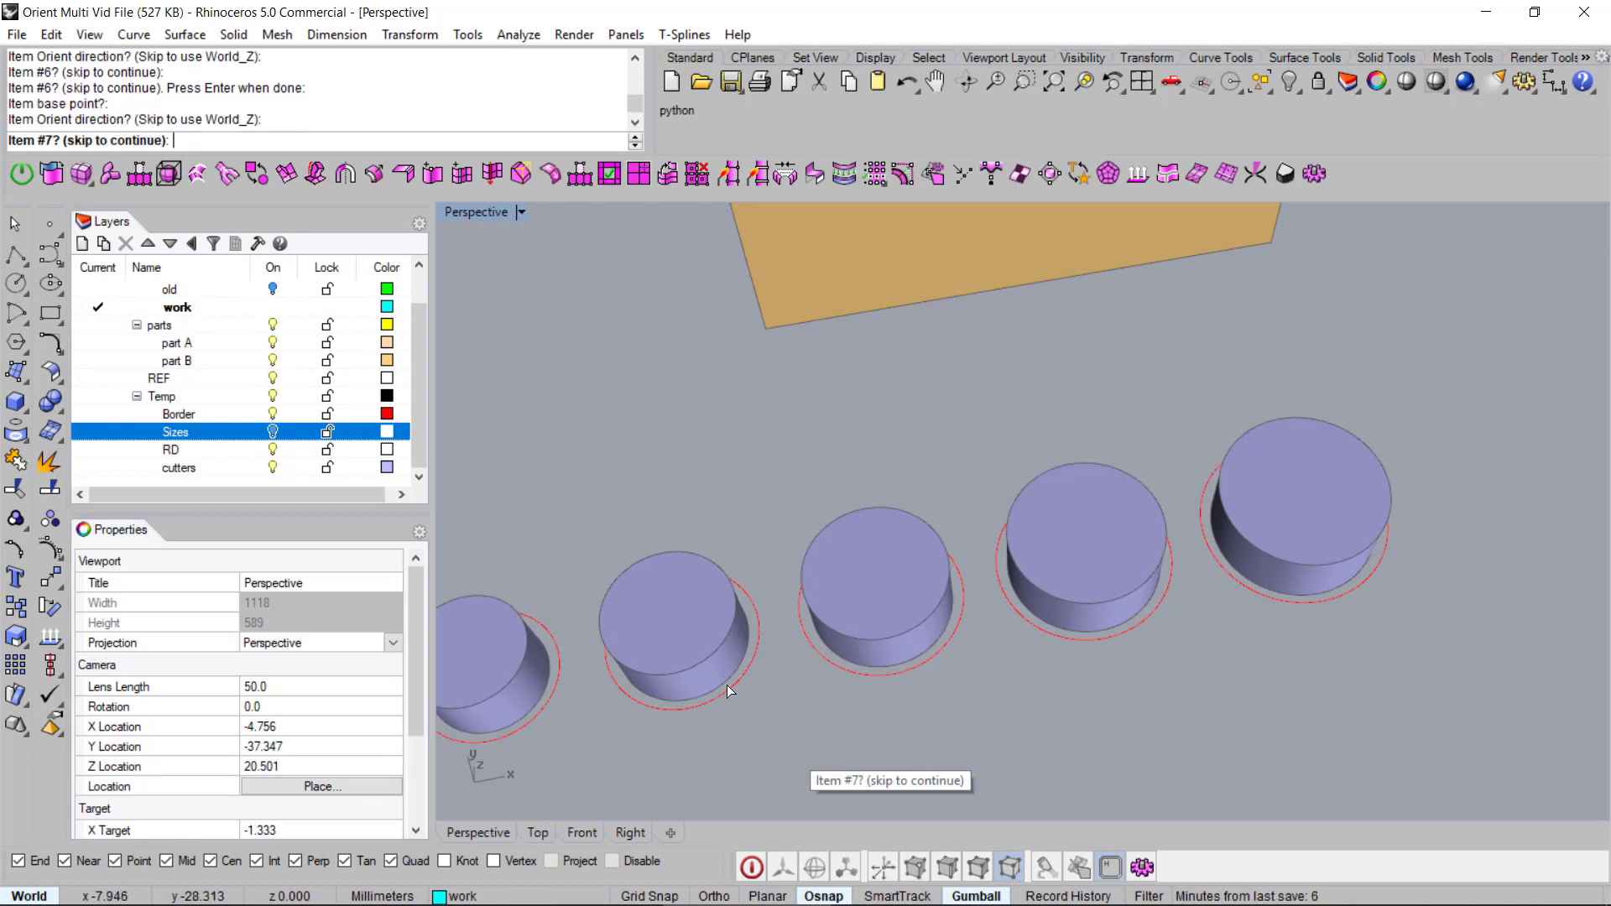
scroll(727, 685, "down", 2)
scroll(889, 646, "up", 2)
left_click(924, 586)
key("Return")
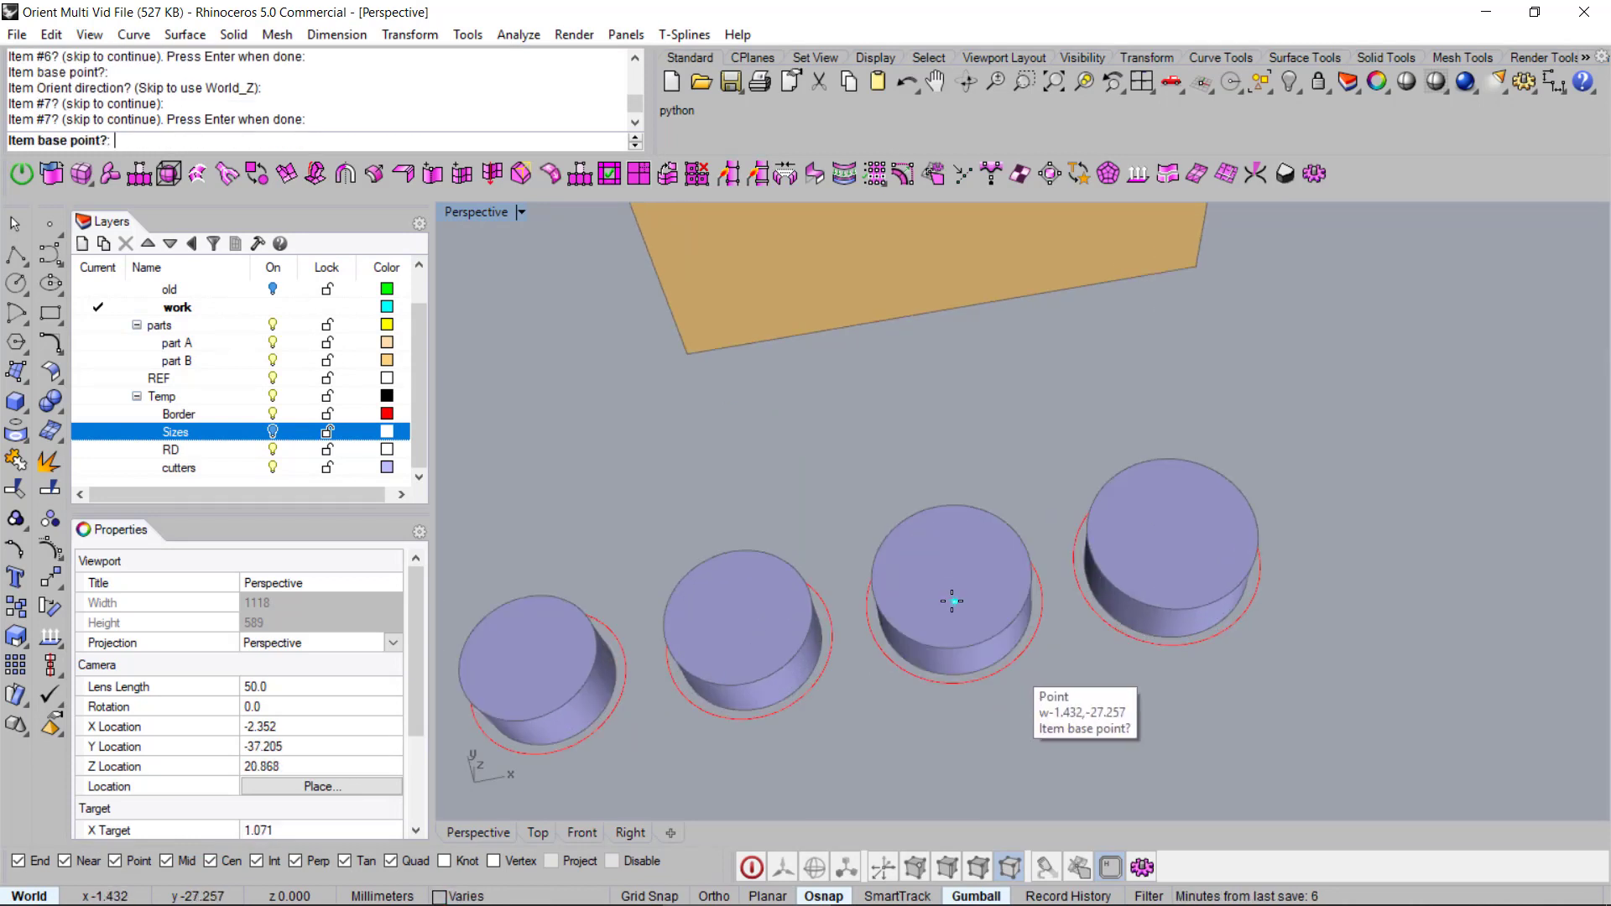
scroll(948, 596, "up", 2)
left_click(955, 600)
key("Return")
Step: Add the last cylinder as item #8, based on its top with default upward direction
left_click(1139, 557)
key("Return")
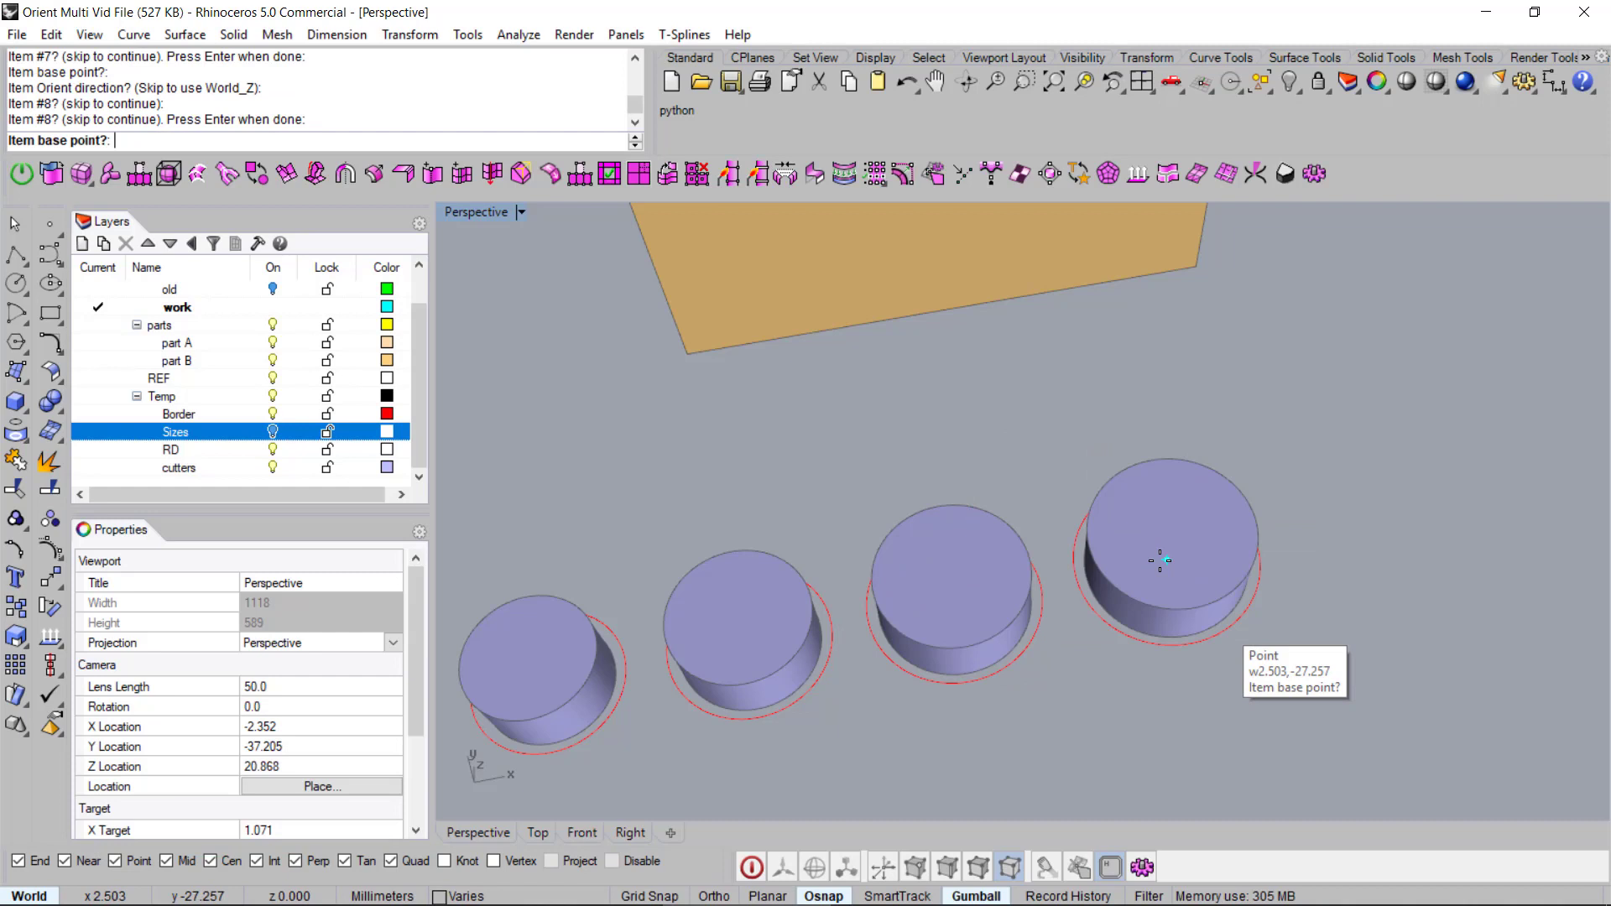
left_click(1166, 559)
key("Return")
scroll(1275, 446, "down", 4)
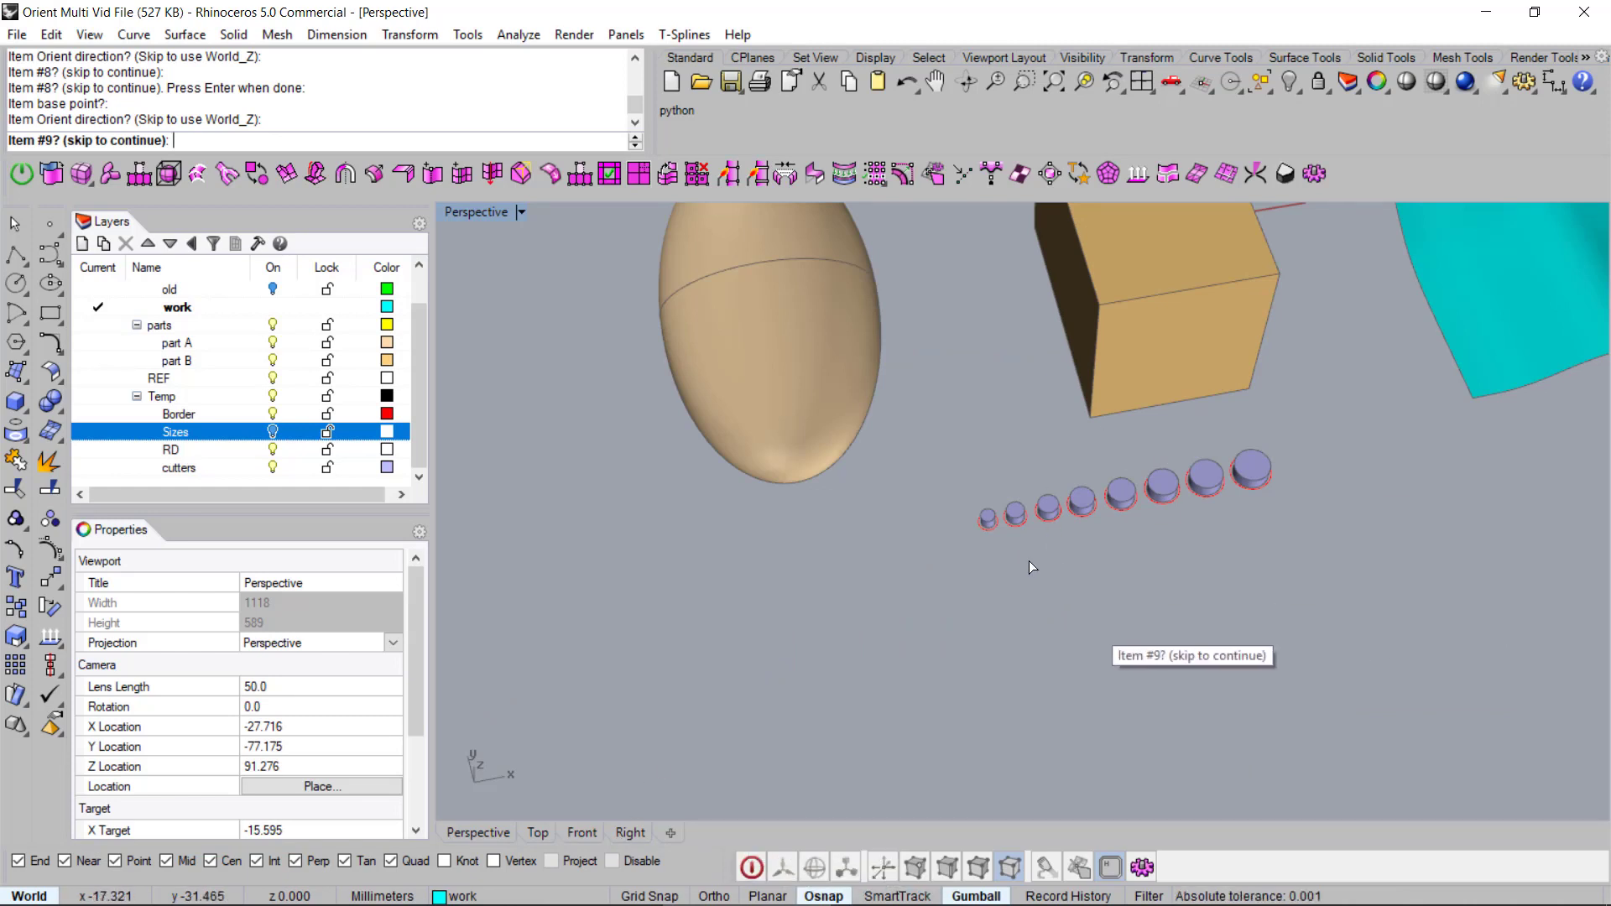
mouse_move(1133, 557)
right_mouse_down()
mouse_move(1100, 570)
mouse_move(1130, 578)
right_mouse_up()
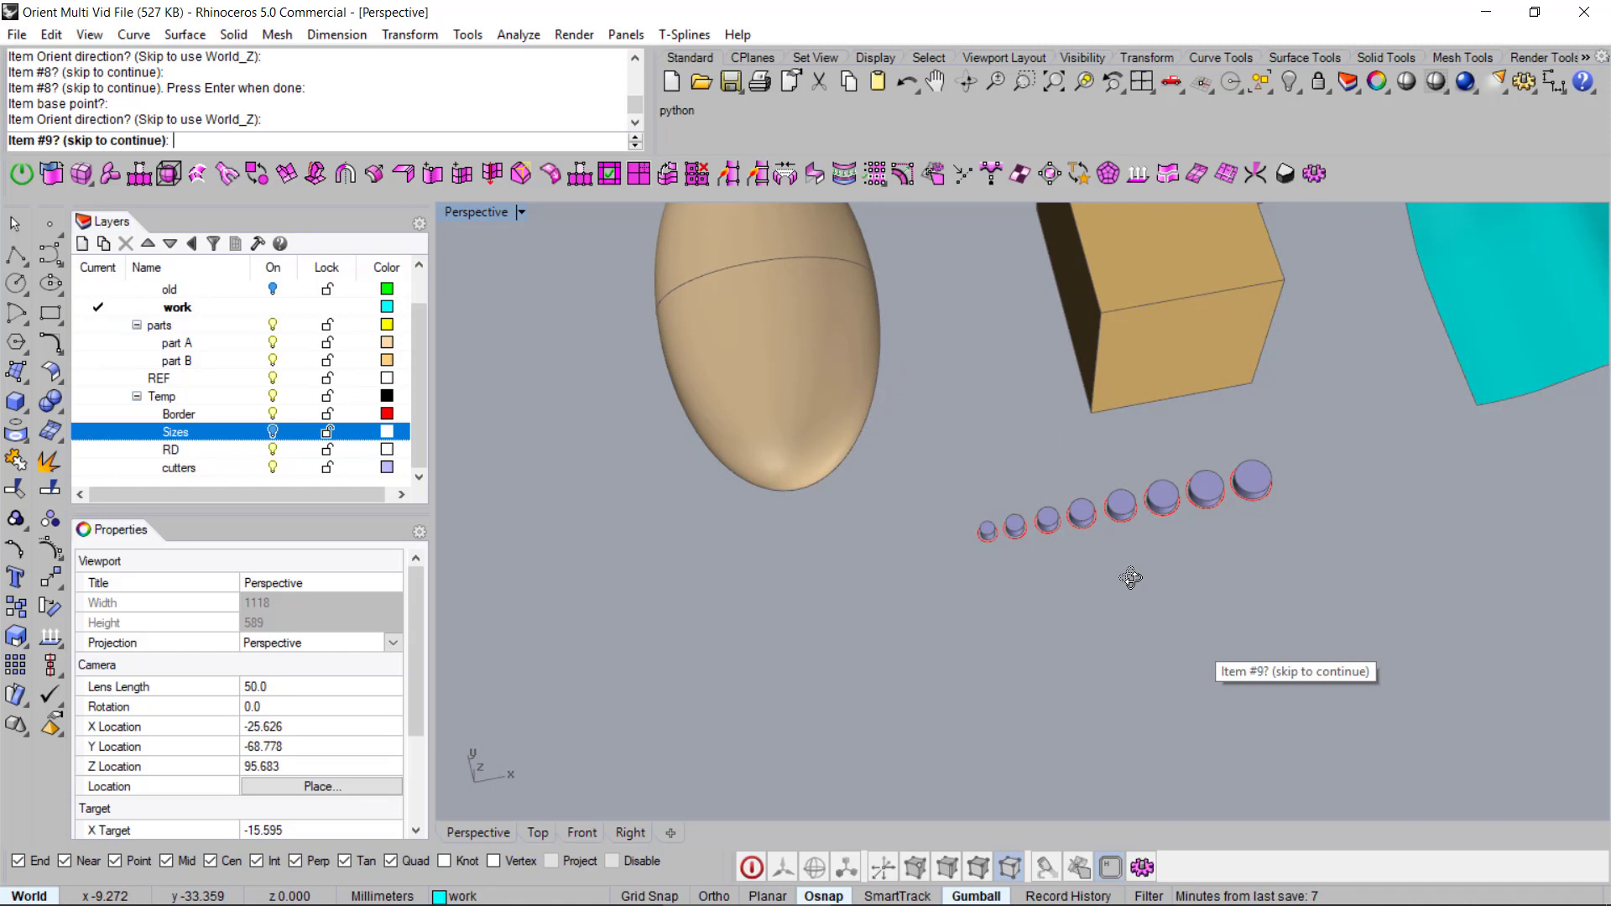
Step: Stop the item list at Item #9 and pick the egg, box and cyan wavy surface as base objects
key("Return")
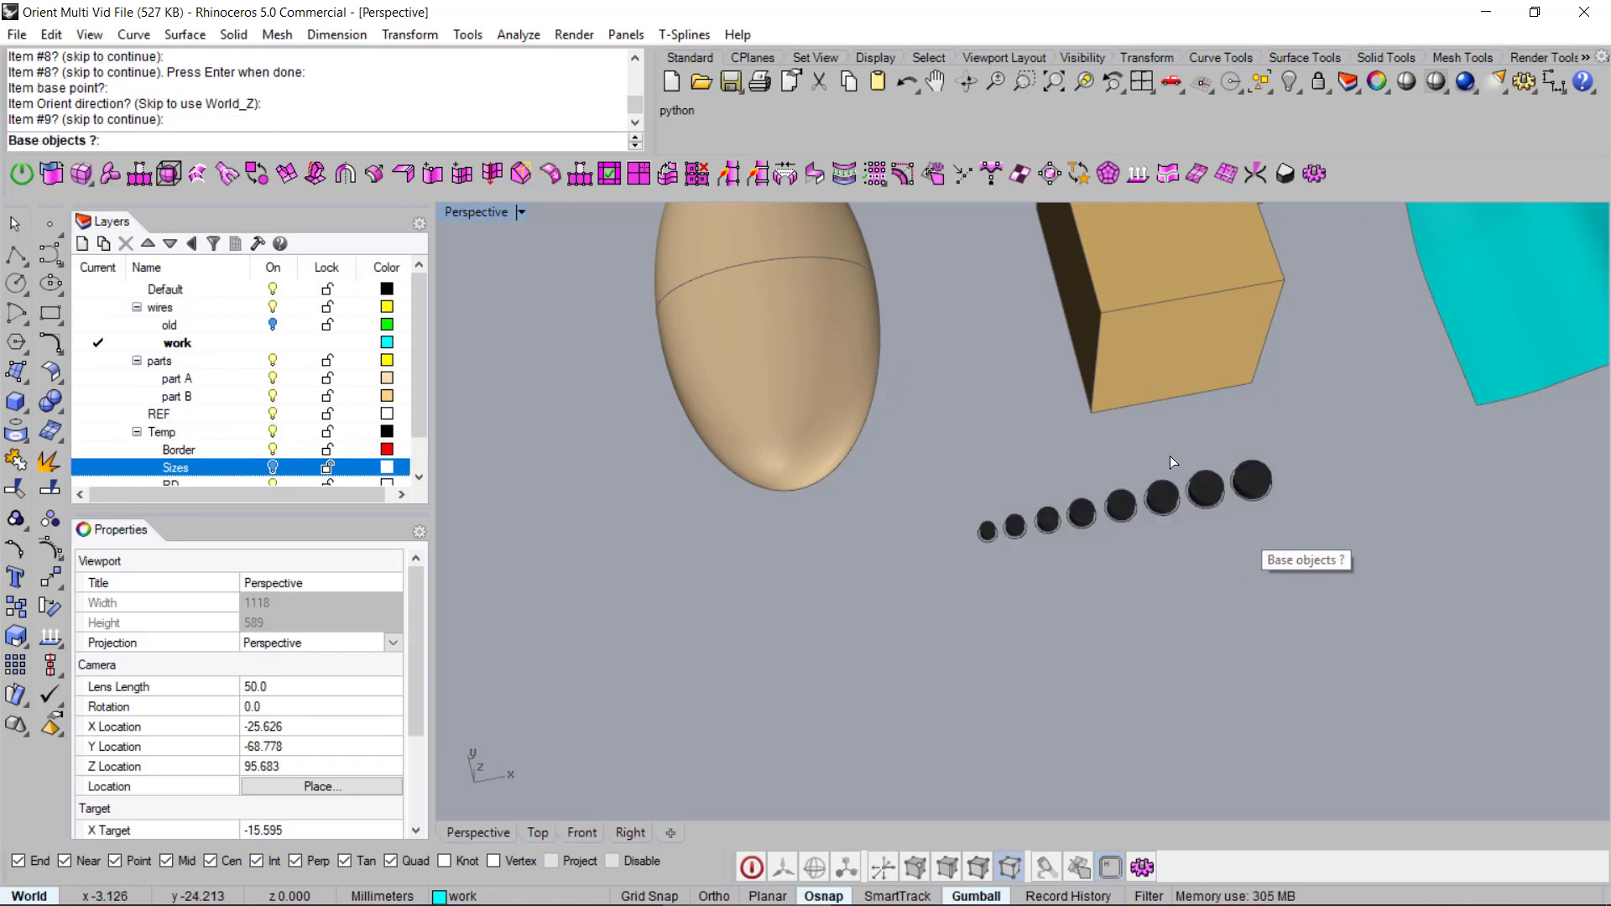
scroll(1166, 455, "up", 3)
scroll(840, 690, "down", 8)
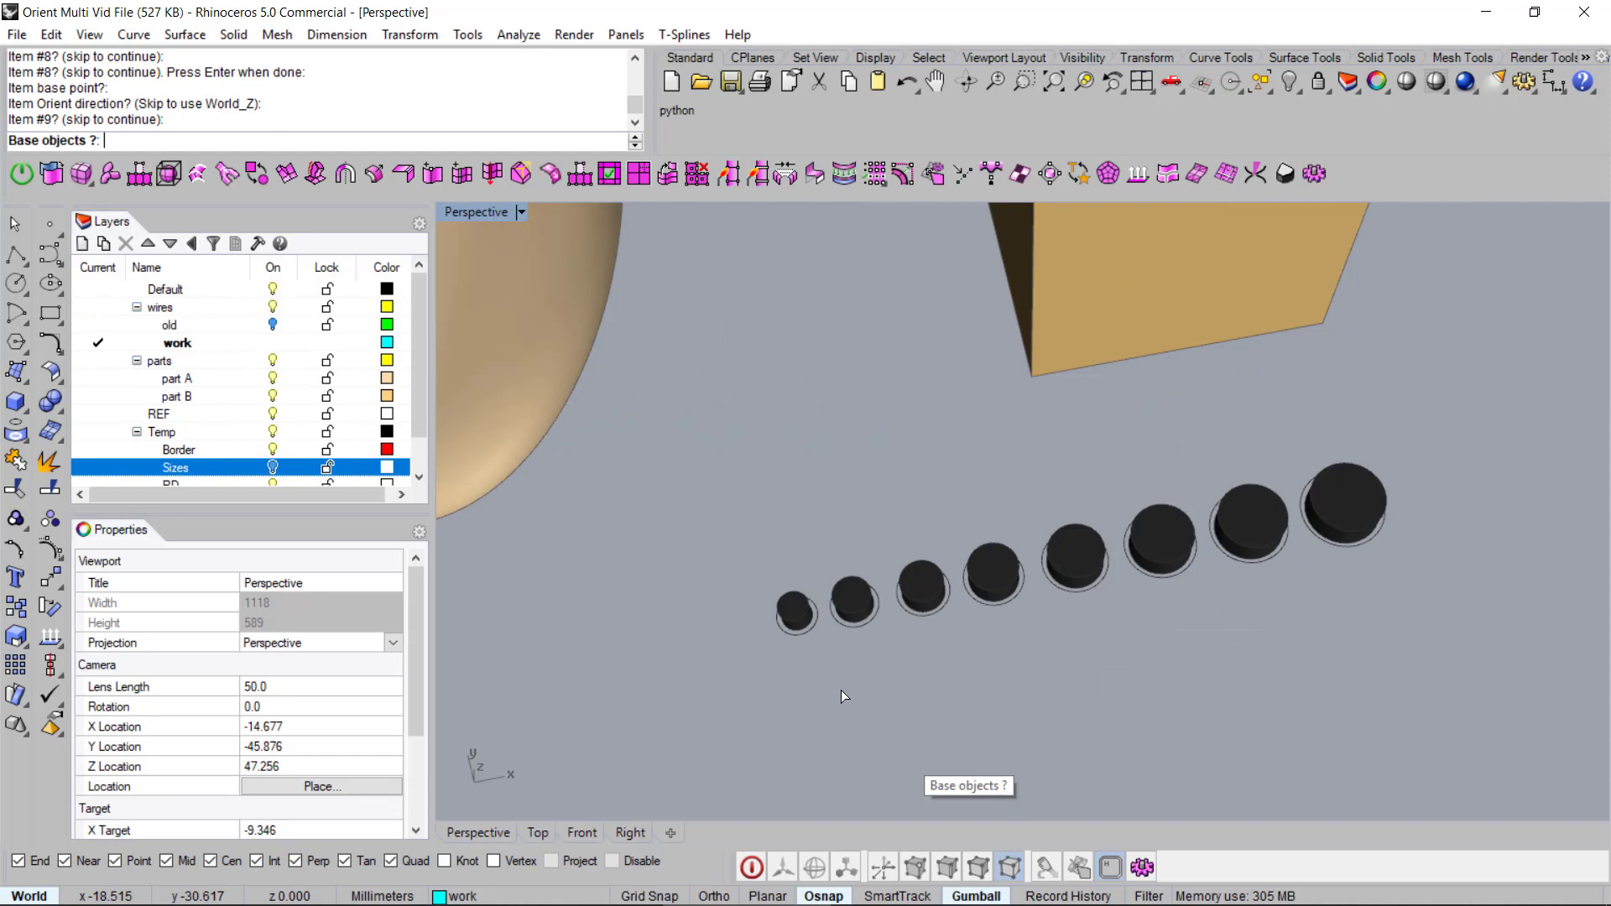
scroll(950, 469, "down", 1)
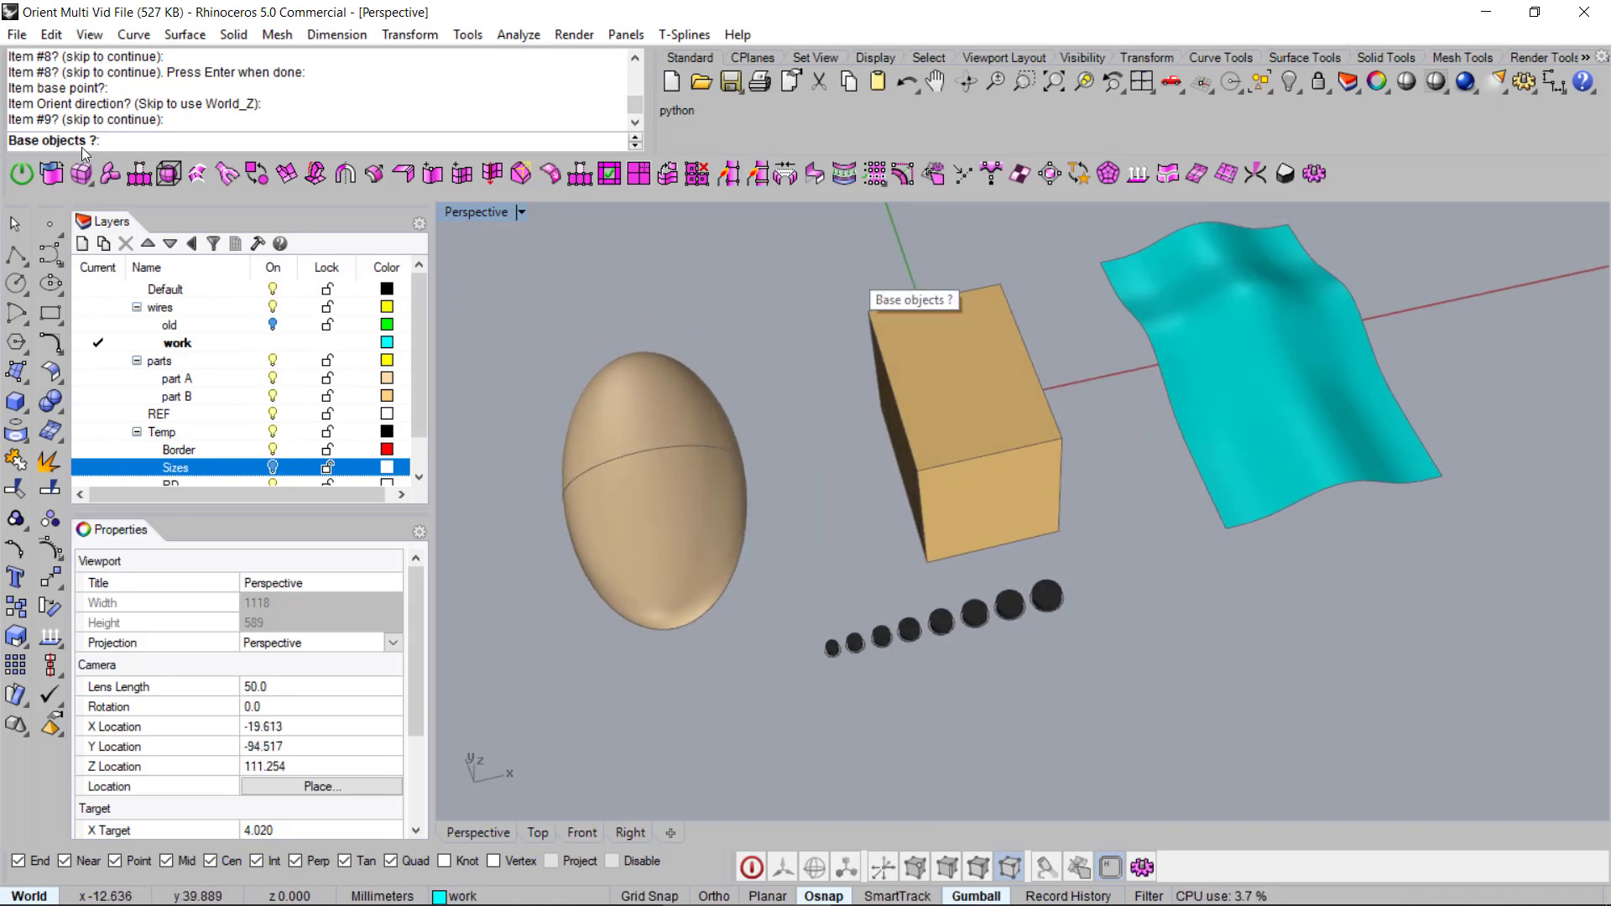
left_click(622, 417)
left_click(959, 380)
left_click(1191, 347)
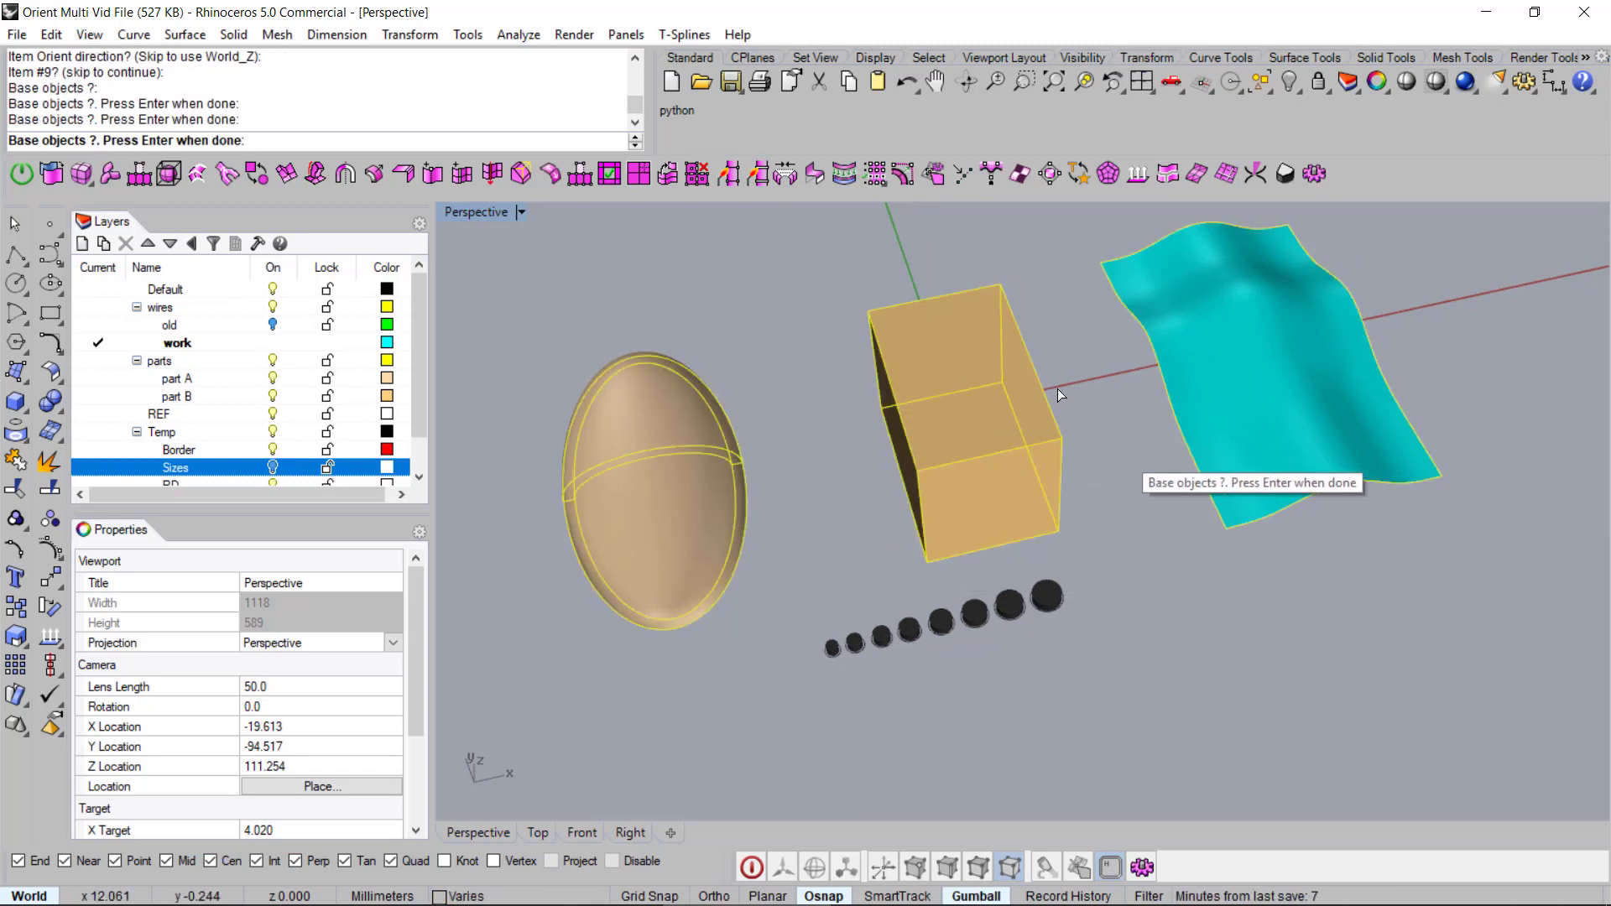
key("Return")
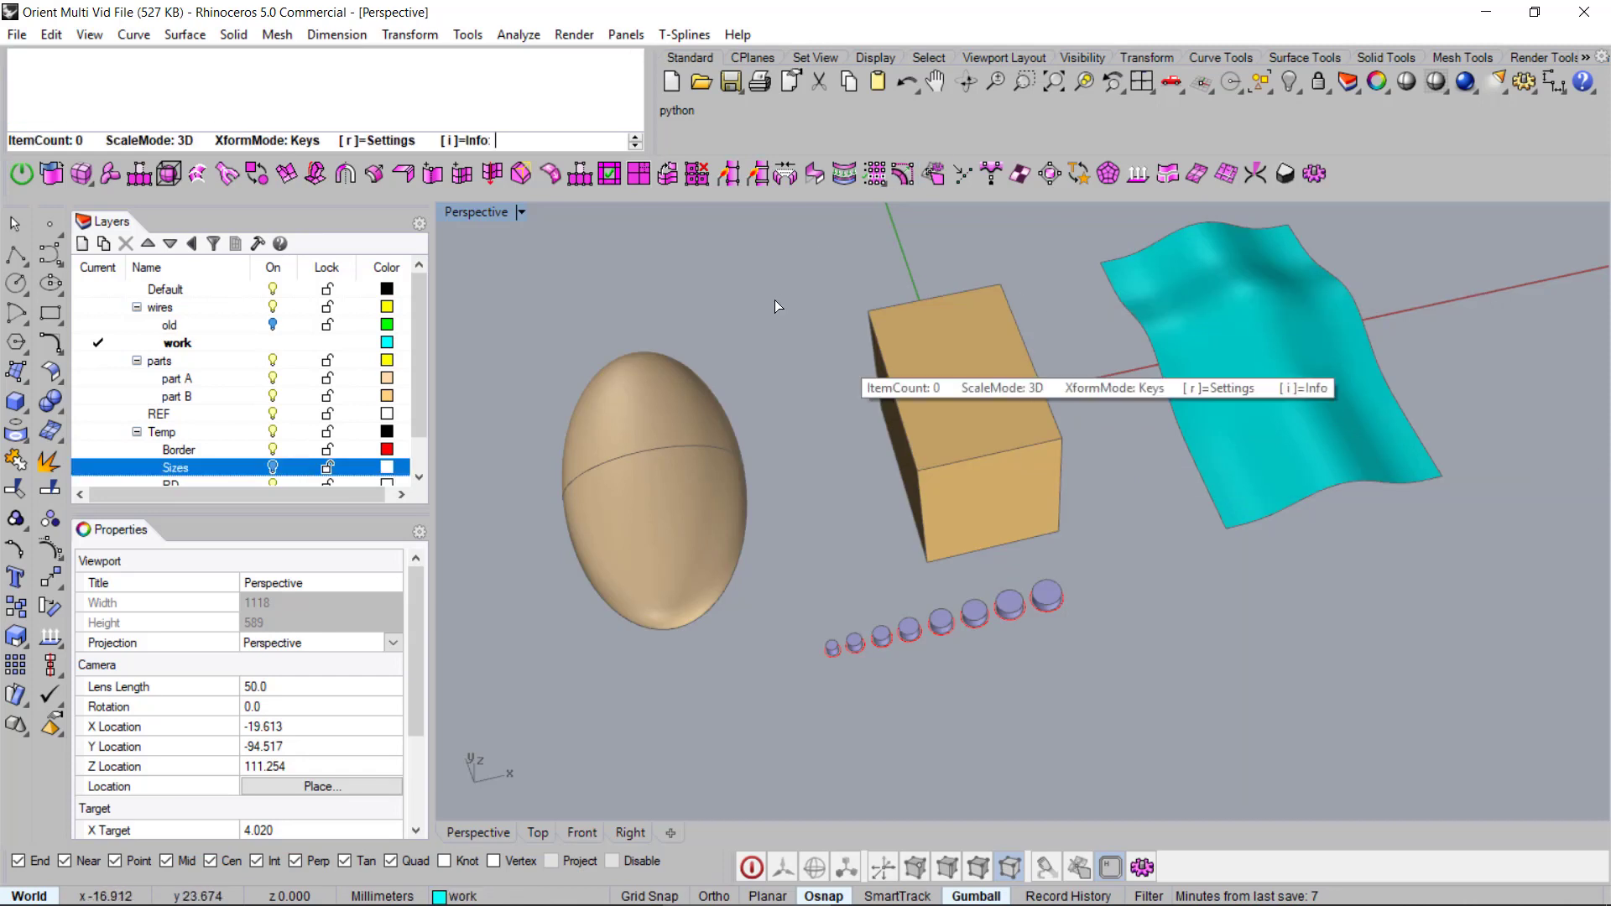
Step: Zoom in lengthwise on the egg and drop two oriented cutter copies side by side (ItemCount 2)
scroll(834, 490, "down", 5)
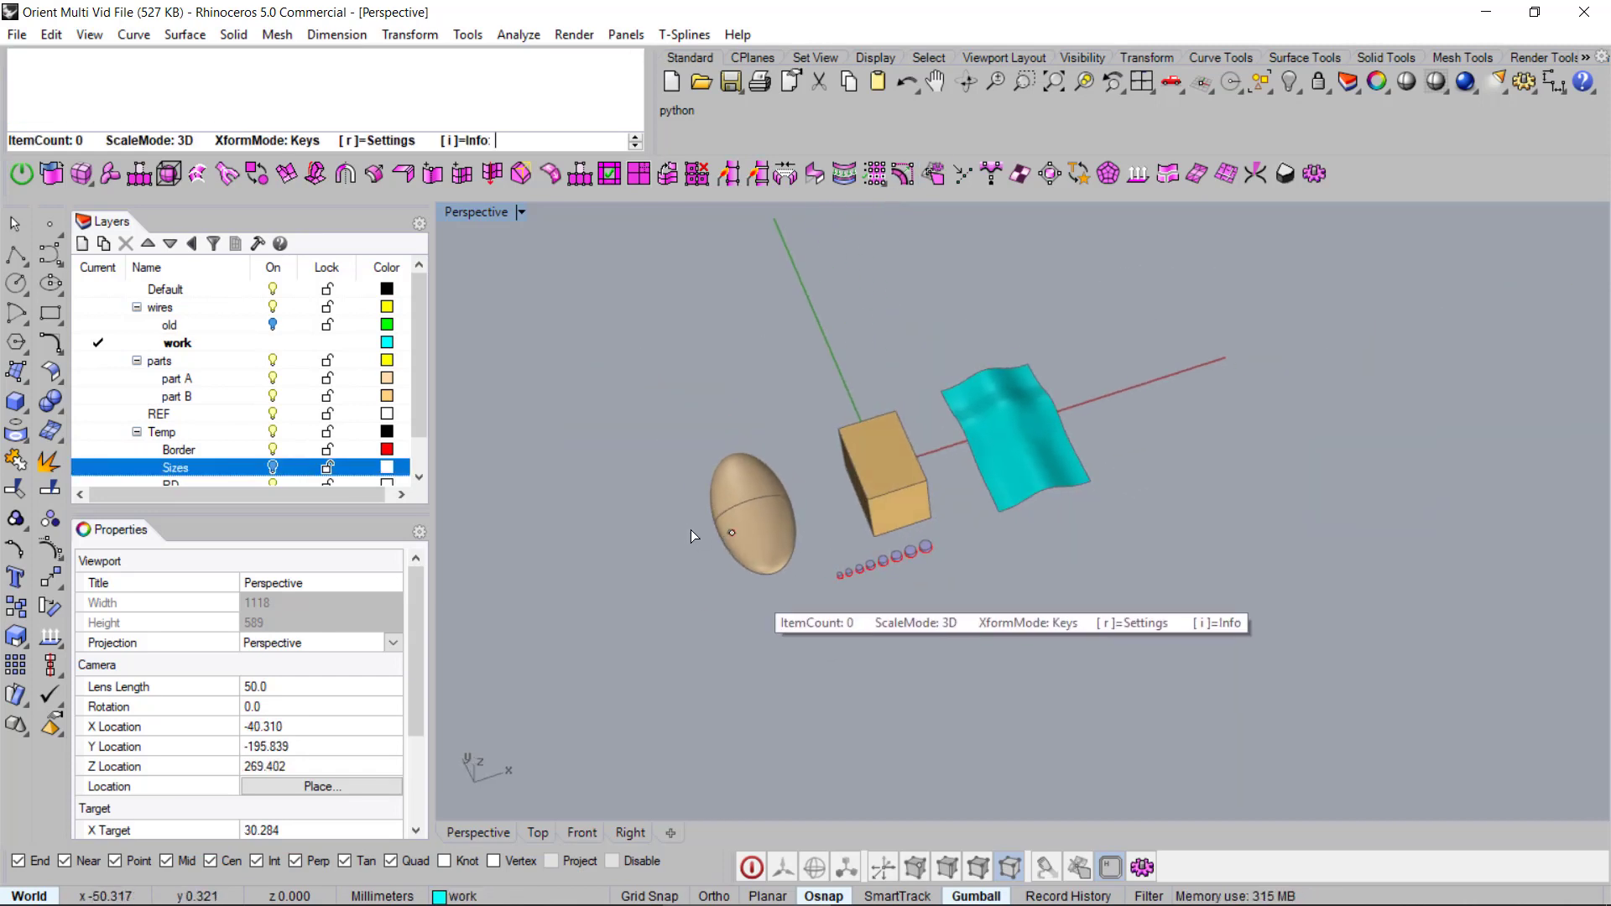
scroll(692, 530, "up", 6)
scroll(691, 530, "up", 4)
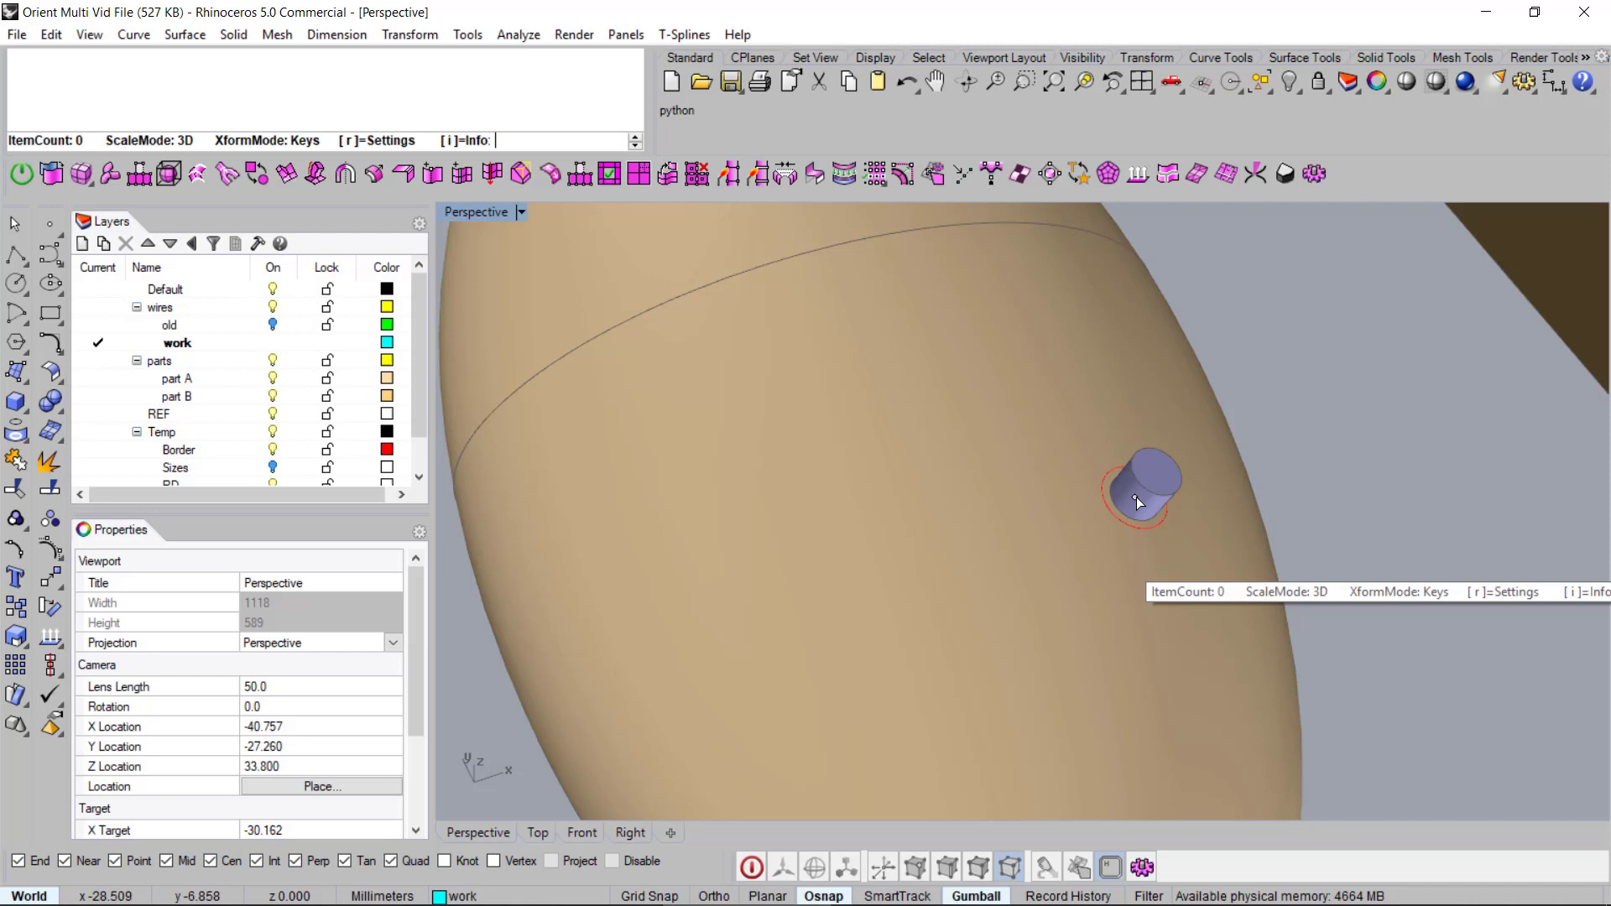
scroll(825, 429, "down", 5)
right_click_drag(784, 432, 965, 399)
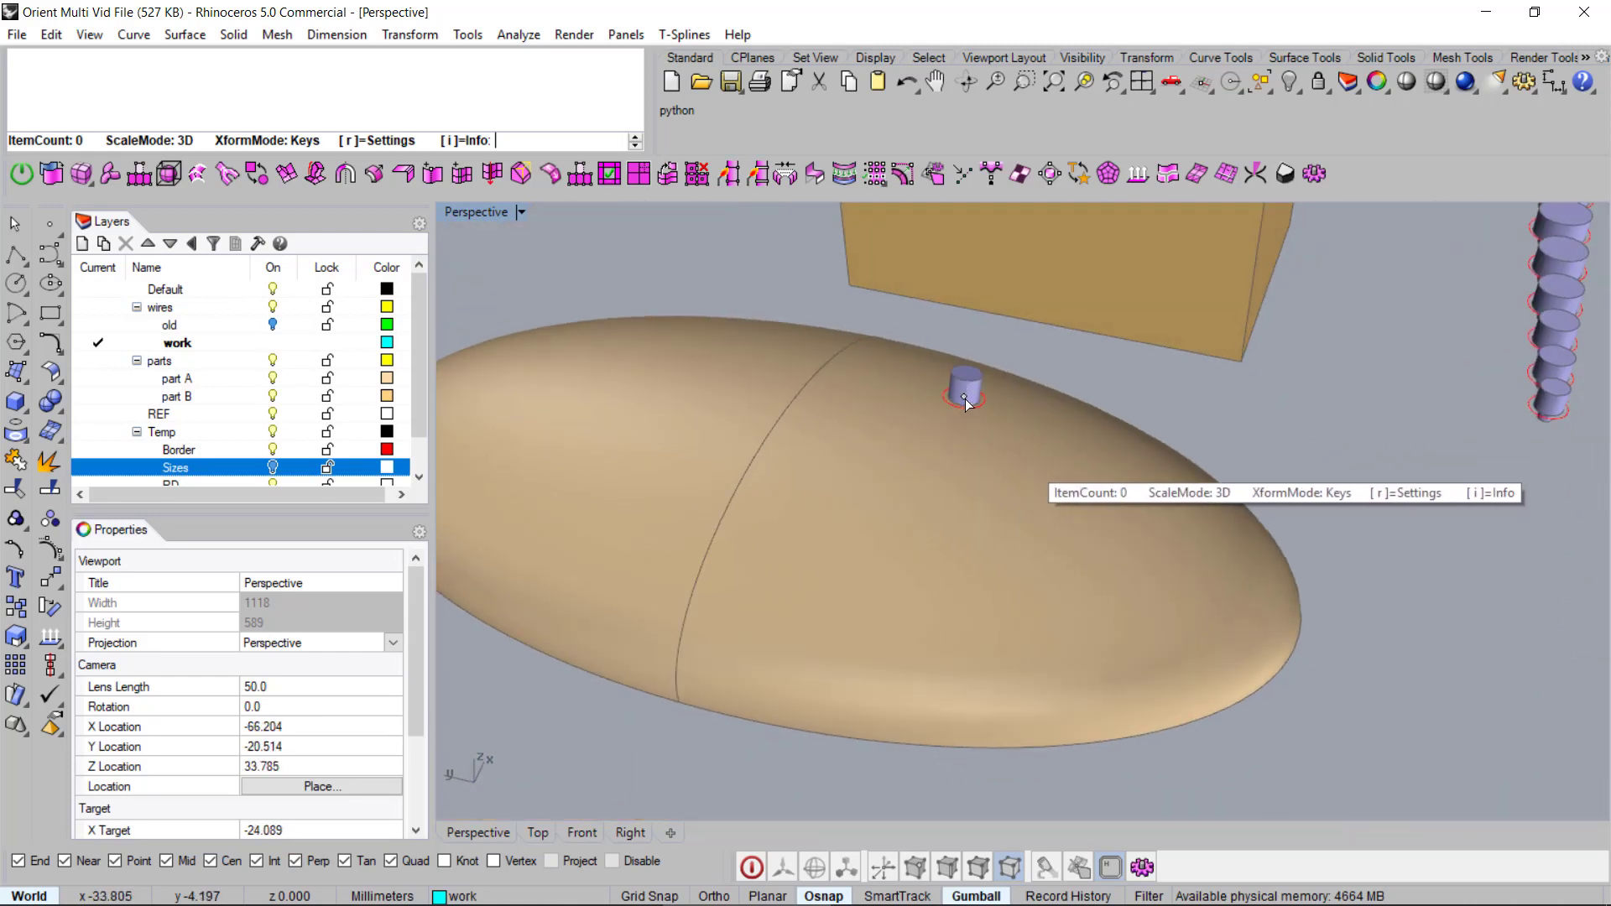
scroll(965, 399, "up", 3)
scroll(923, 428, "down", 5)
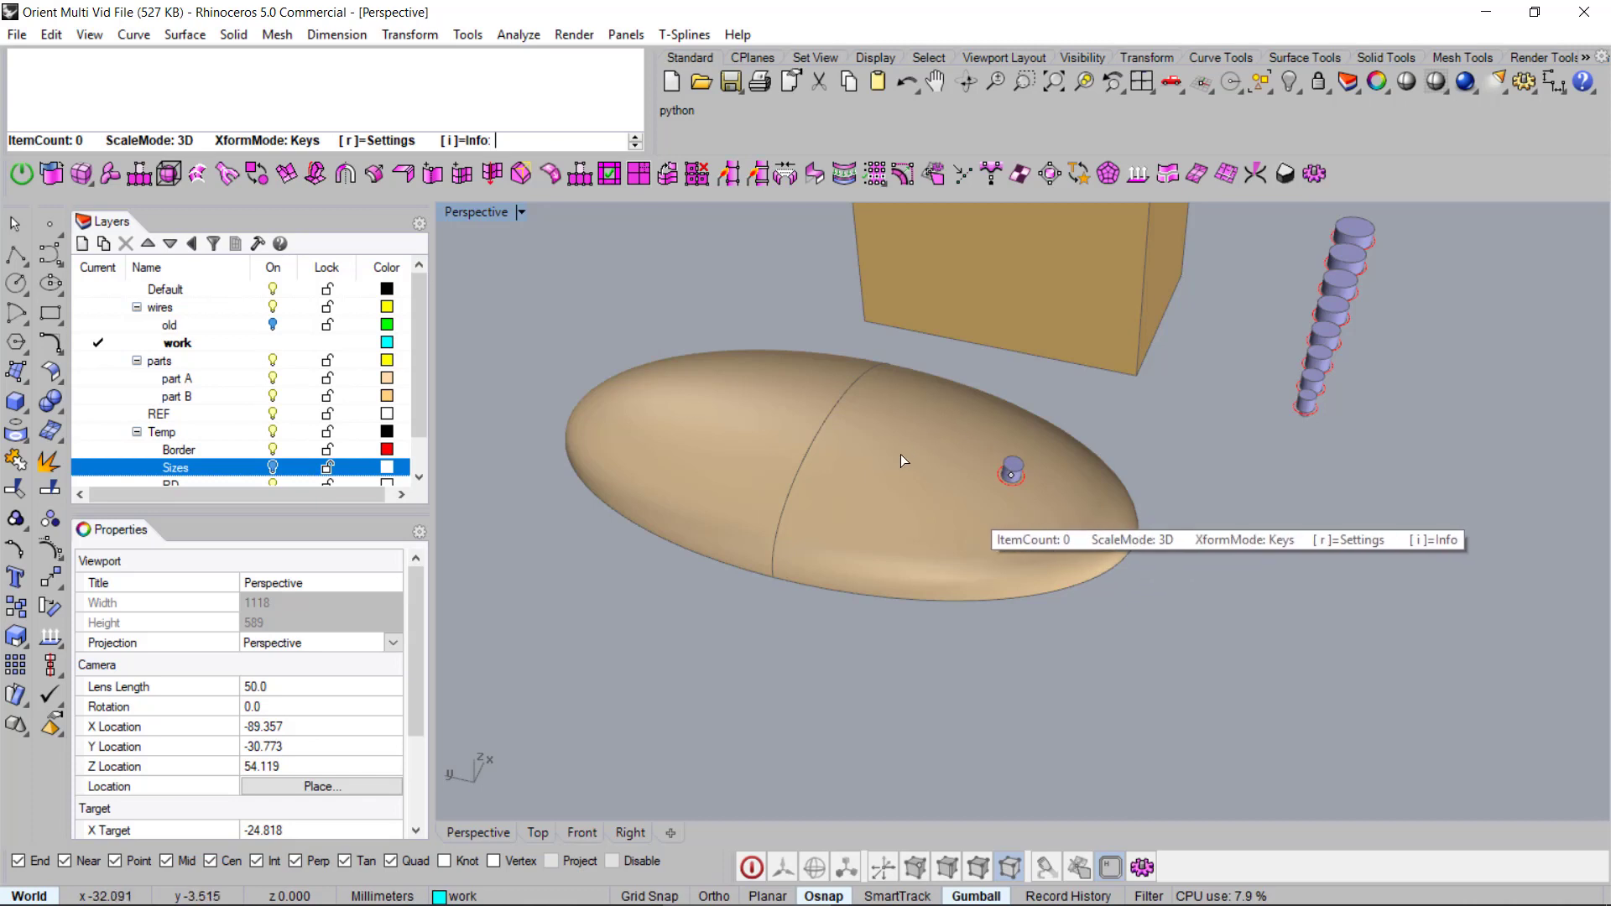
scroll(923, 495, "up", 3)
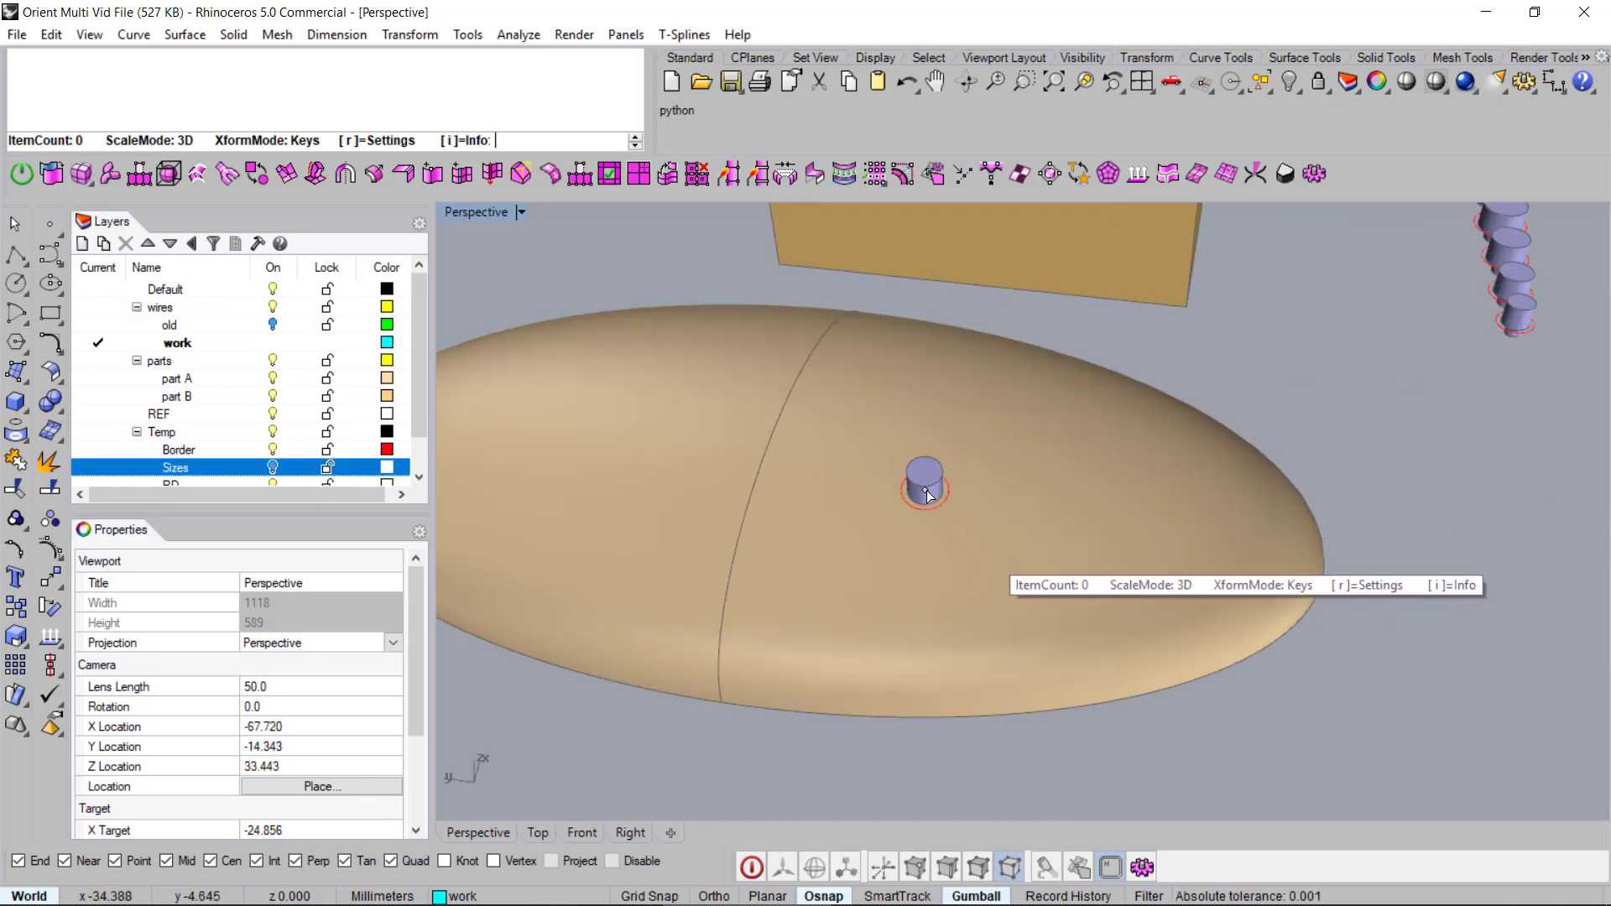
scroll(839, 470, "up", 3)
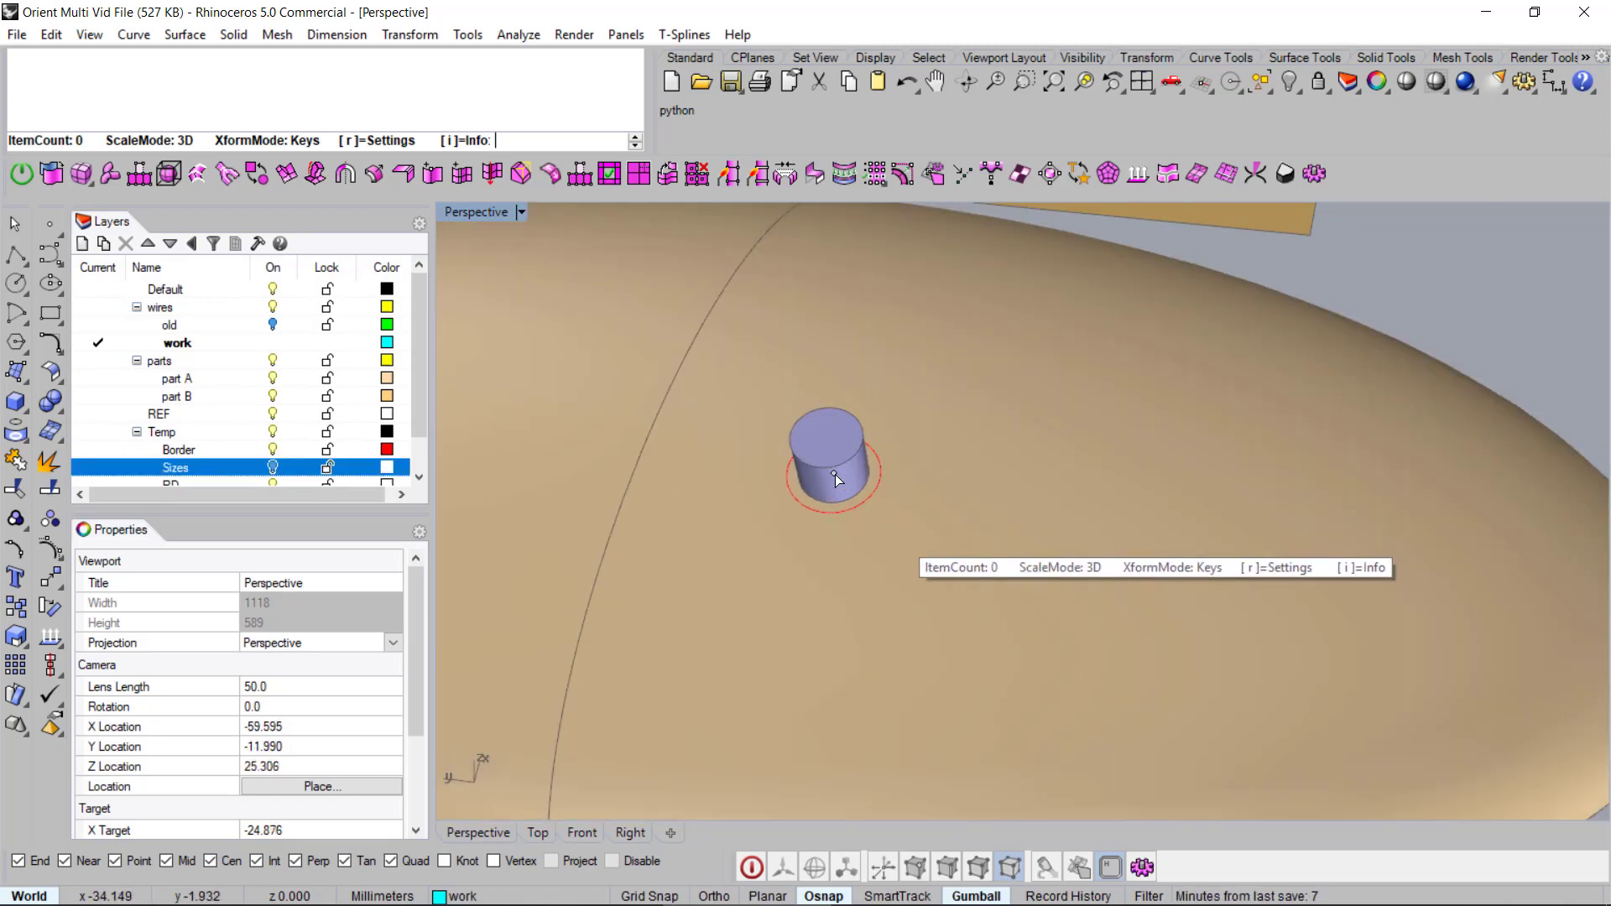
scroll(834, 474, "up", 2)
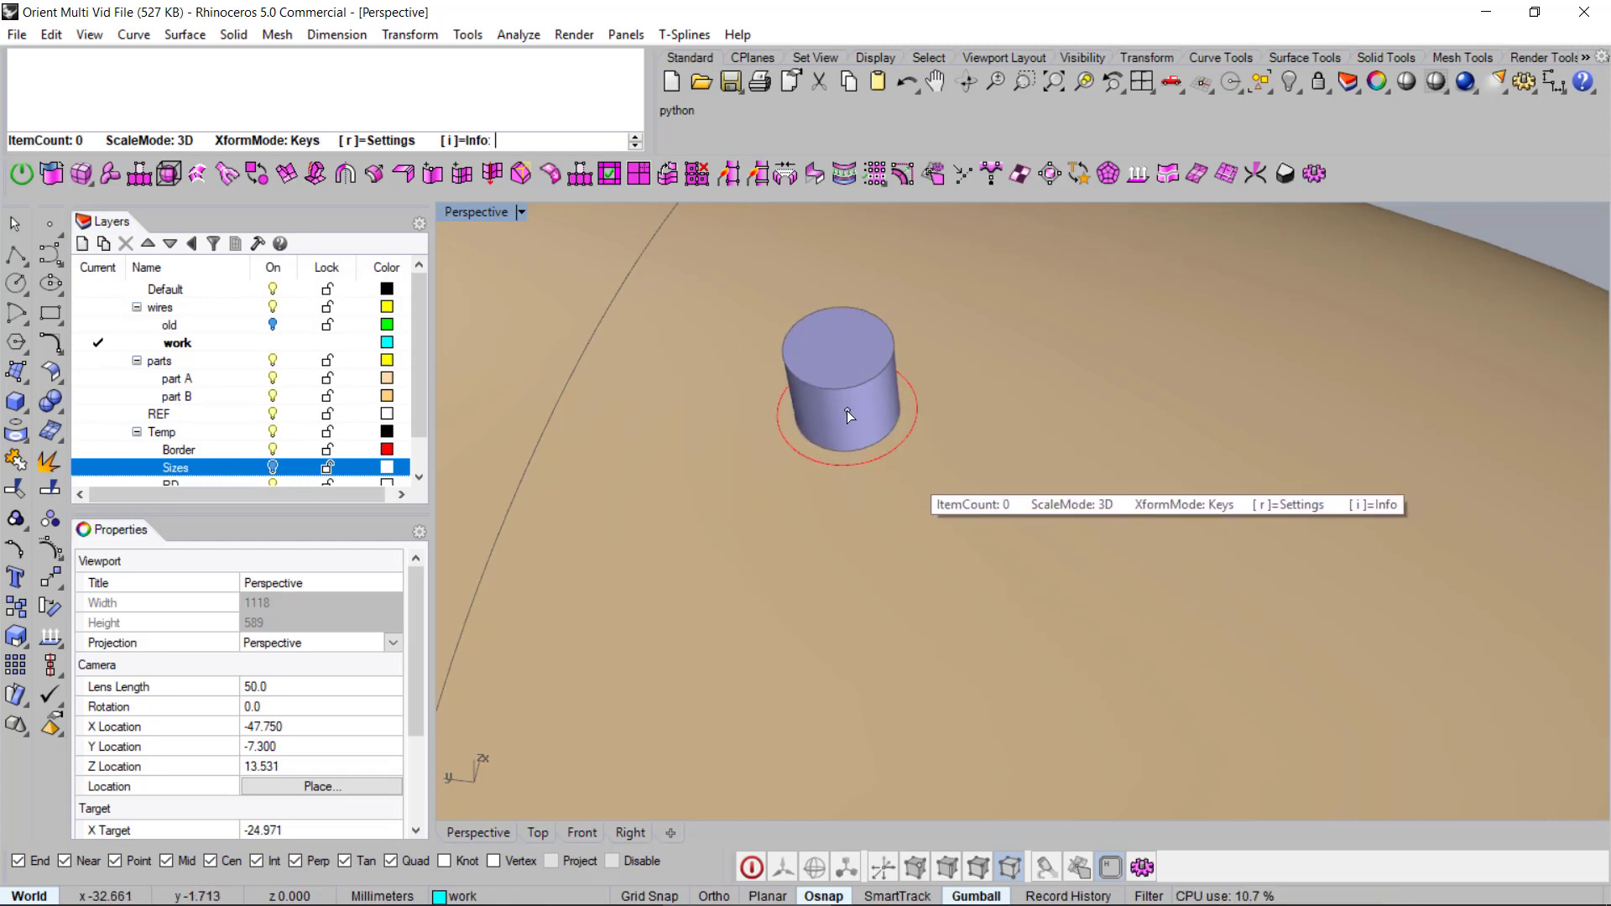
left_click(822, 446)
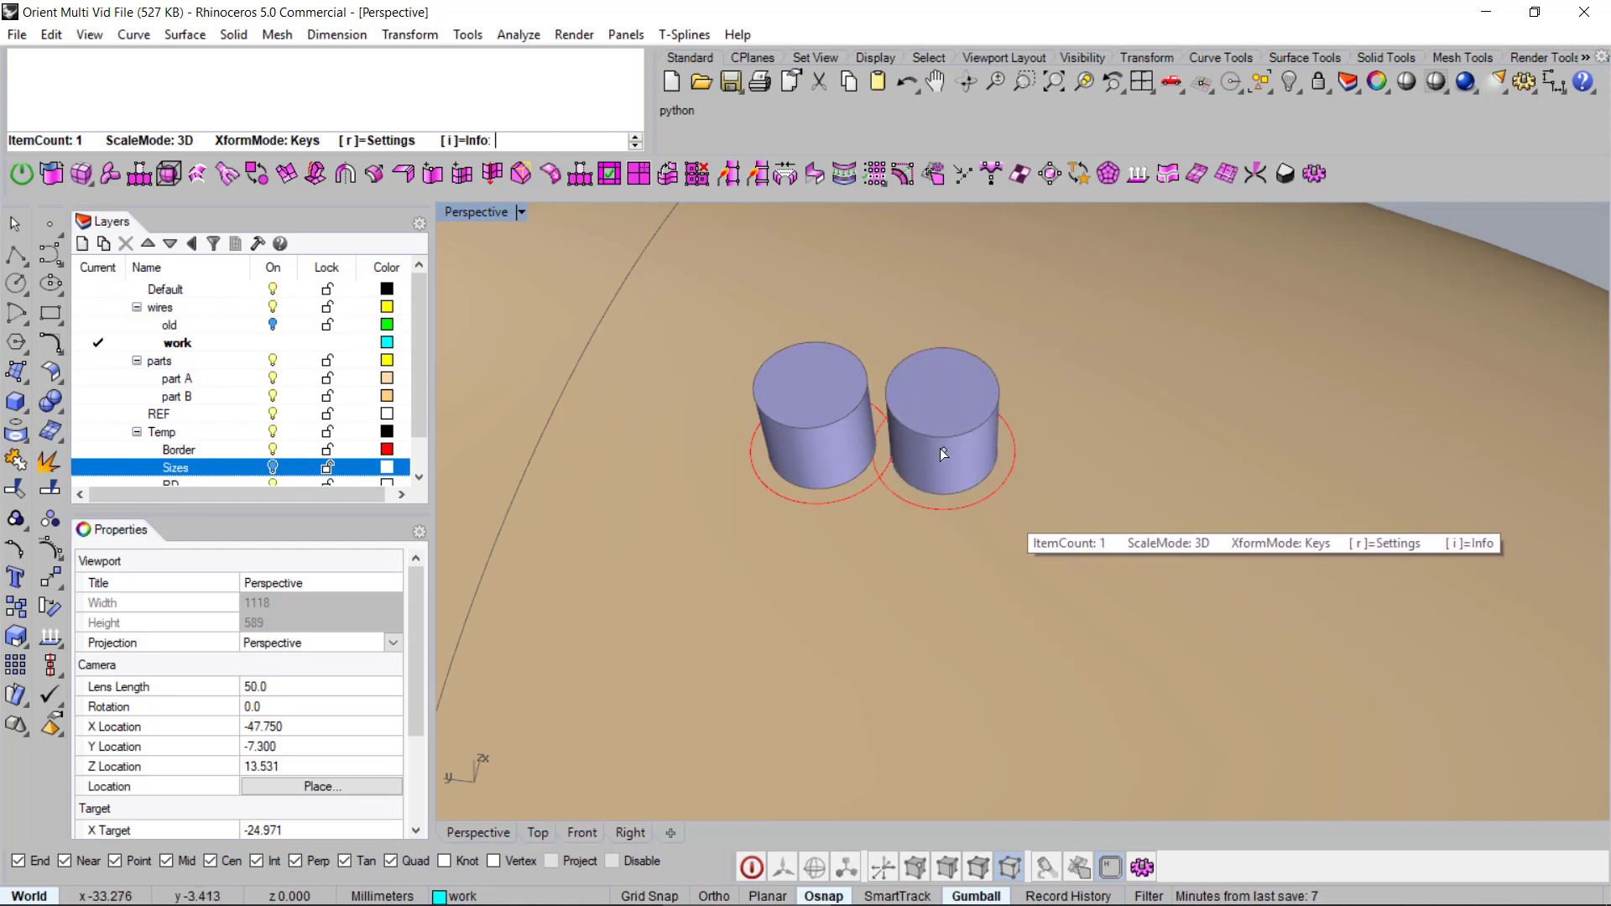
left_click(944, 440)
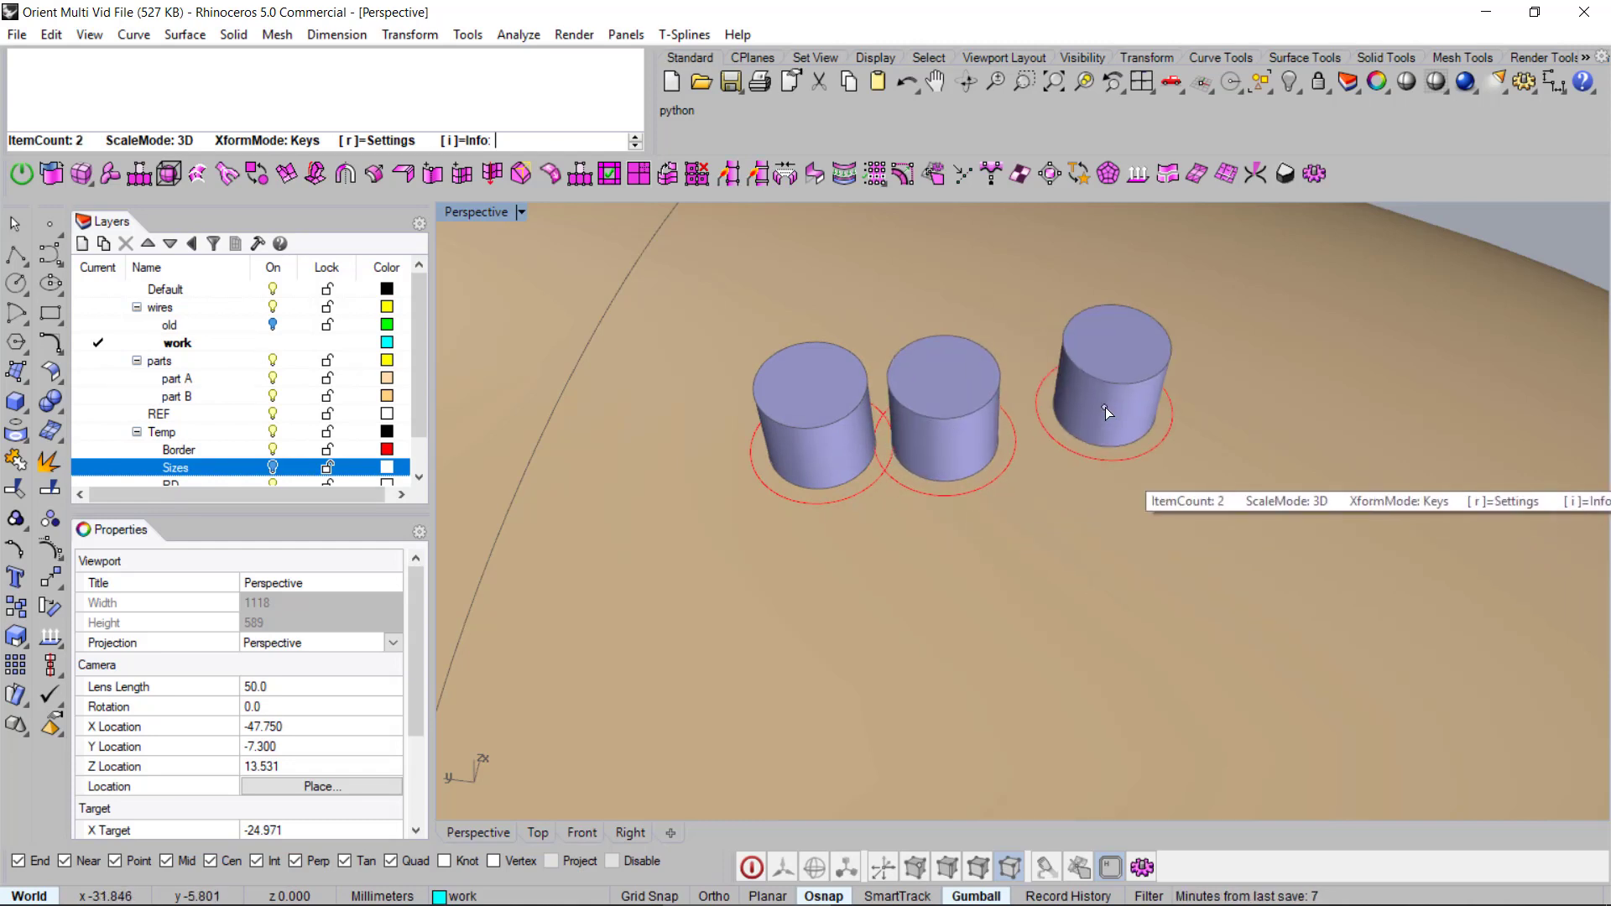
Step: Orbit around the egg to inspect its concave underside, then return to its top side
scroll(1141, 398, "down", 3)
right_click_drag(1222, 389, 1254, 385)
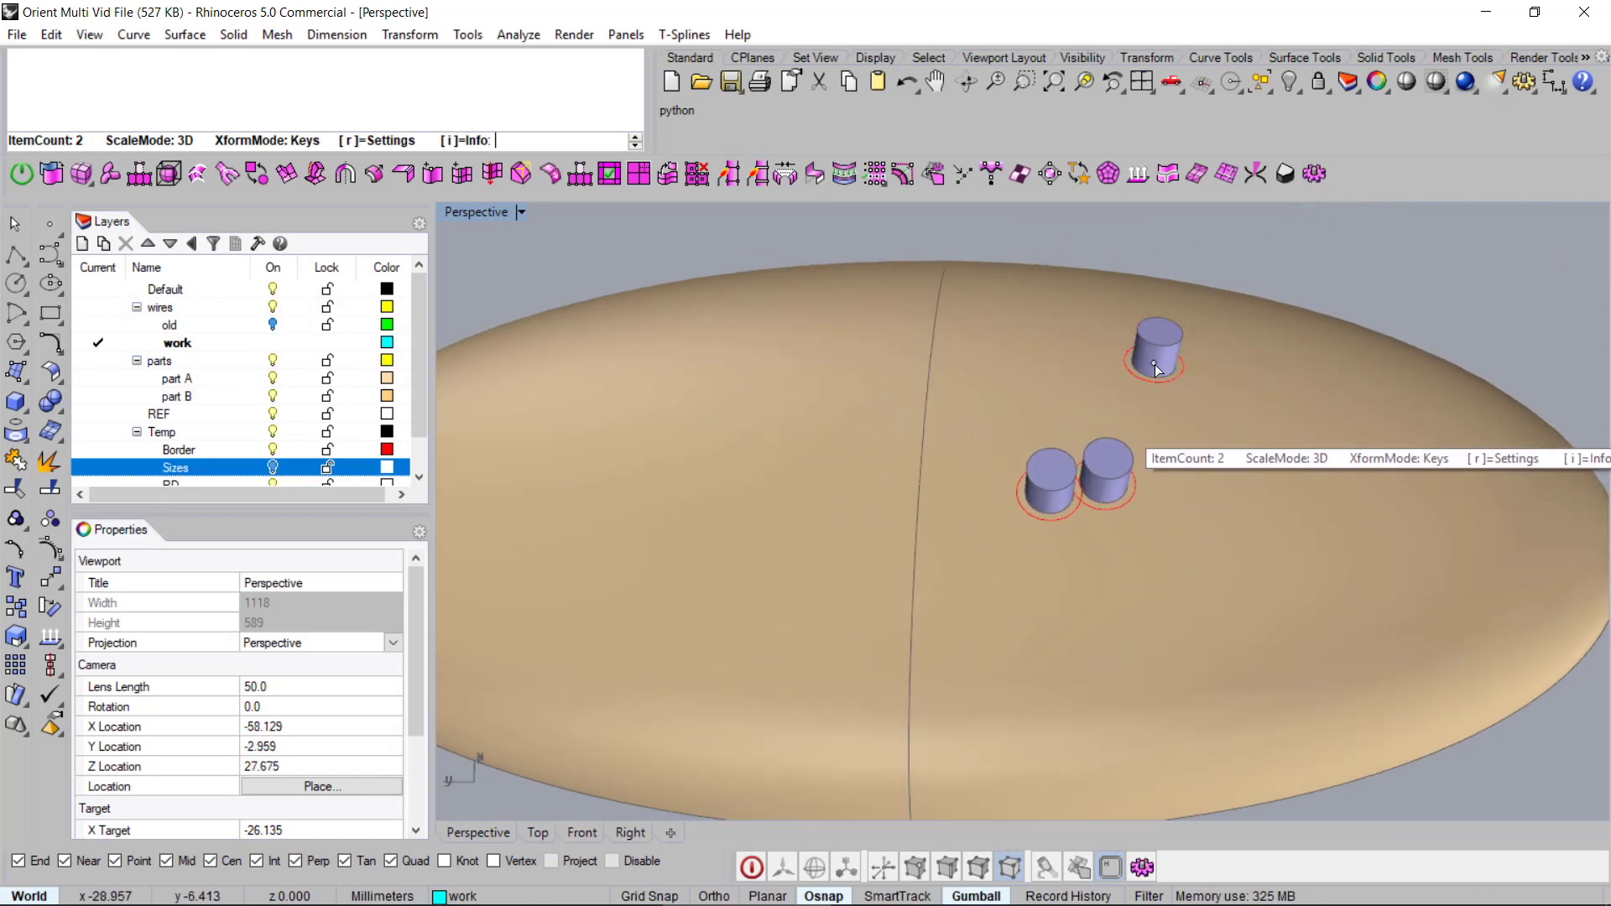
scroll(994, 455, "up", 2)
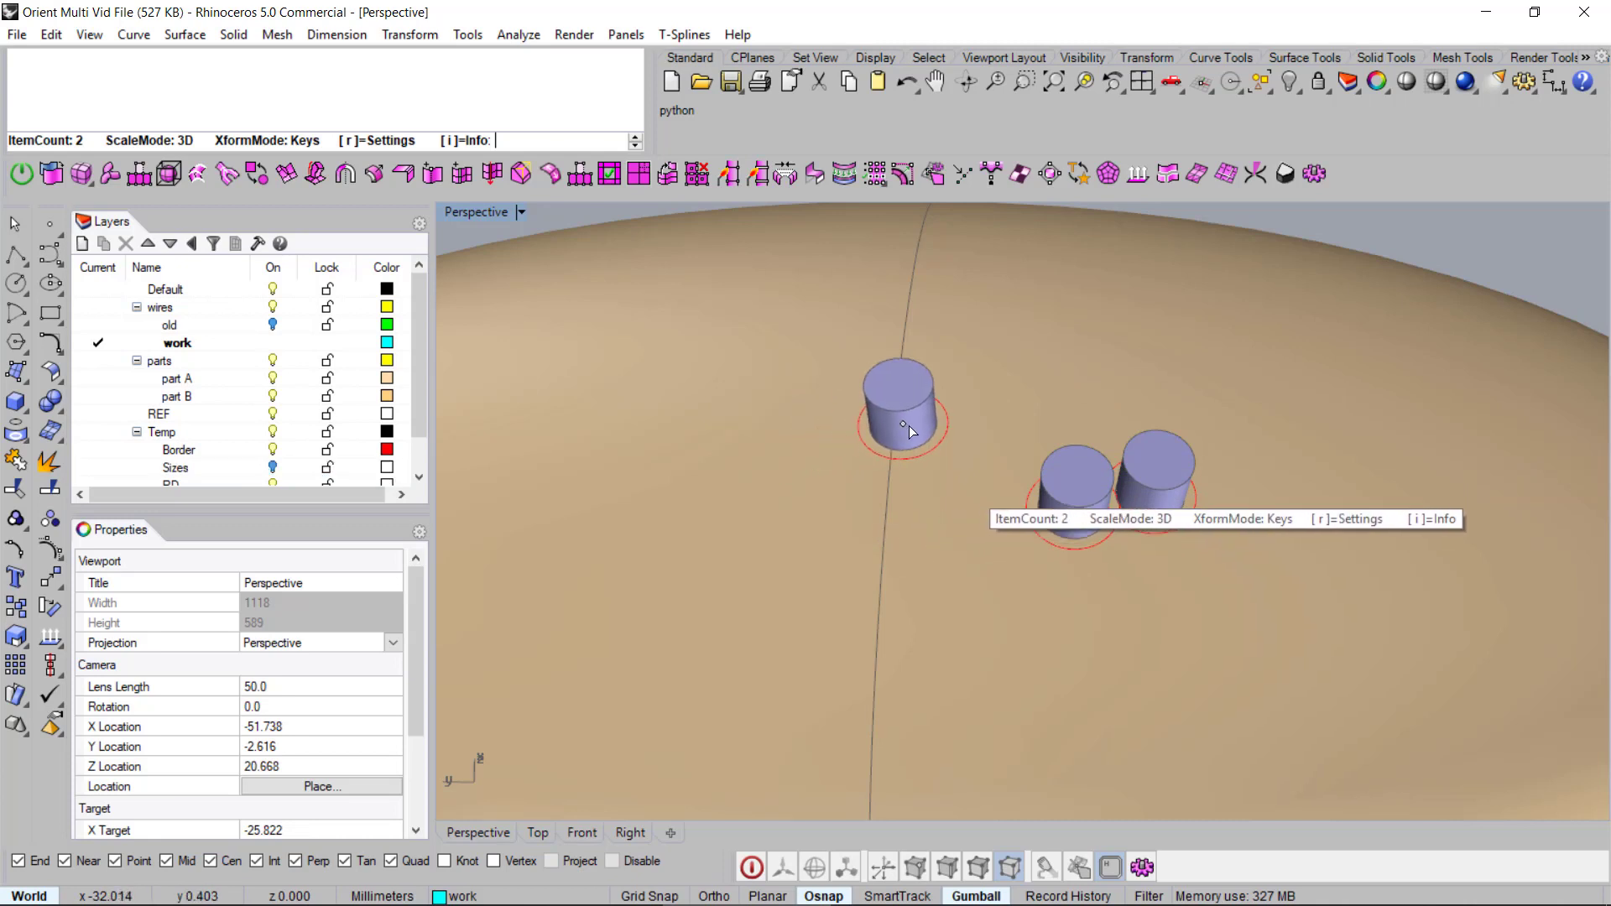
scroll(862, 570, "down", 4)
right_click_drag(863, 570, 864, 340)
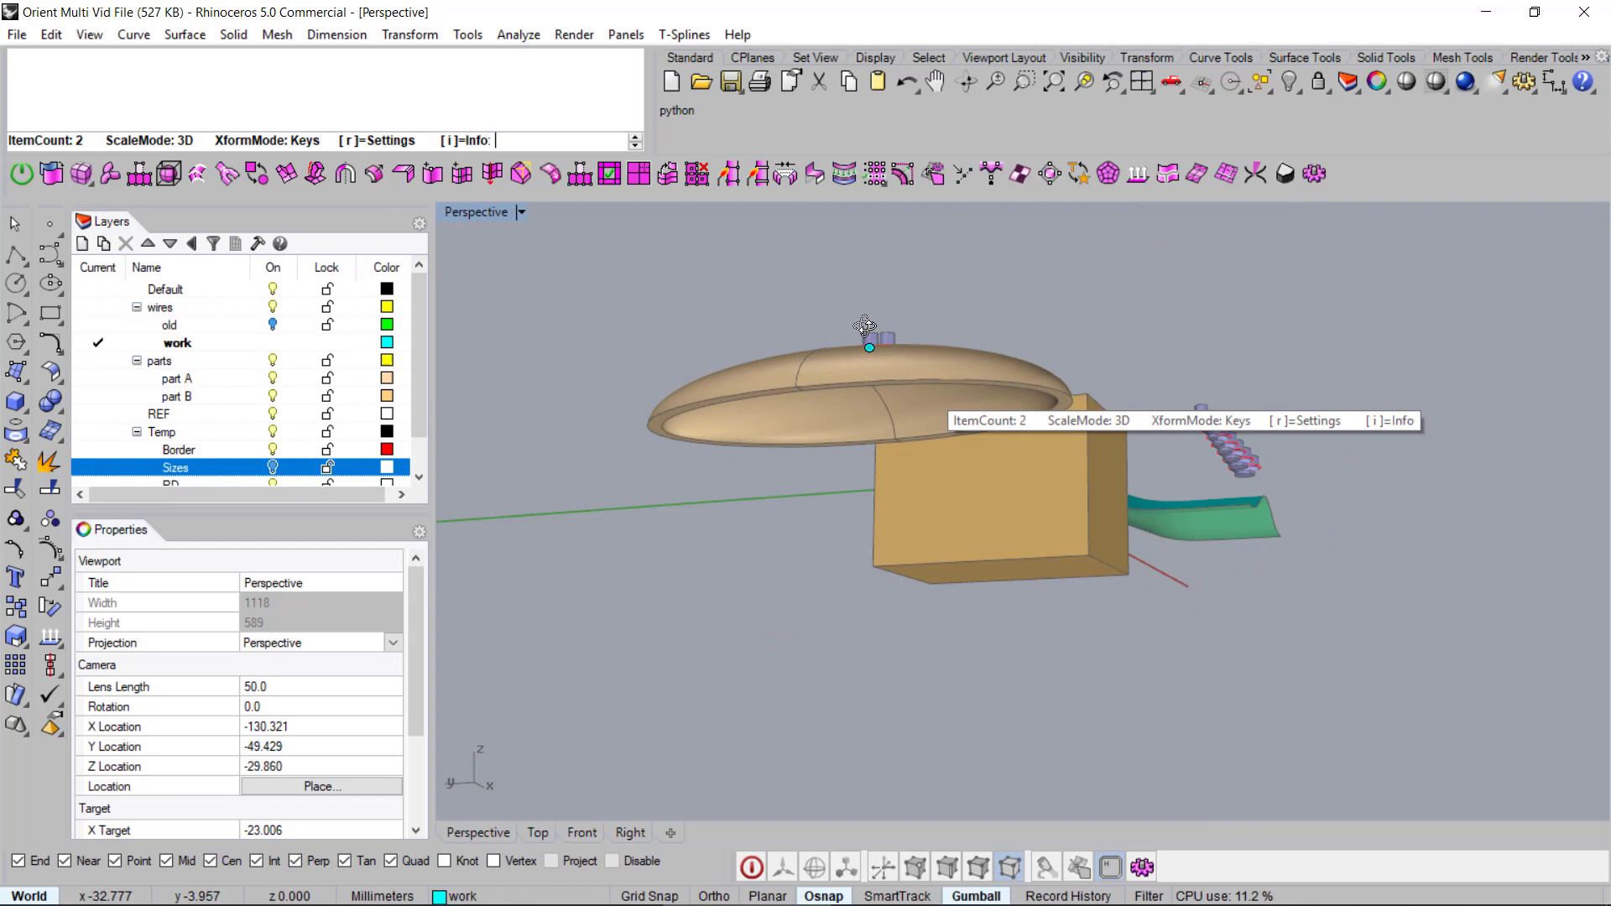
scroll(864, 346, "up", 6)
right_click_drag(792, 451, 642, 323)
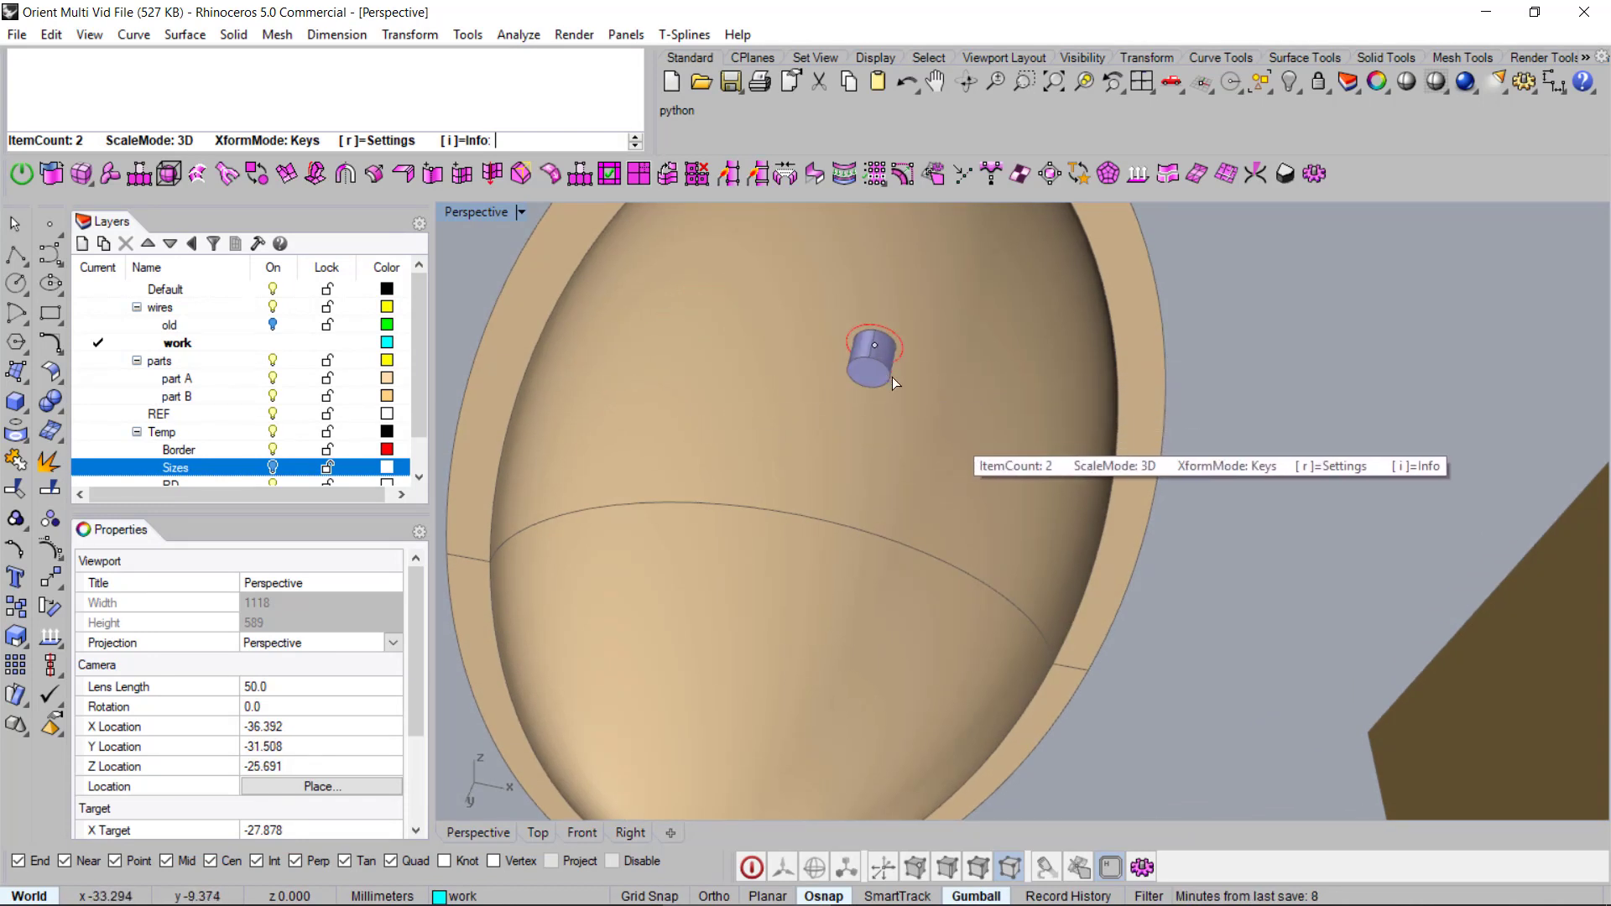
scroll(906, 390, "down", 3)
right_click_drag(896, 354, 1059, 683)
Step: Add two more cutter copies clustered beside the others on the egg (ItemCount 4)
scroll(977, 453, "up", 3)
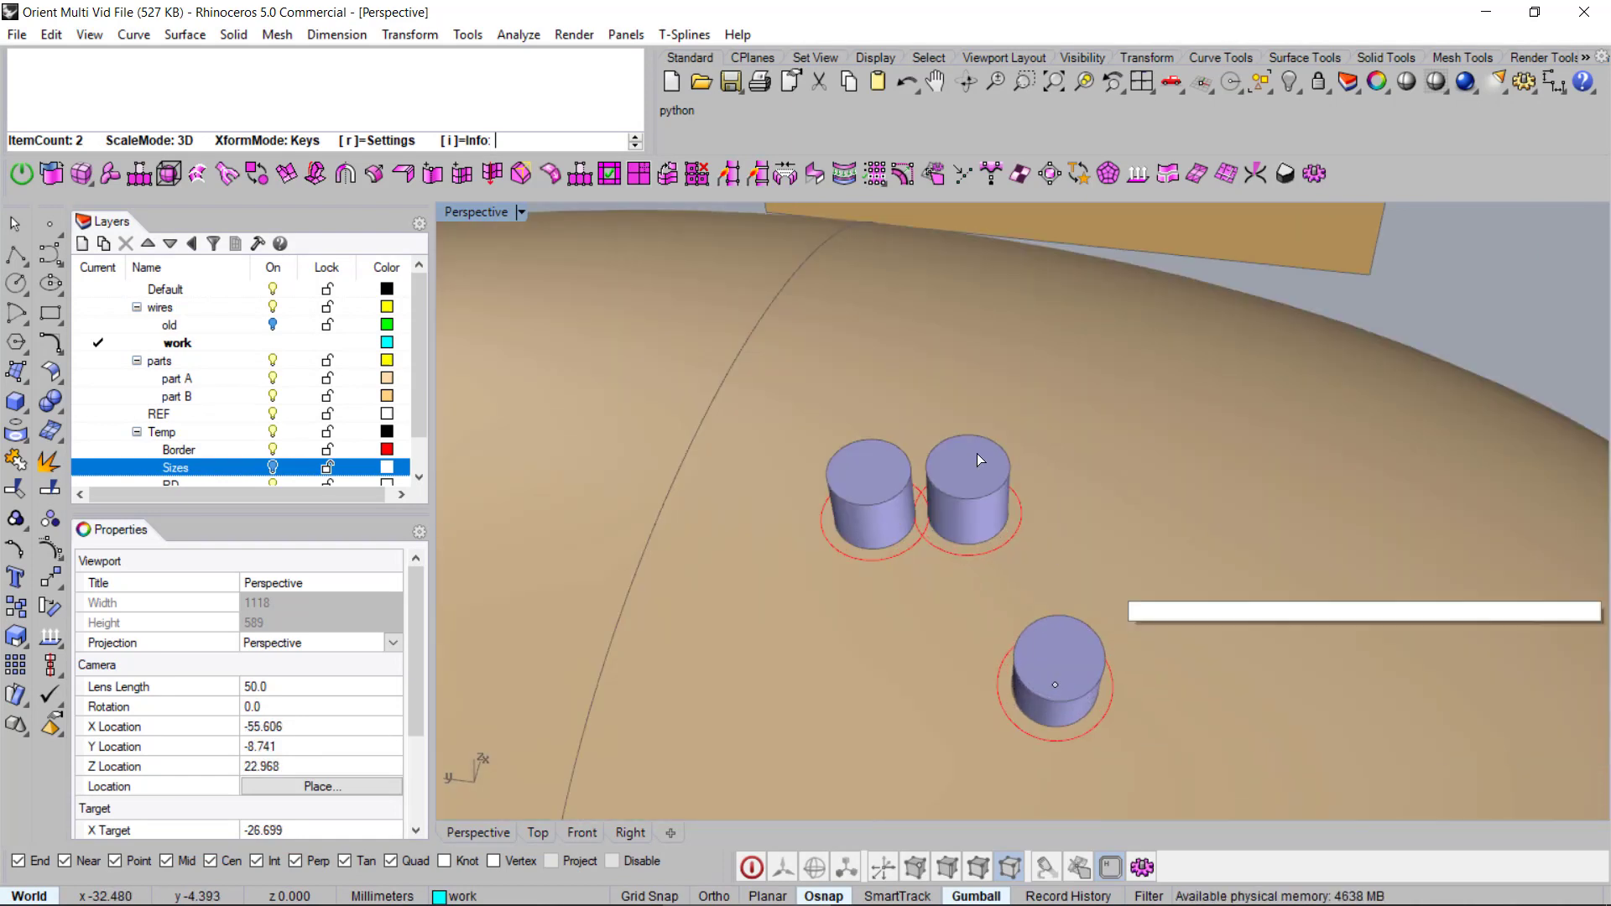
scroll(968, 411, "down", 2)
right_click_drag(969, 410, 994, 619)
scroll(994, 612, "up", 4)
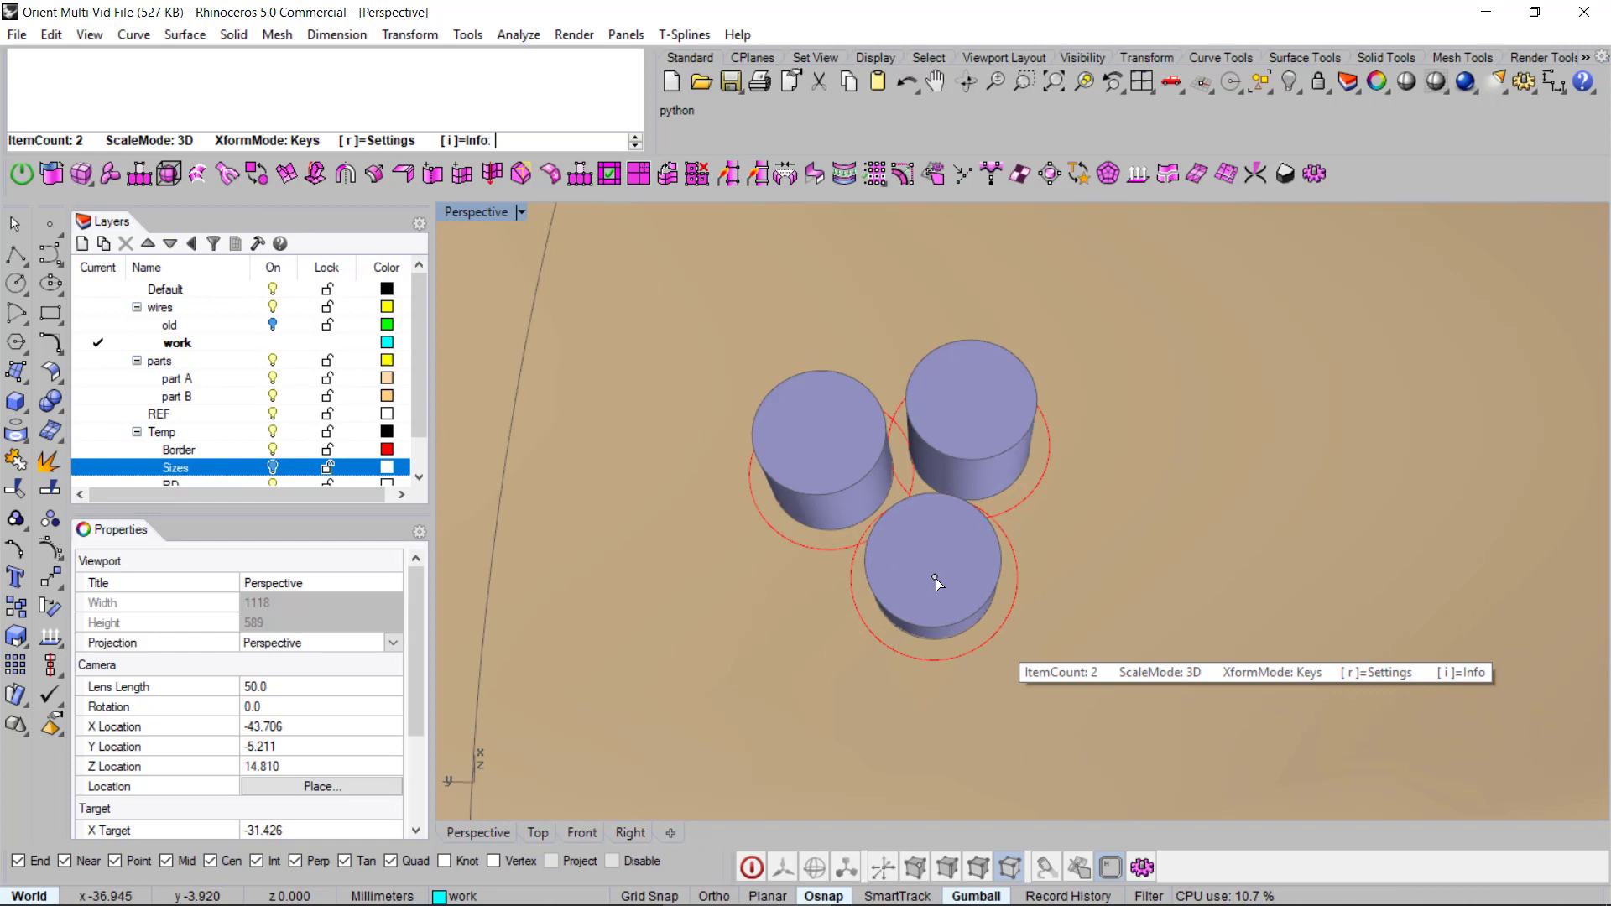
left_click(934, 577)
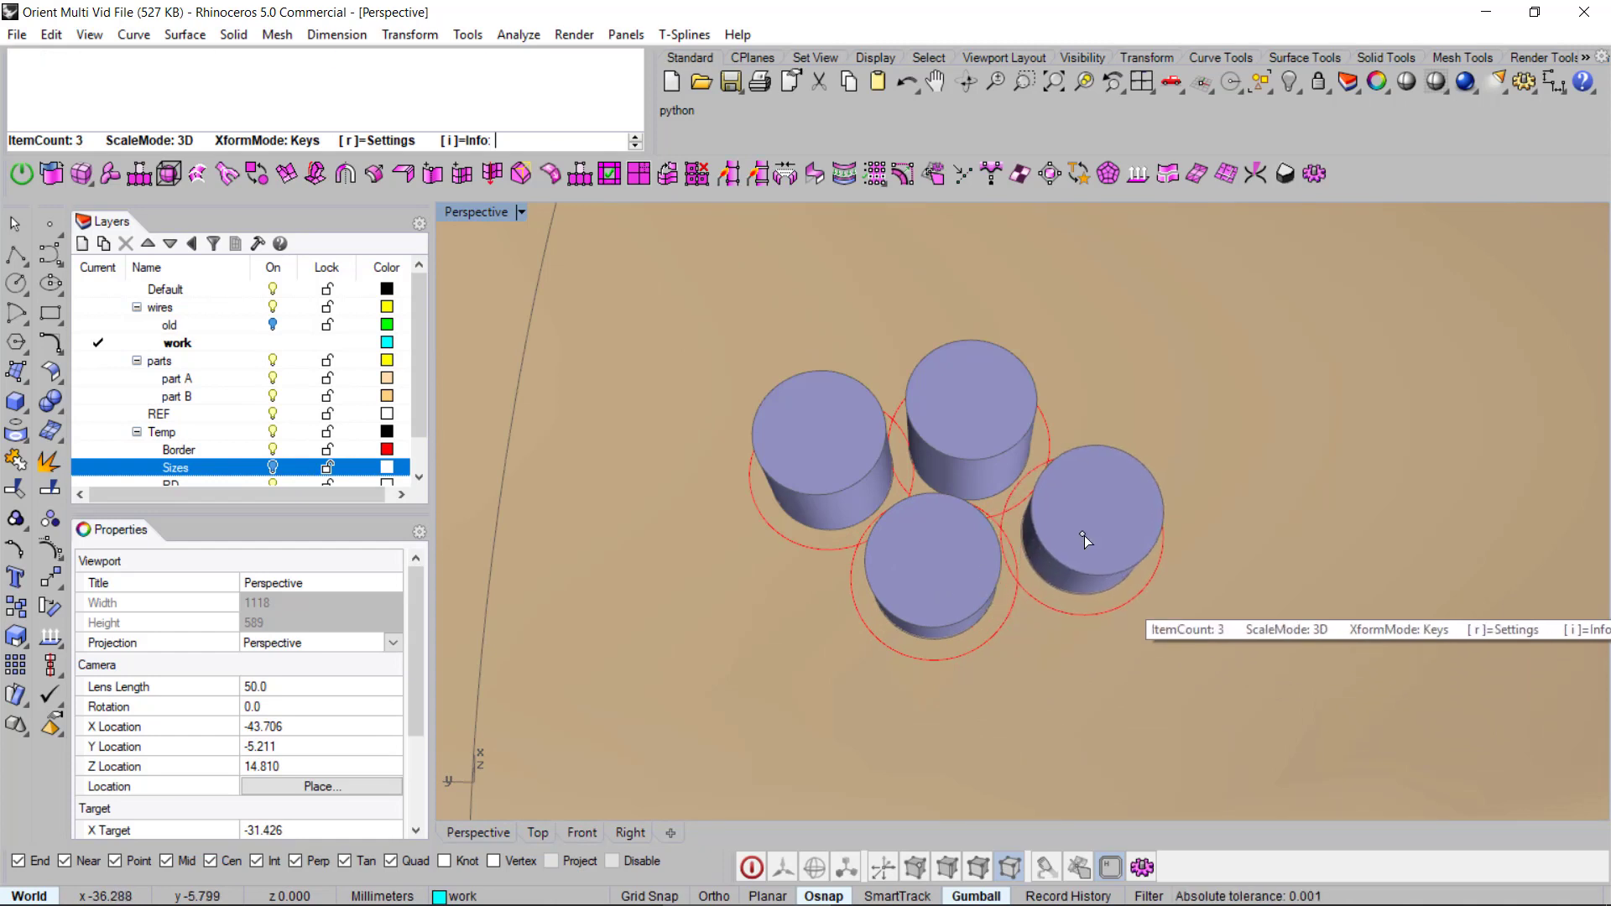
left_click(1084, 535)
right_click_drag(1198, 364, 1070, 426)
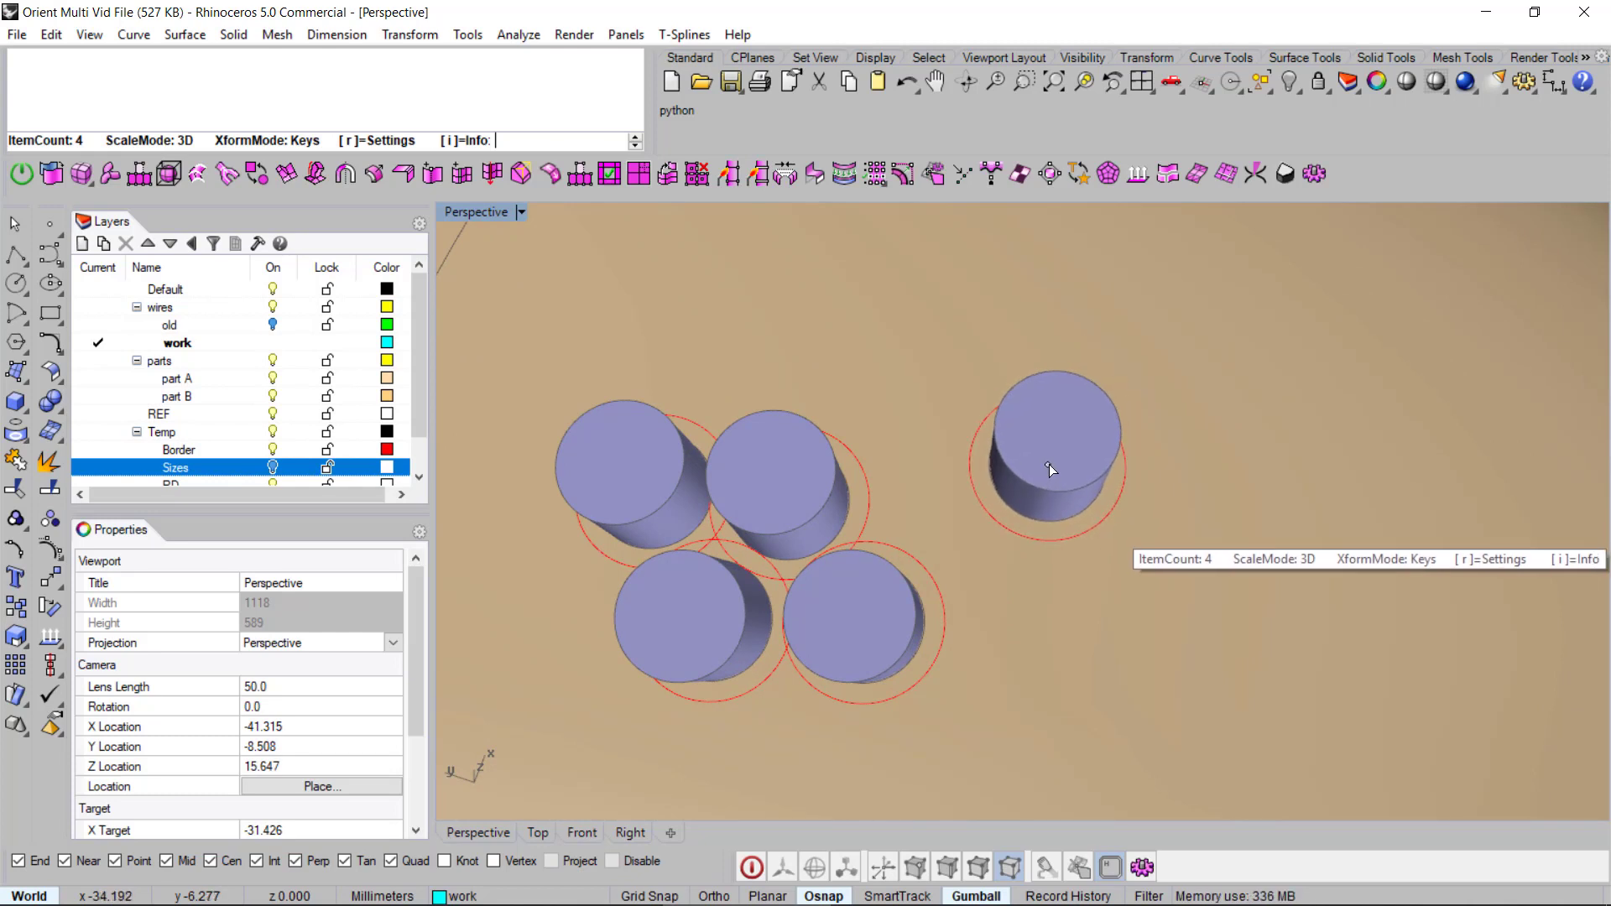
Step: Scale the next cutter preview down and up with the arrow keys until it is large
right_click_drag(1049, 465, 1054, 463)
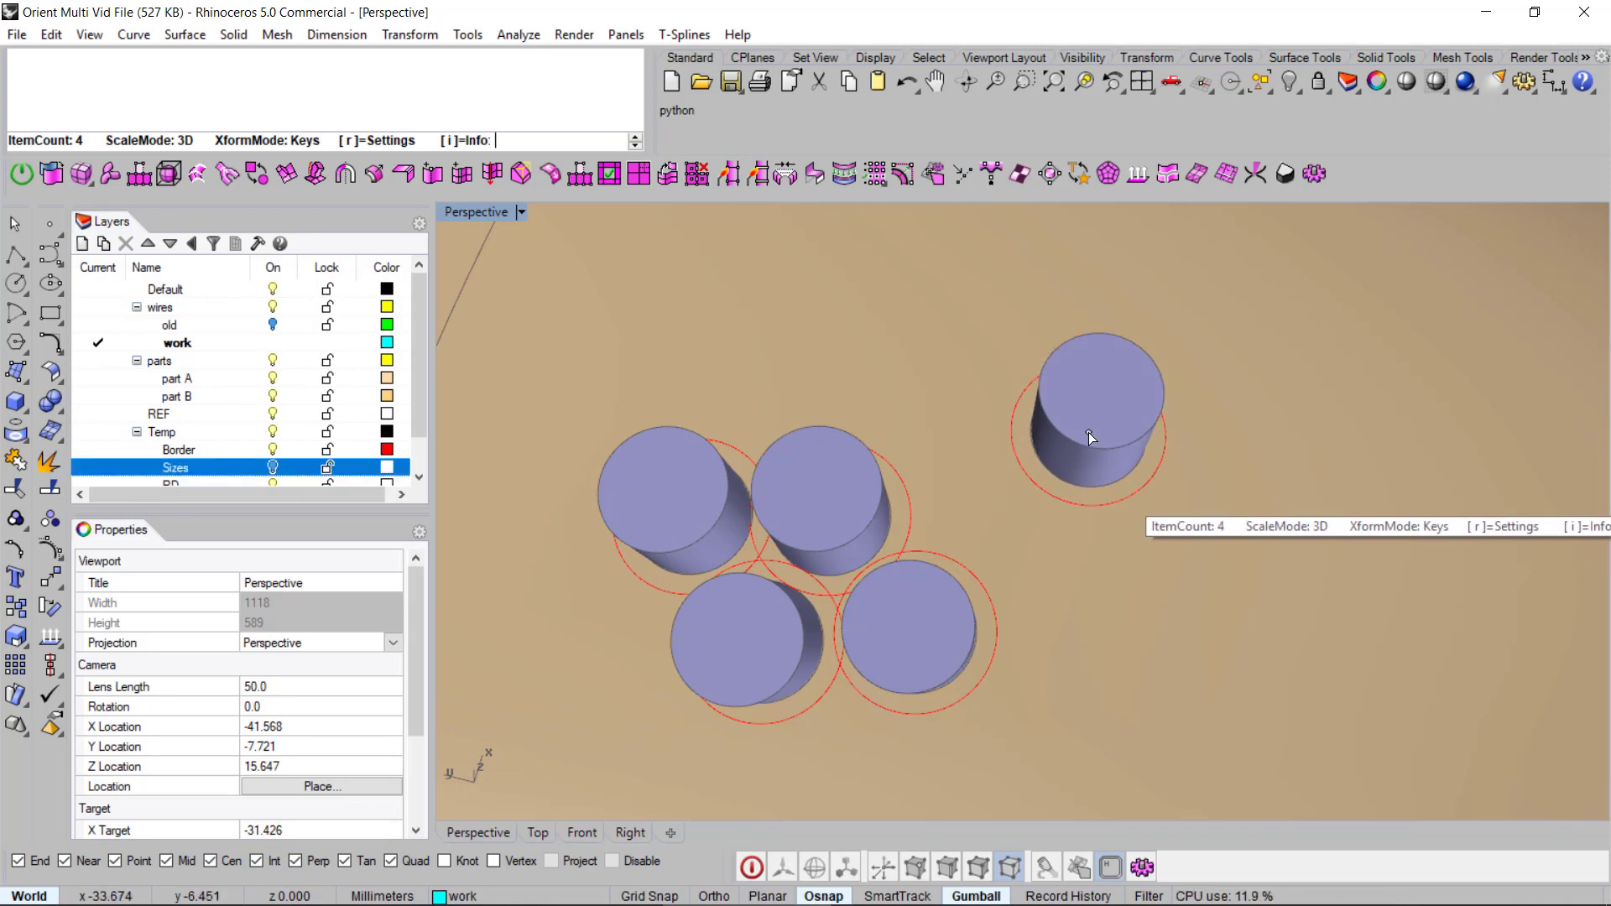
key("Up")
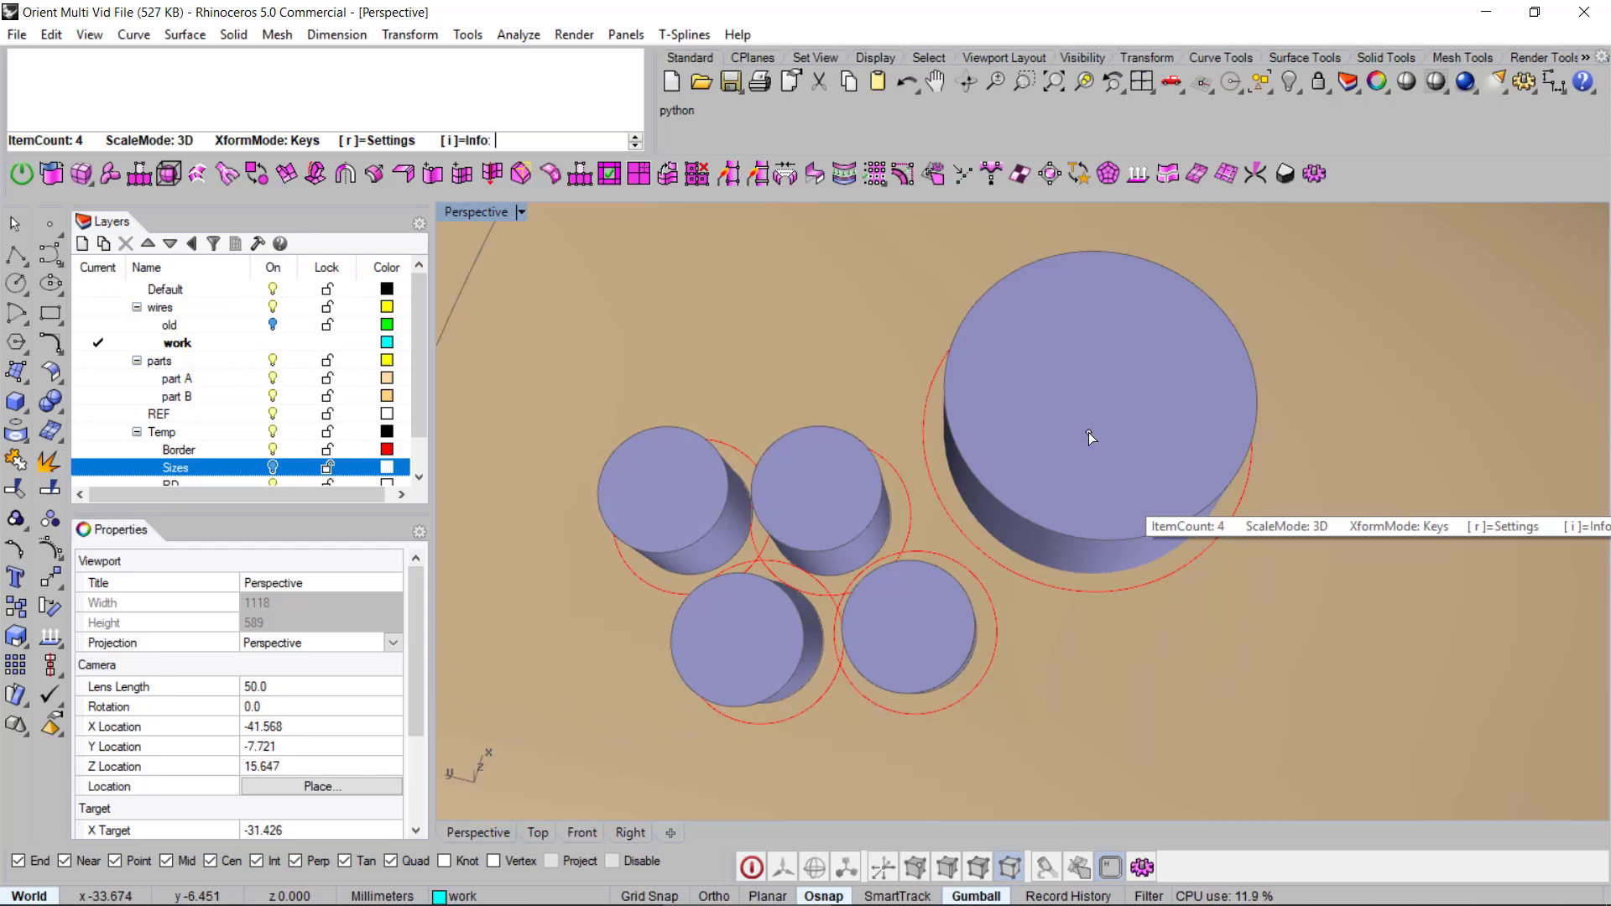
scroll(1088, 432, "down", 2)
key("Down")
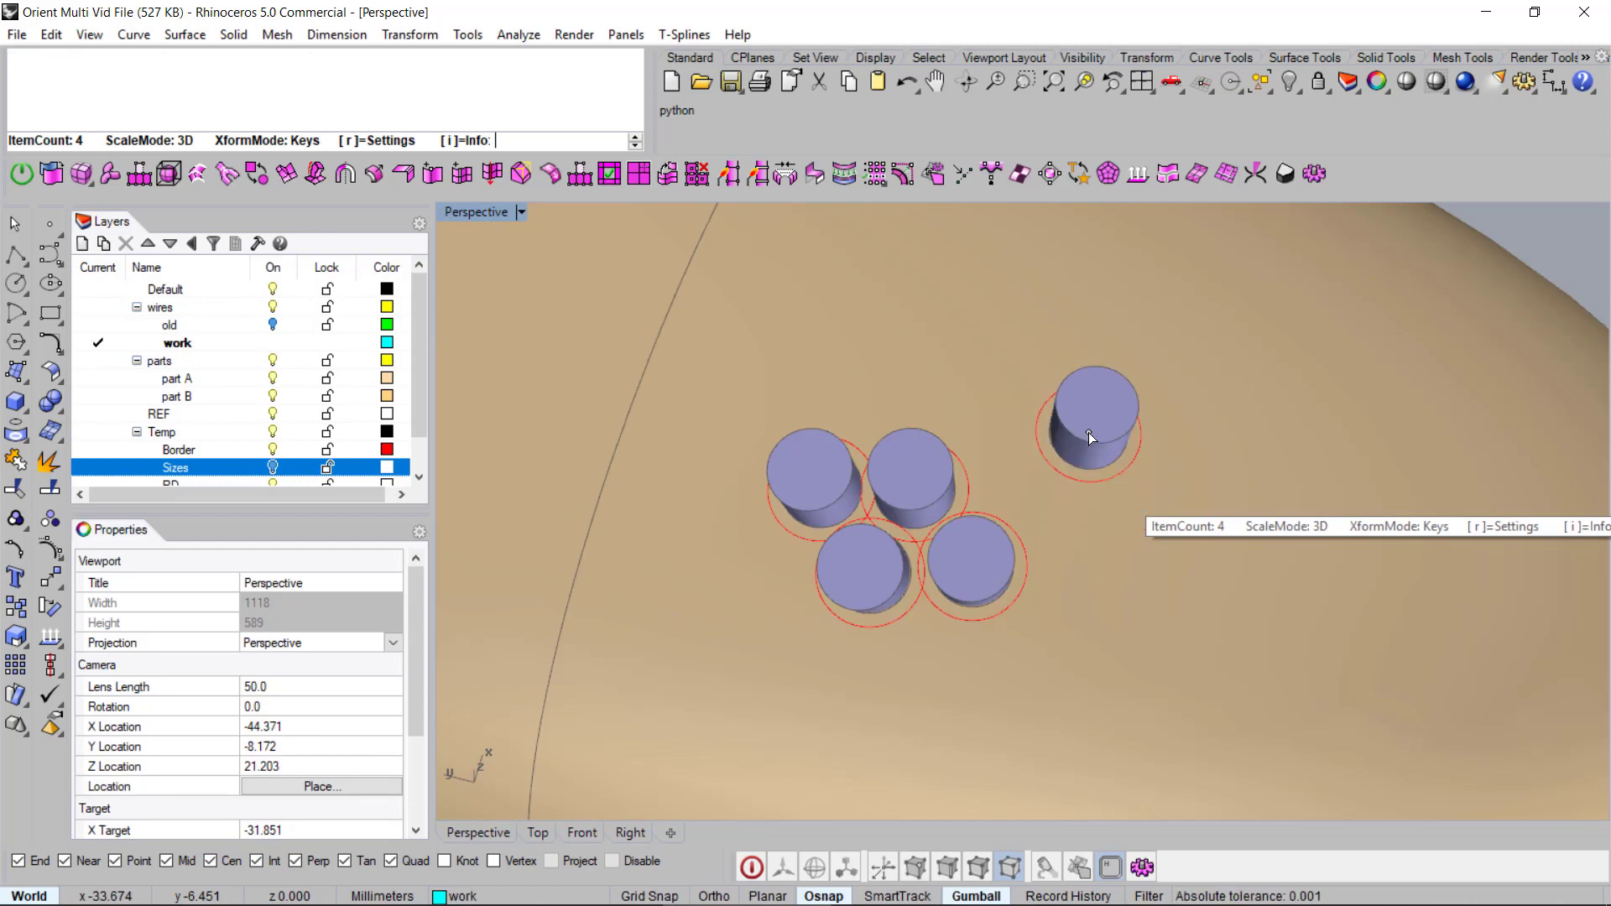
key("Down")
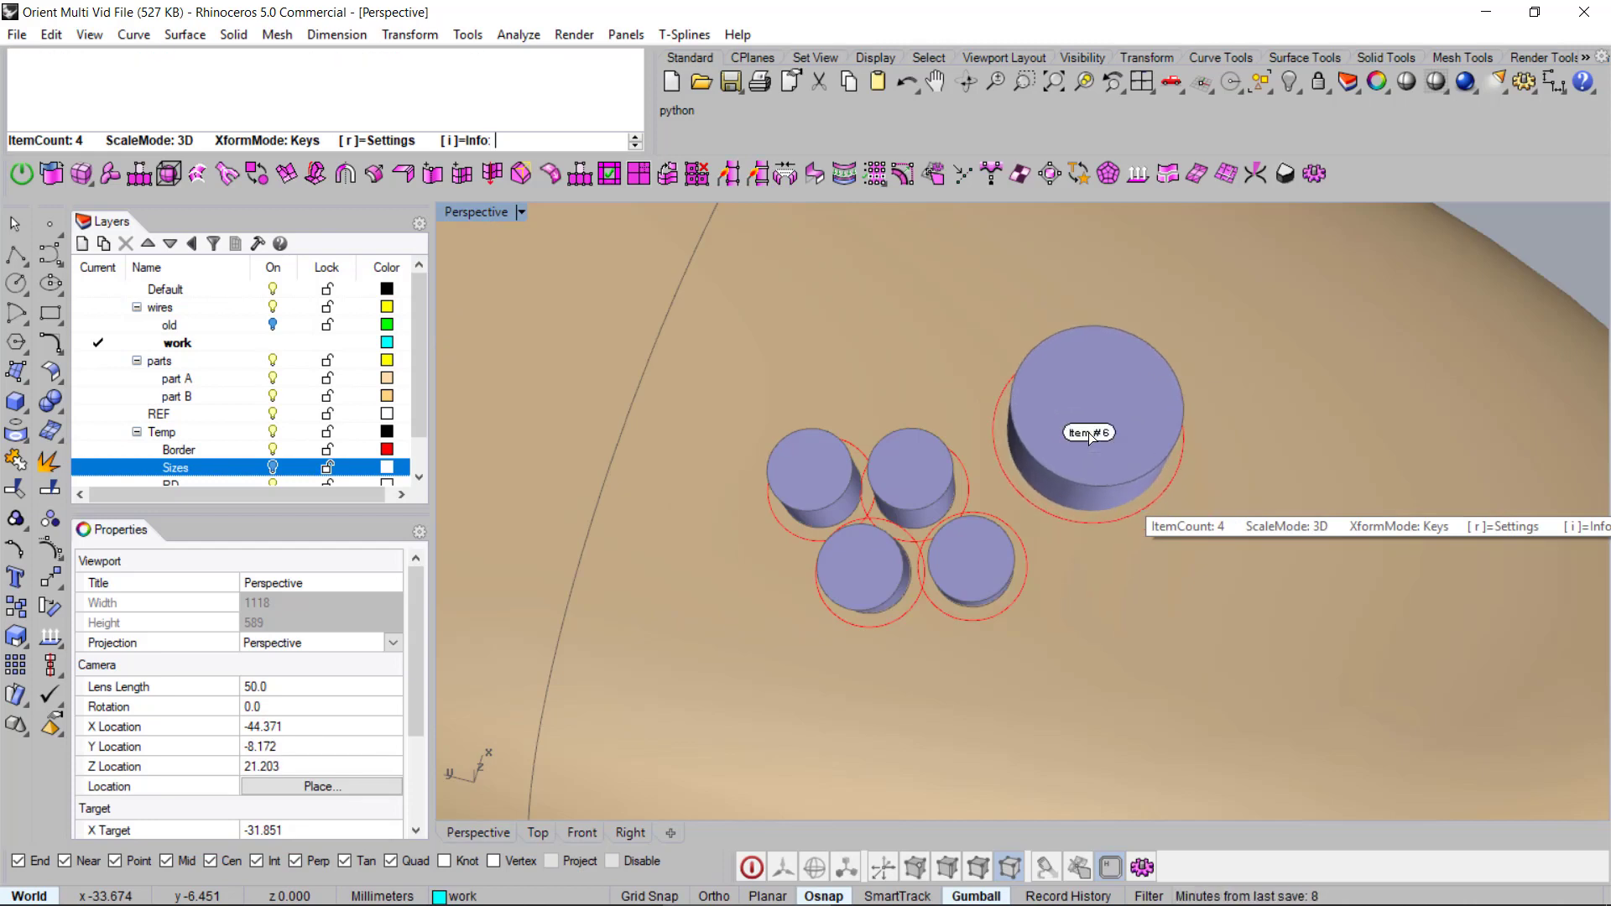
scroll(1089, 431, "down", 5)
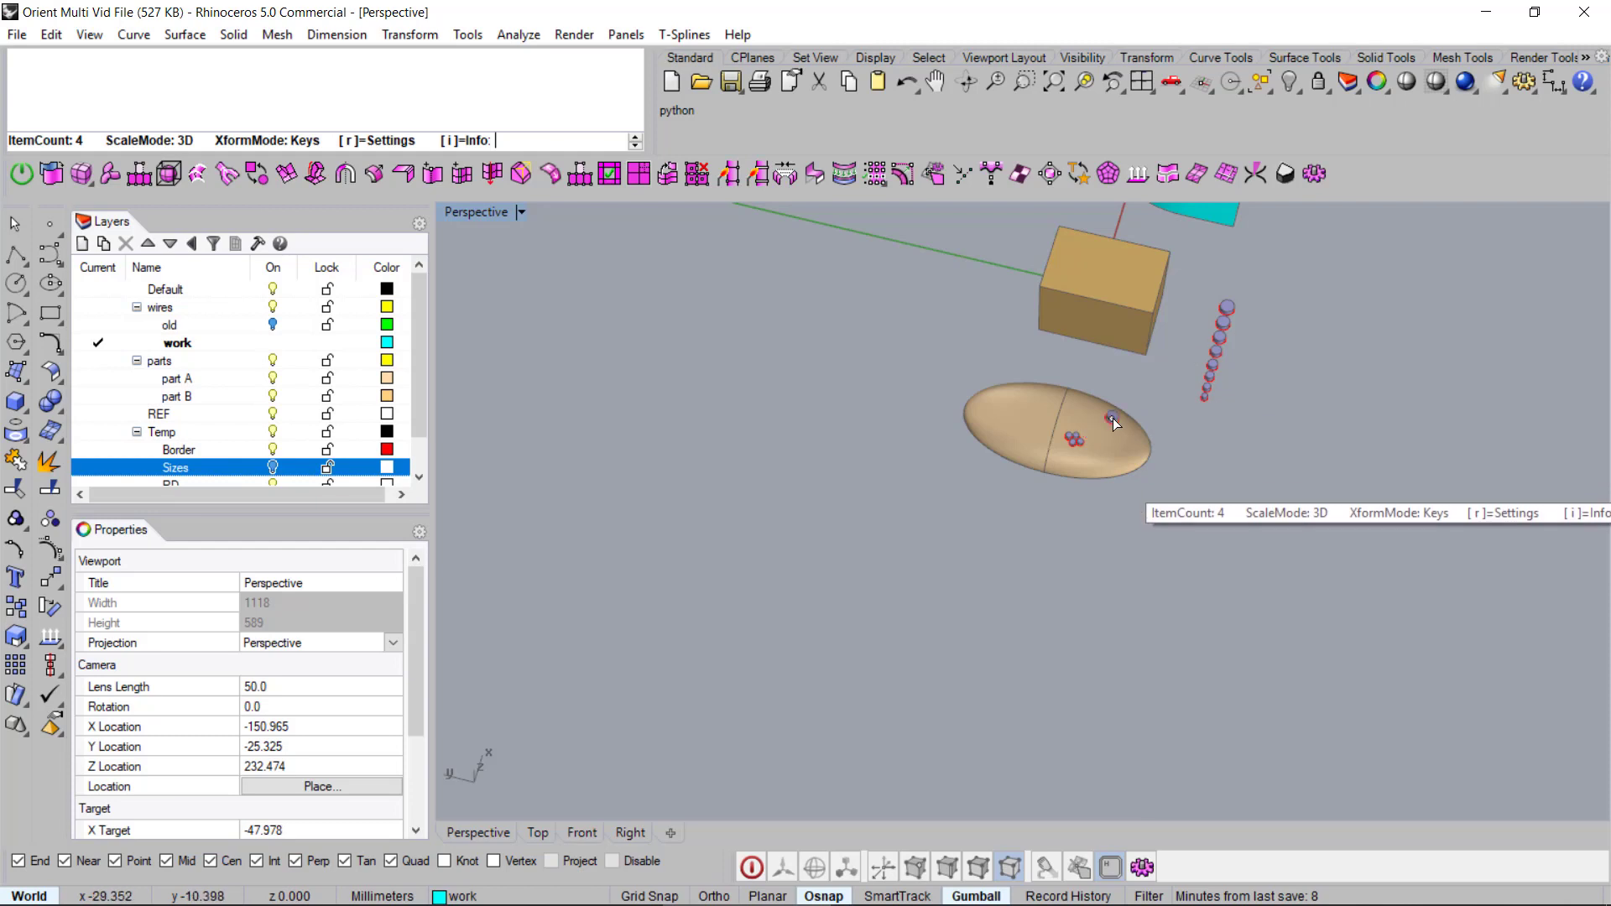
scroll(1063, 443, "up", 5)
key("Down")
key("Down")
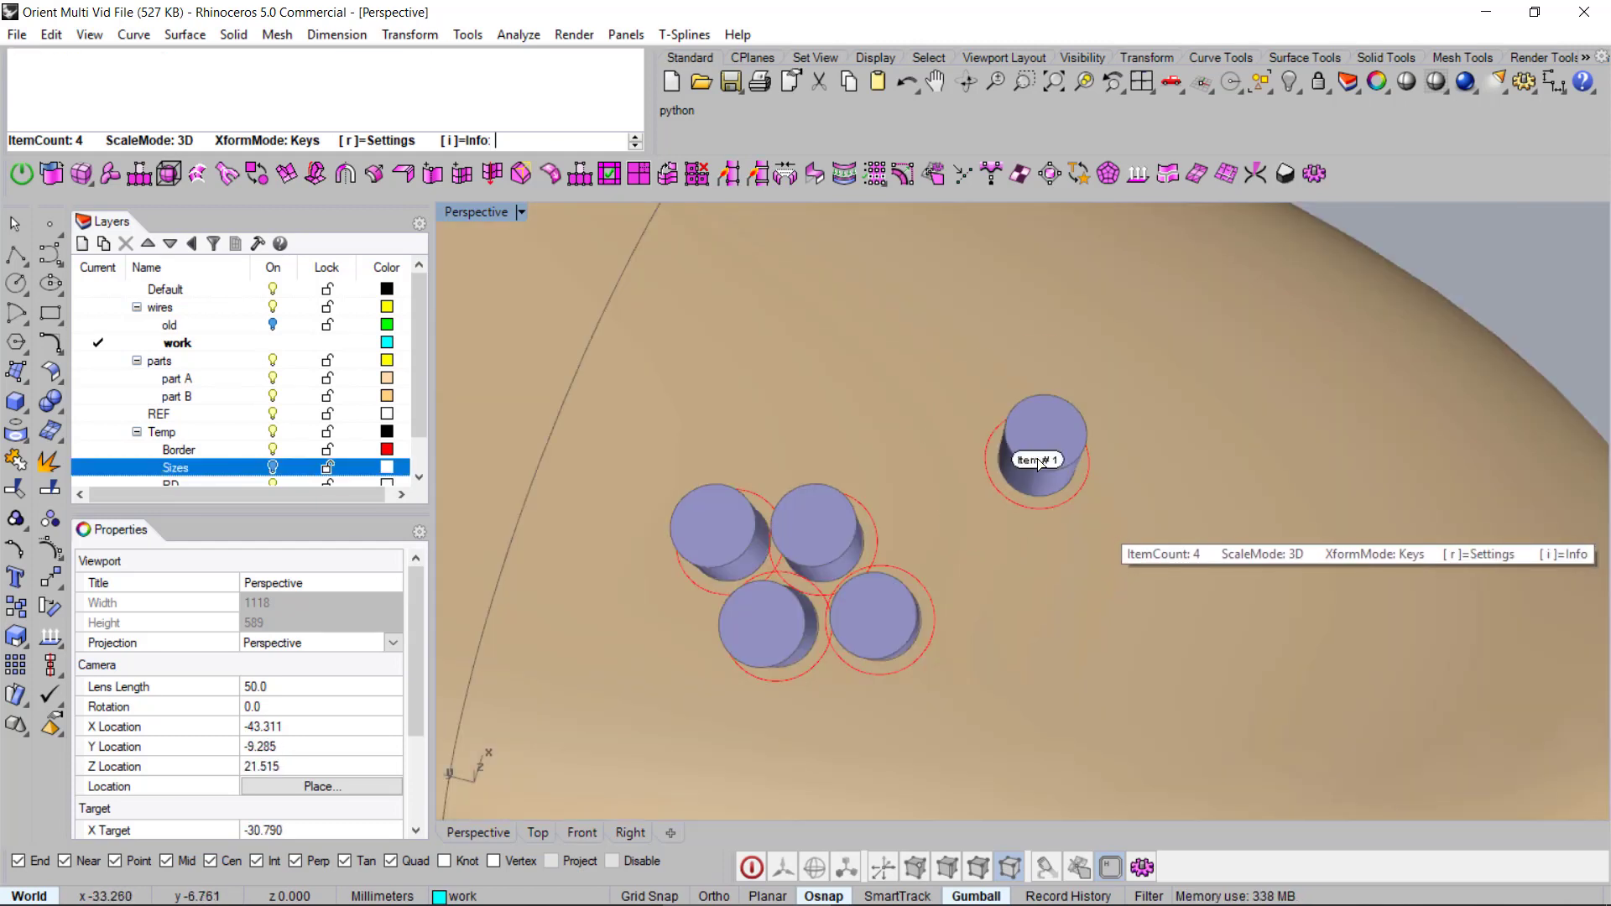
key("Up")
key("Up")
key("Up")
key("Up")
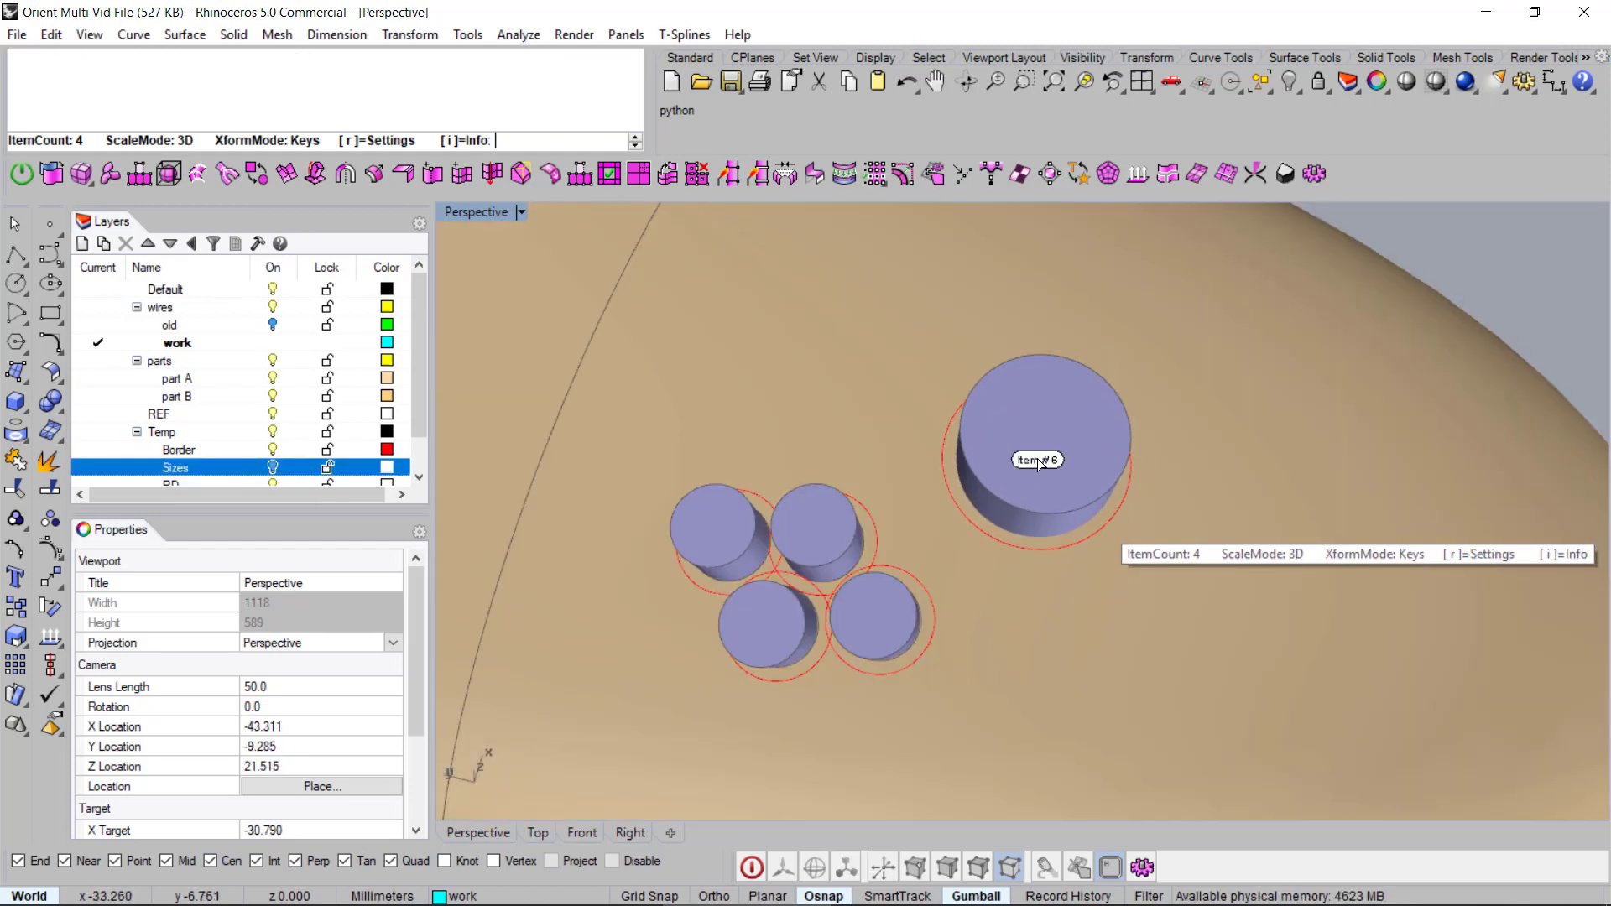
key("Up")
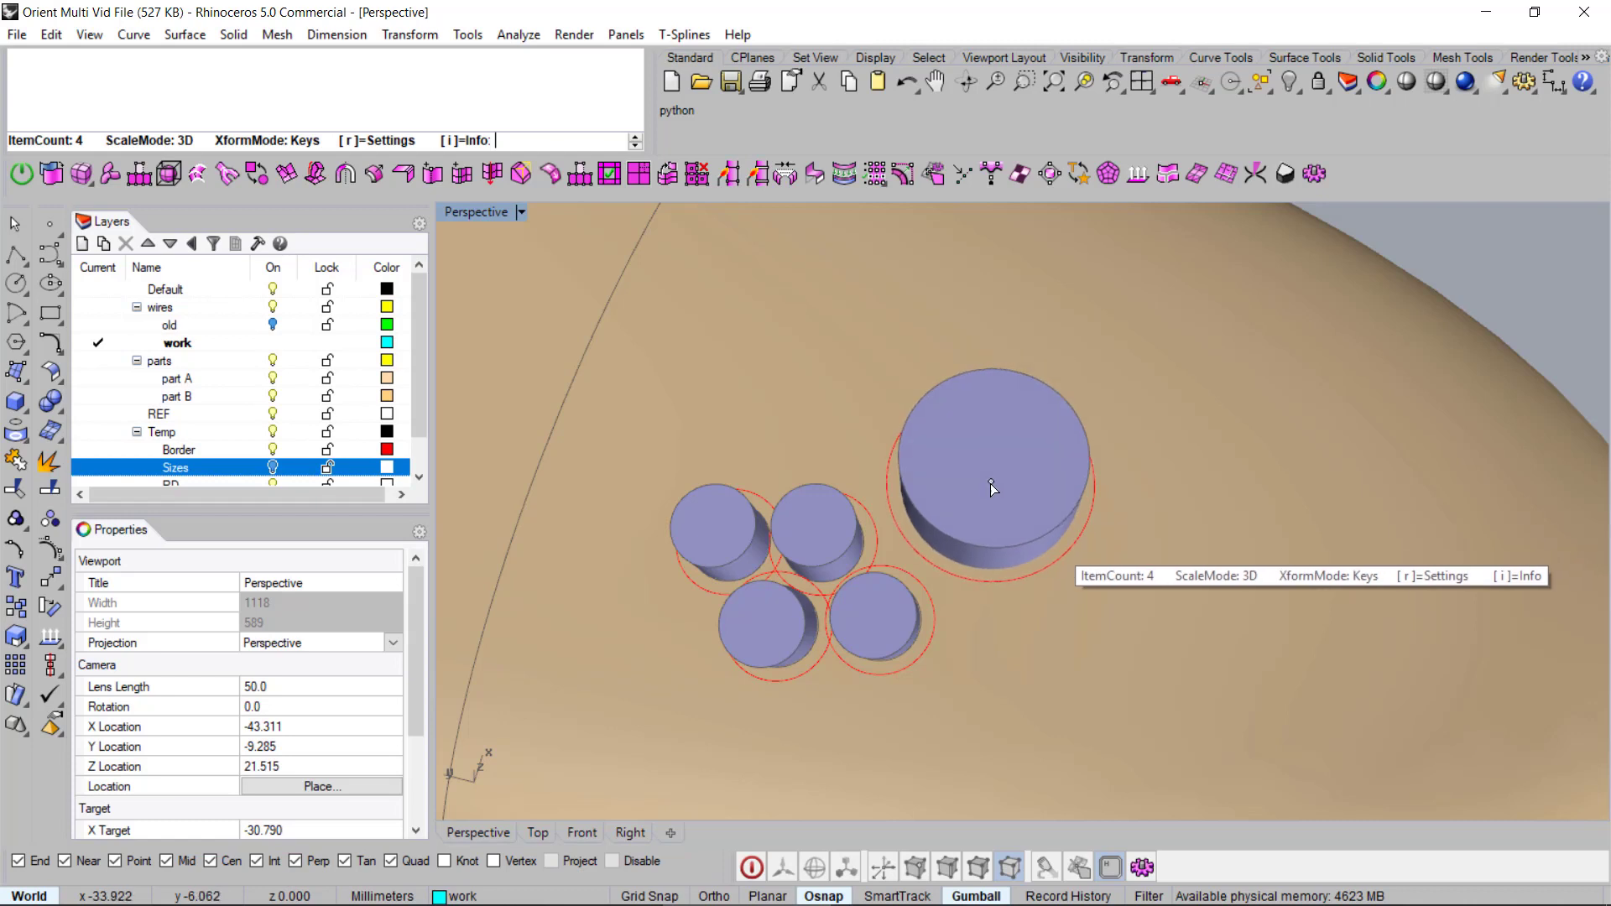
Step: Place two large cutters on the egg beside the small ones and orbit to check them
left_click(973, 500)
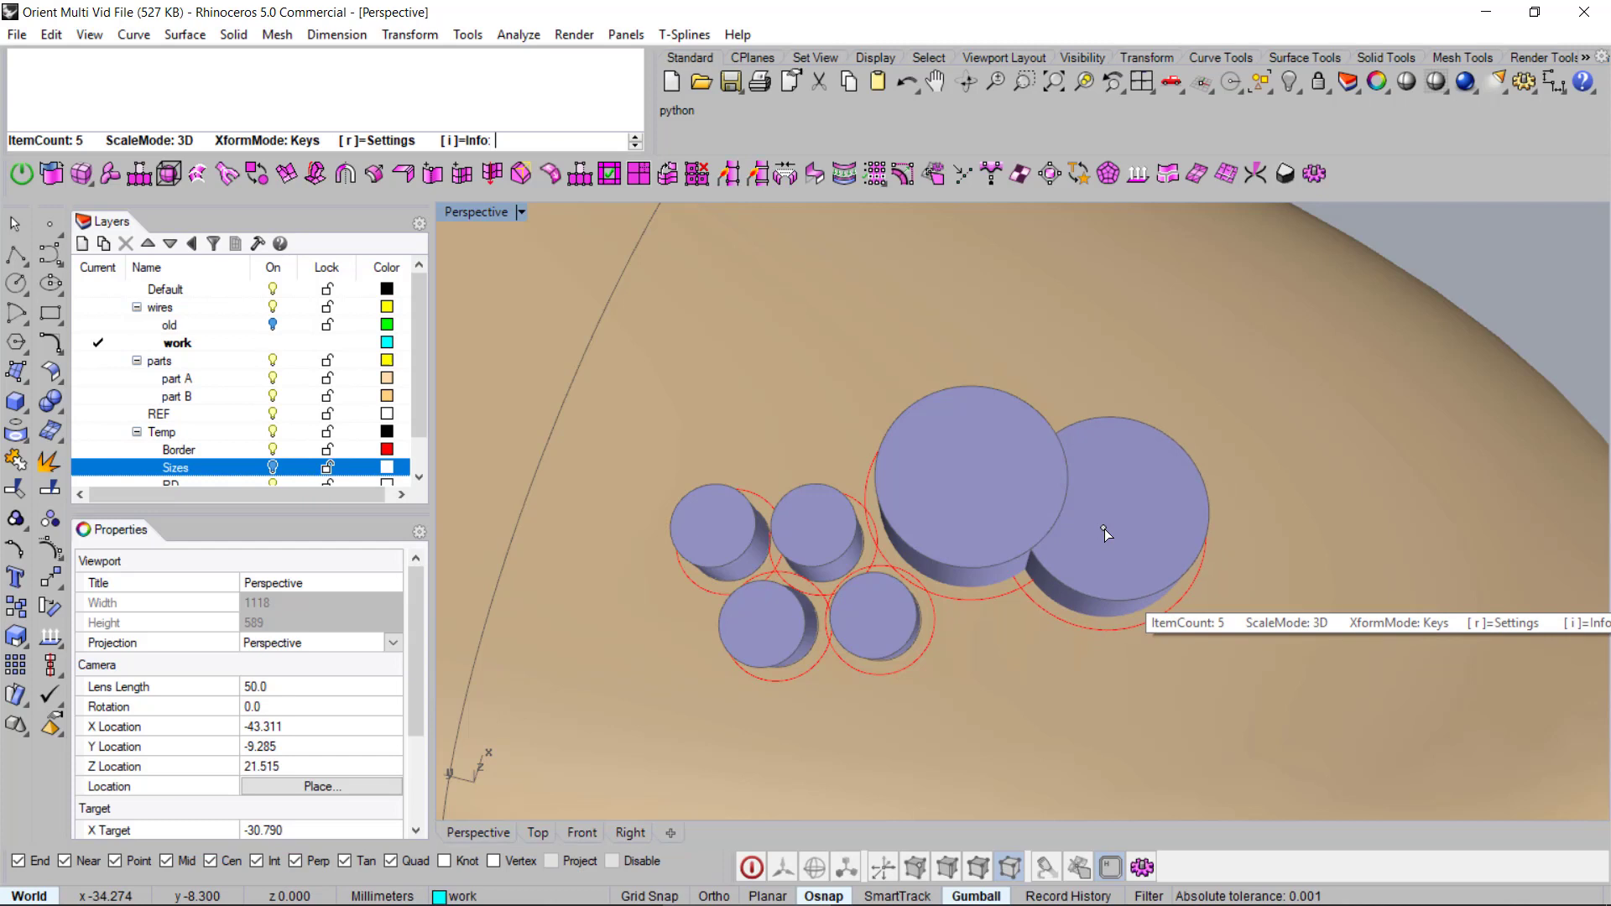
left_click(1104, 529)
right_click_drag(1184, 365, 1094, 369)
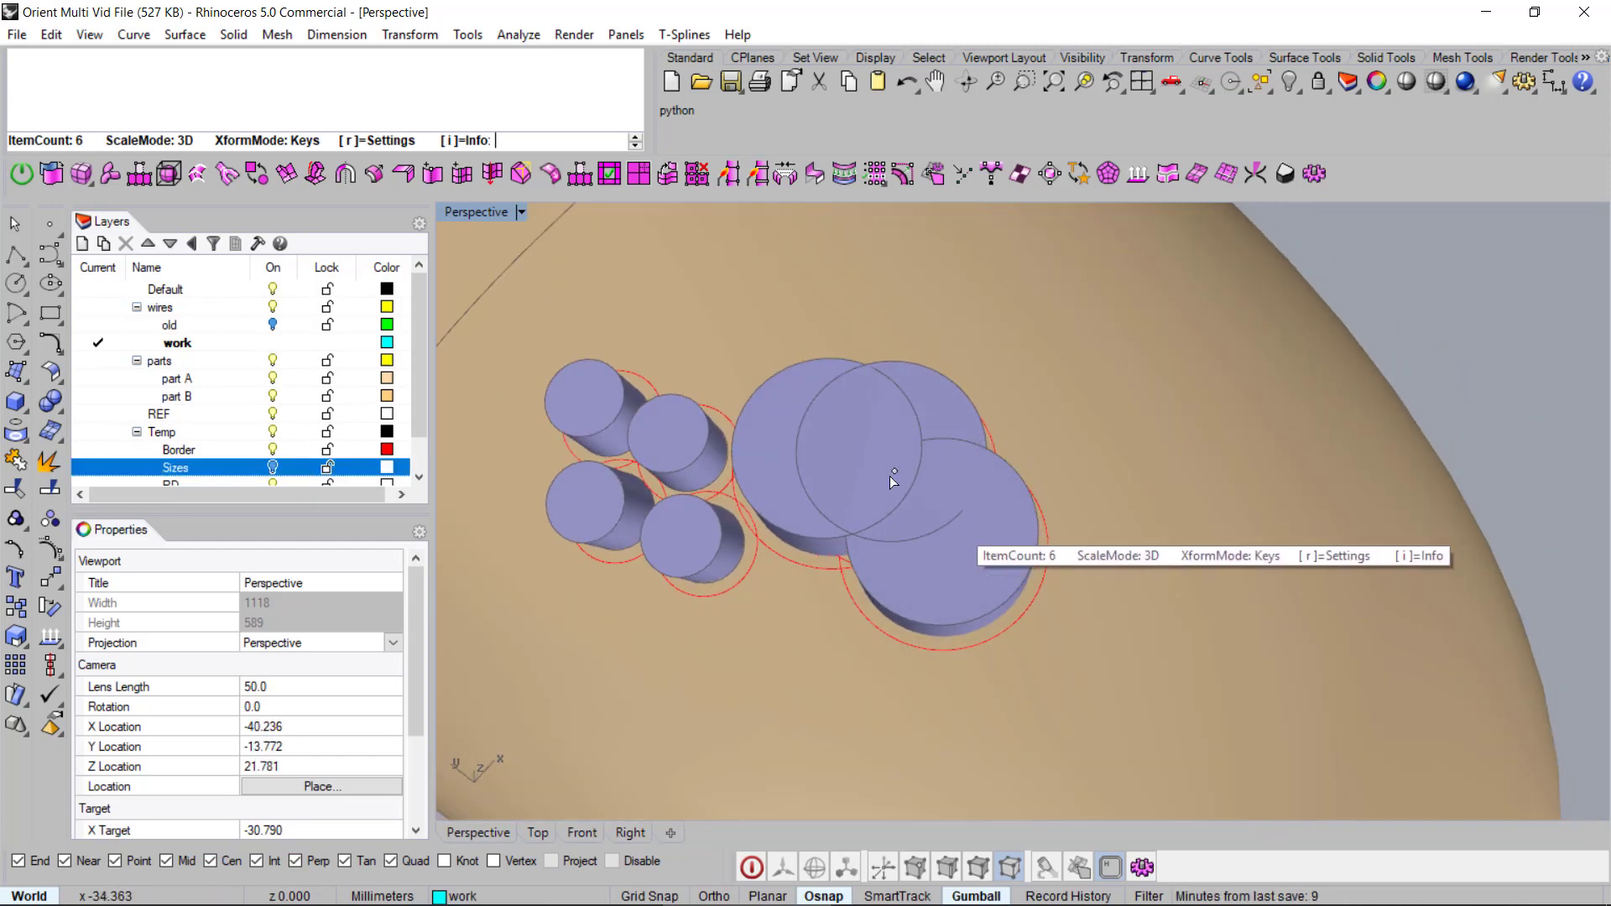
right_click_drag(1102, 385, 970, 448)
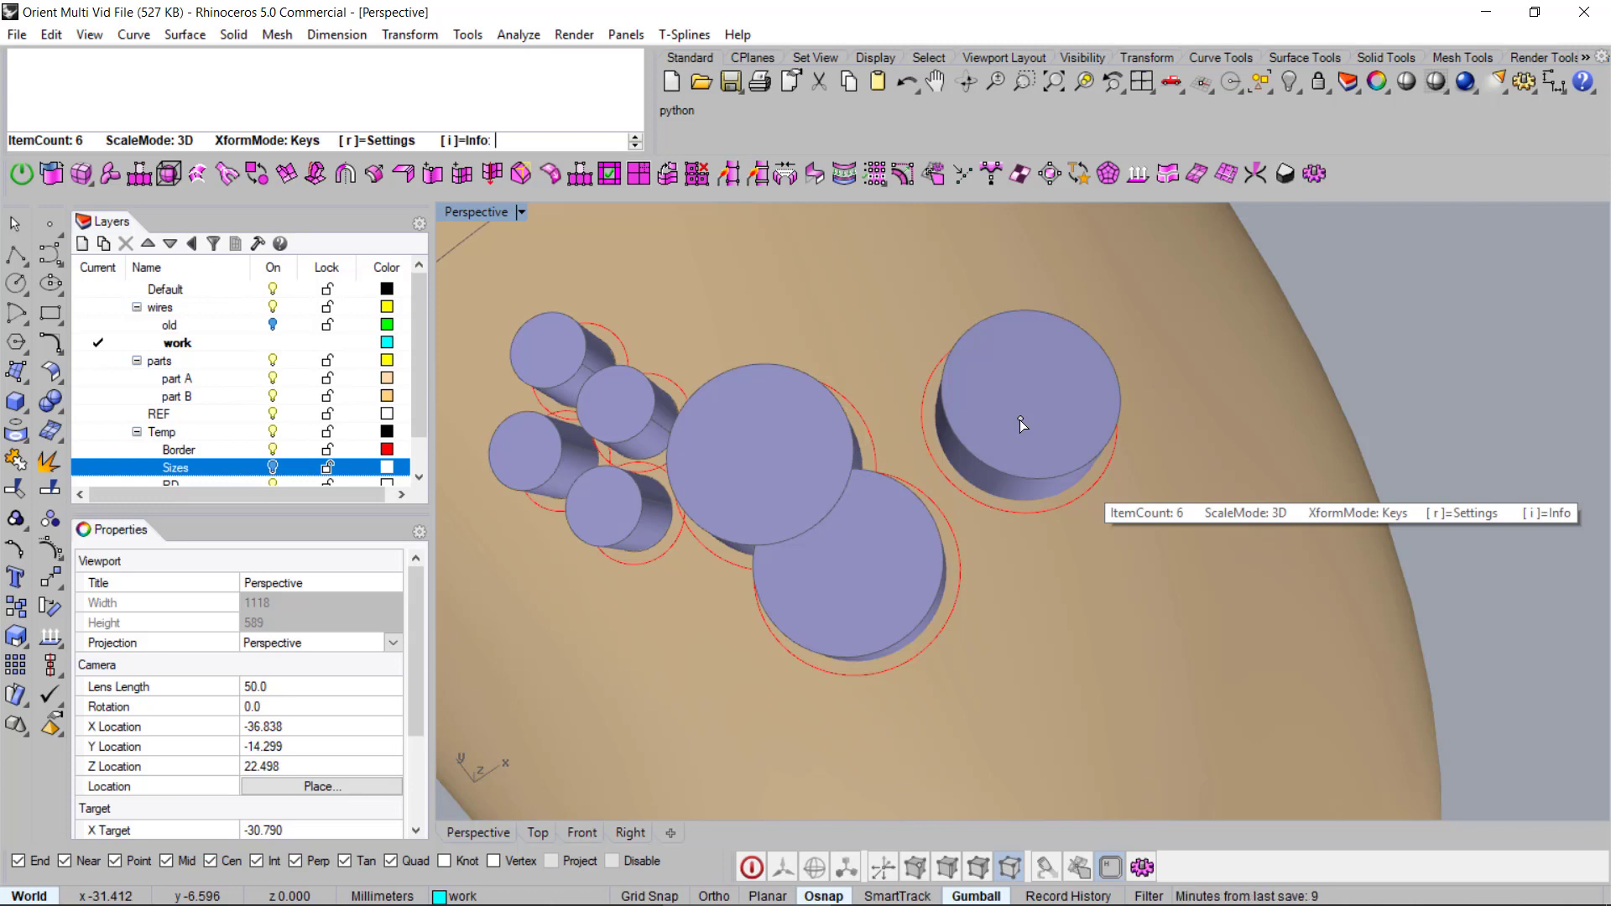
Step: Undo placements with Backspace until only one small cutter remains (ItemCount 1)
key("BackSpace")
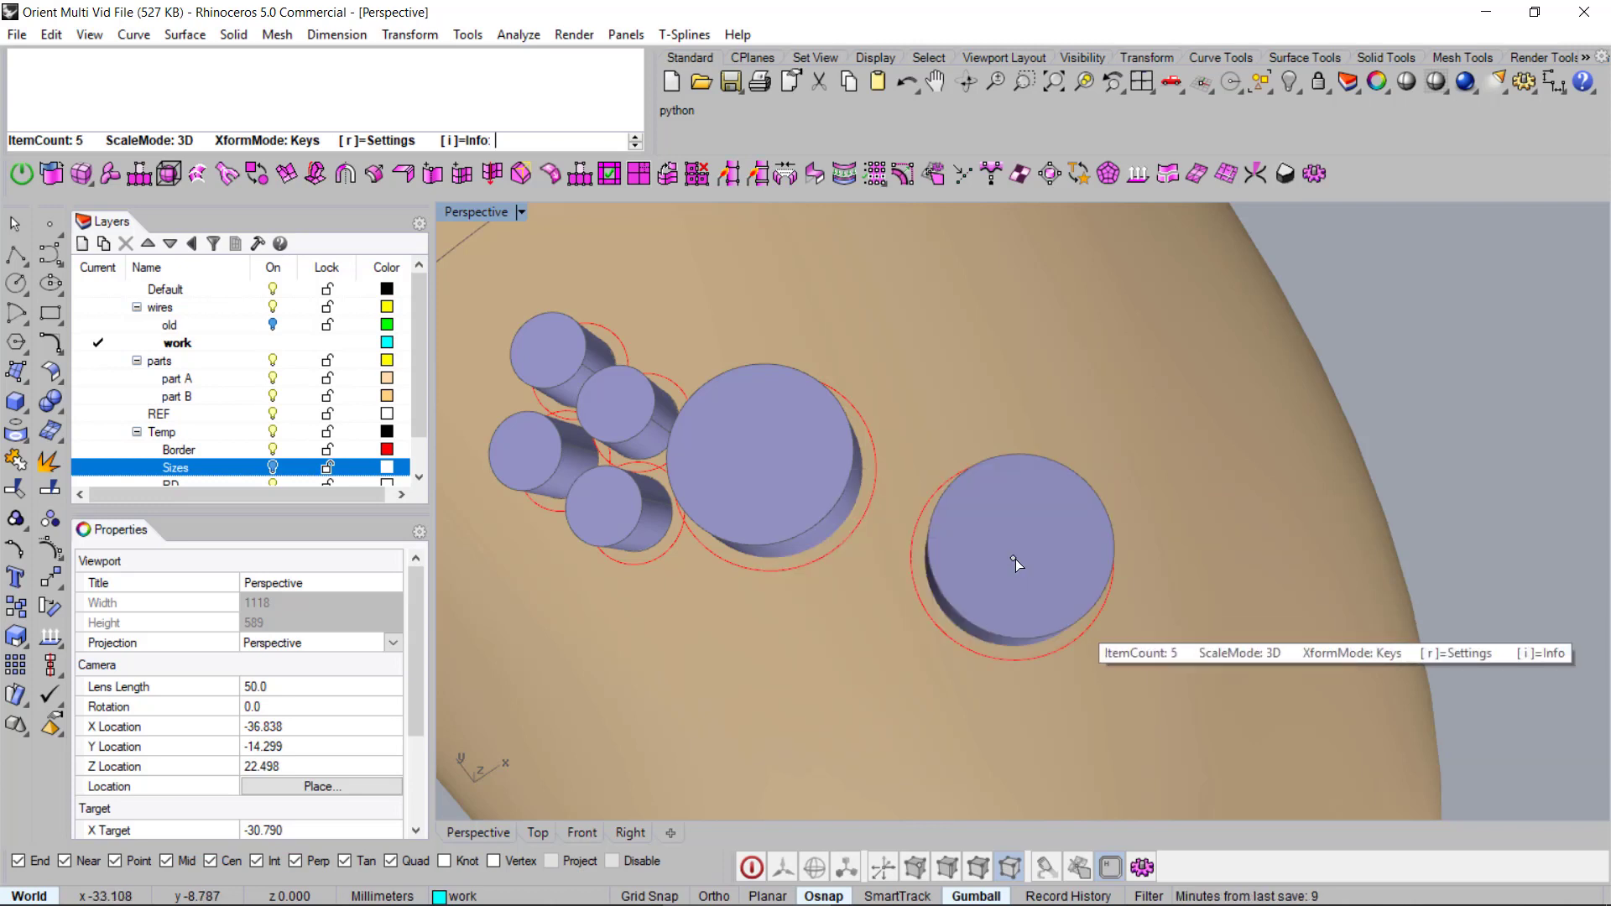
right_click_drag(1015, 559, 1085, 450)
key("BackSpace")
key("BackSpace")
key("BackSpace")
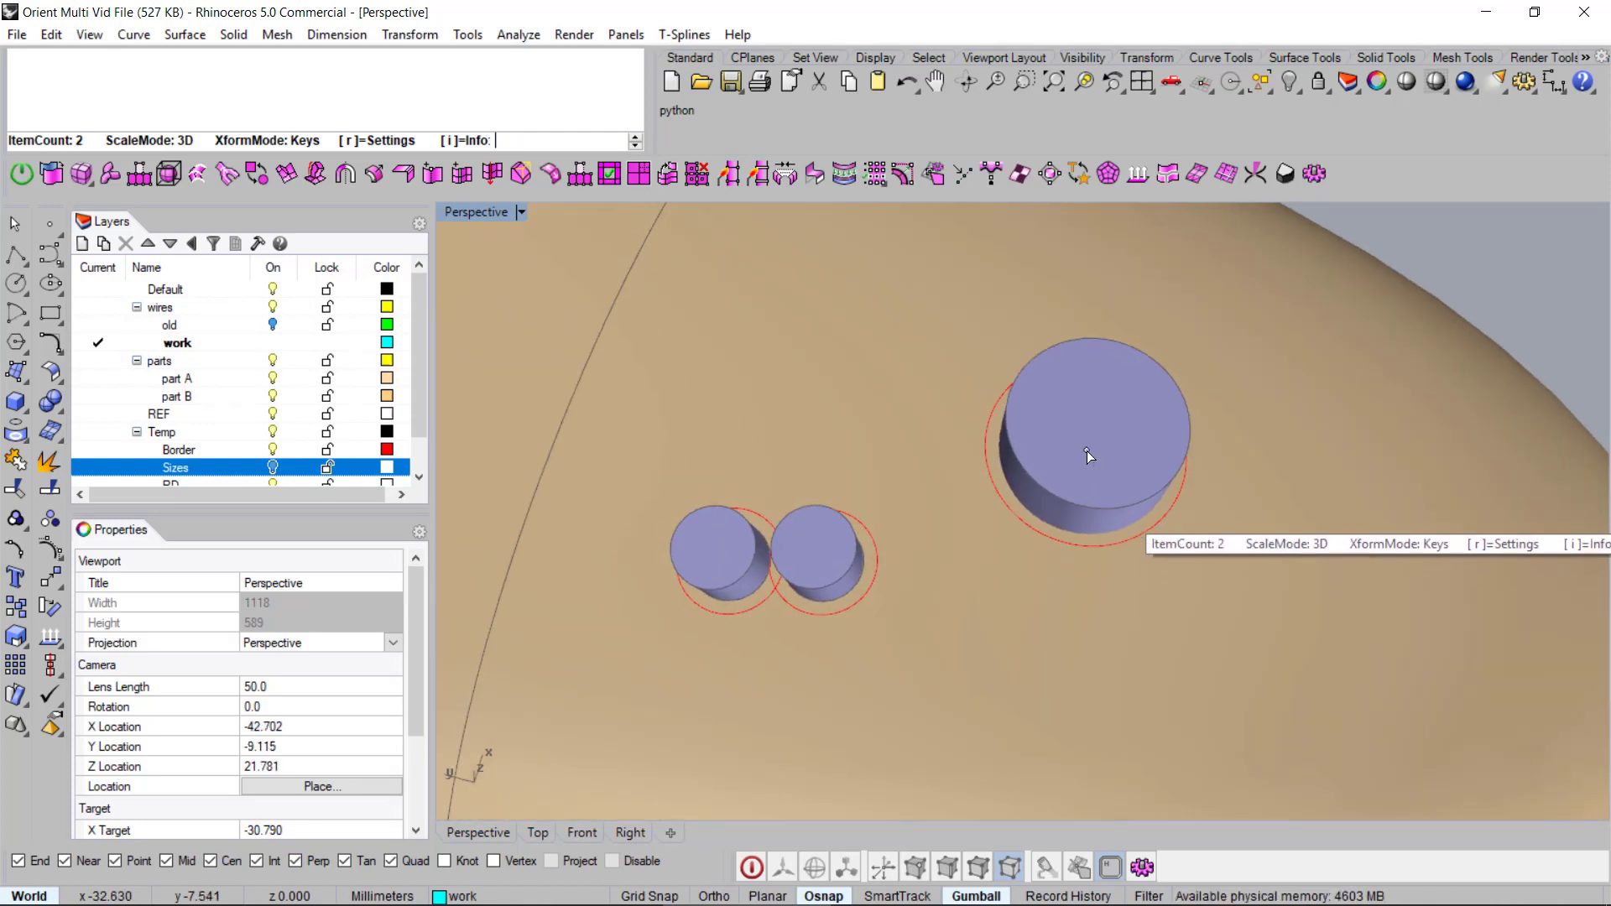
key("BackSpace")
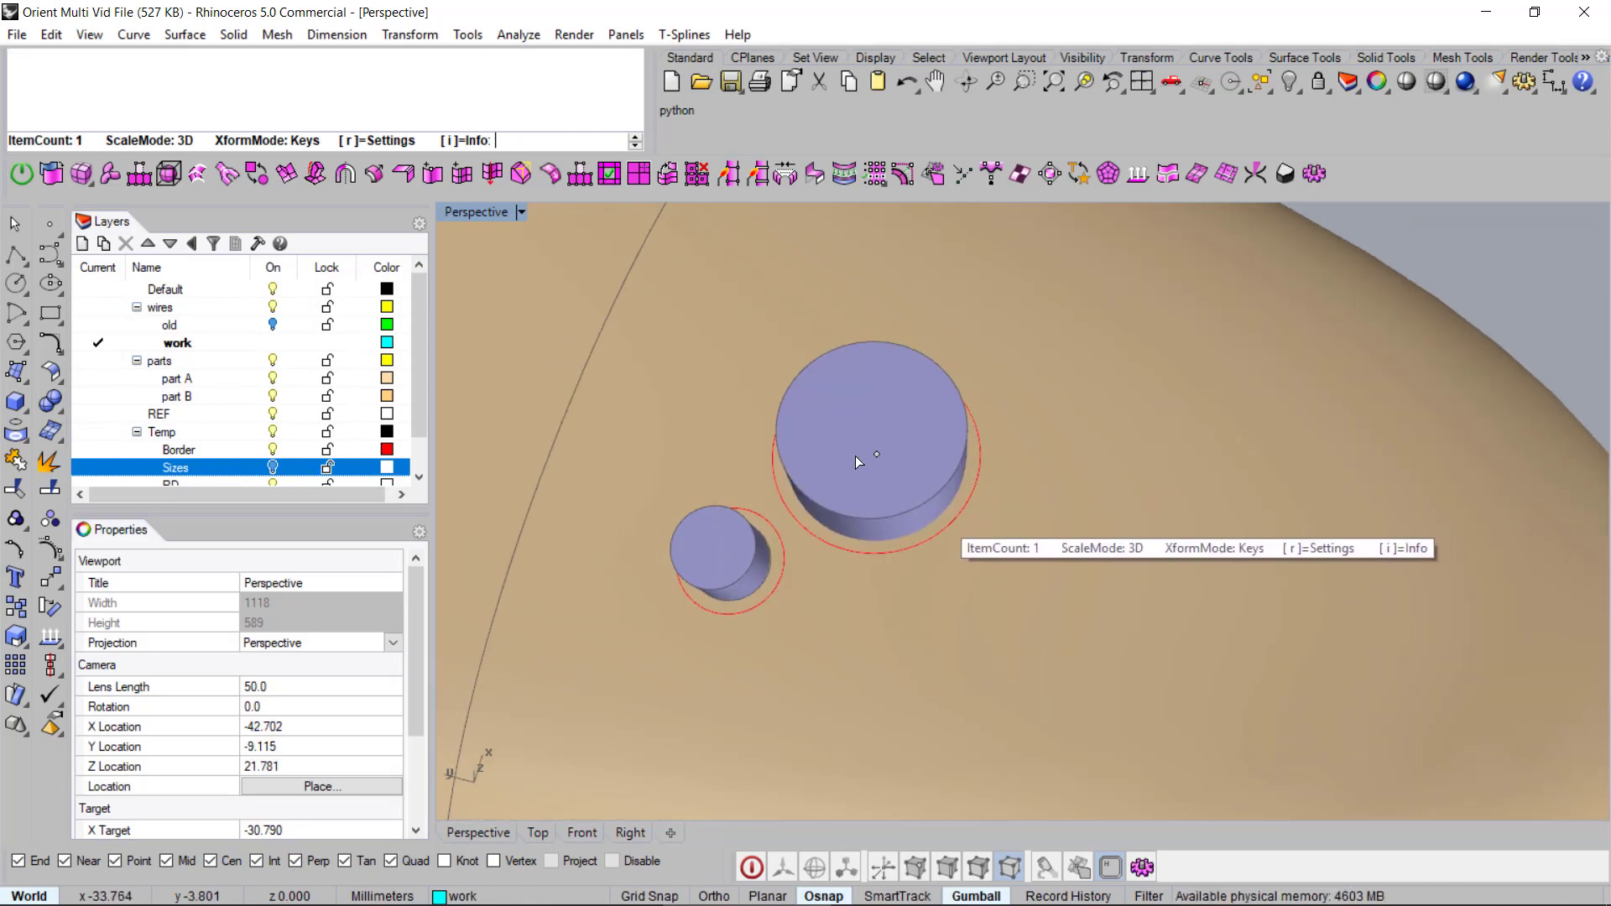
Step: Place two large cutters on the egg, bringing ItemCount to 3
left_click(838, 452)
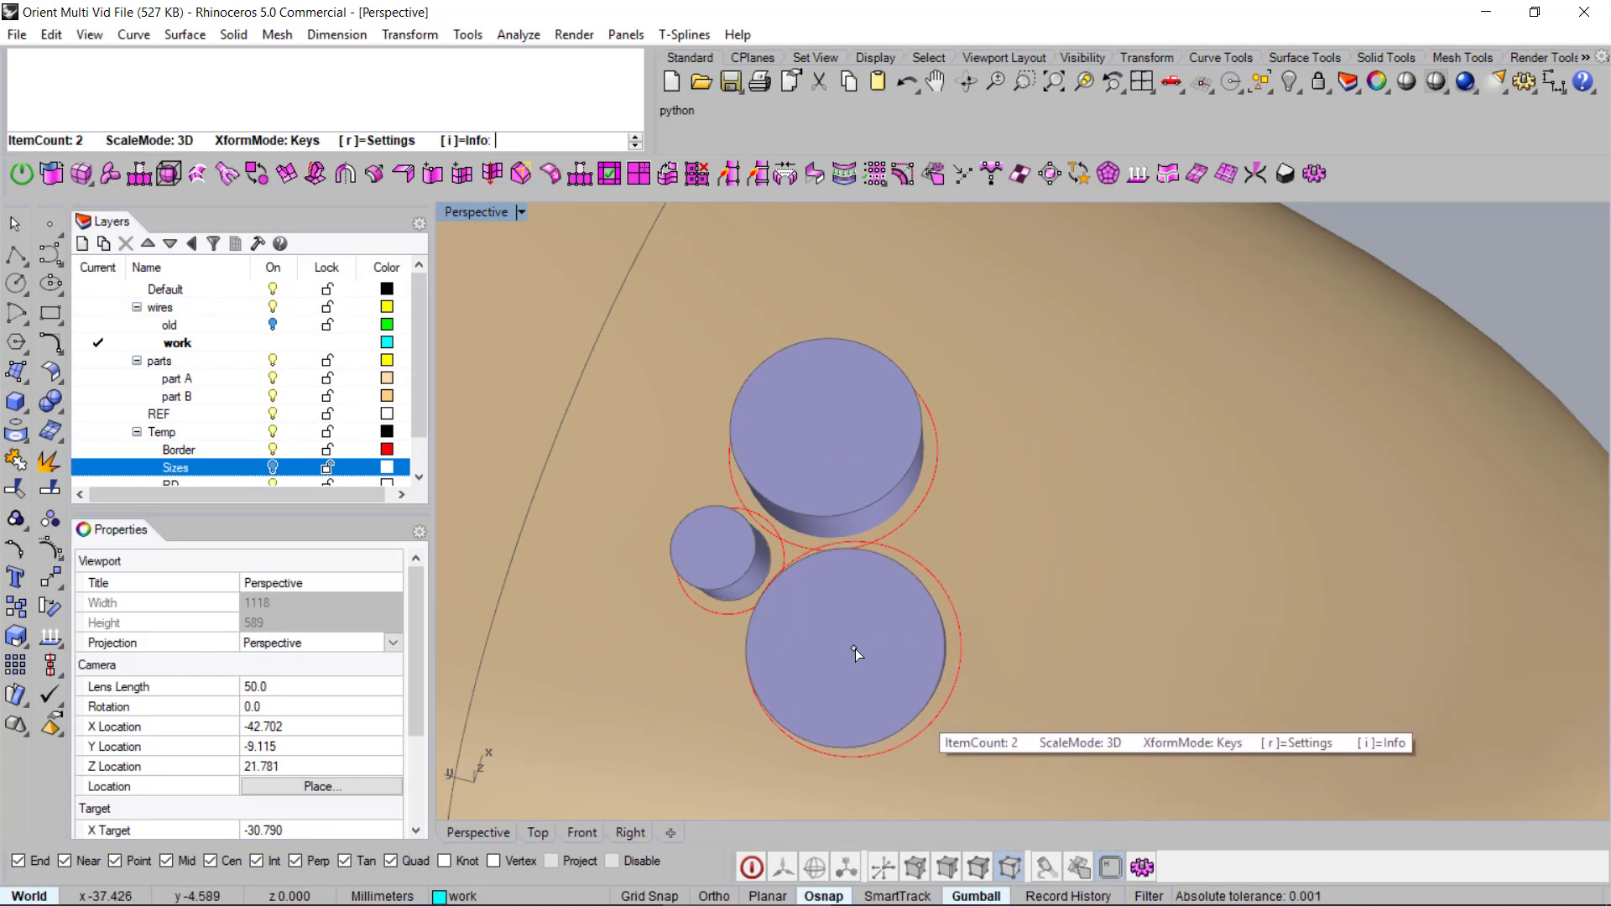
left_click(854, 648)
scroll(854, 648, "down", 5)
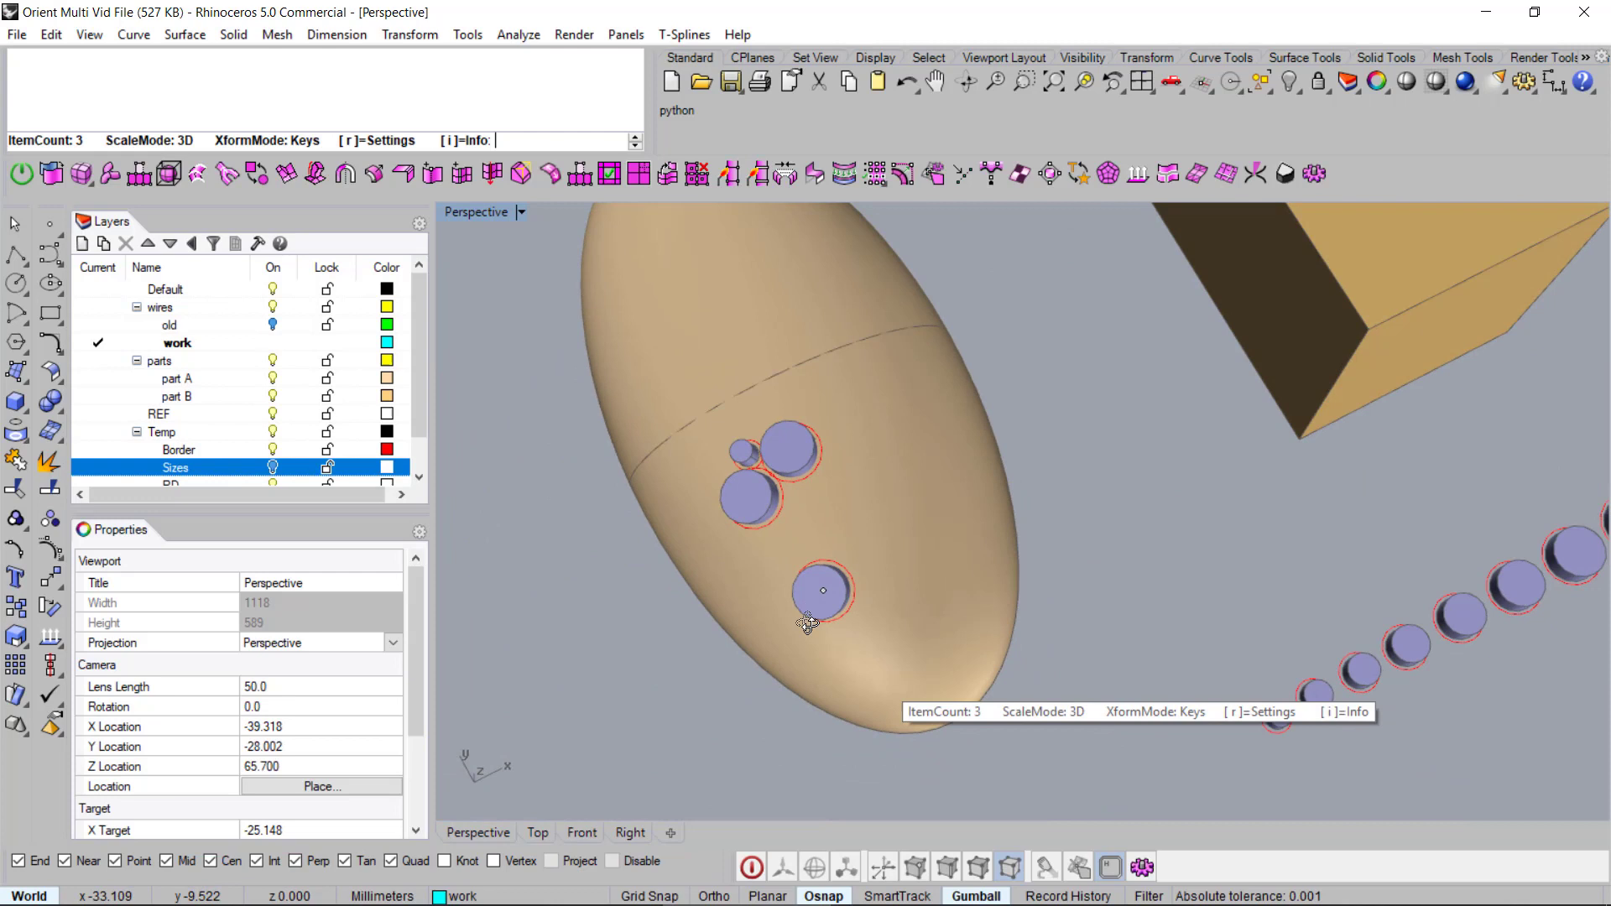
Step: Pan and orbit the view over the box toward the wavy cyan surface
right_click_drag(807, 623, 817, 552, "shift")
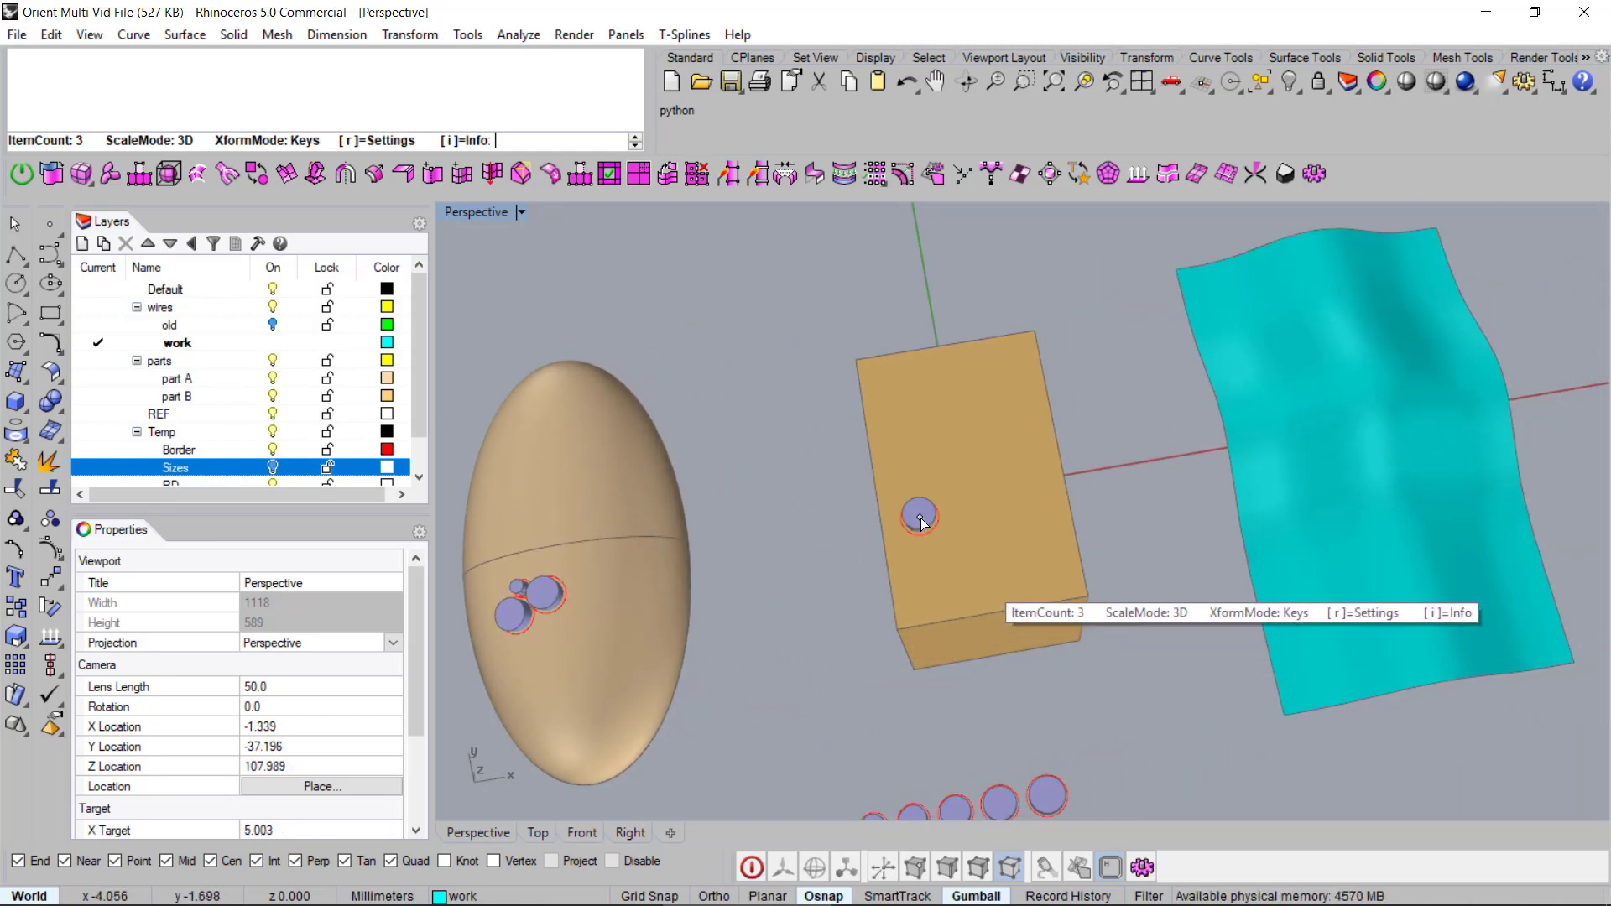
right_click_drag(919, 516, 994, 503)
scroll(981, 516, "up", 5)
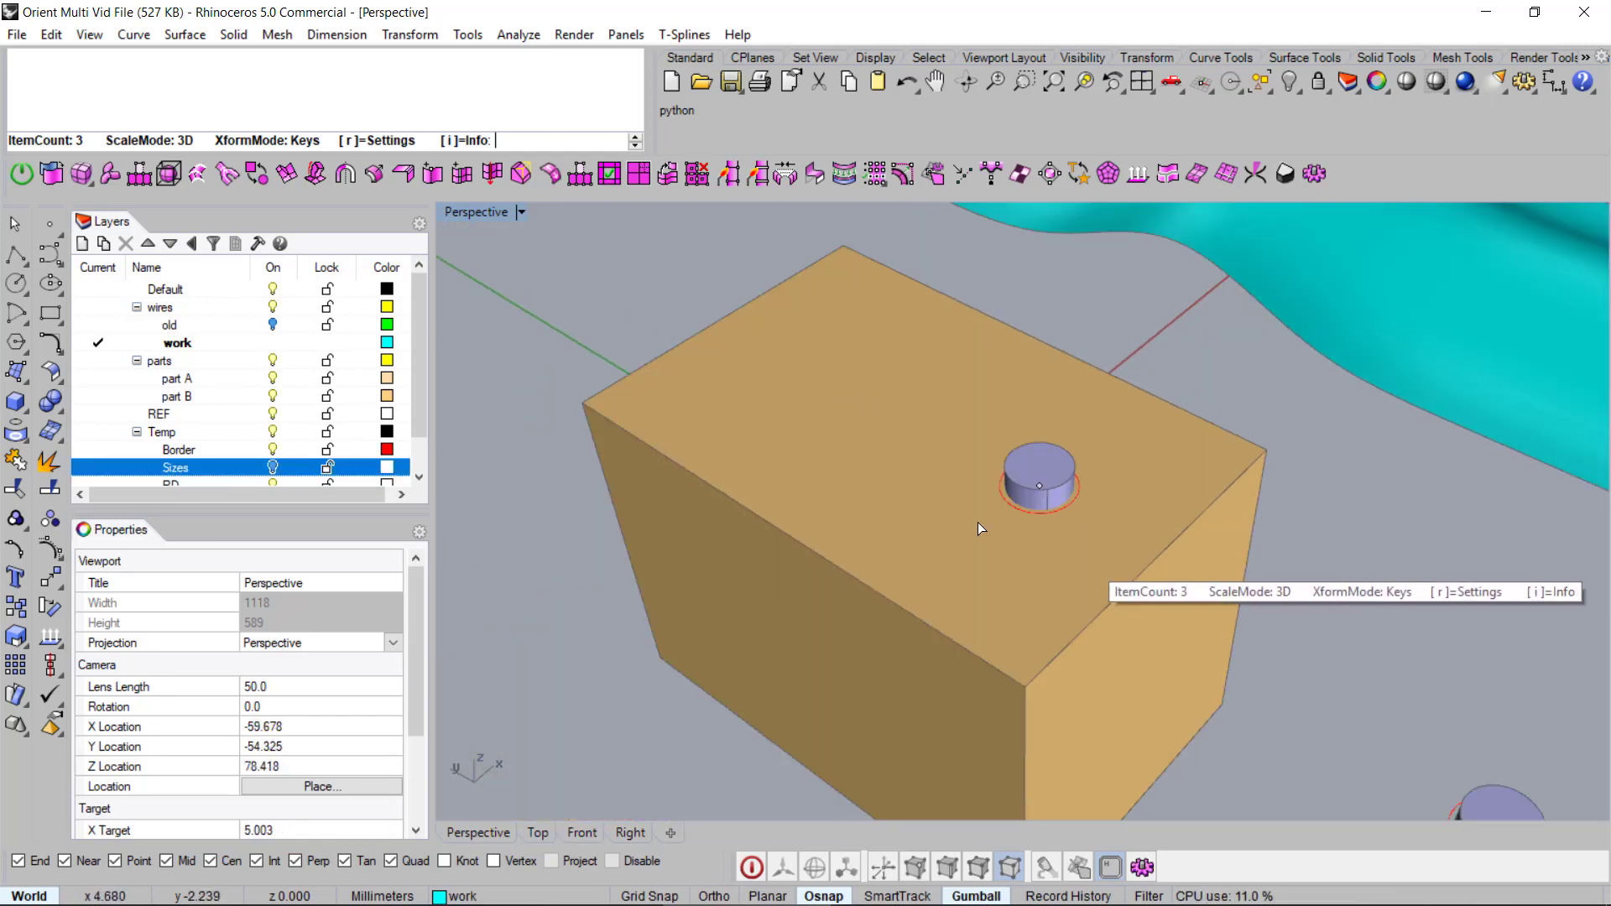
right_click_drag(927, 663, 916, 579)
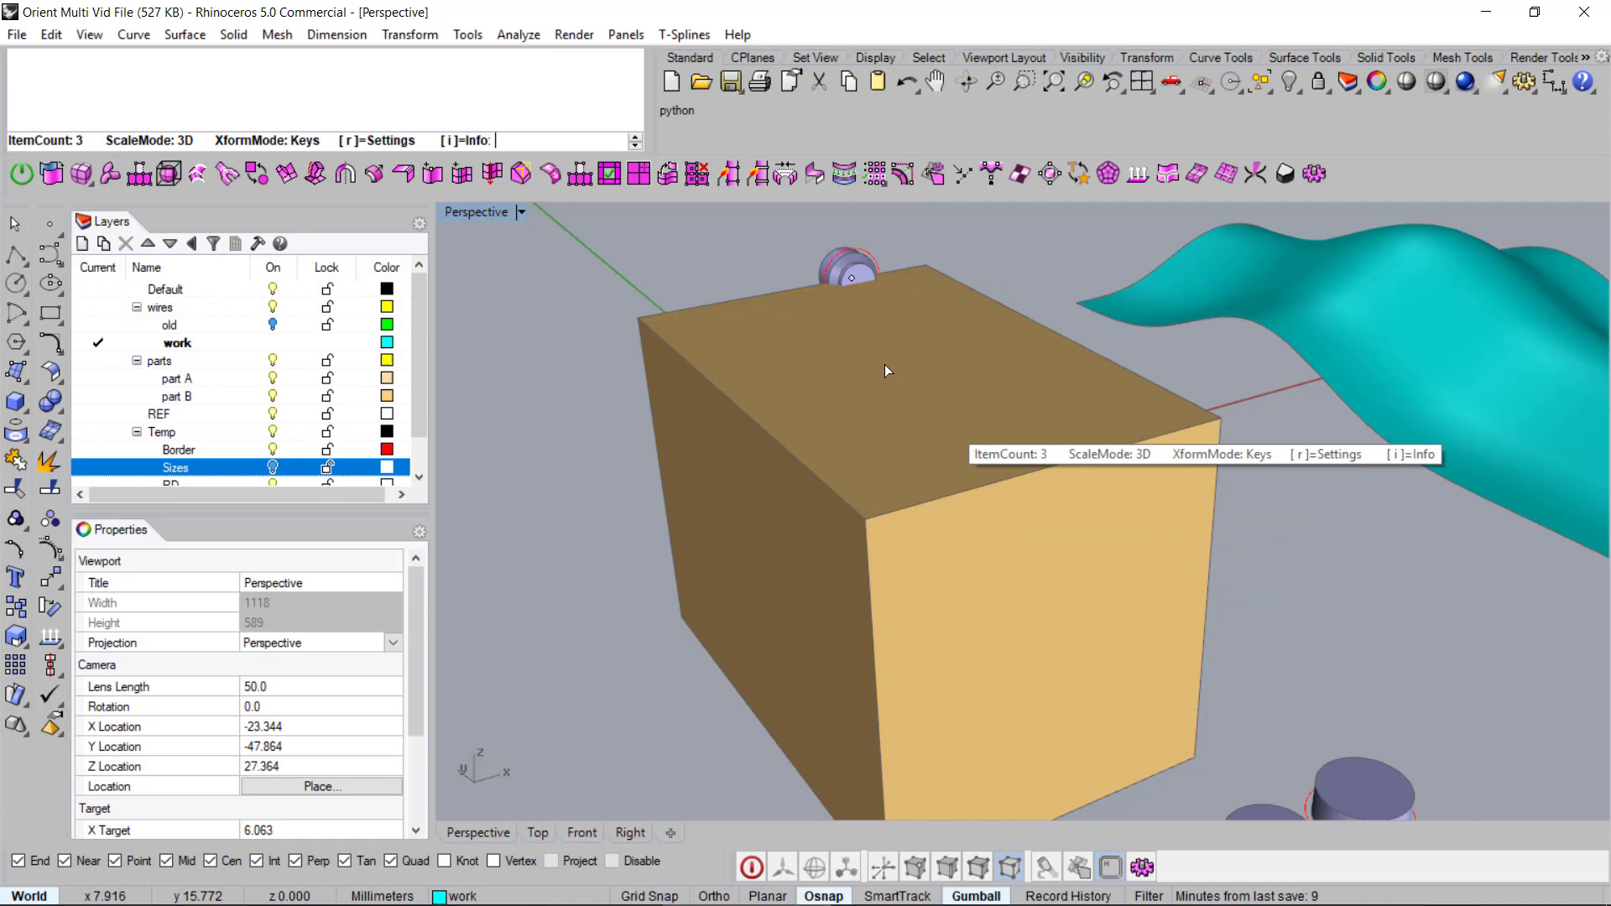
right_click_drag(903, 435, 802, 479)
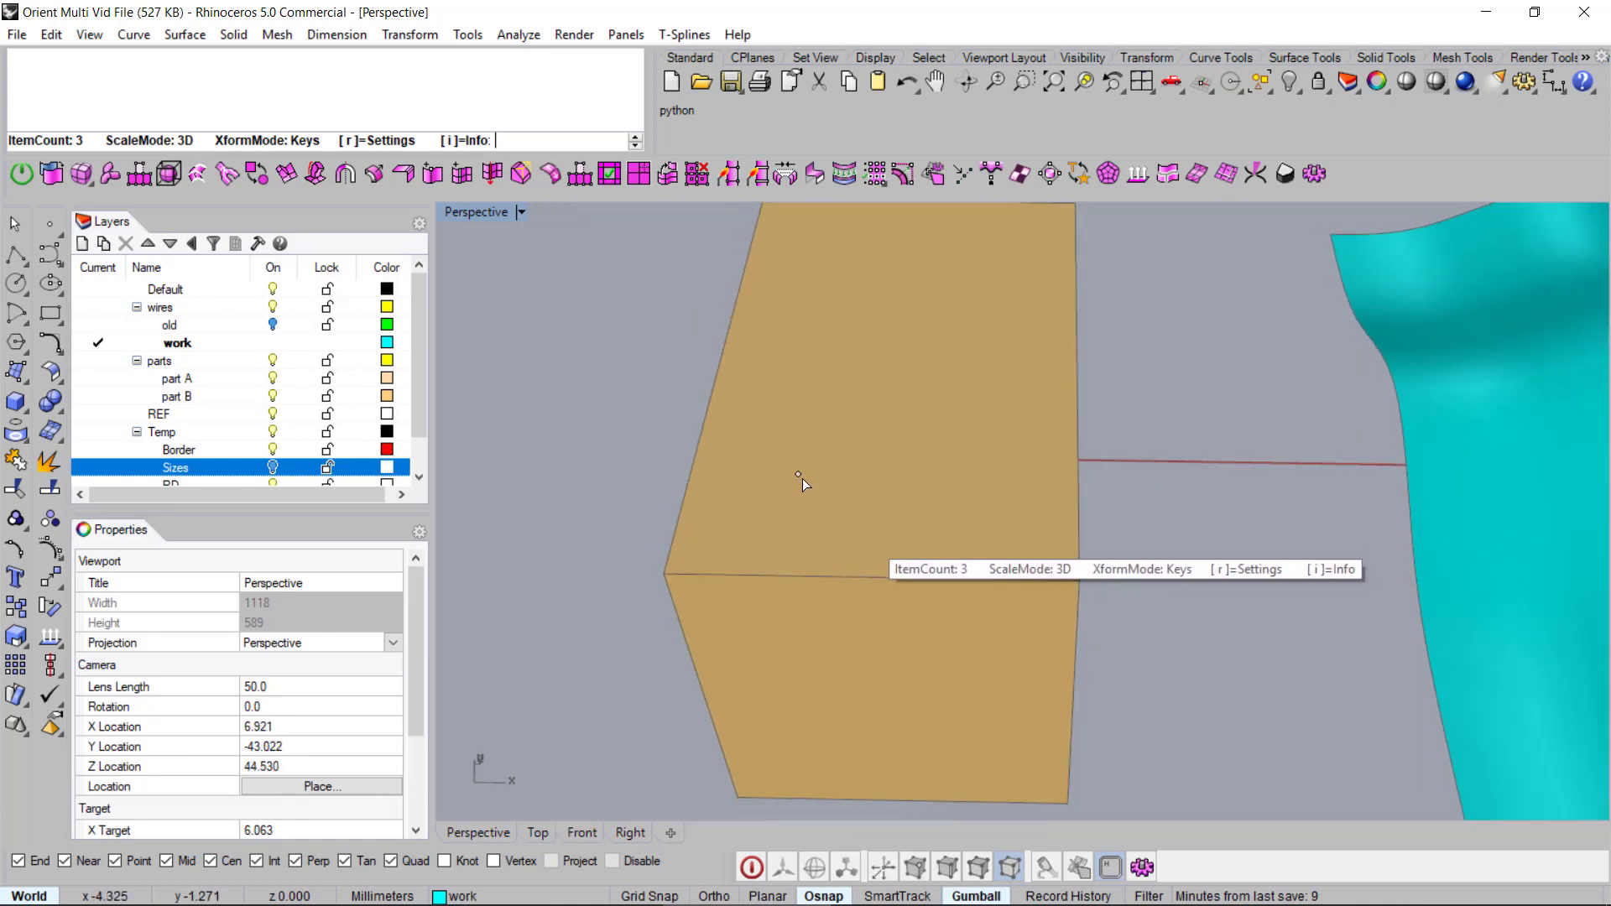
scroll(793, 491, "down", 5)
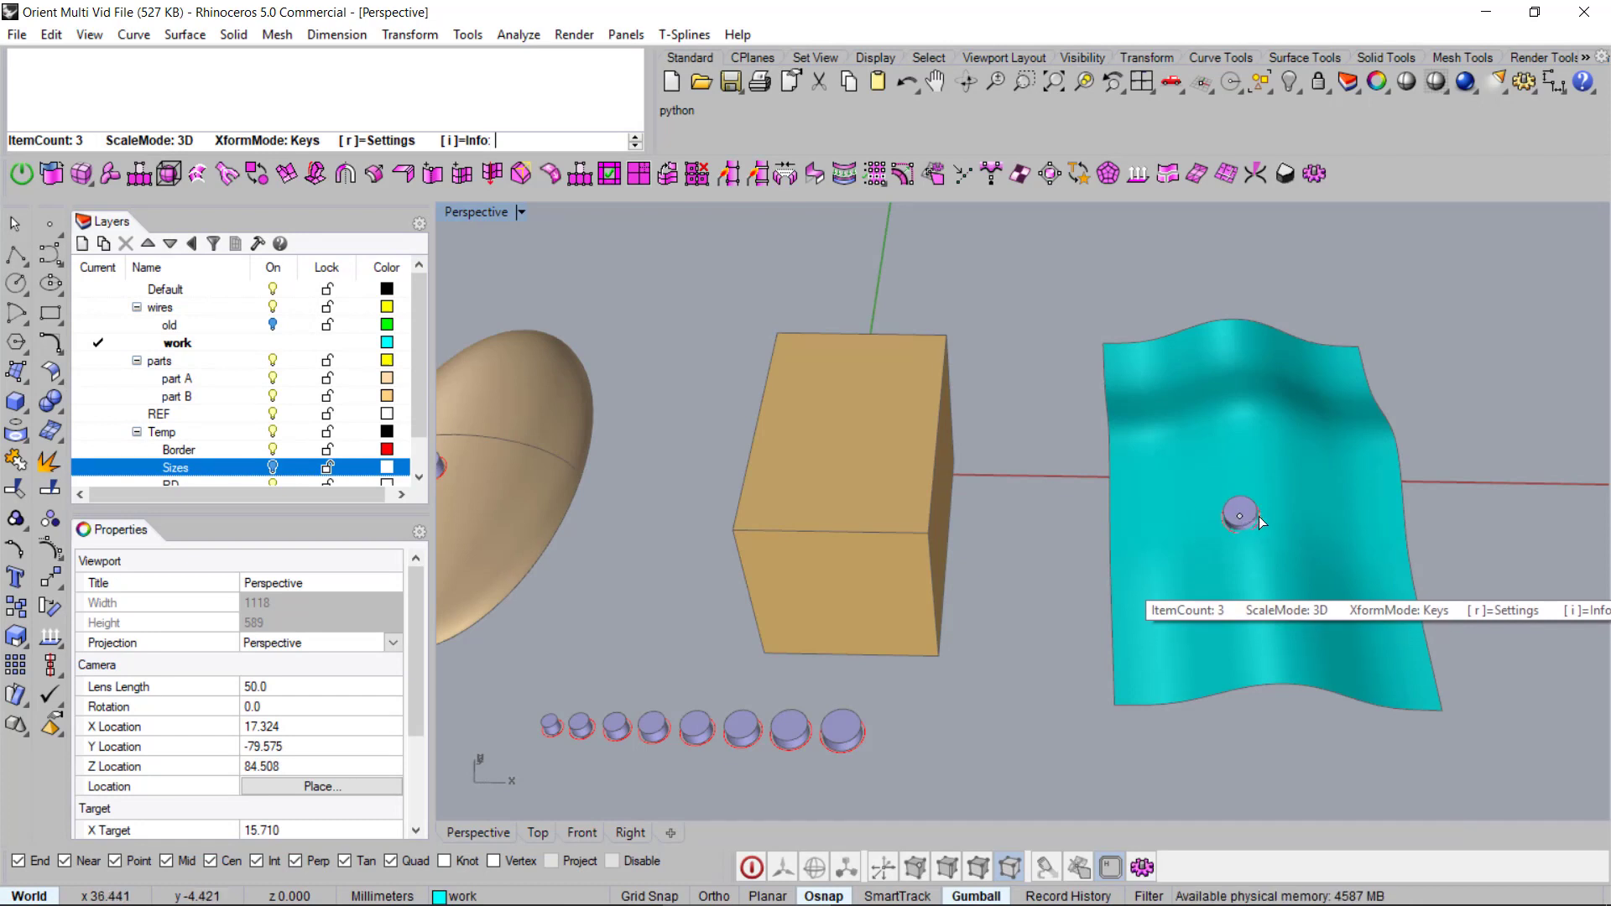
Step: Start a cutter cluster on the wavy cyan surface with four side-by-side copies
left_click(1290, 518)
scroll(1290, 518, "up", 5)
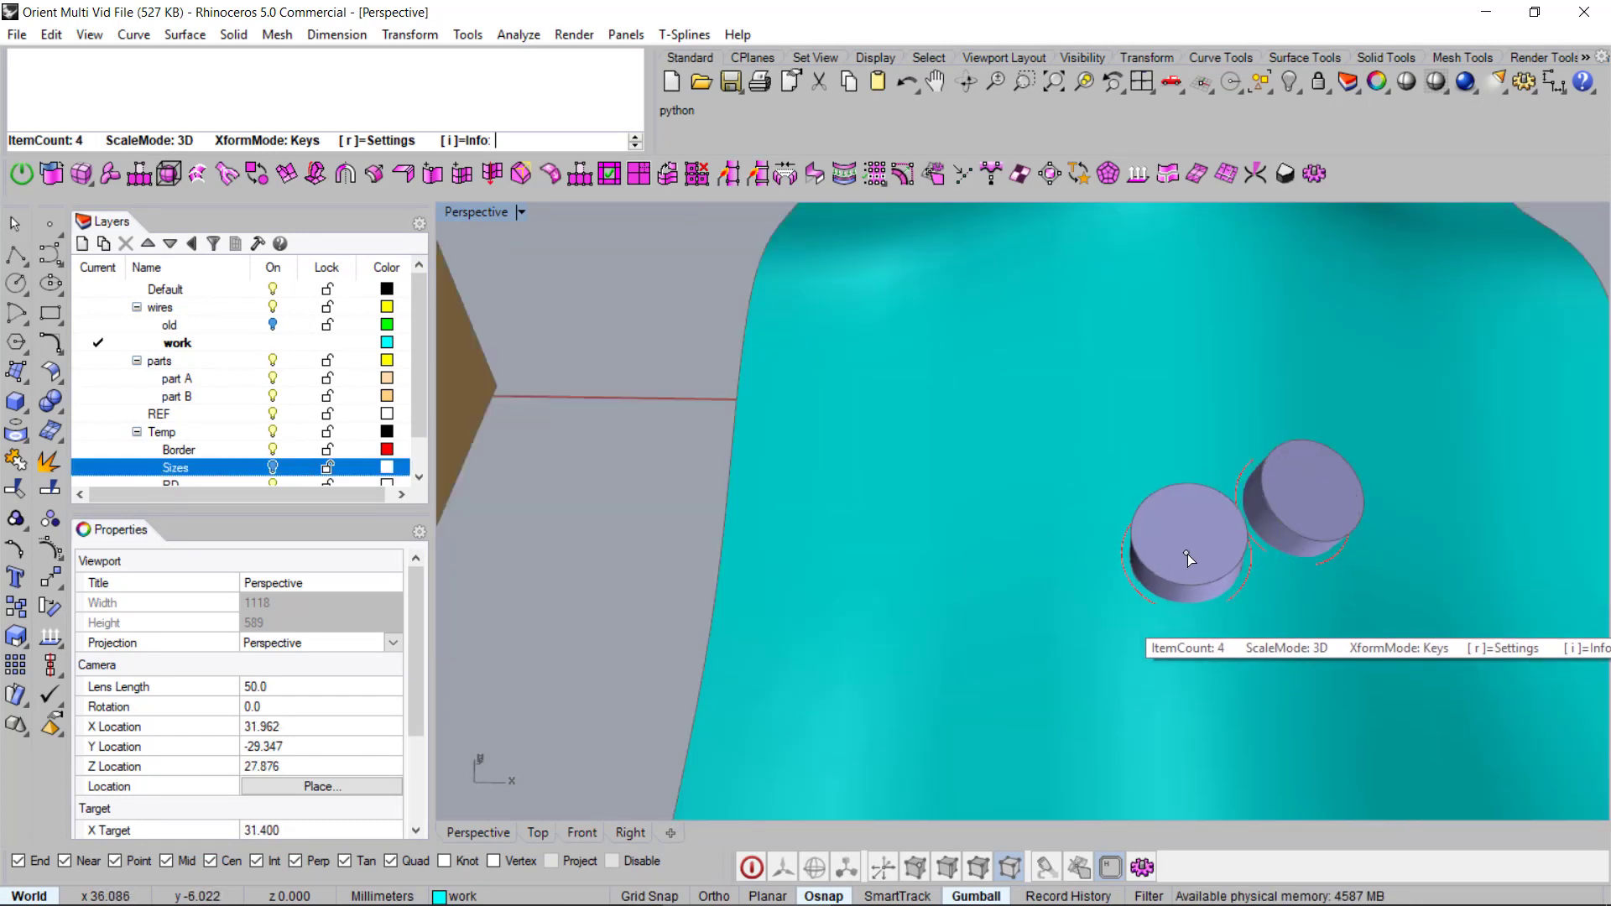
left_click(1184, 549)
right_click_drag(1184, 547, 1175, 531)
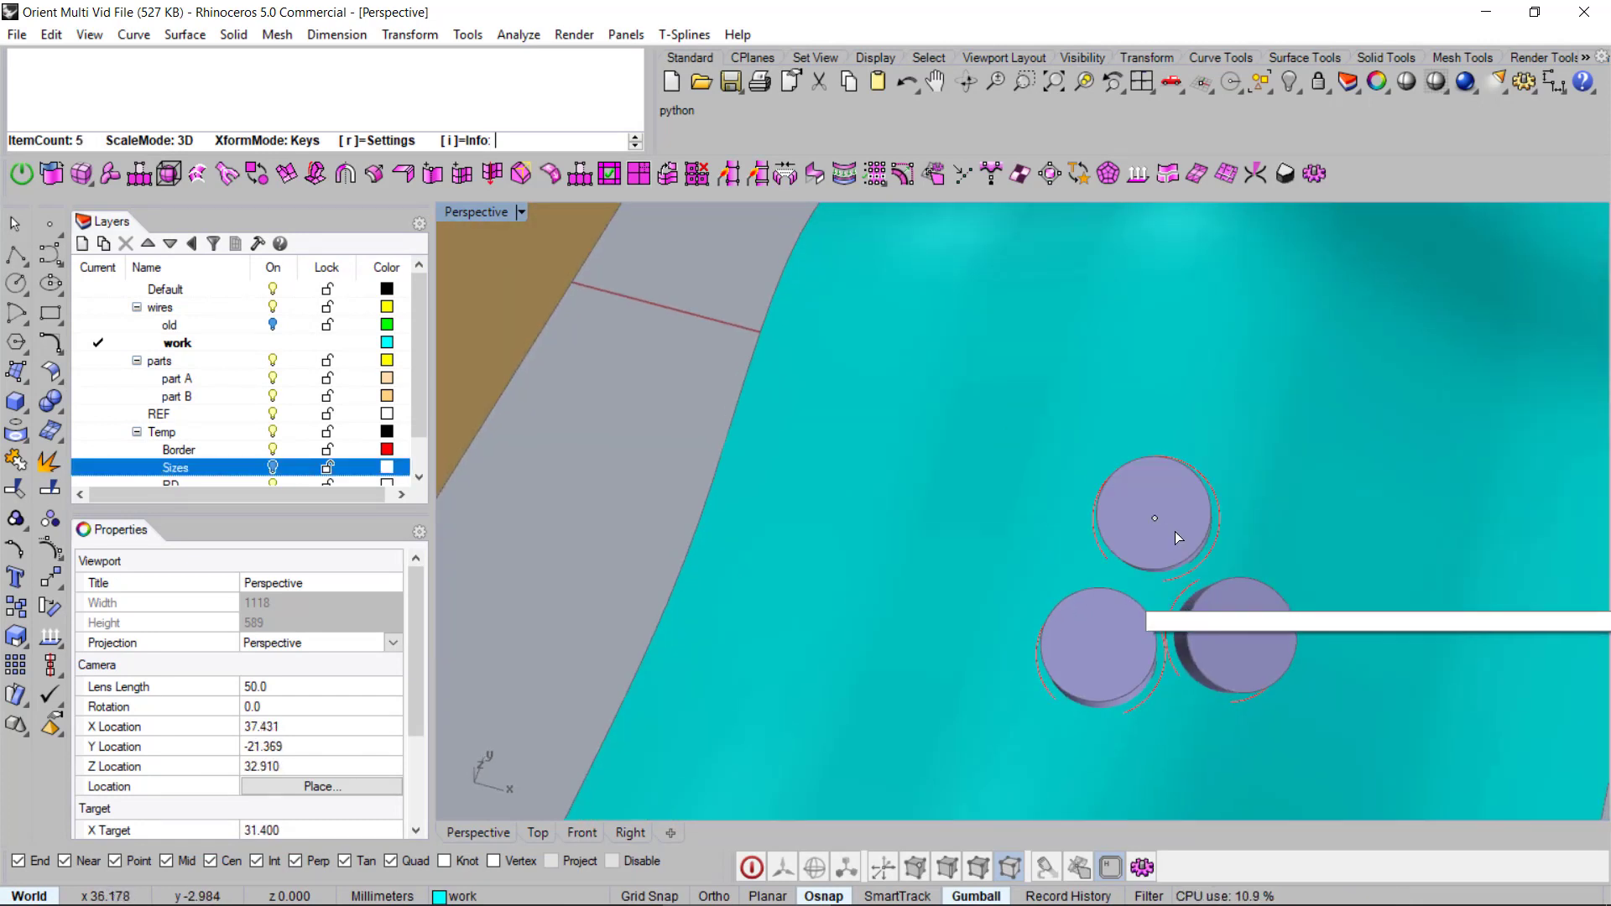
left_click(1149, 539)
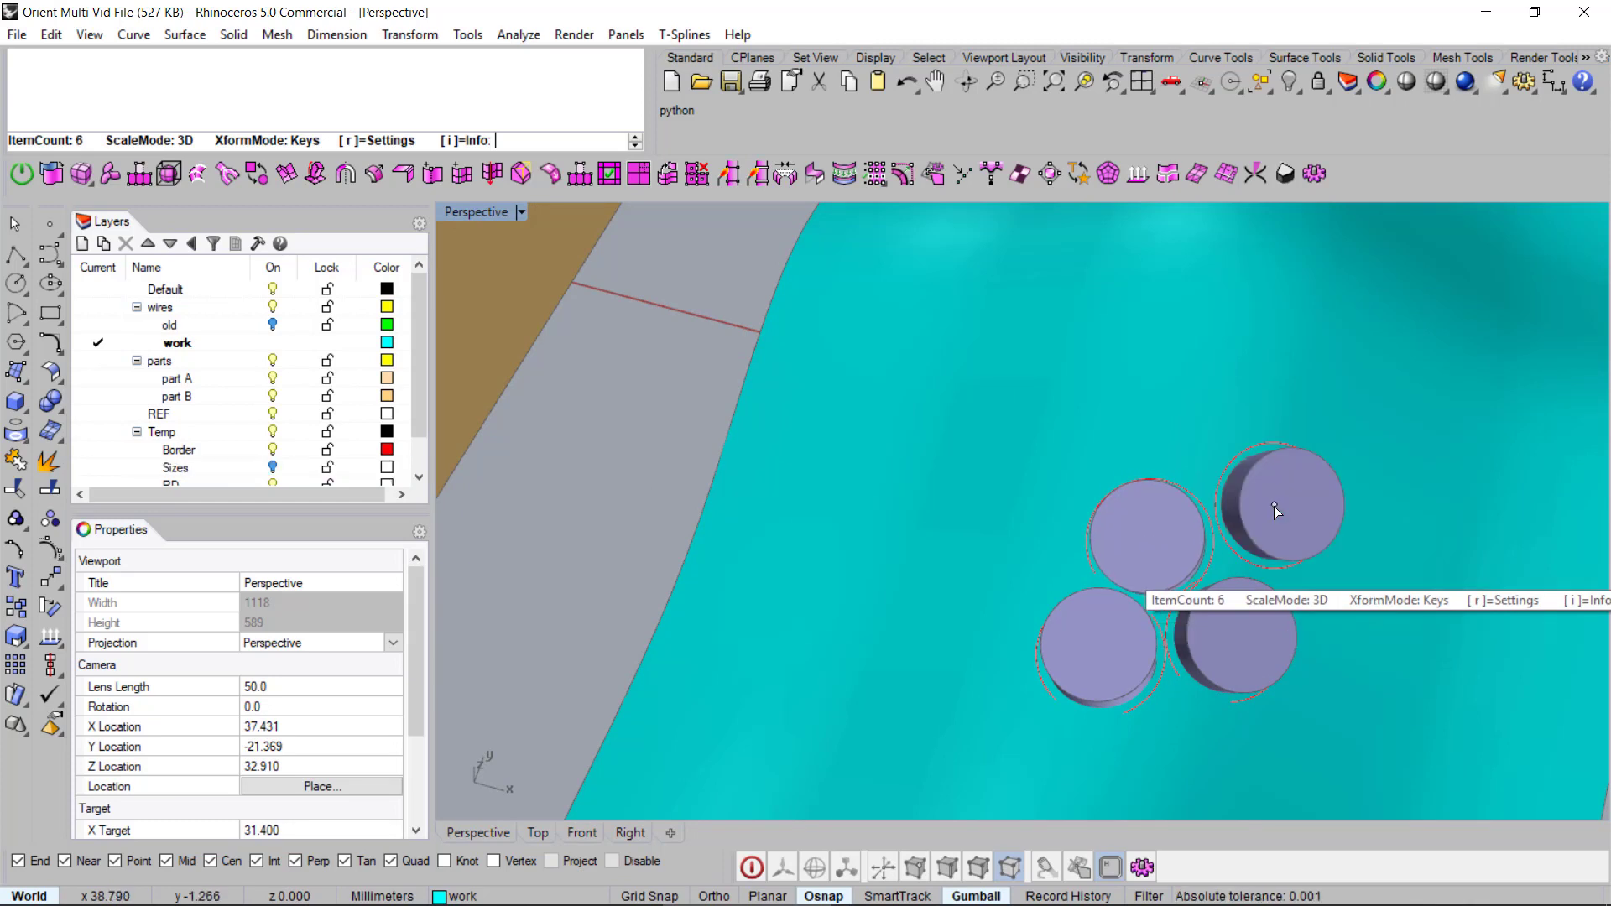
left_click(1269, 526)
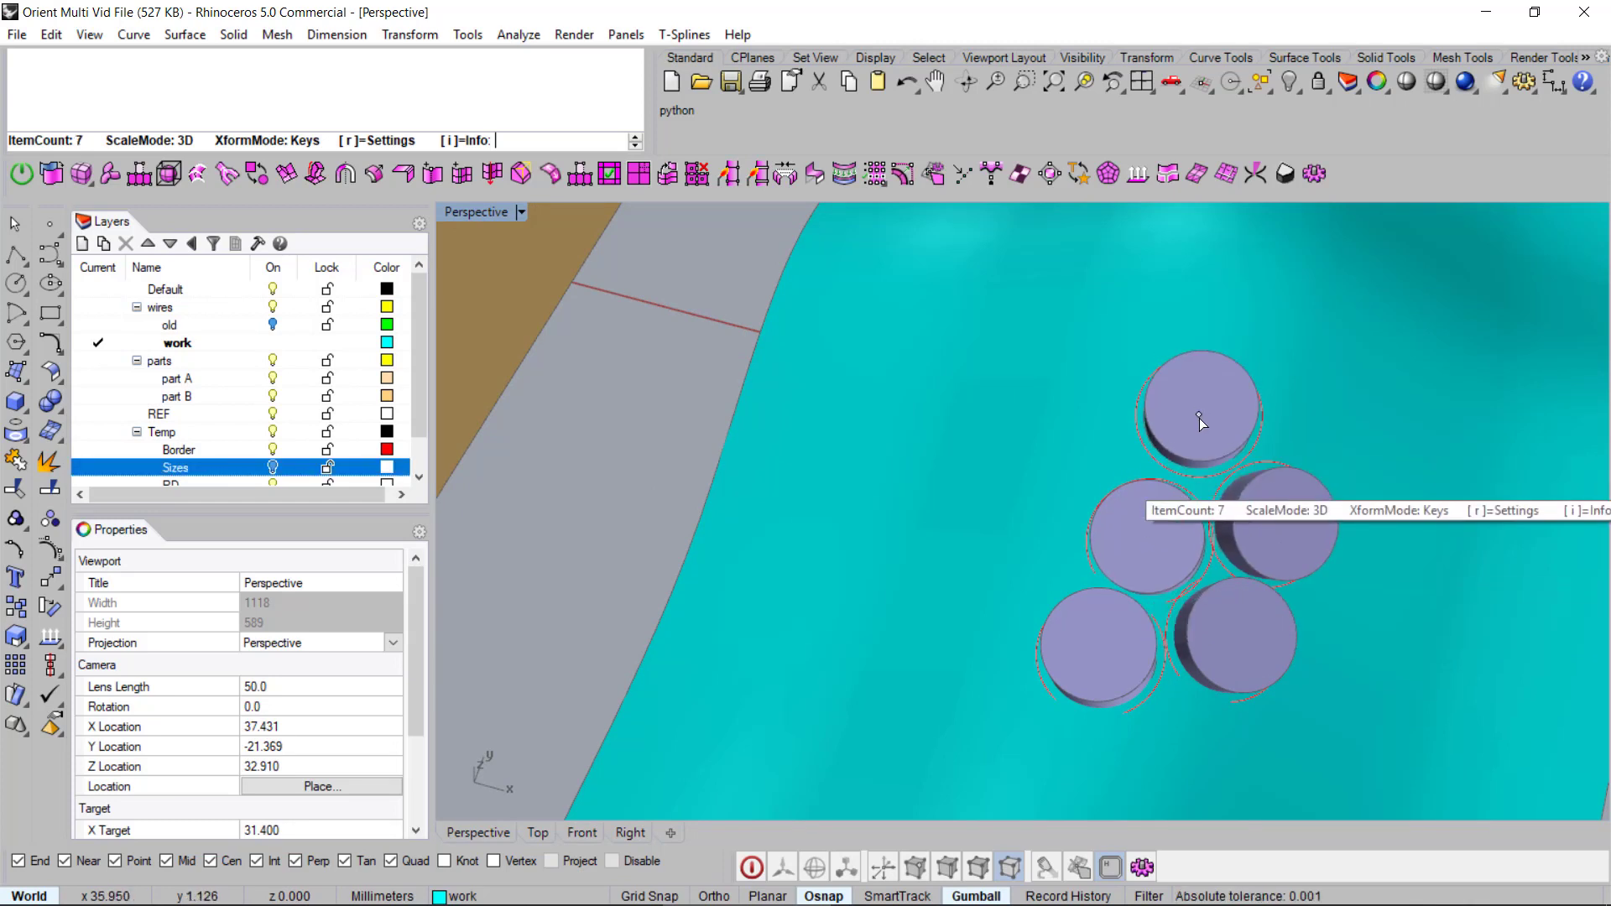
right_click_drag(1197, 432, 1101, 562)
Step: Pack five more cutters around the cluster's edges, then pull back (ItemCount 13)
left_click(1089, 464)
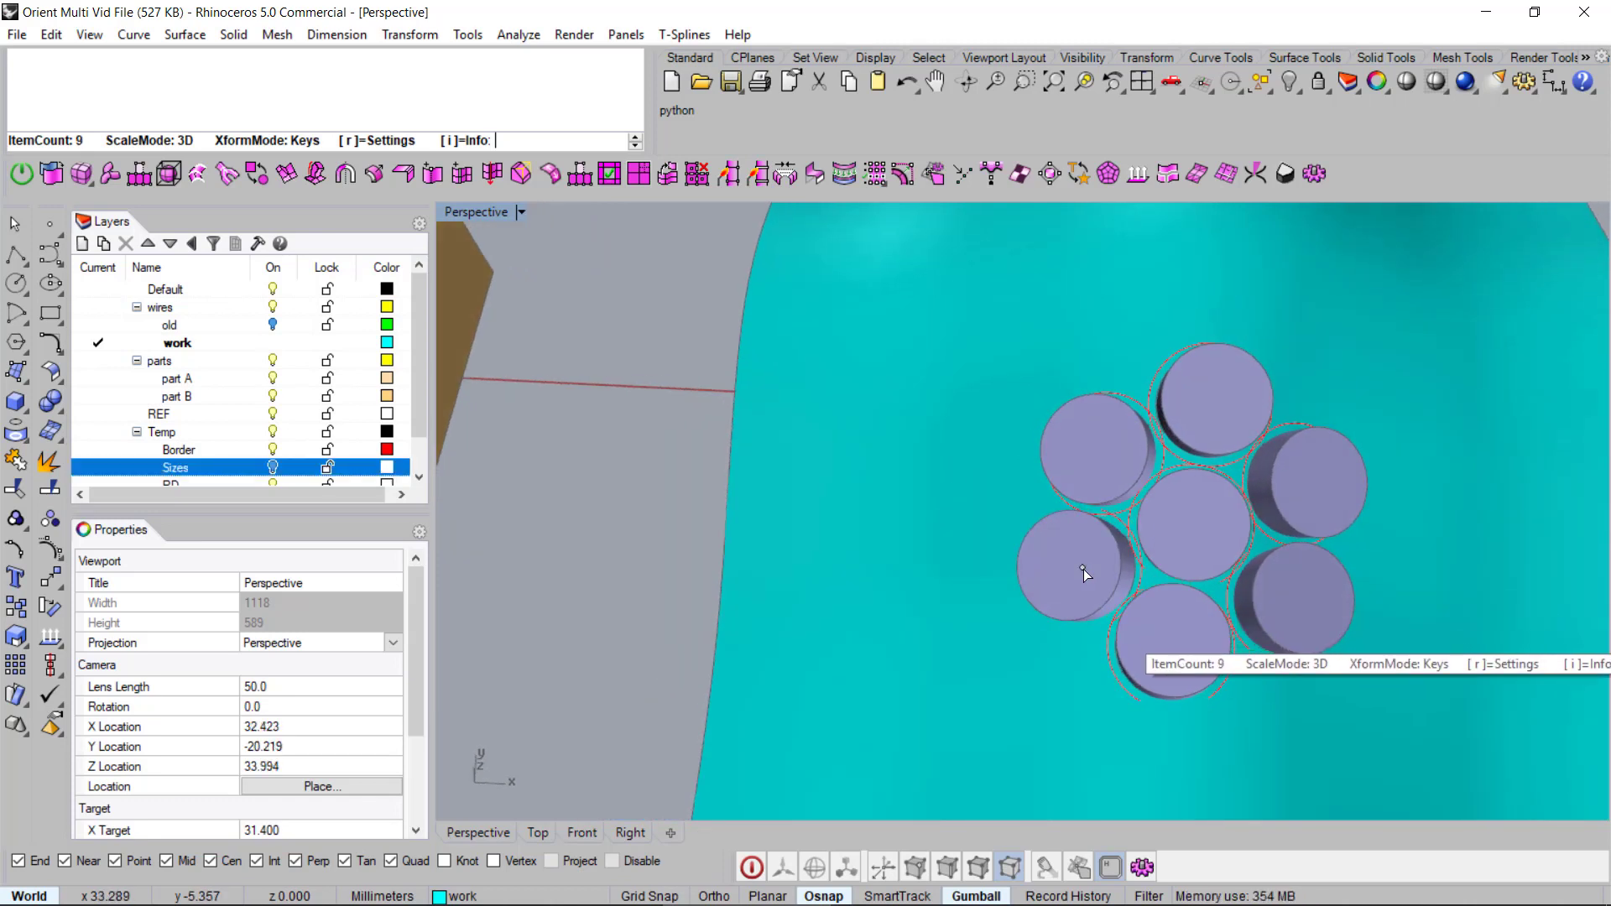
left_click(1084, 569)
right_click_drag(959, 596, 1154, 579)
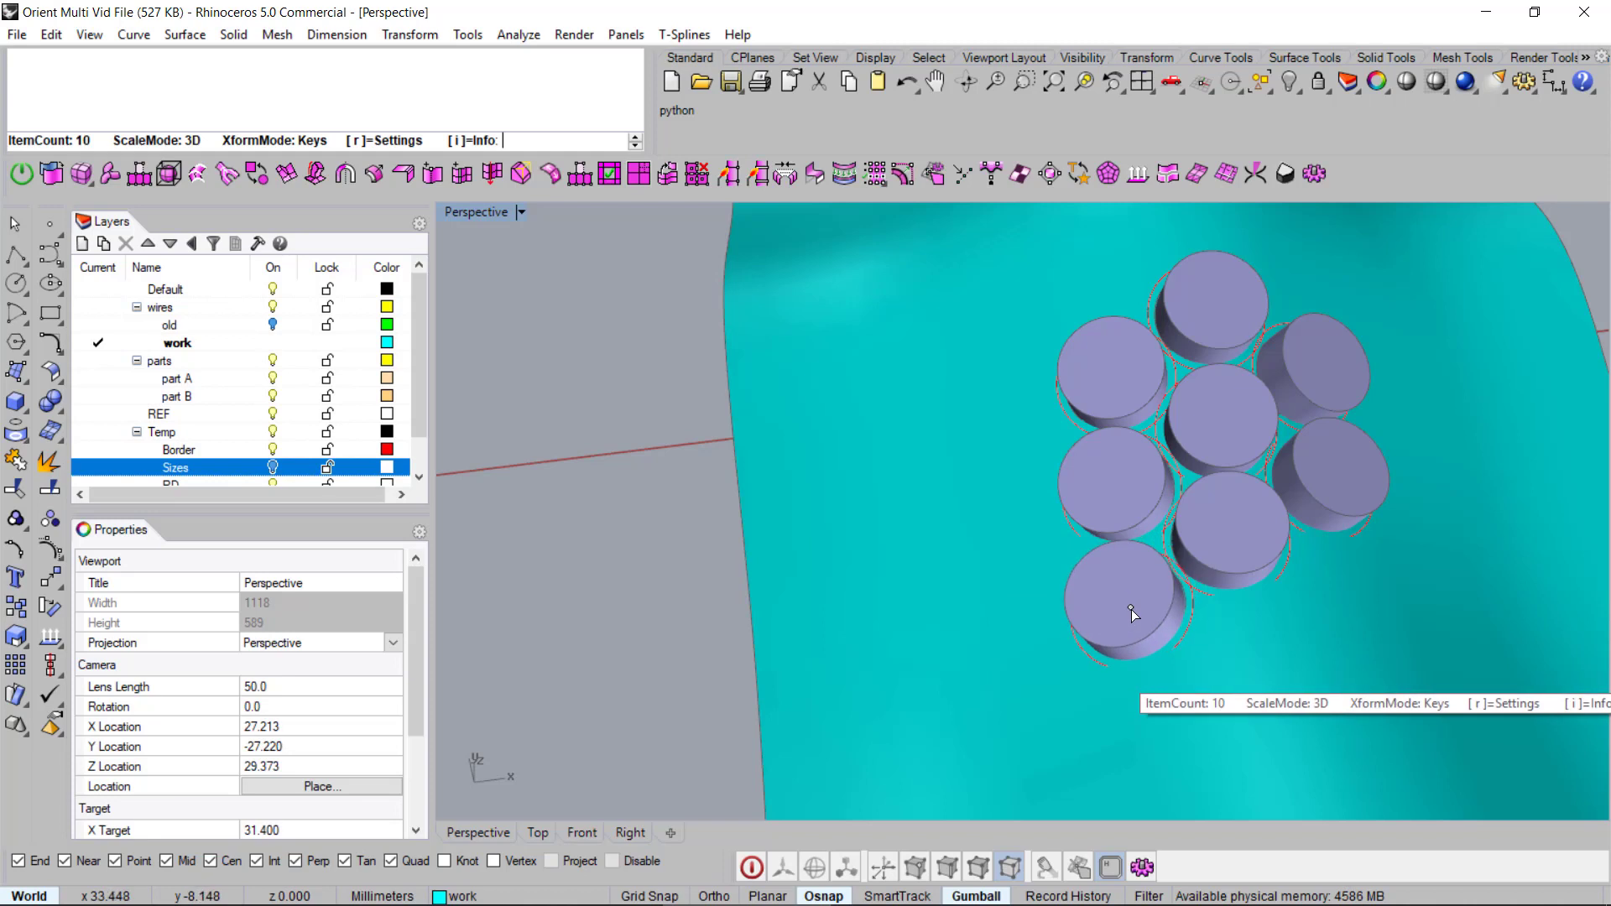
left_click(1130, 609)
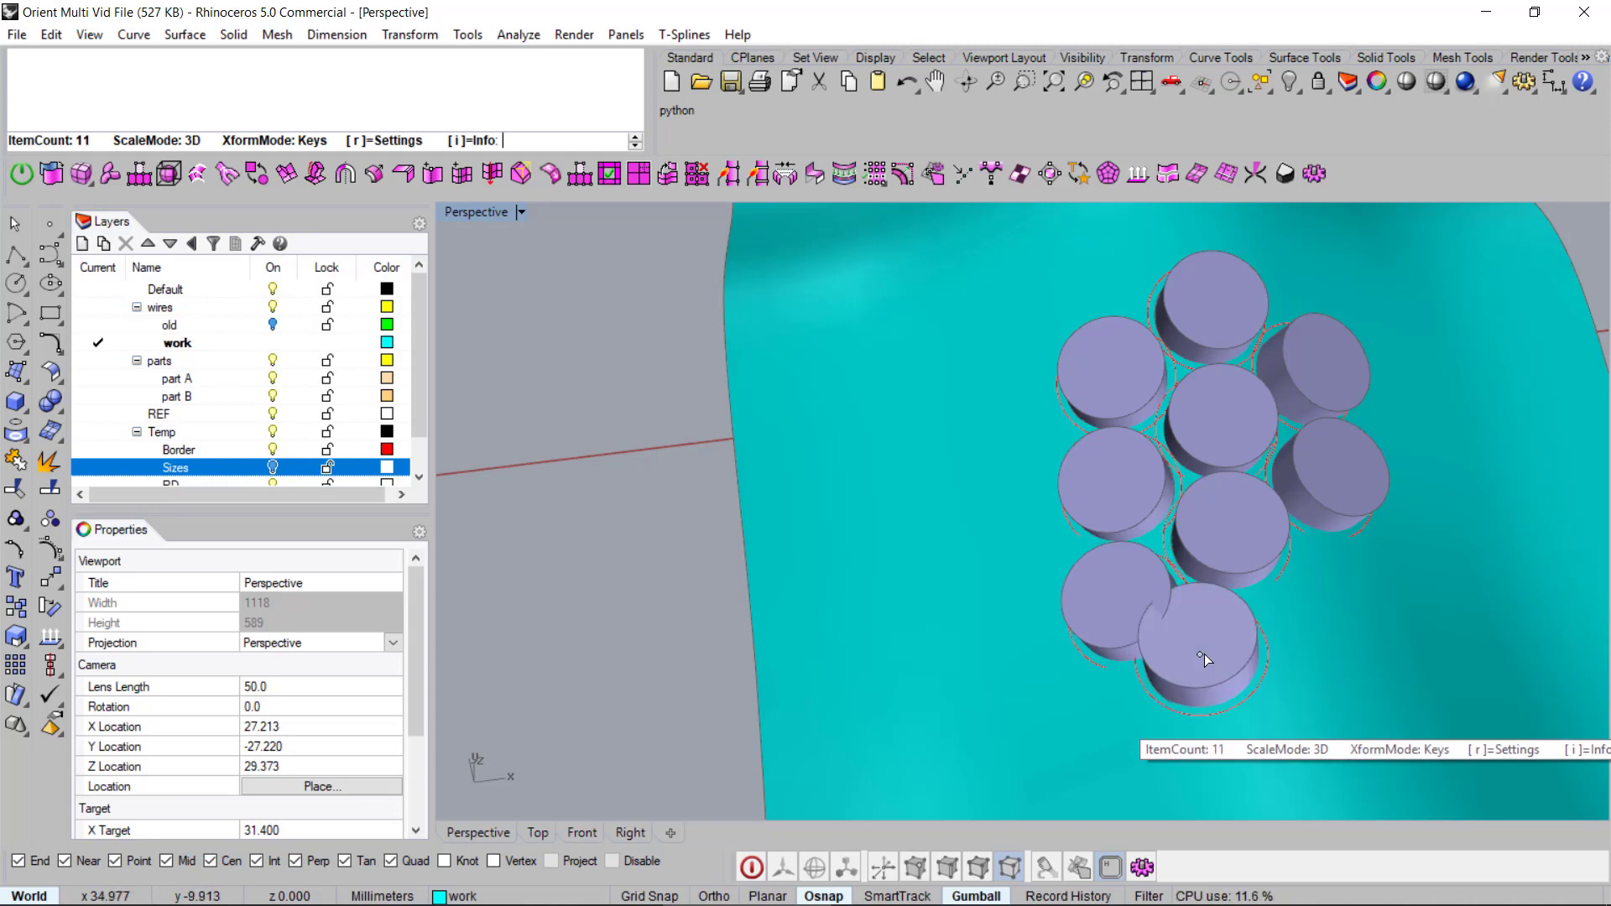
left_click(1237, 659)
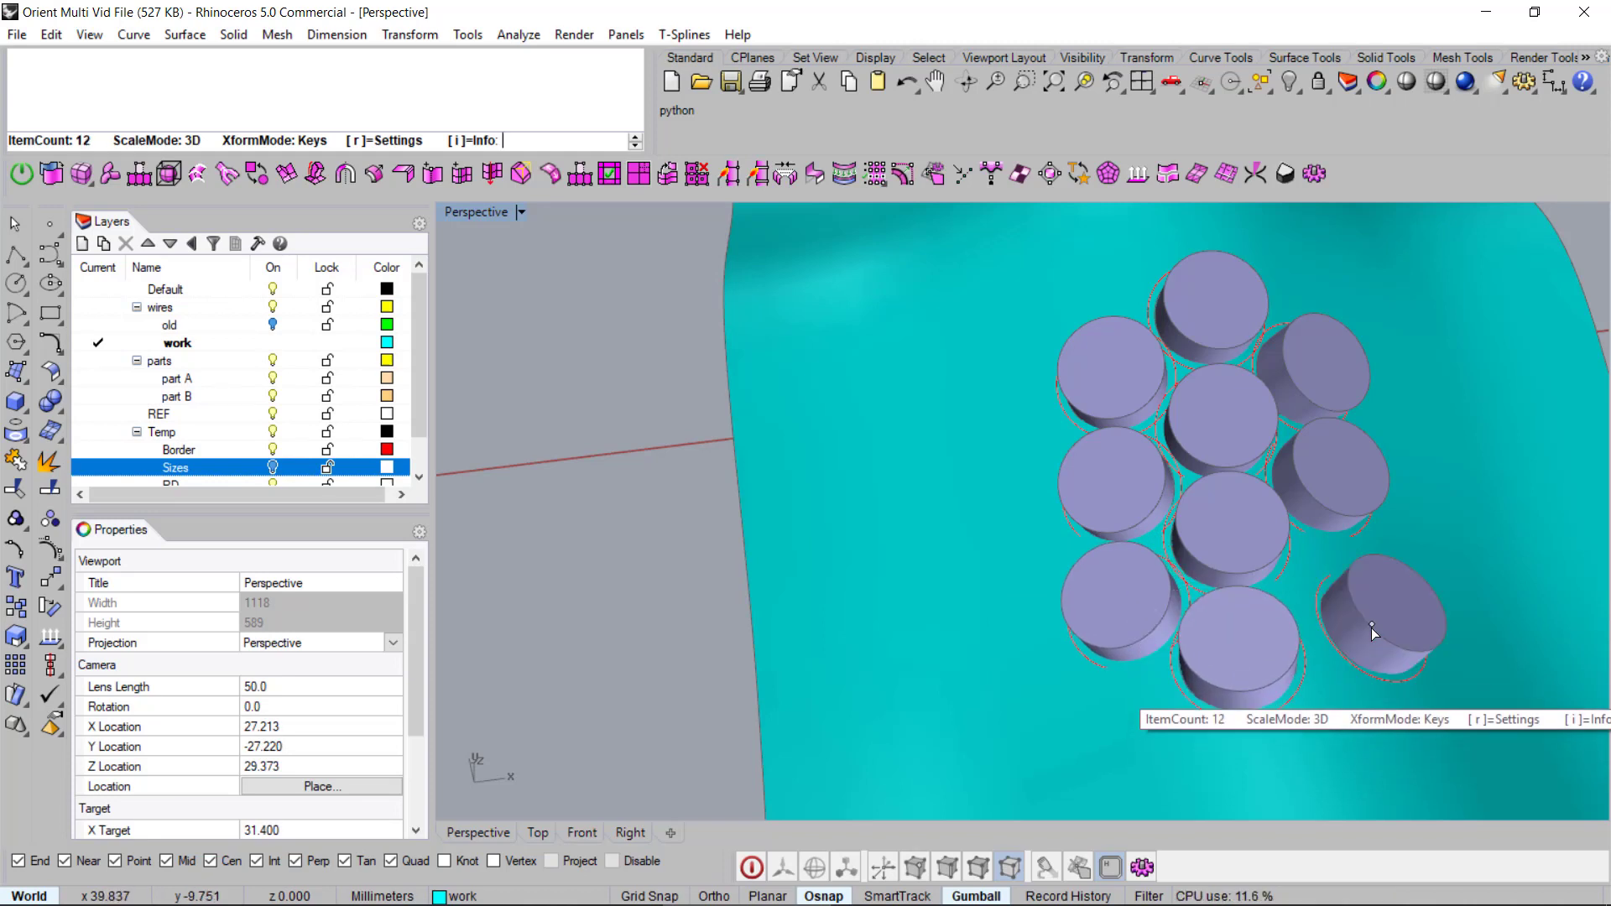
right_click_drag(1372, 629, 1225, 705)
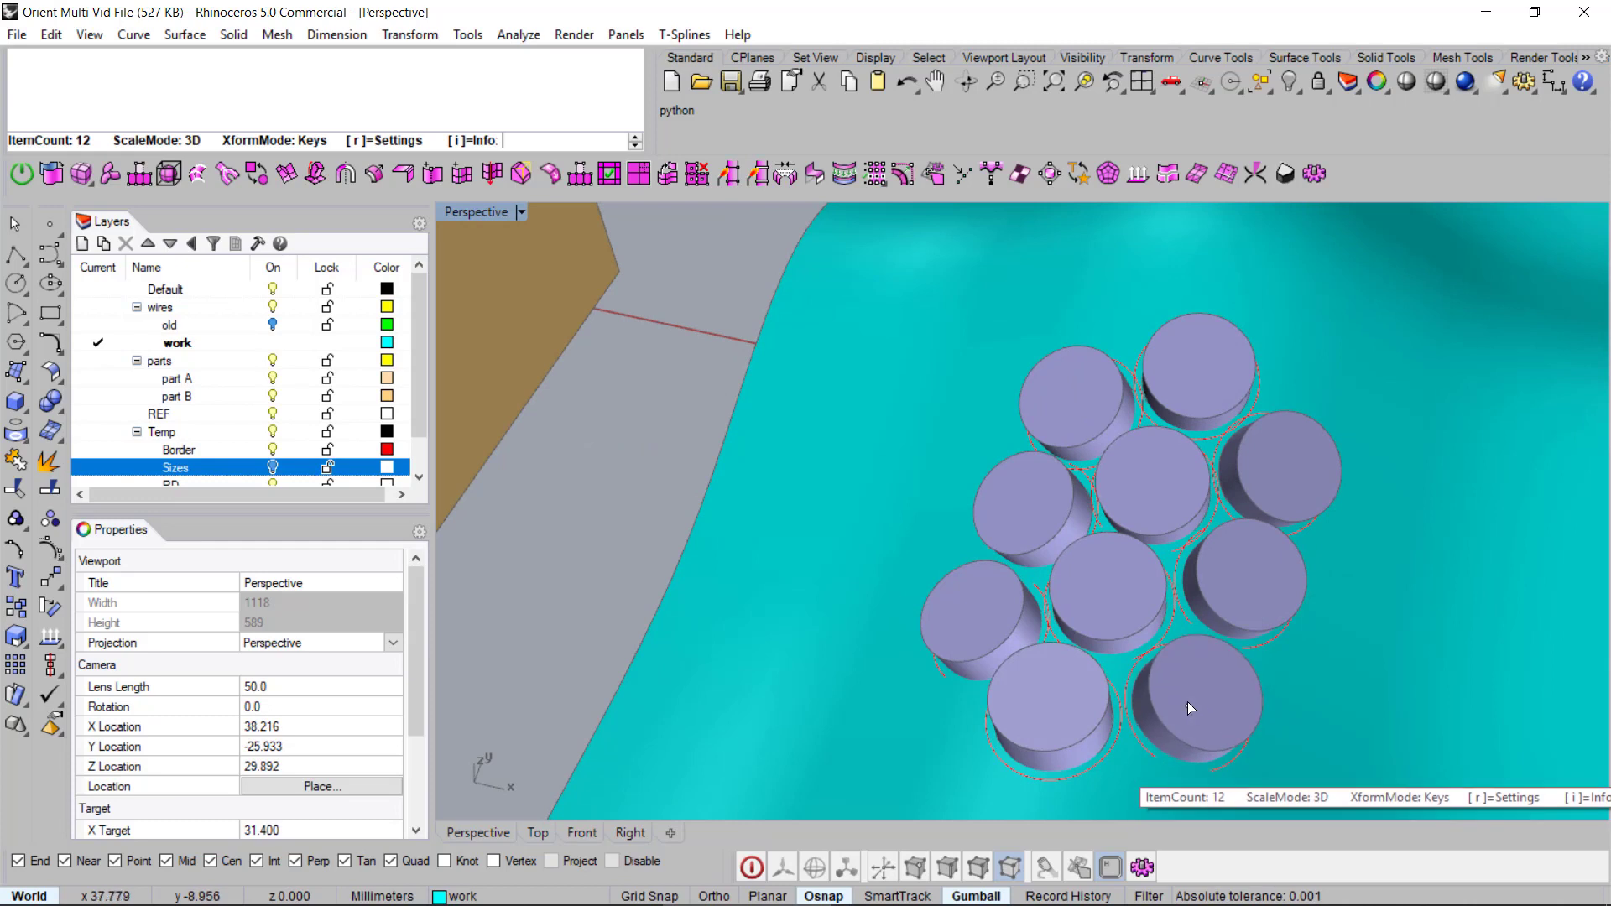
left_click(1186, 701)
scroll(899, 411, "down", 4)
right_click_drag(899, 411, 1091, 469)
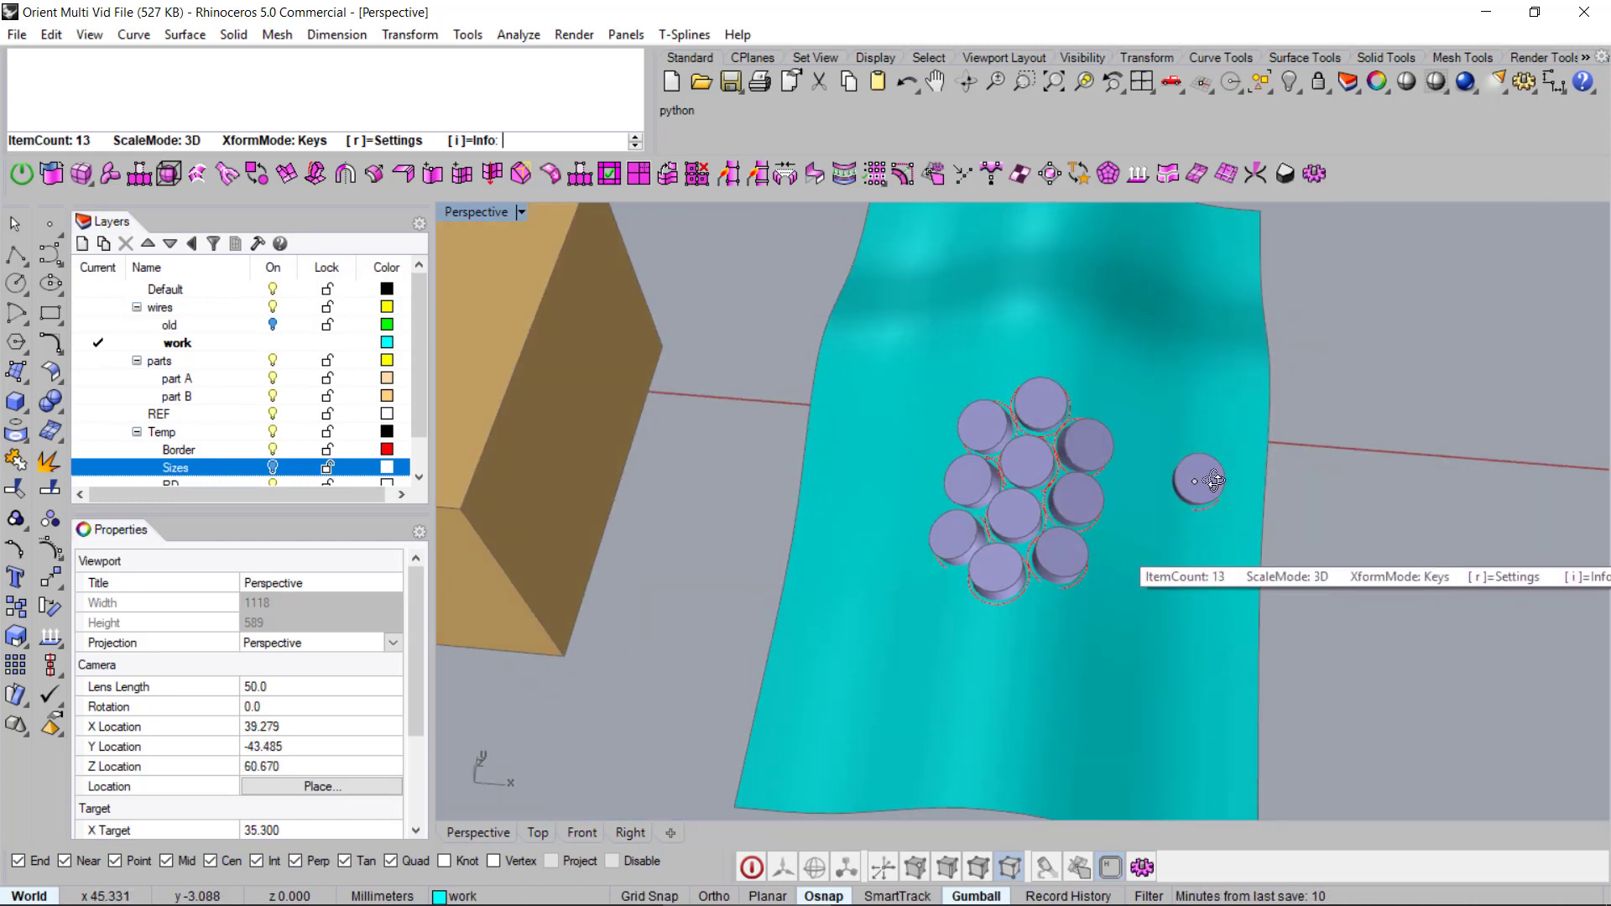
right_click_drag(1214, 481, 1154, 446)
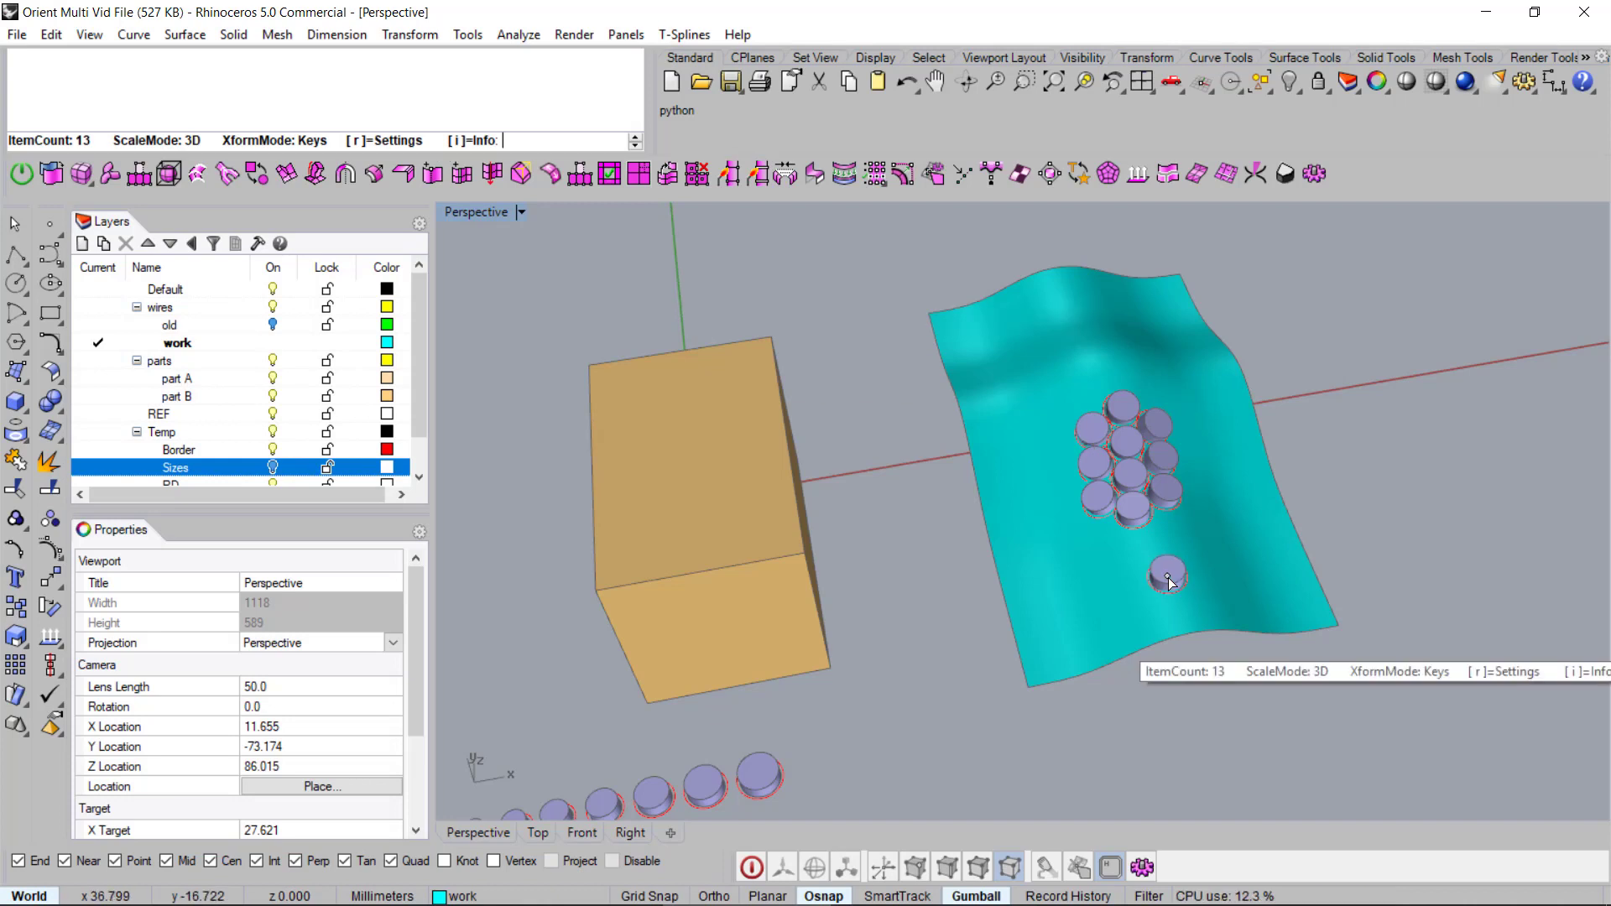
Step: Show the script's keyboard-shortcut list: copy, scaleUp, scaleDown, rotate, move, flip
right_click_drag(1161, 569, 1115, 547)
key("i")
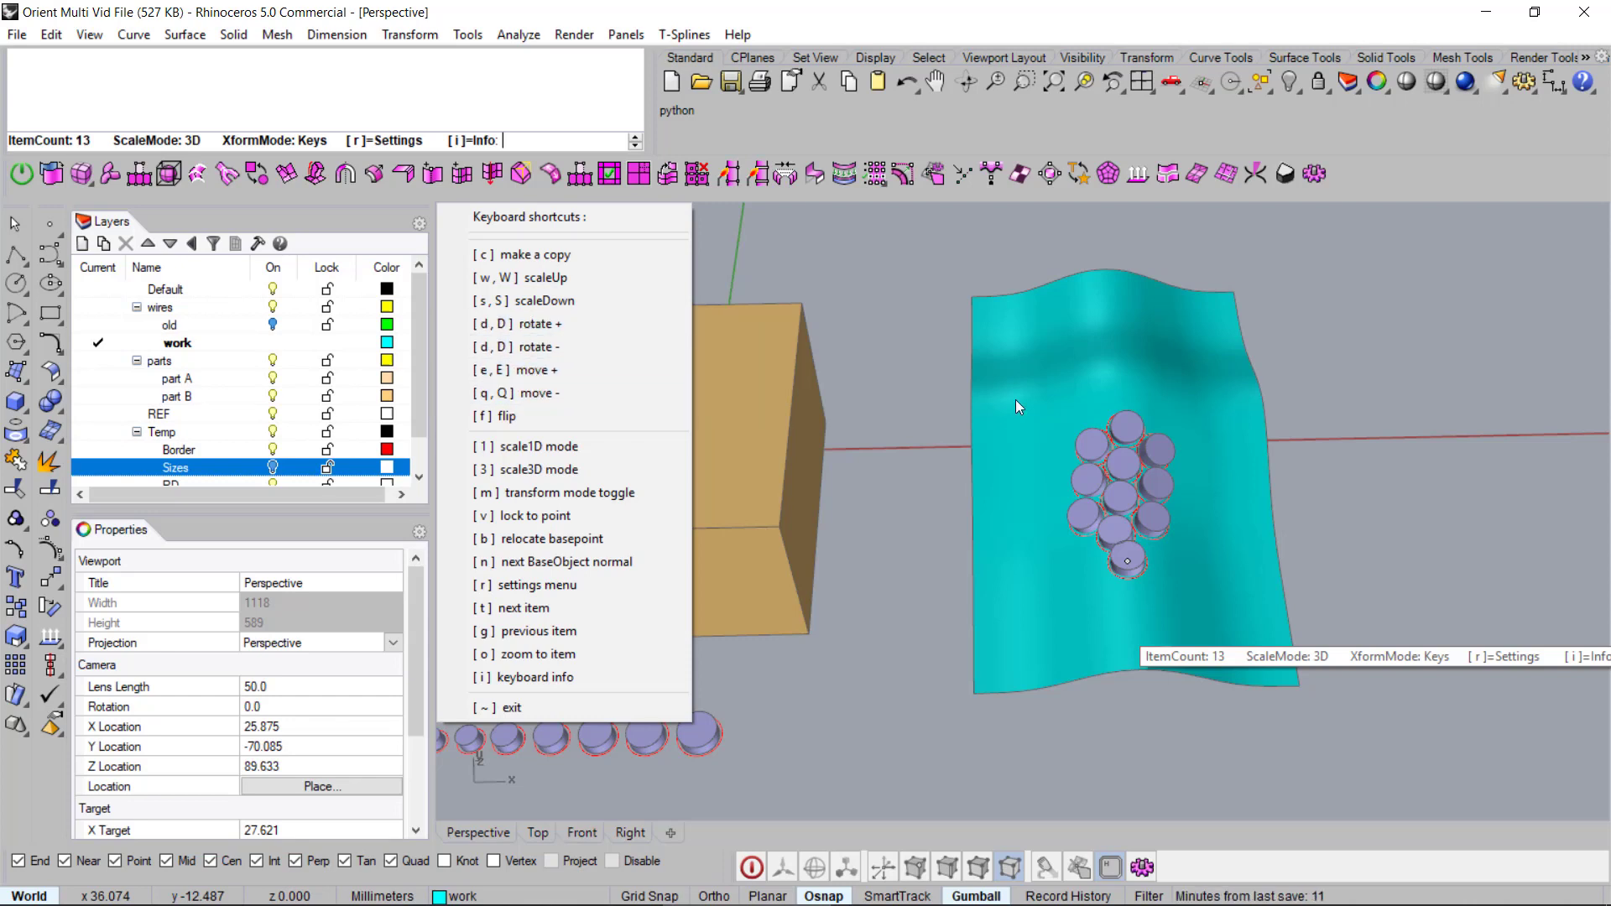
Step: Zoom in on the loose cutter on the wavy surface and flip it over with f
right_click_drag(918, 609, 928, 497)
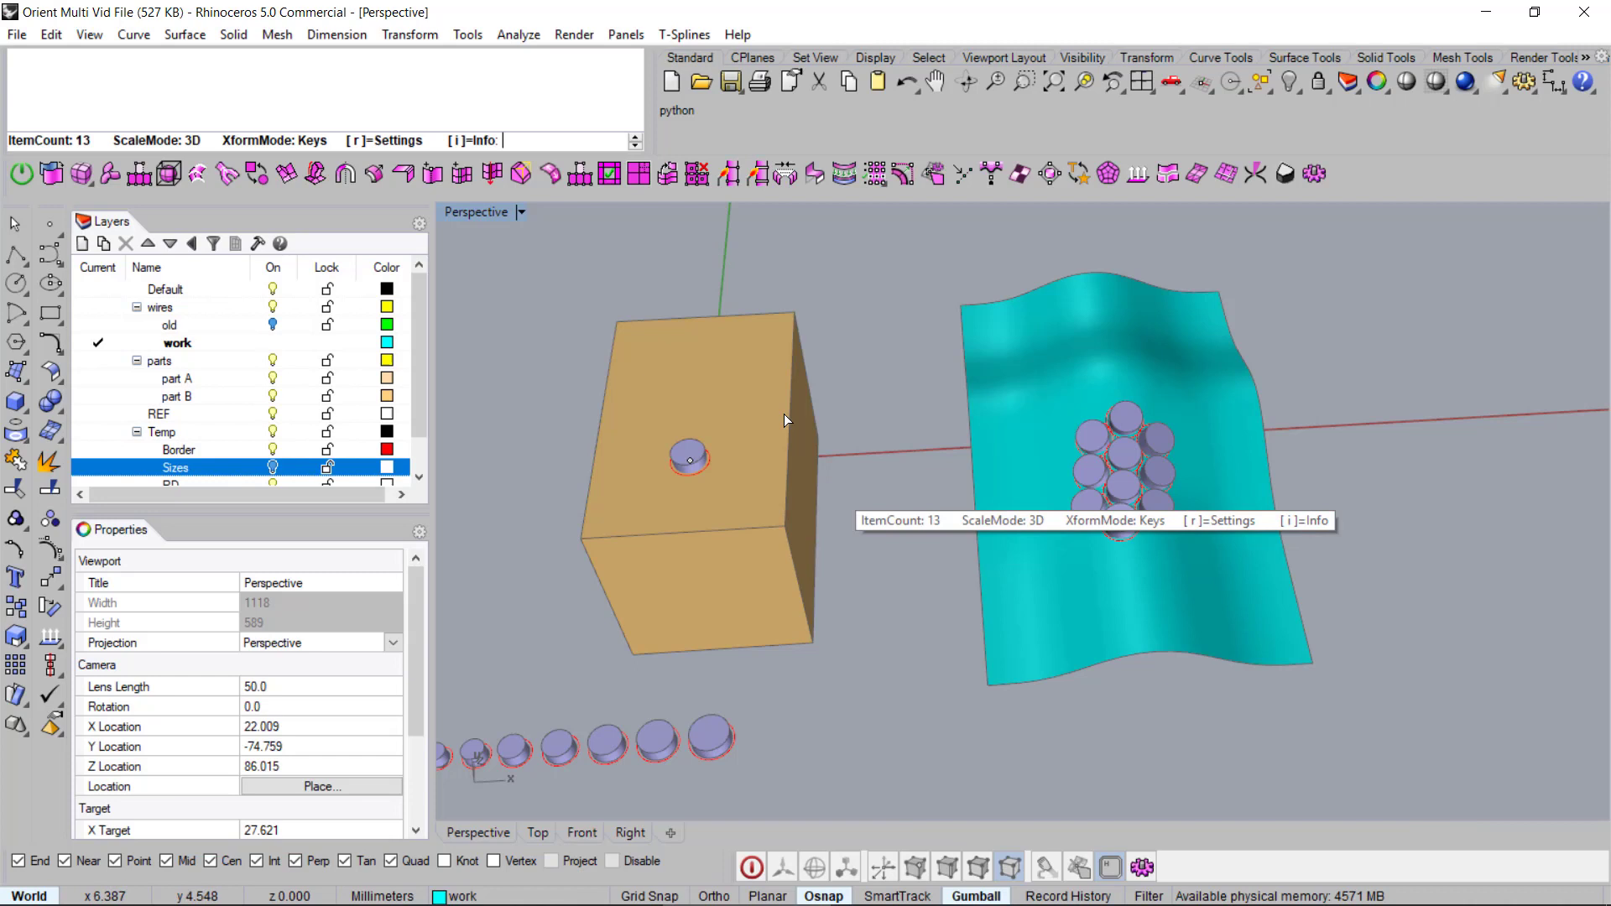
right_click_drag(823, 415, 789, 360)
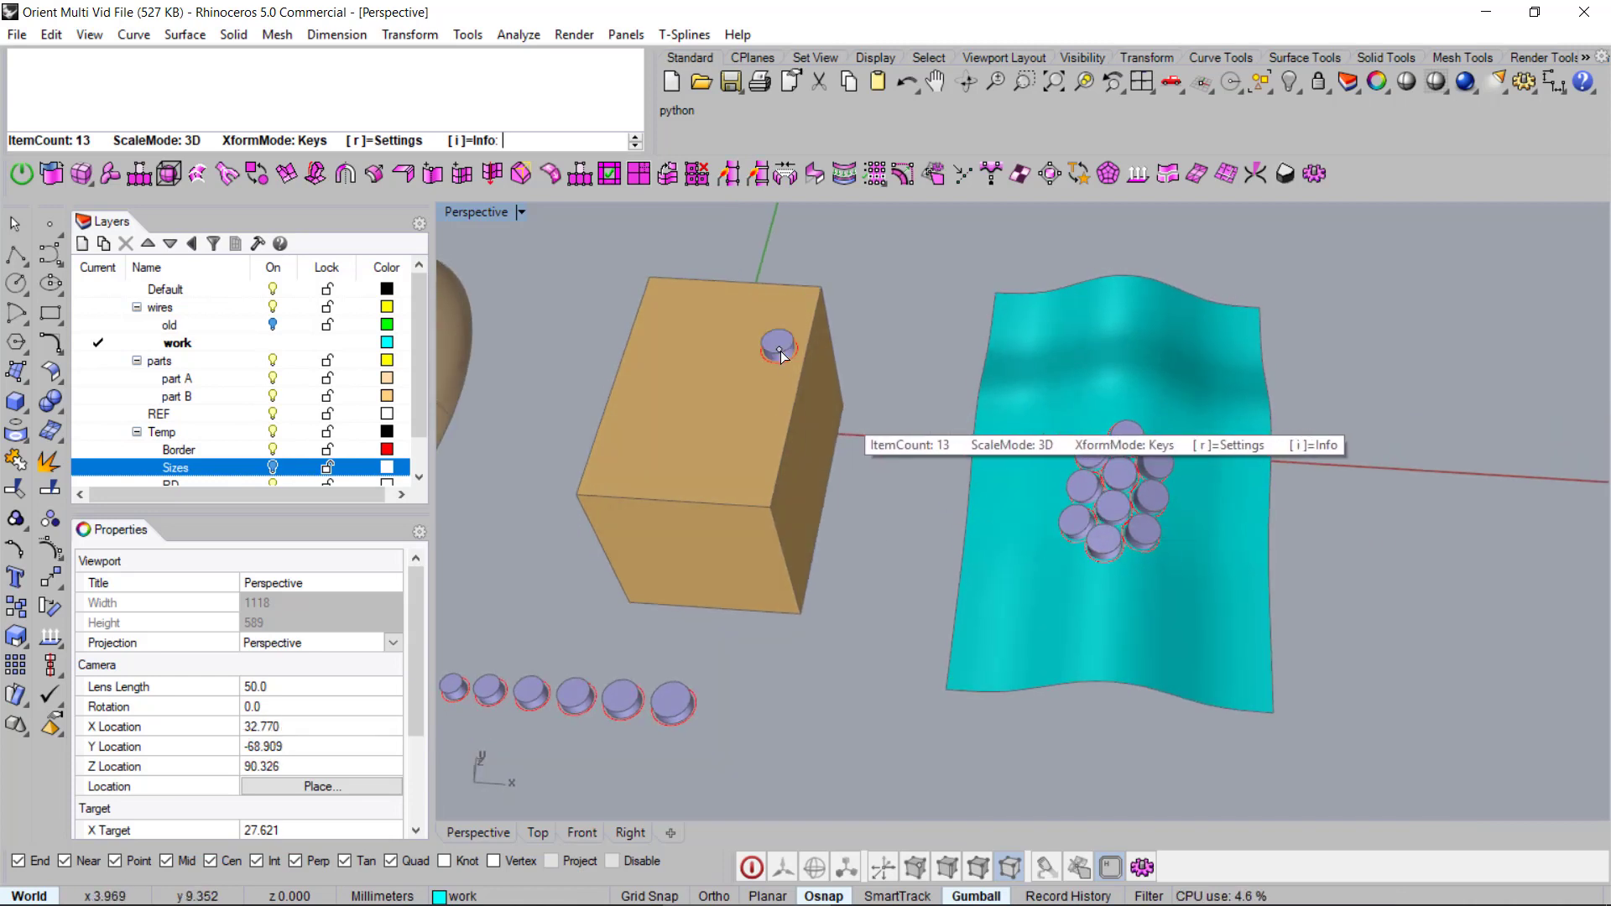
key("i")
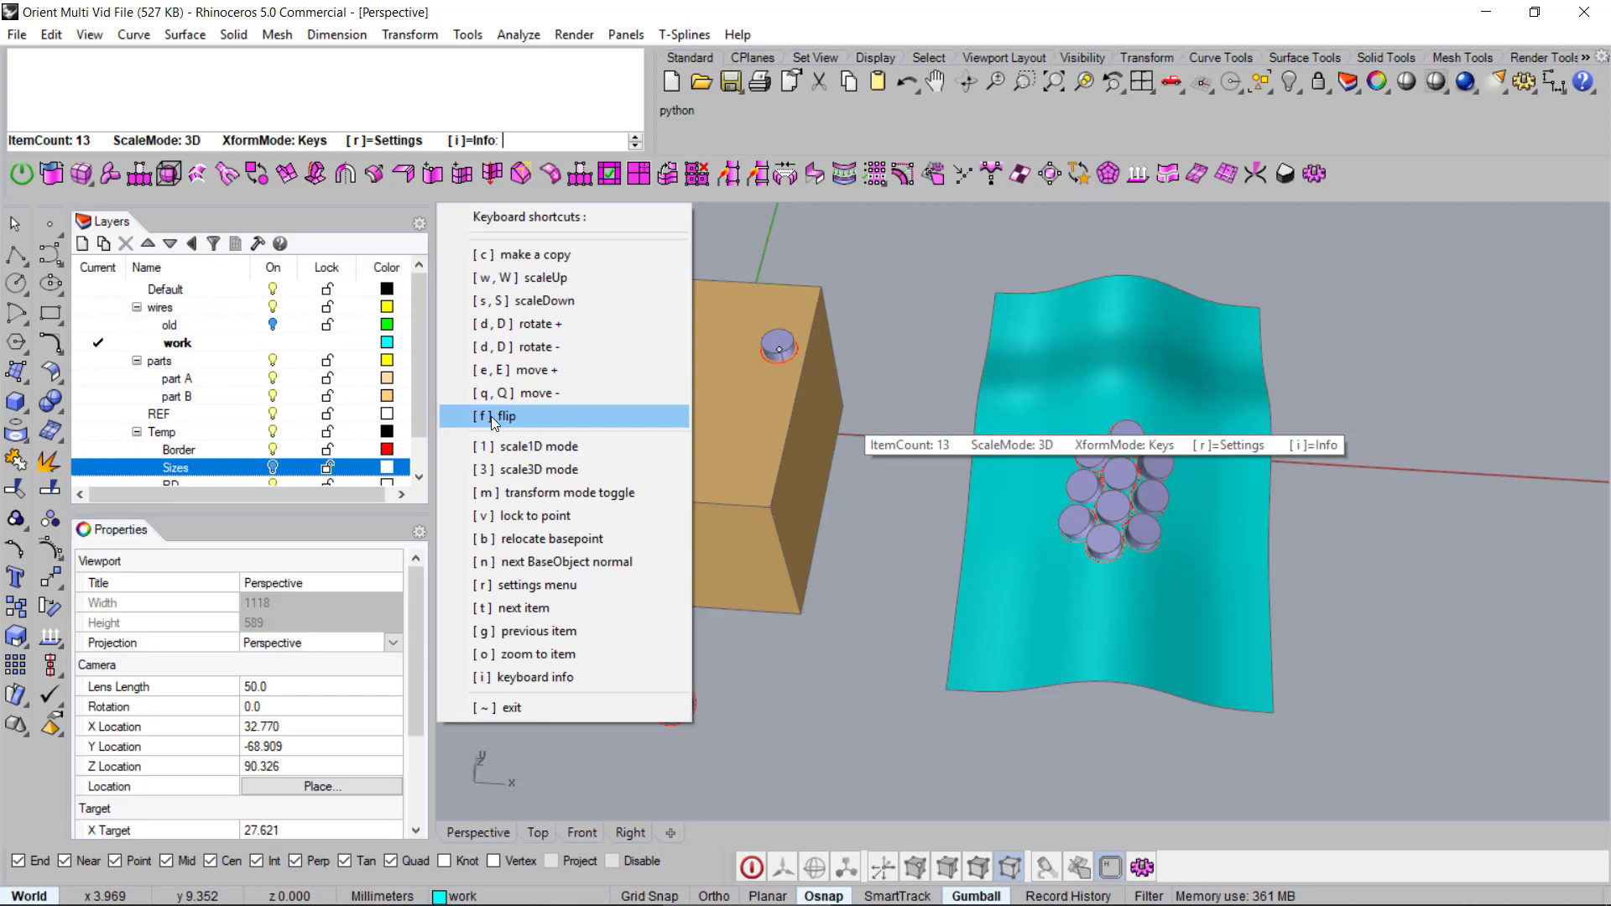
right_click_drag(1159, 618, 1105, 614)
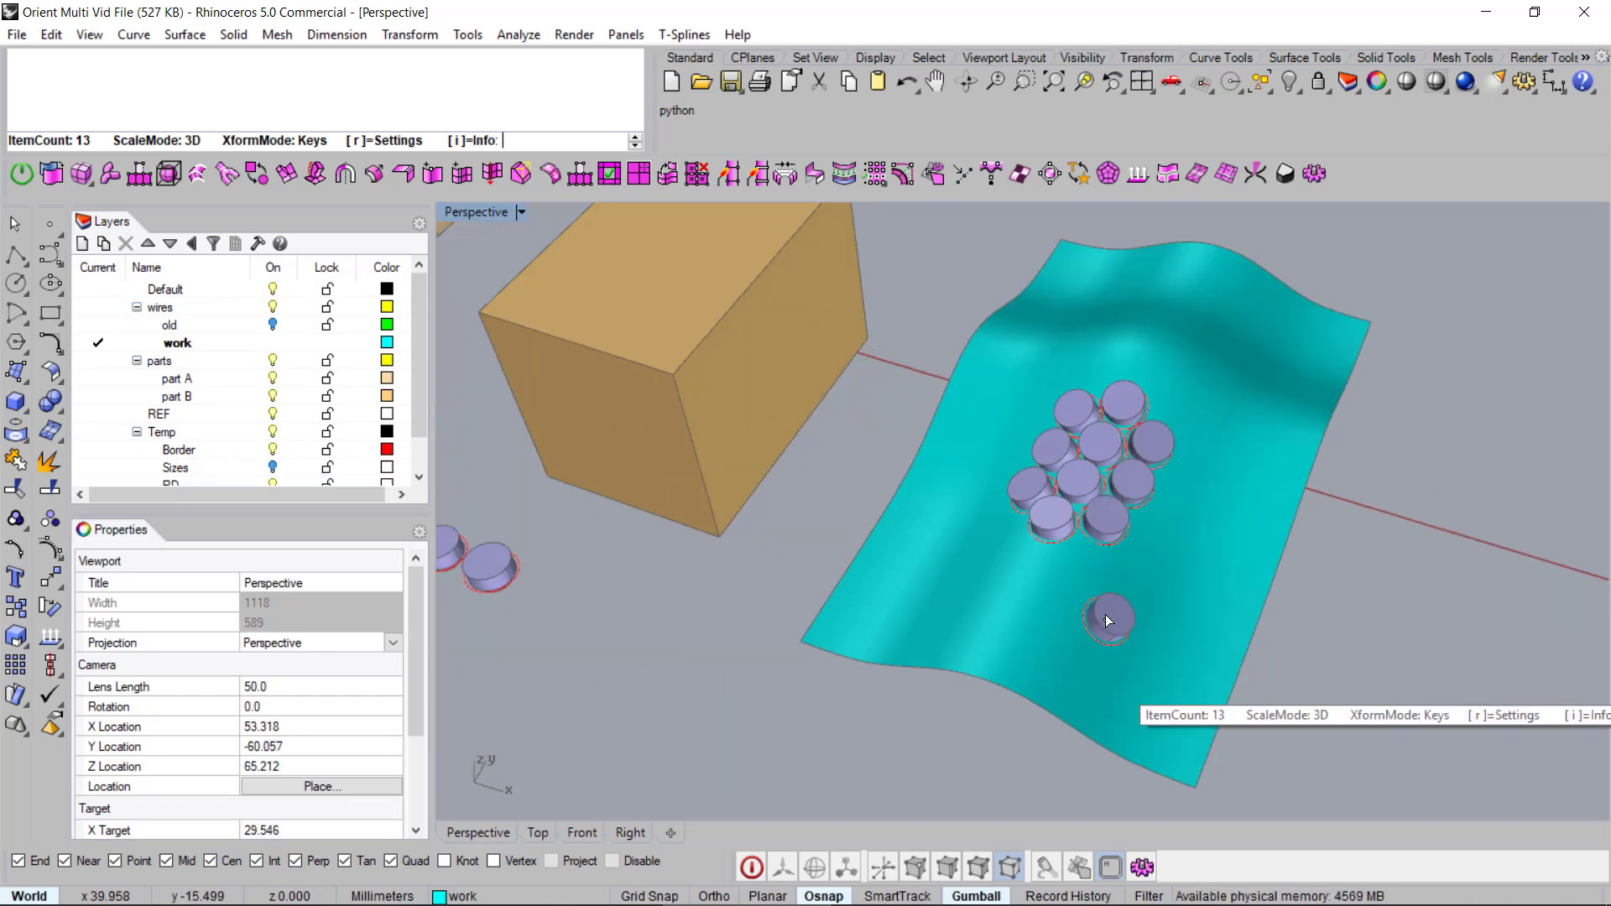
scroll(1105, 614, "up", 3)
scroll(1115, 622, "up", 3)
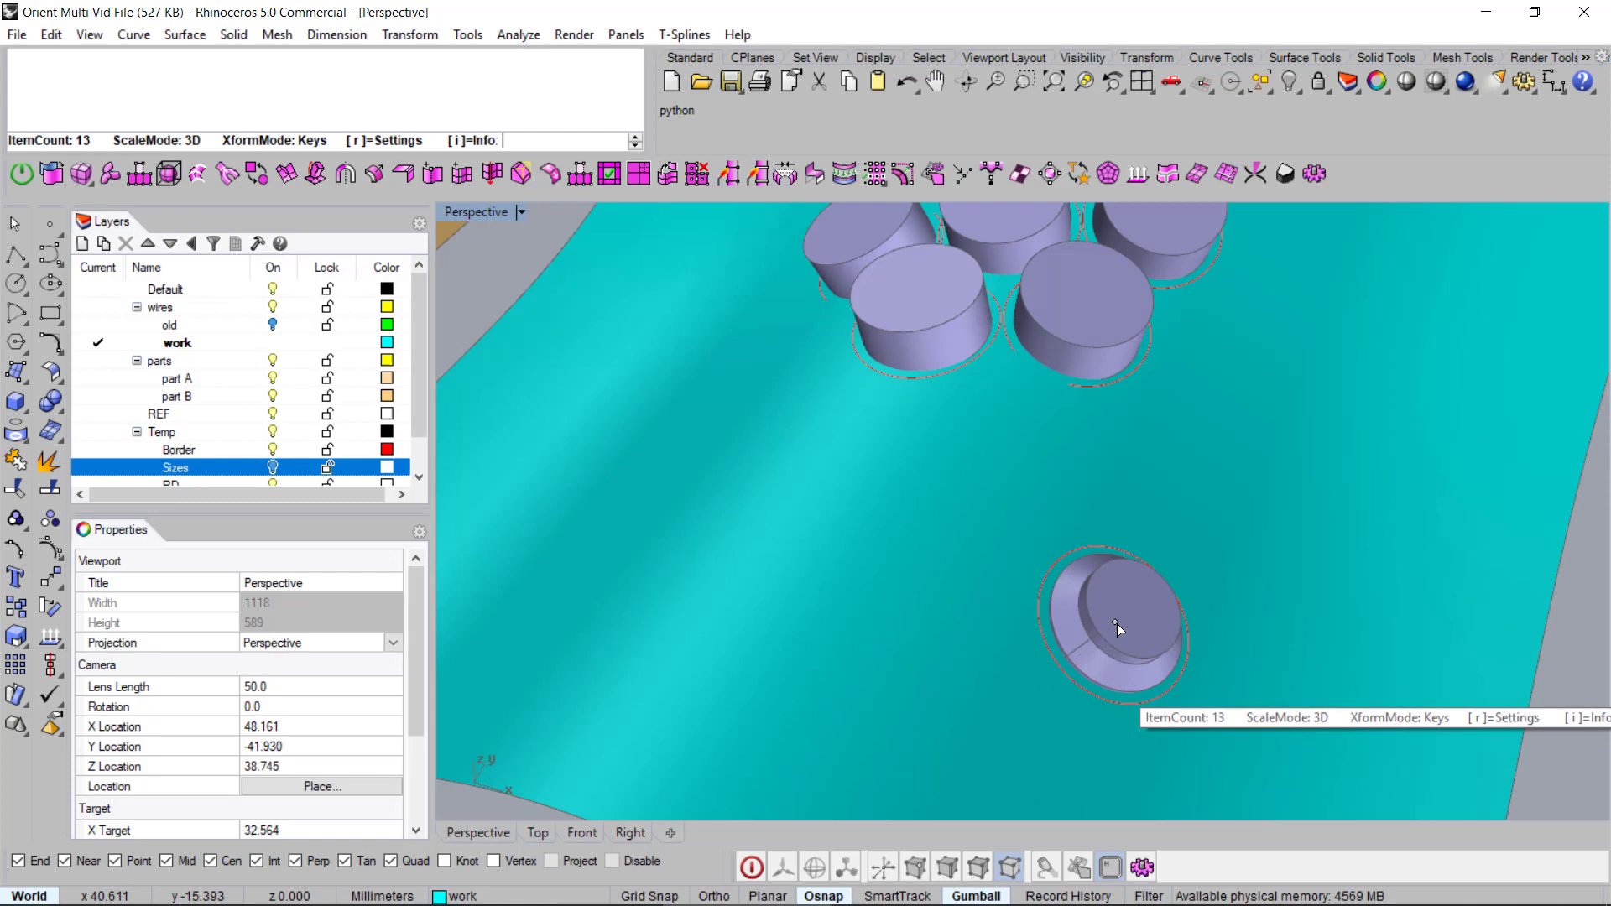
scroll(1116, 623, "up", 2)
key("f")
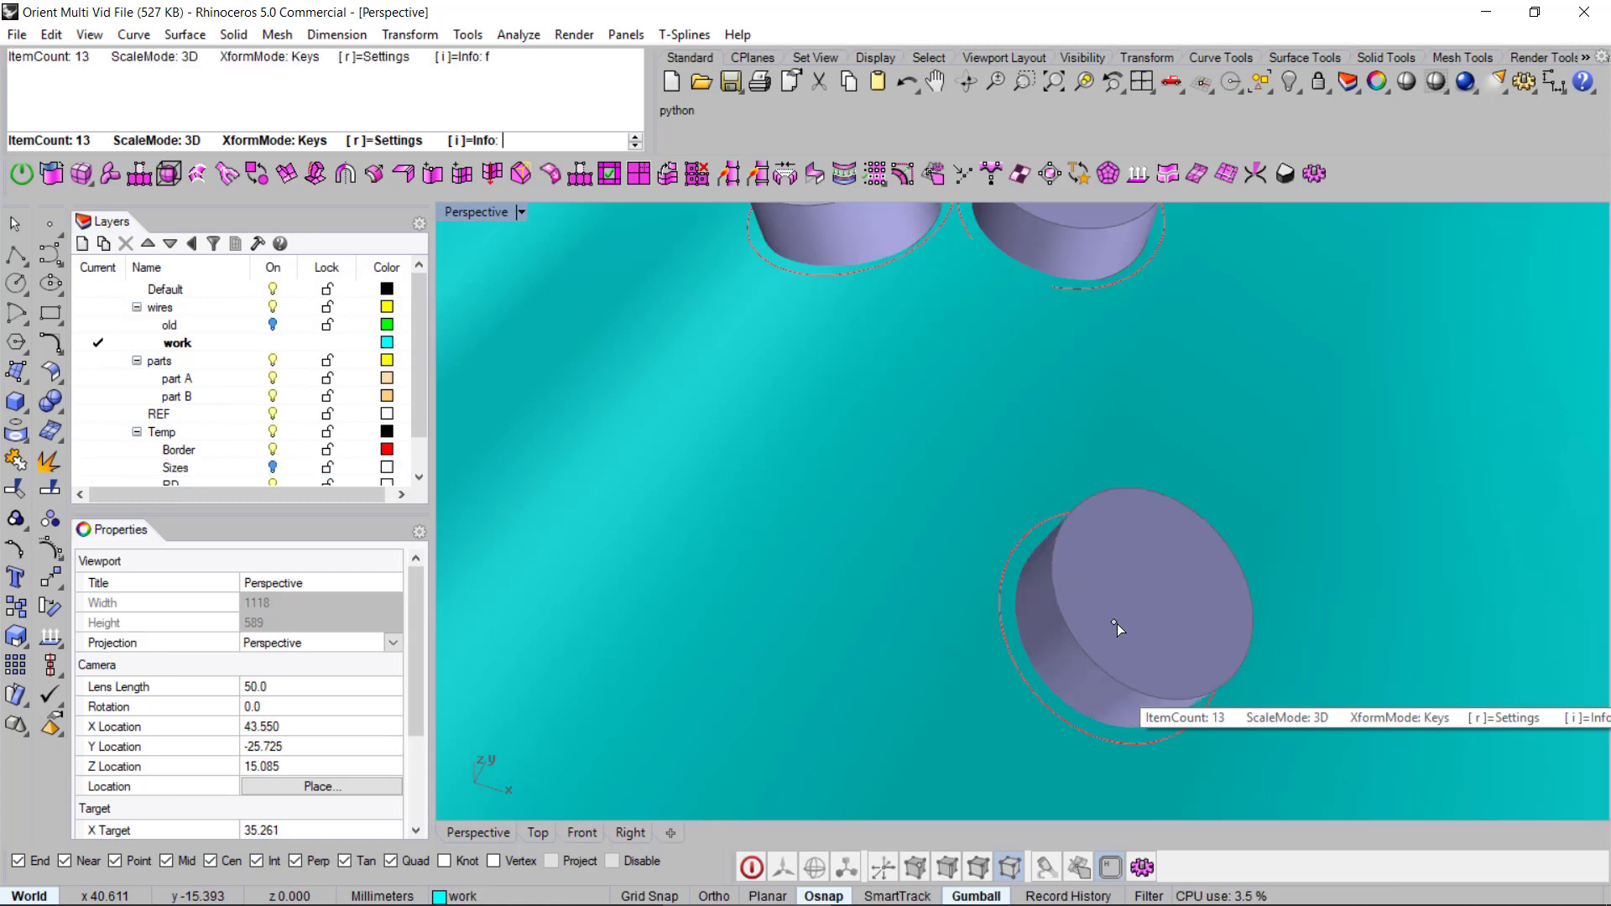
scroll(1116, 622, "down", 8)
key("i")
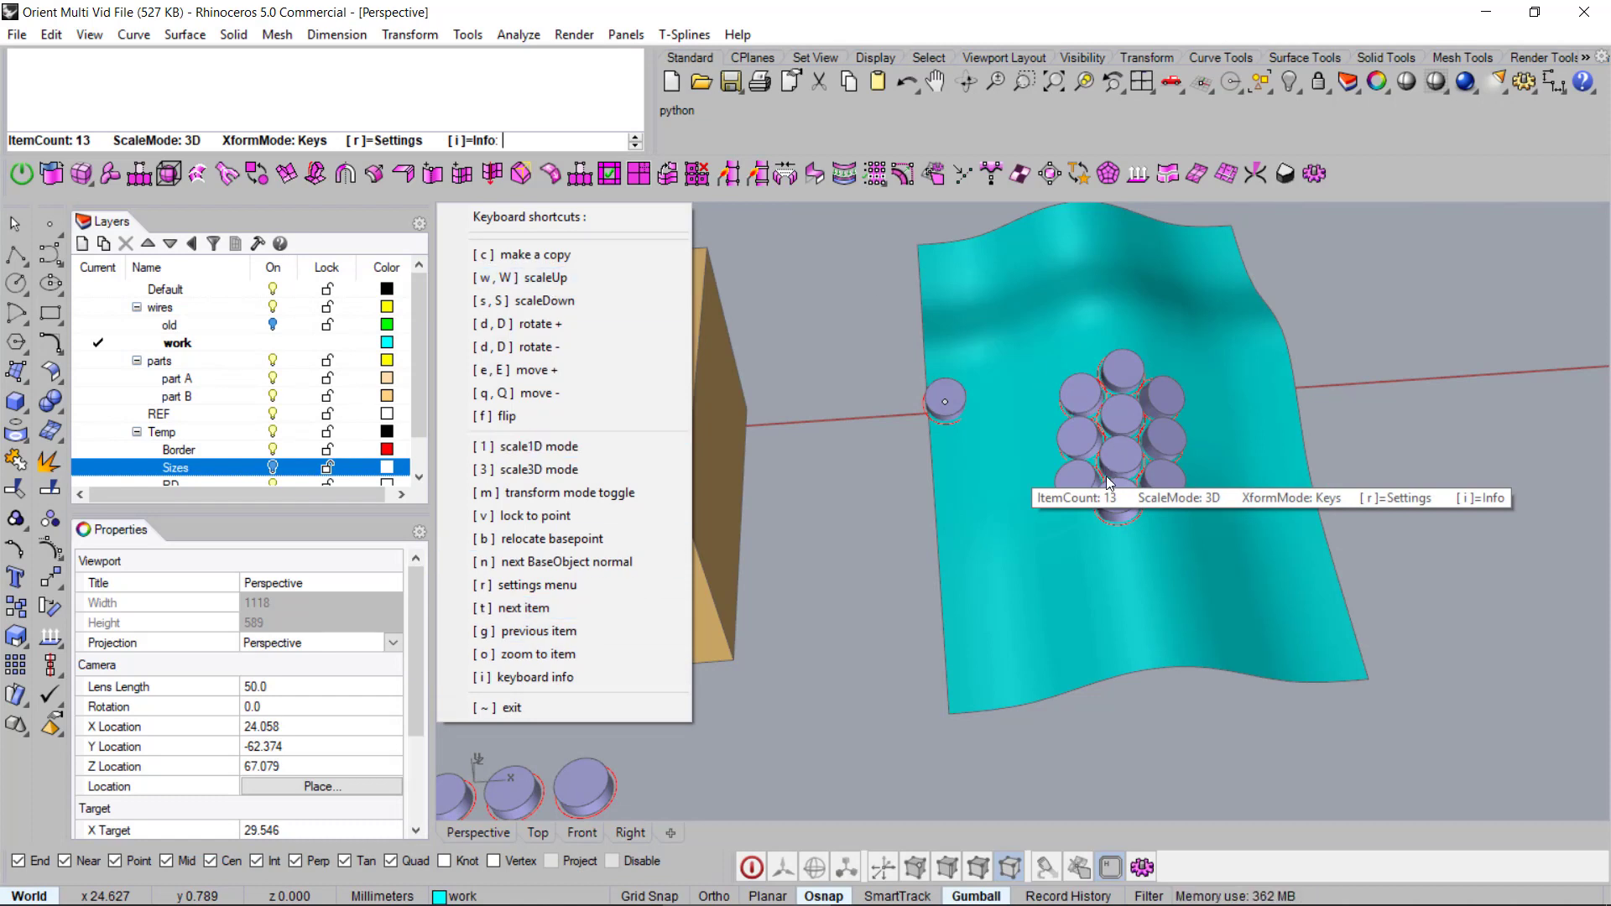
Step: Slide the loose cutter along the surface away from the cluster, then exit OrientObjectsOnObjects
key("i")
mouse_move(1055, 567)
right_mouse_down()
mouse_move(1141, 646)
mouse_move(1082, 552)
right_mouse_up()
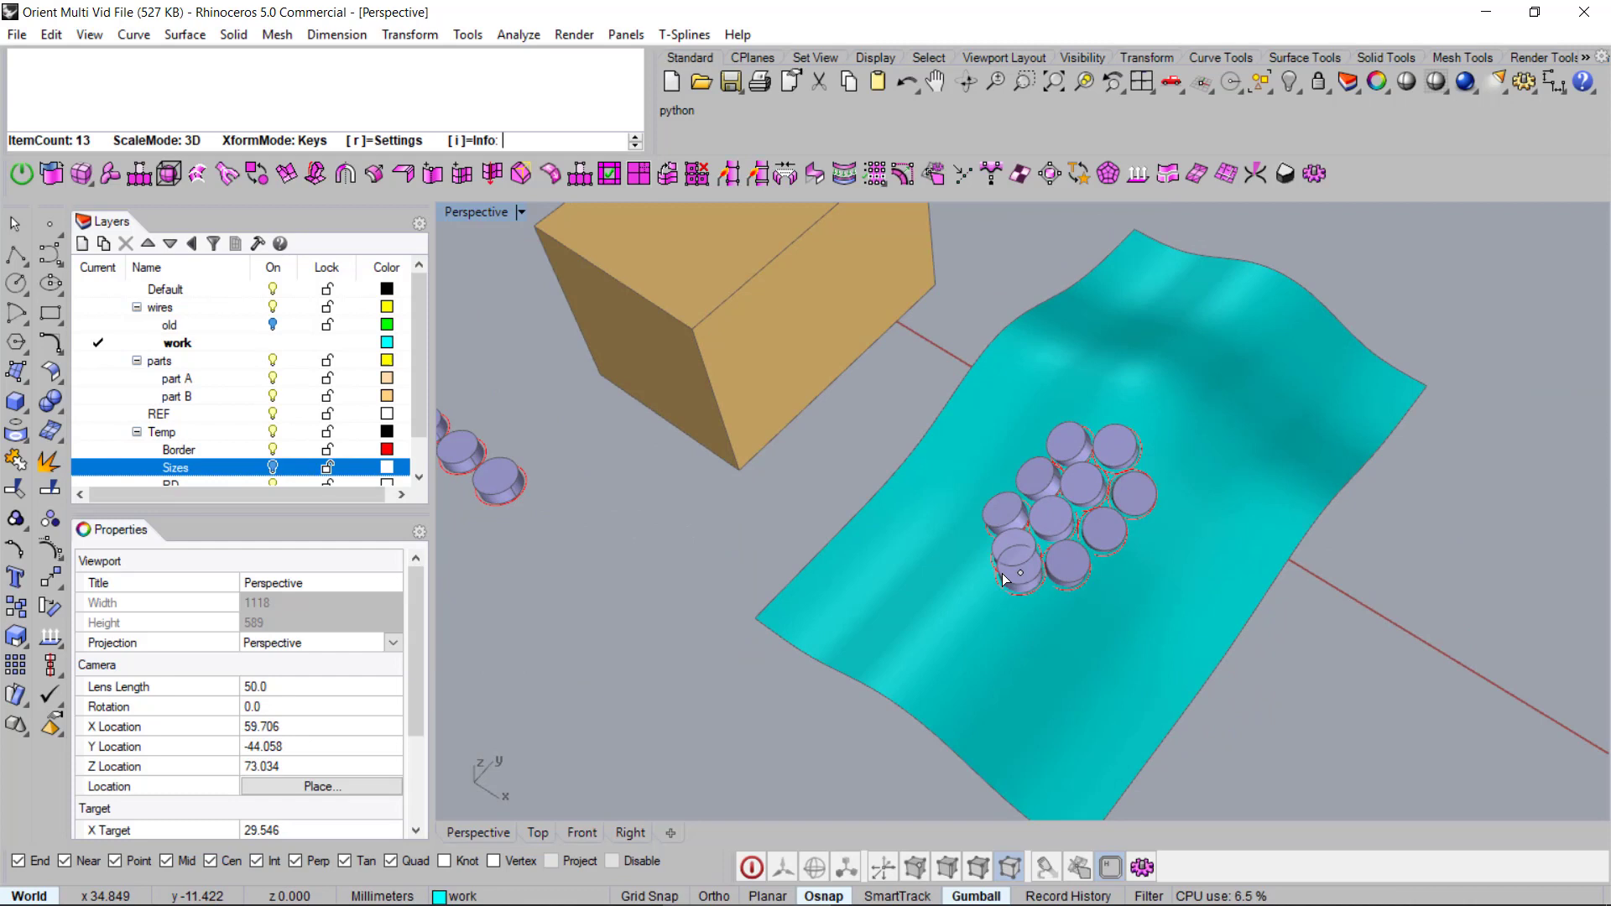
right_click_drag(837, 613, 914, 606)
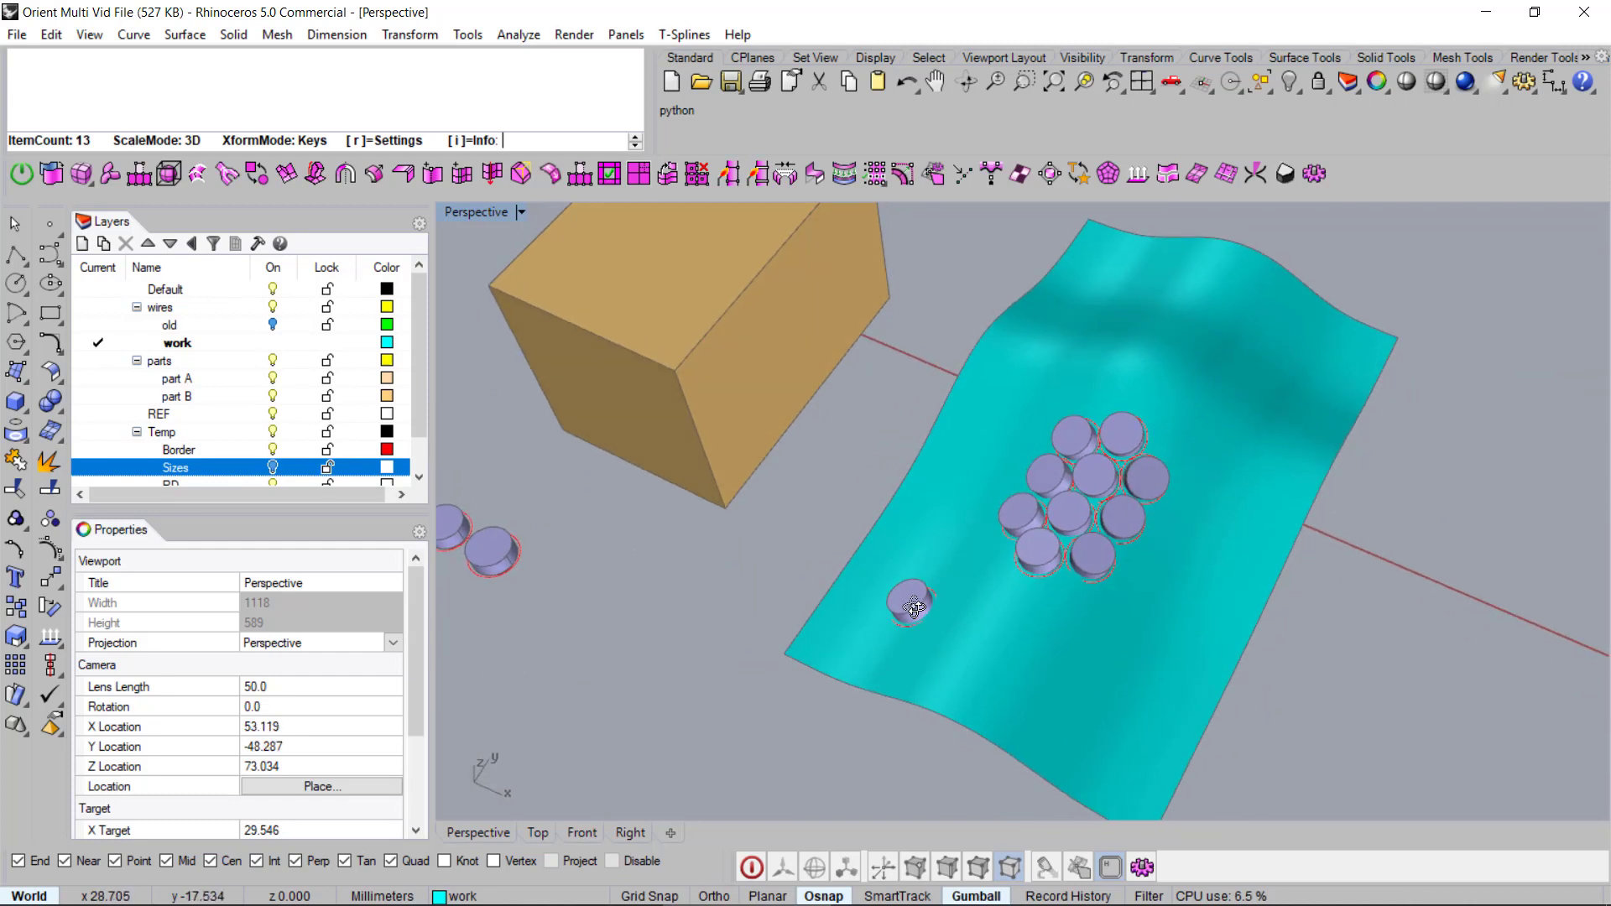
left_click_drag(915, 606, 918, 597)
left_click_drag(917, 597, 965, 604)
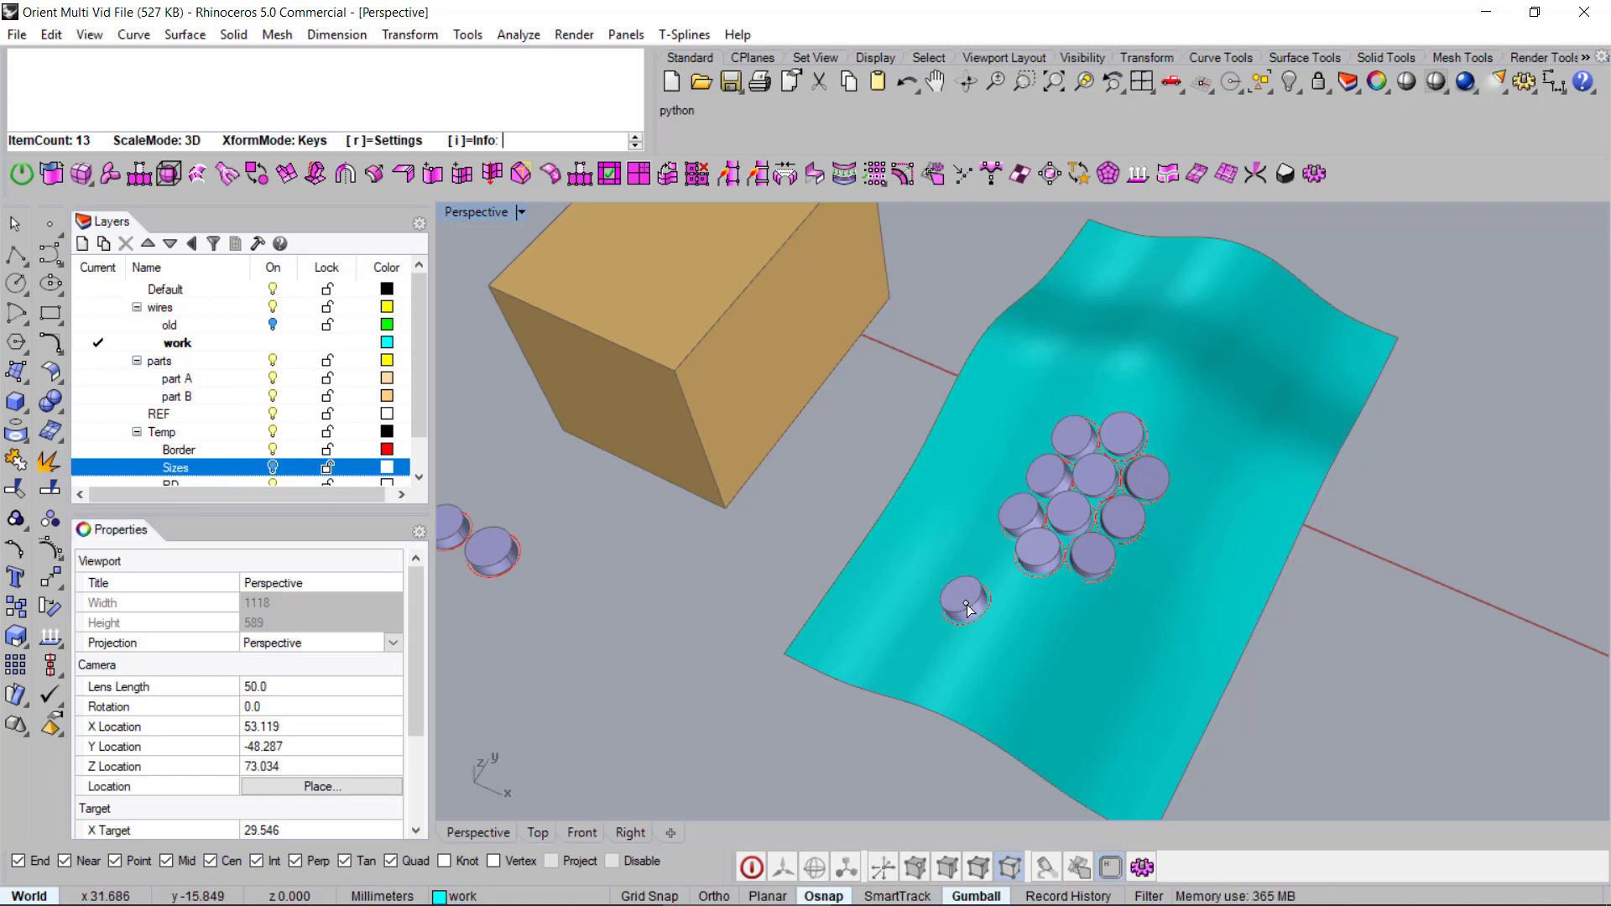
key("i")
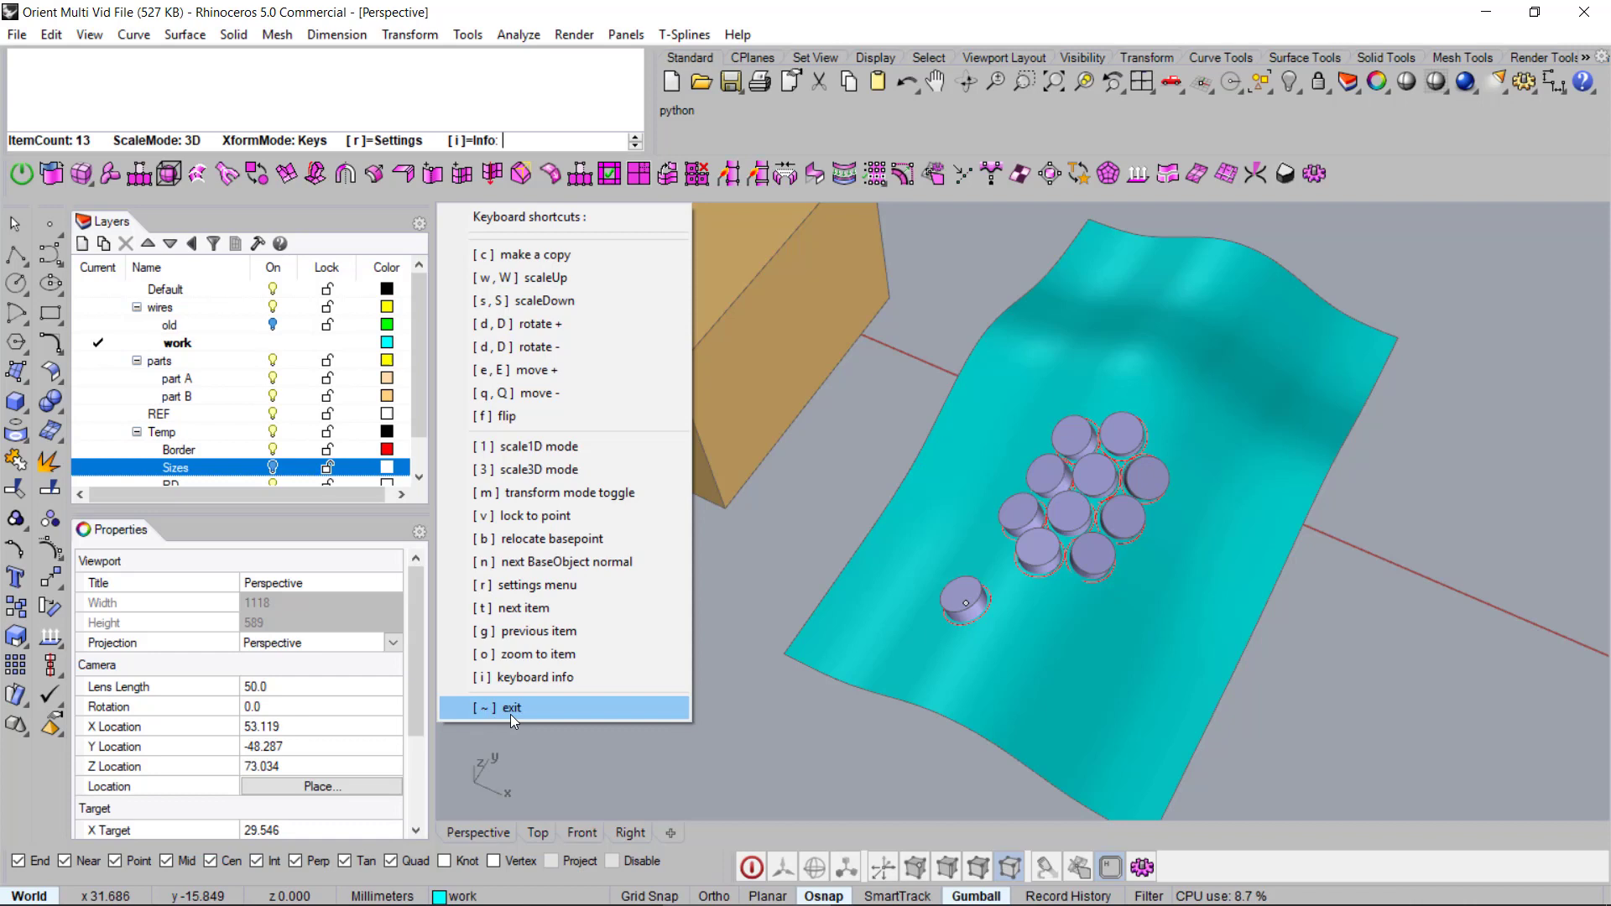
right_click_drag(988, 582, 1131, 587)
key("Escape")
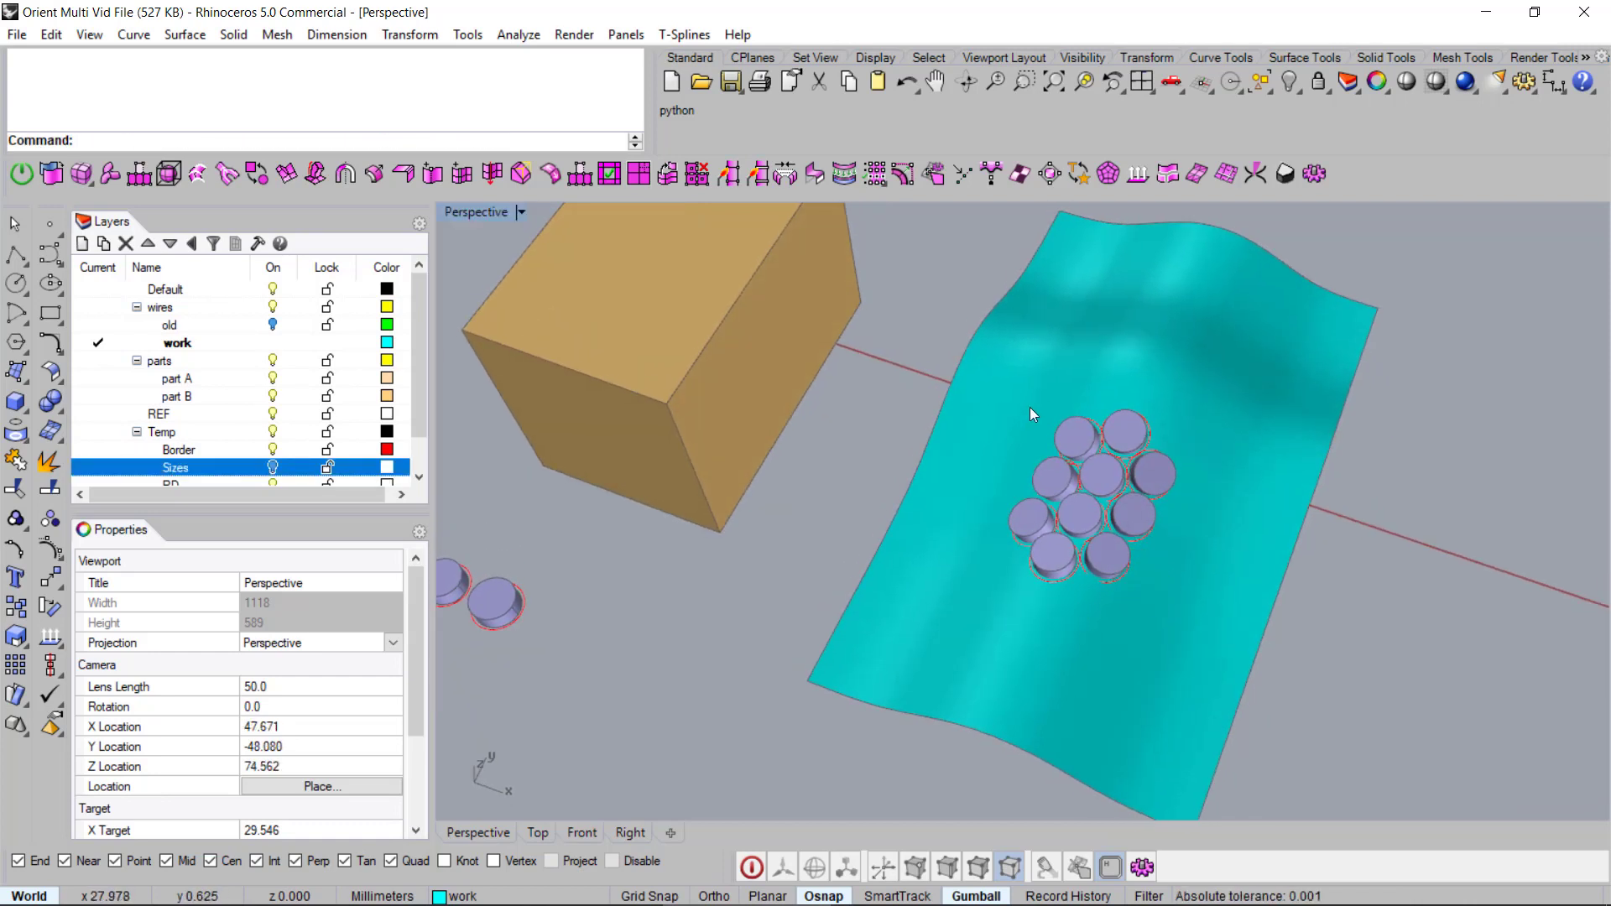
scroll(1030, 406, "down", 5)
right_click_drag(1057, 440, 1037, 496)
scroll(1016, 500, "up", 3)
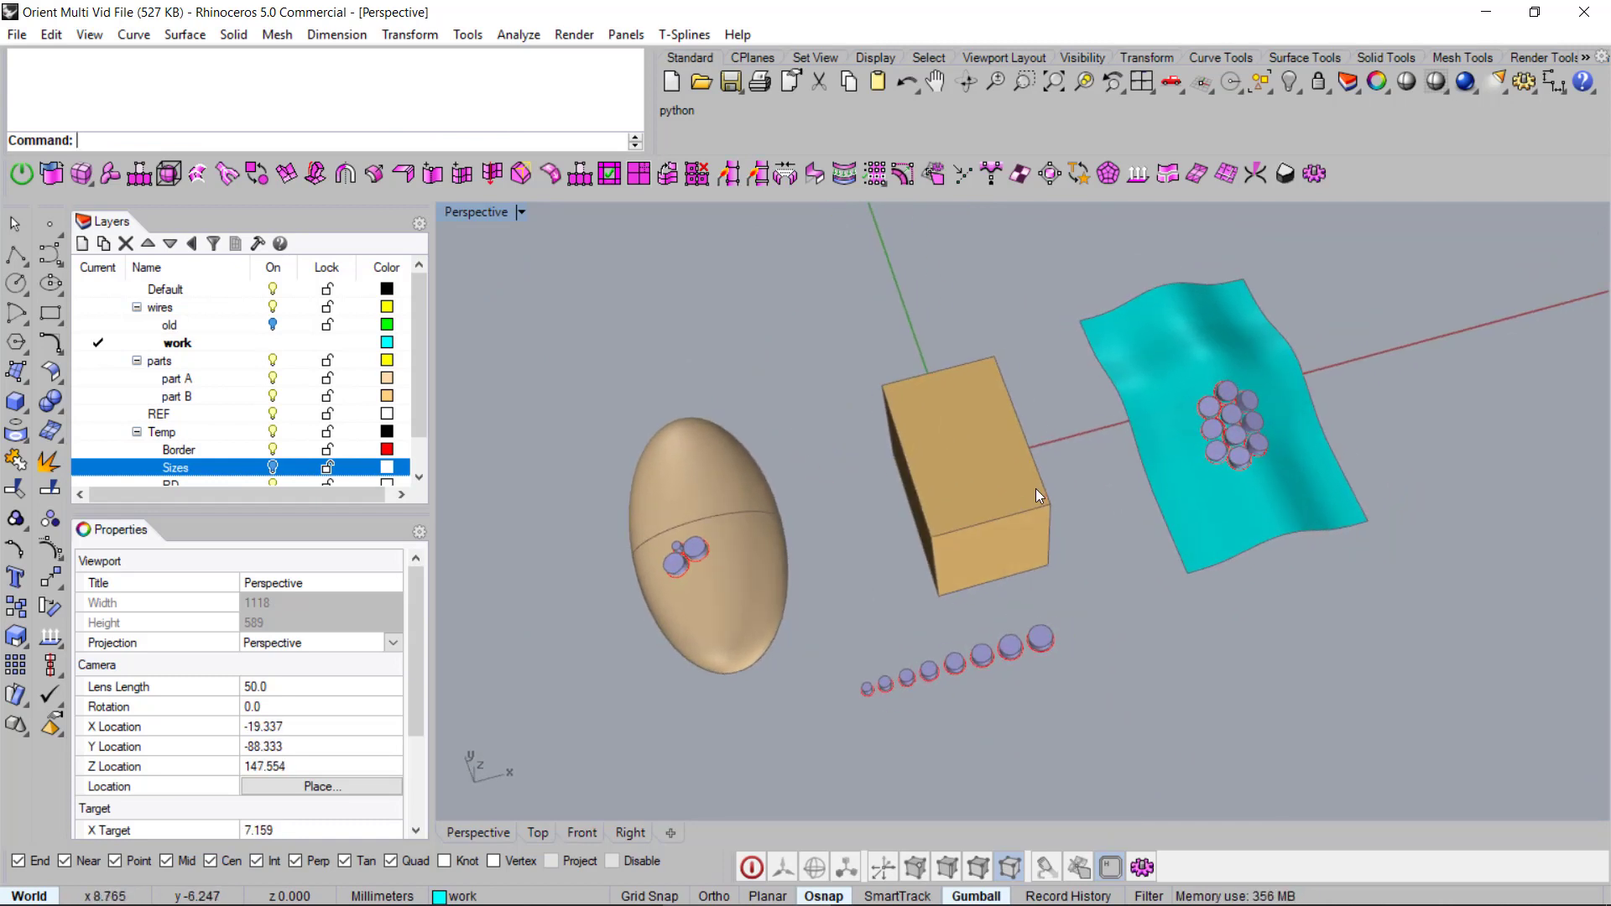